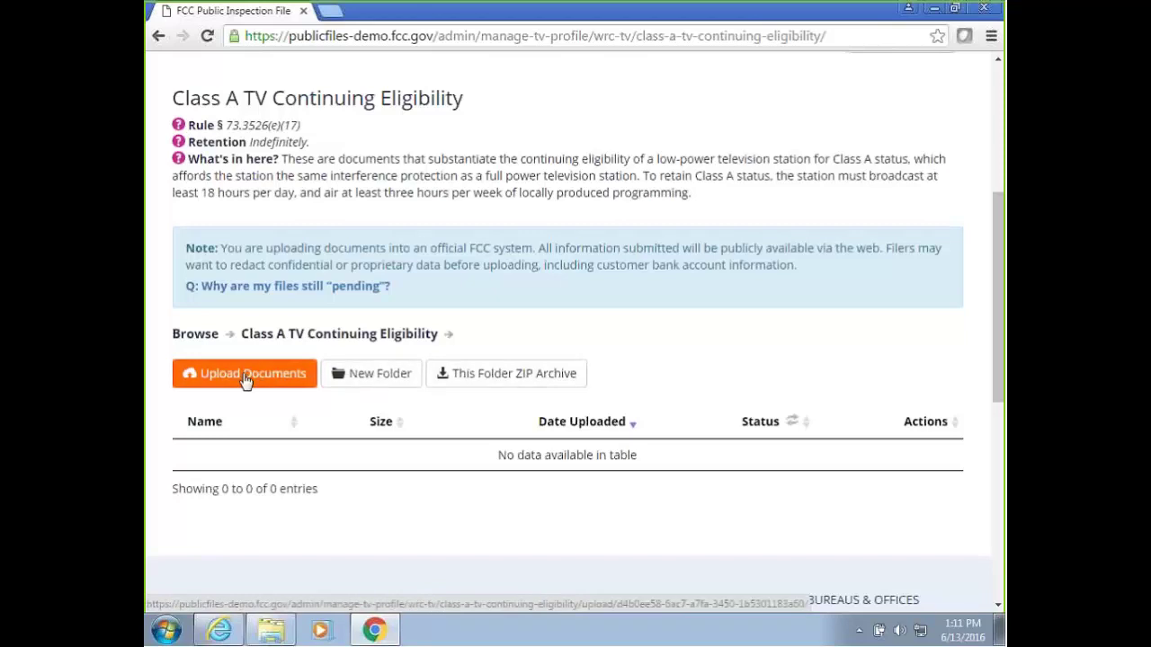
Add a new empty folder named 'Test' in Class A TV Continuing Eligibility, then open it.
scroll(570, 383, "up", 3)
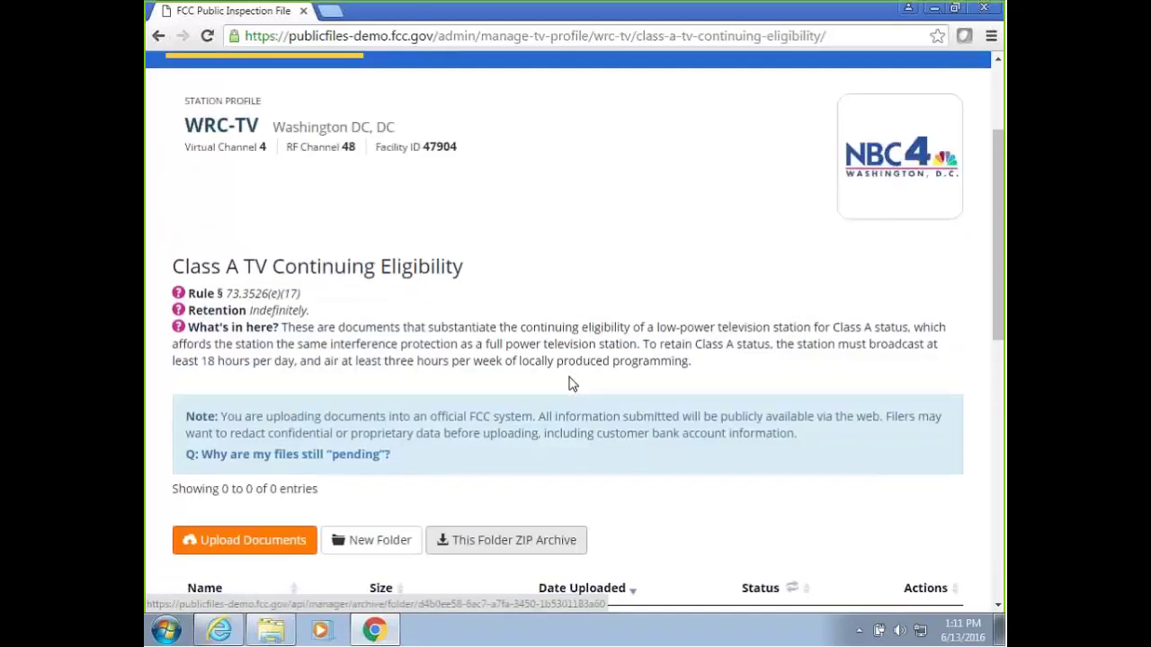
scroll(570, 383, "down", 3)
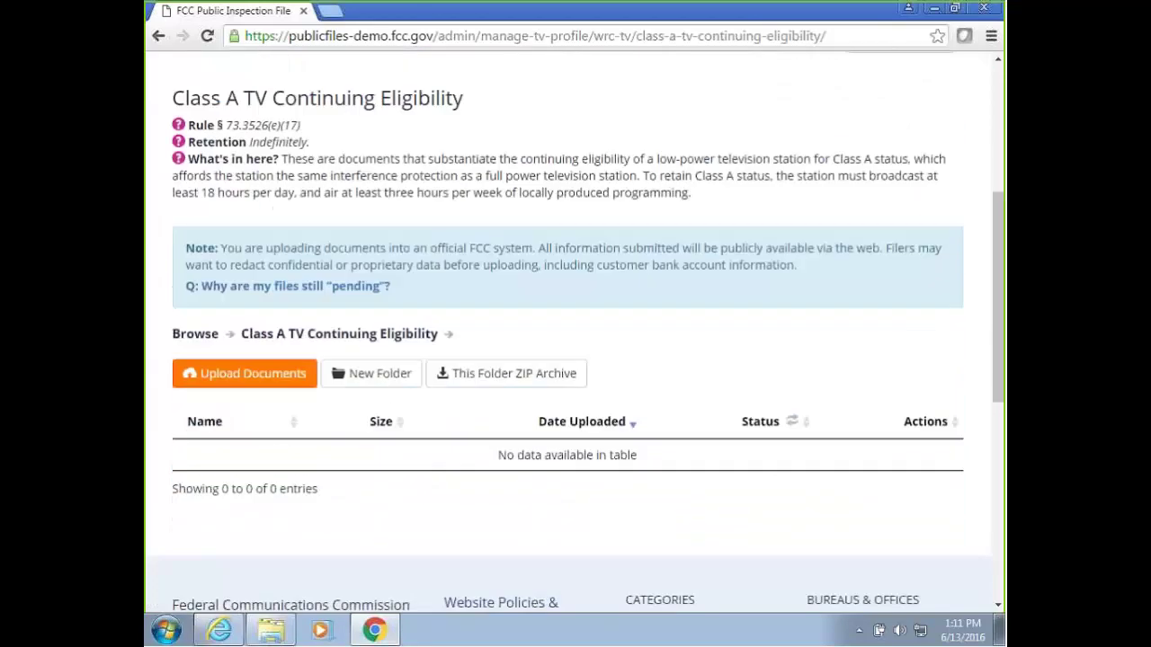
left_click(379, 389)
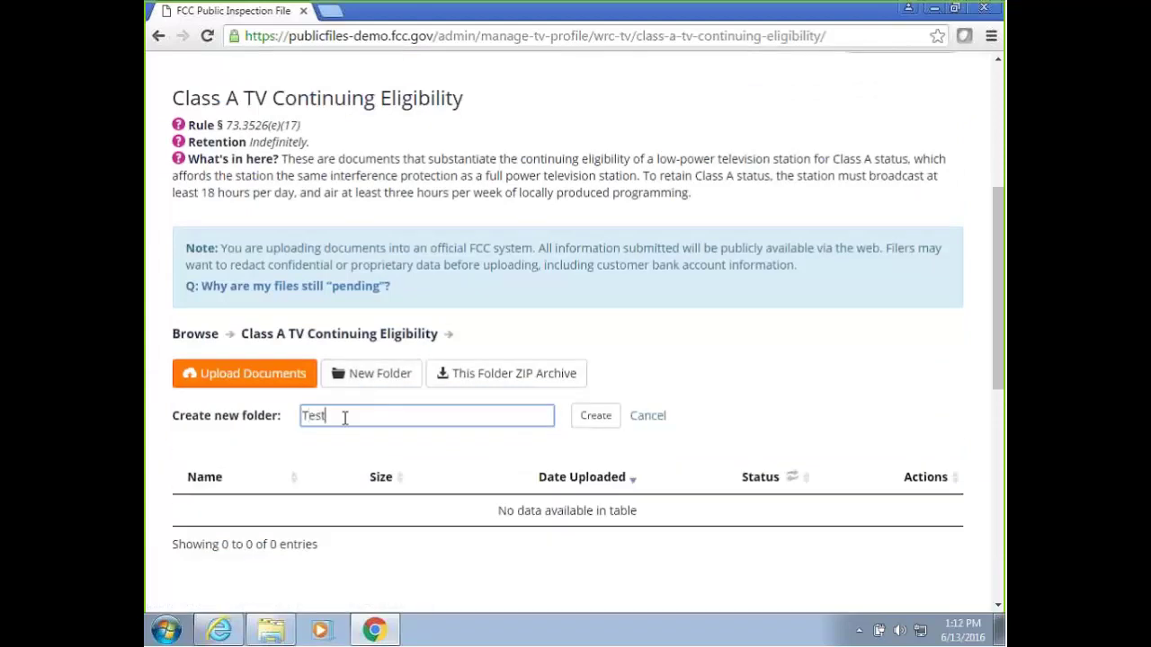
left_click(595, 416)
scroll(584, 418, "down", 4)
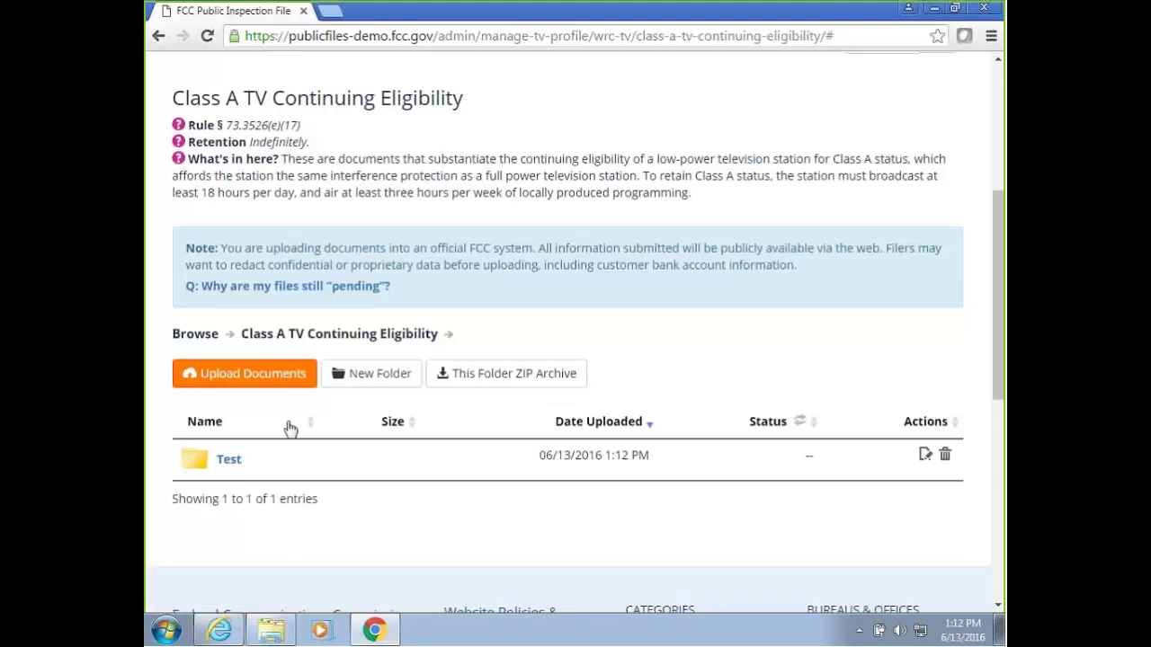
left_click(229, 460)
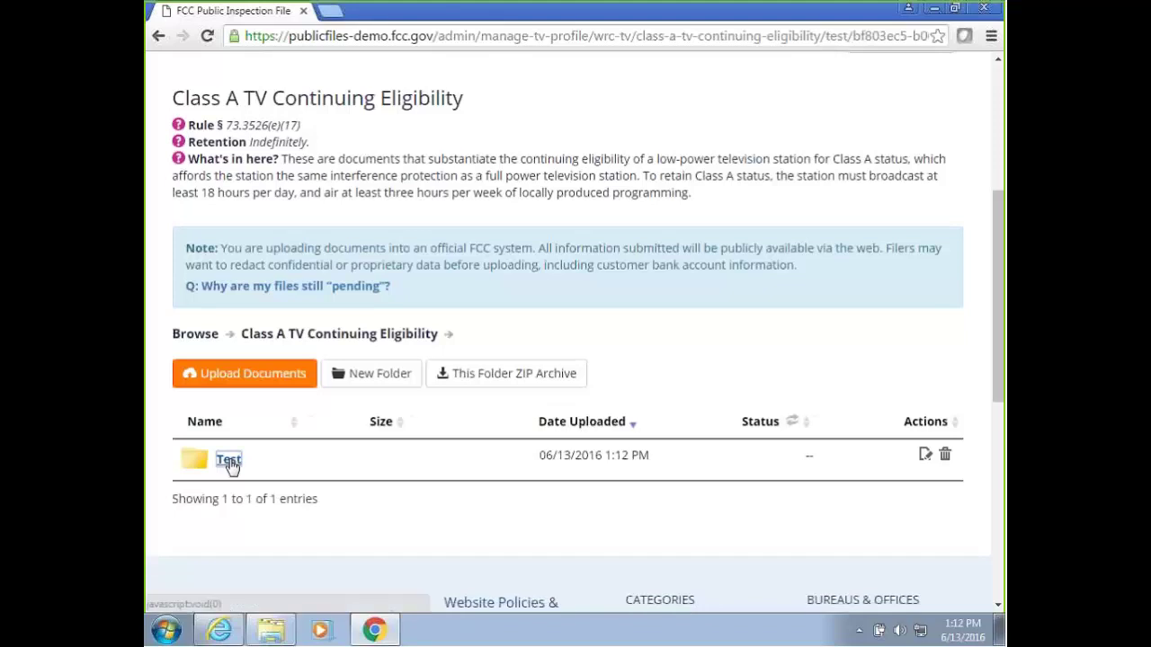
Queue the 15 FCC Demo Test files from Explorer for upload into the Test folder.
left_click(251, 381)
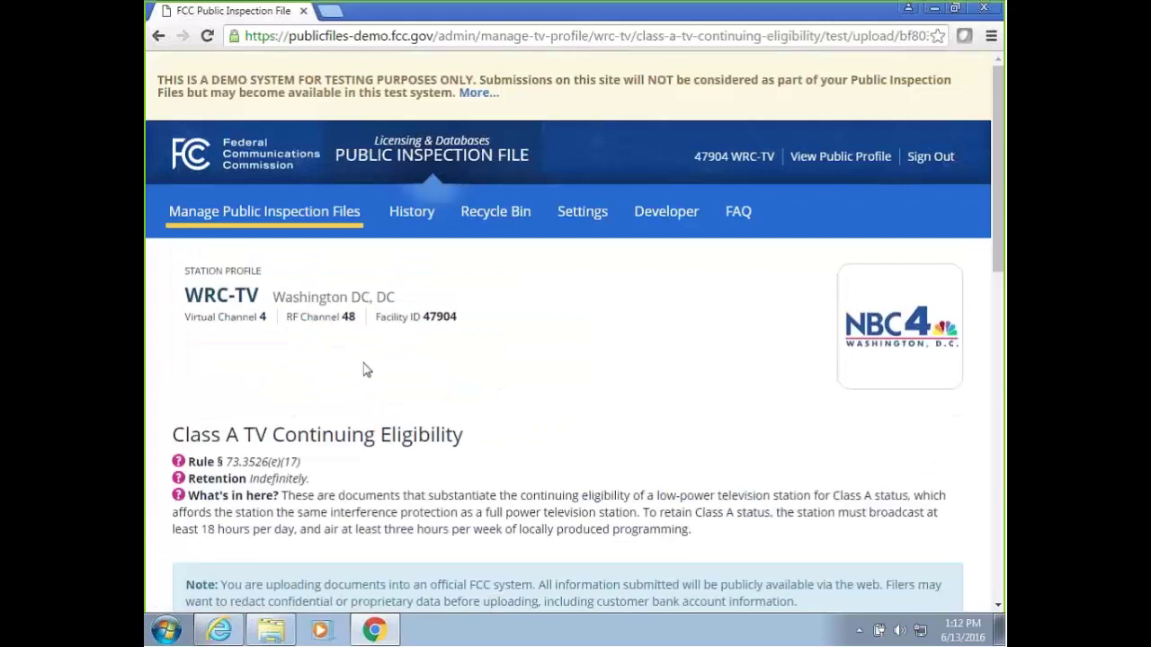
scroll(376, 365, "down", 1)
scroll(376, 366, "down", 3)
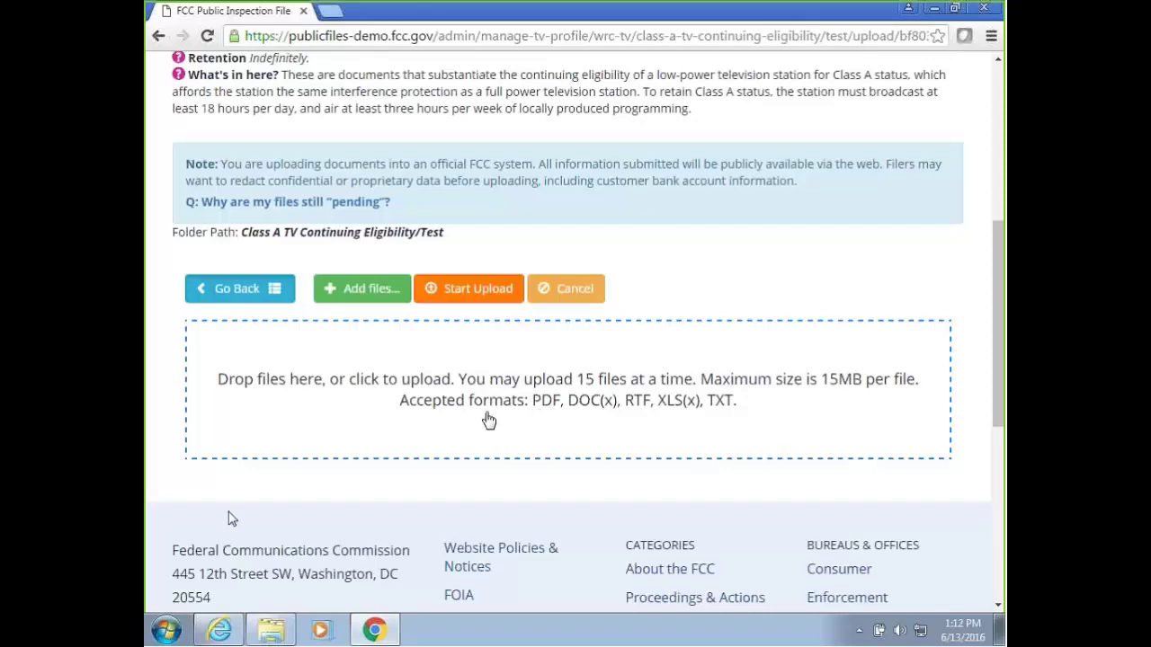
left_click(270, 630)
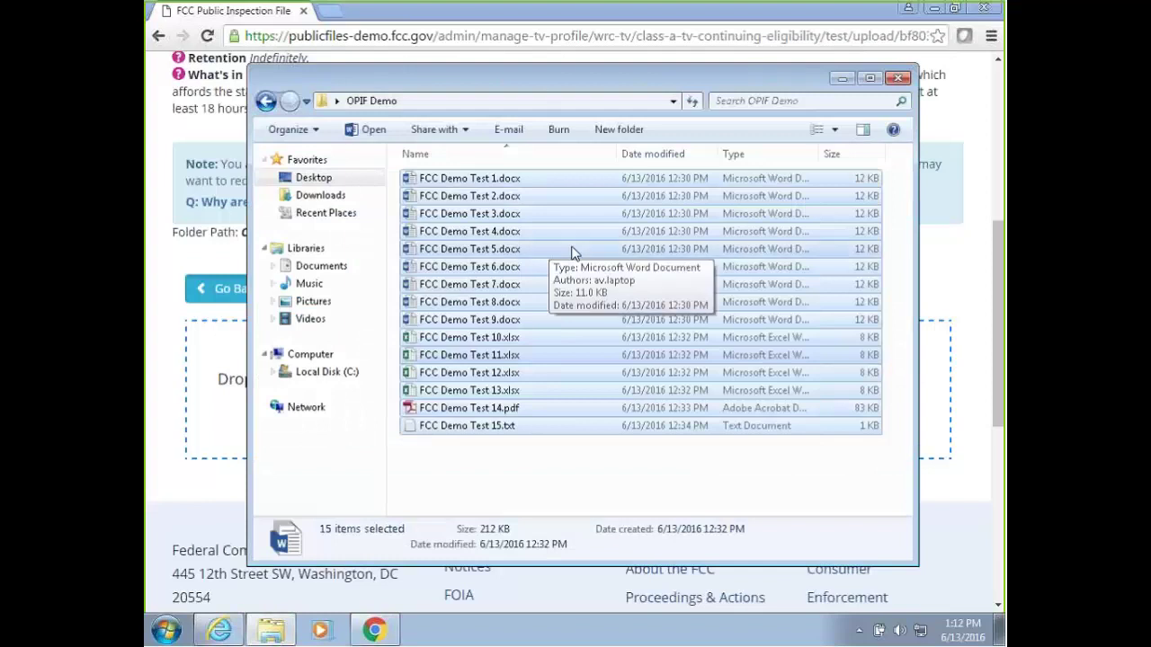
left_click_drag(479, 303, 226, 378)
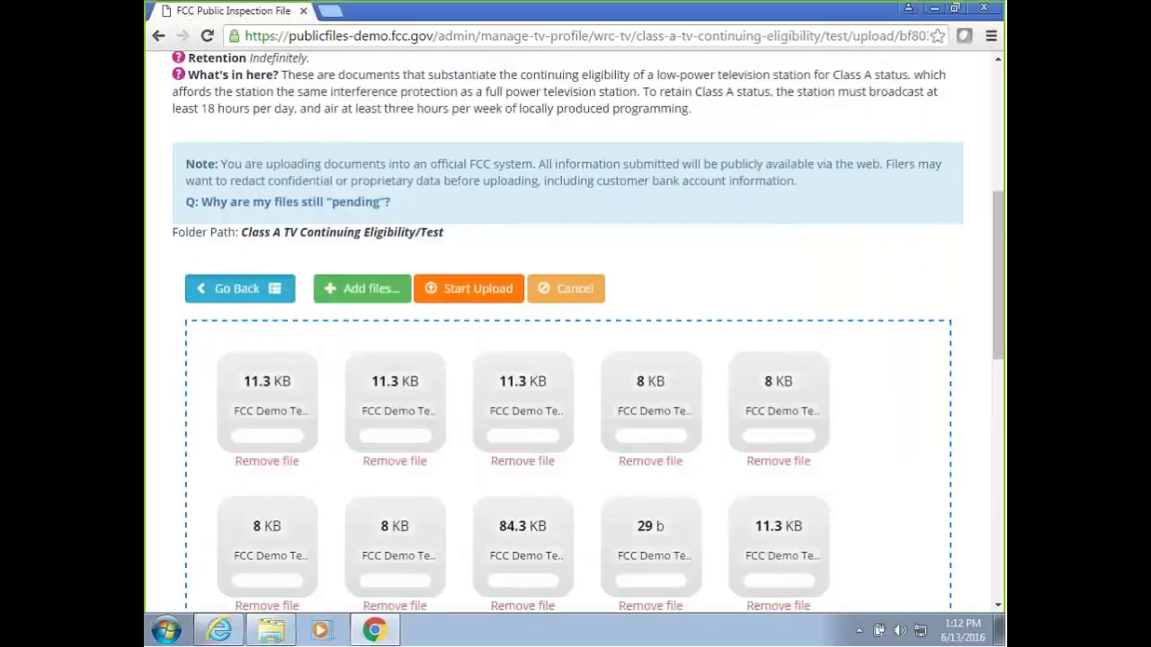
Upload the 15 queued files until each shows Success, then return to the Test folder.
scroll(996, 266, "down", 3)
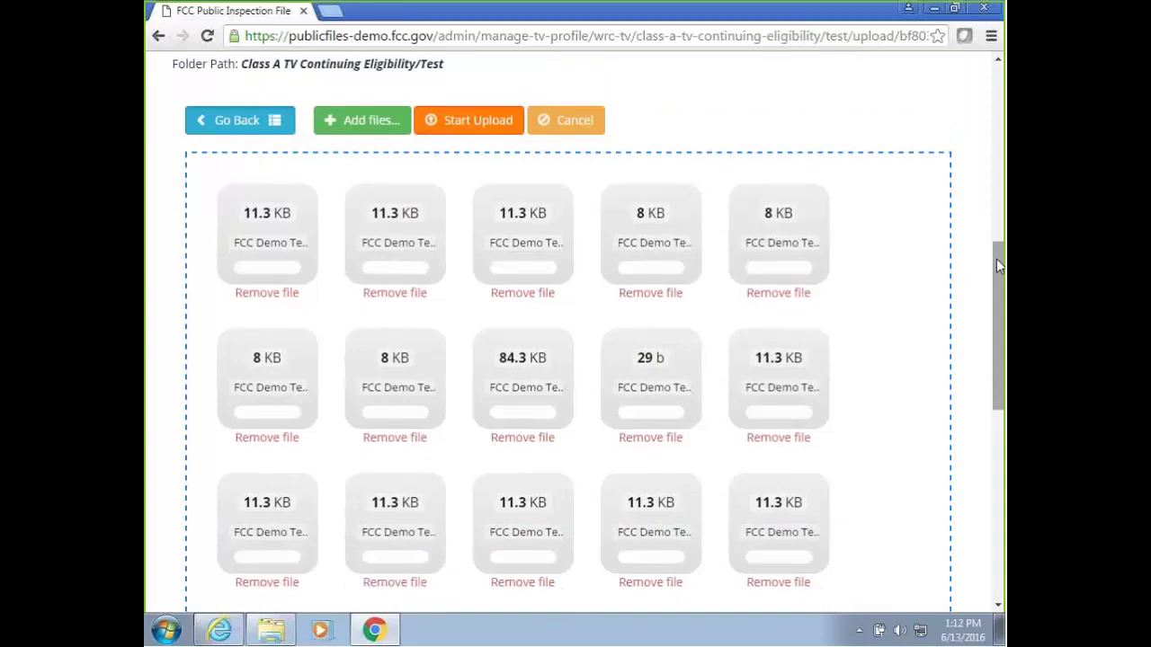
scroll(996, 272, "up", 1)
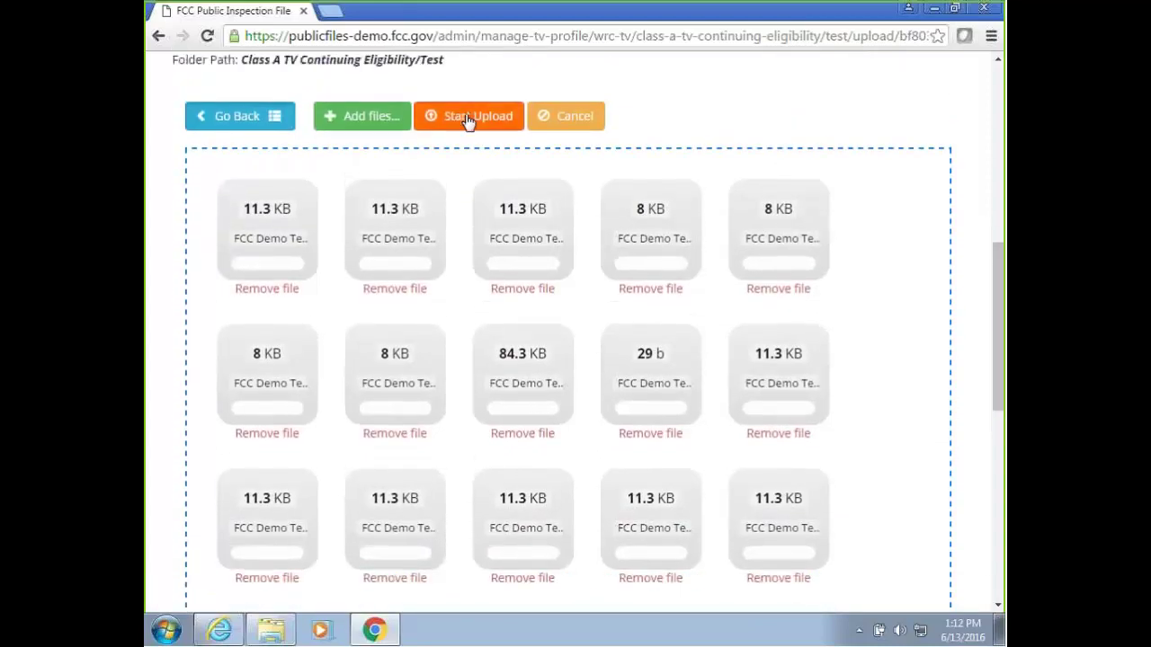
left_click(468, 118)
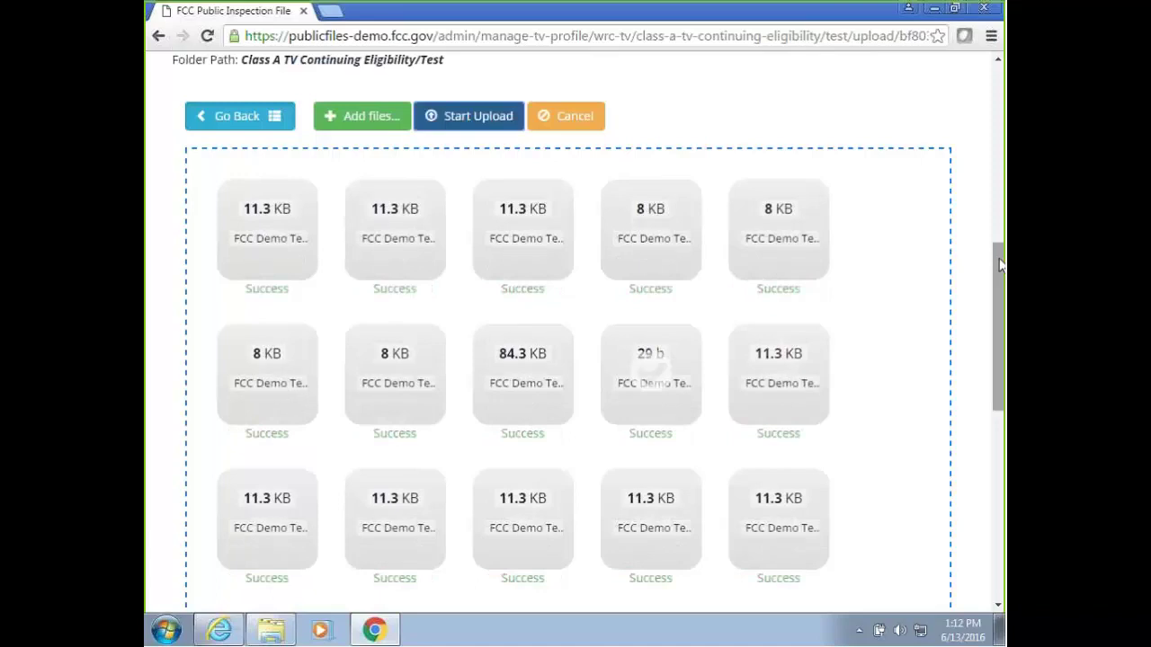
left_click_drag(1001, 272, 1000, 275)
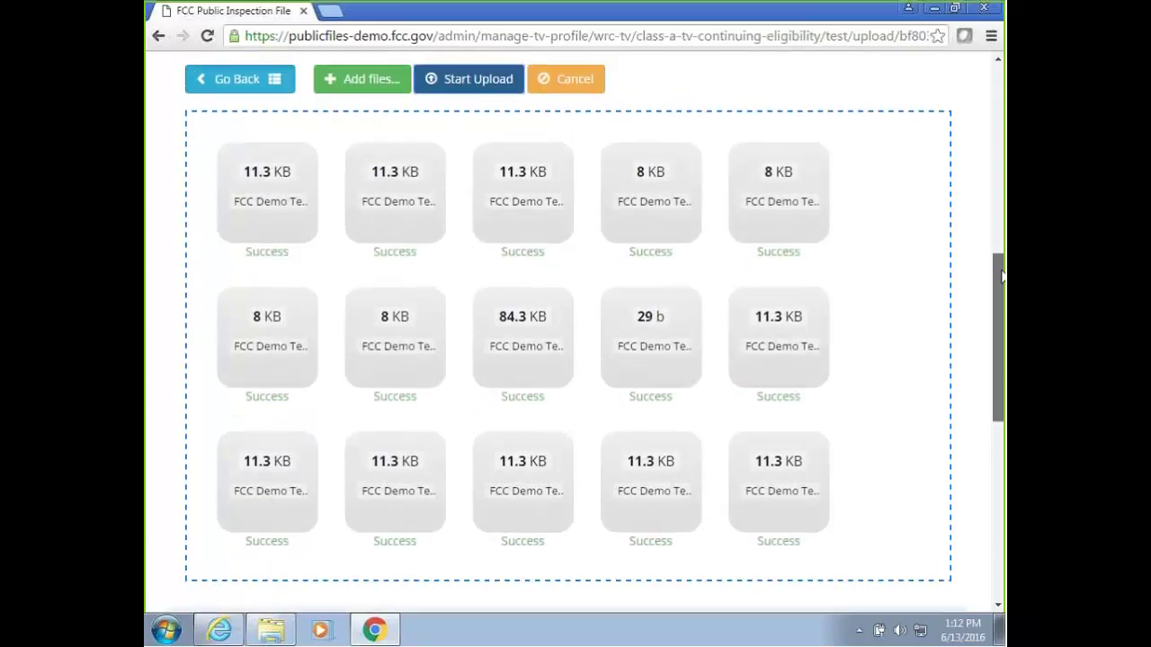
left_click(241, 87)
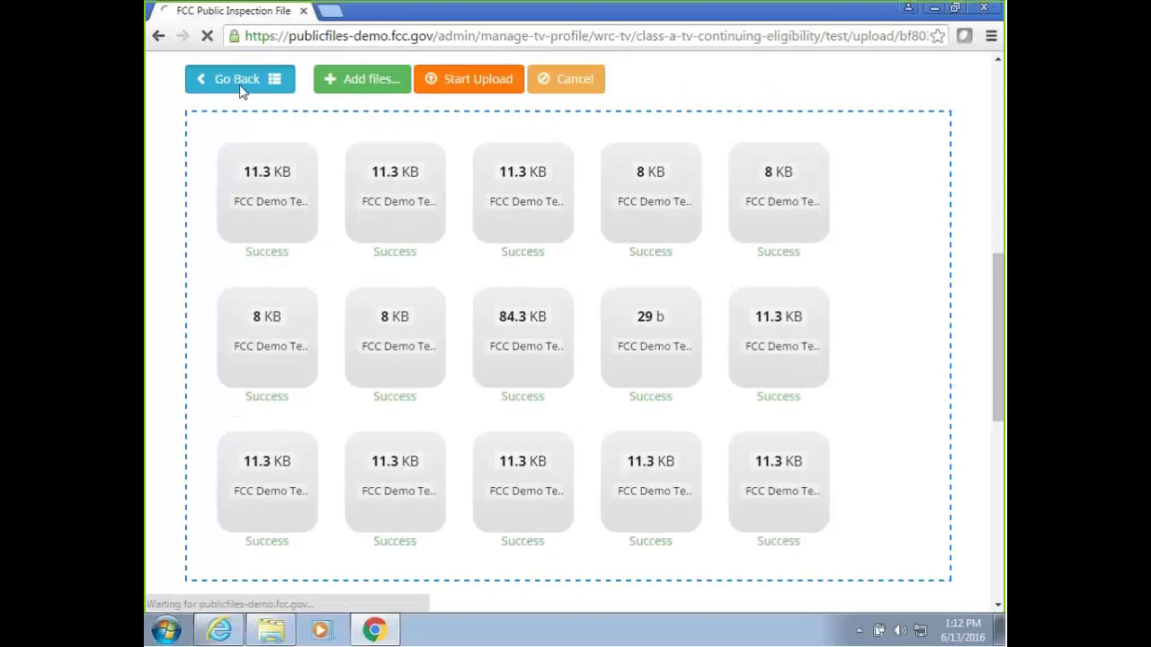
Scroll through the Test folder to confirm all 15 demo files read Converted.
scroll(650, 342, "down", 6)
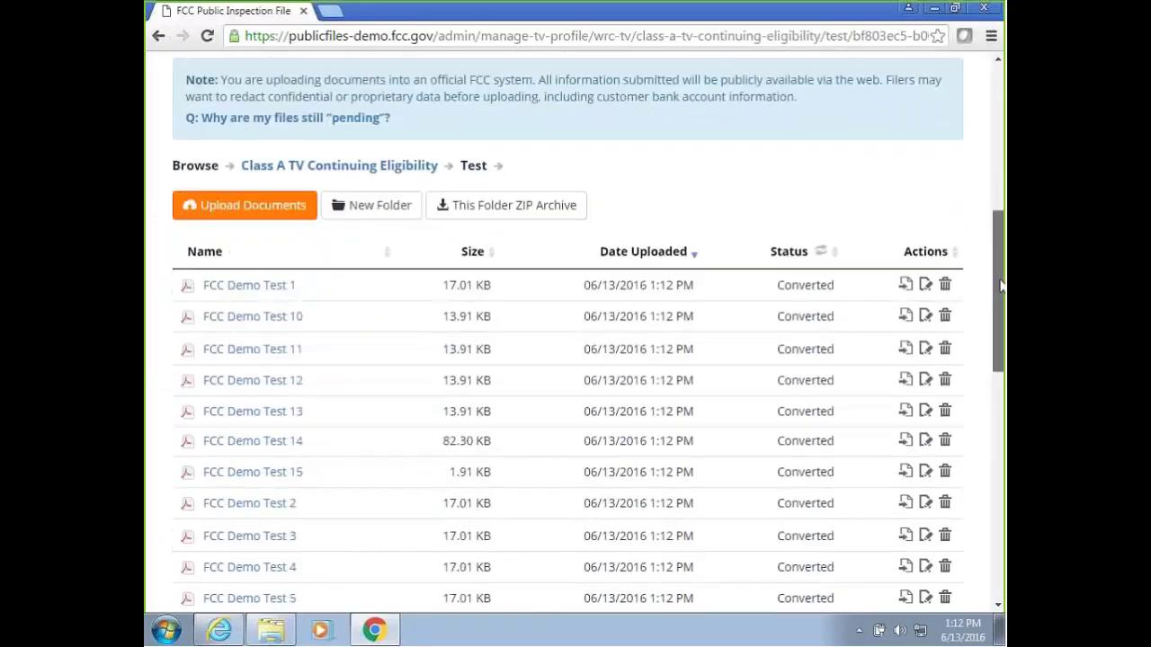
left_click_drag(1000, 281, 1000, 332)
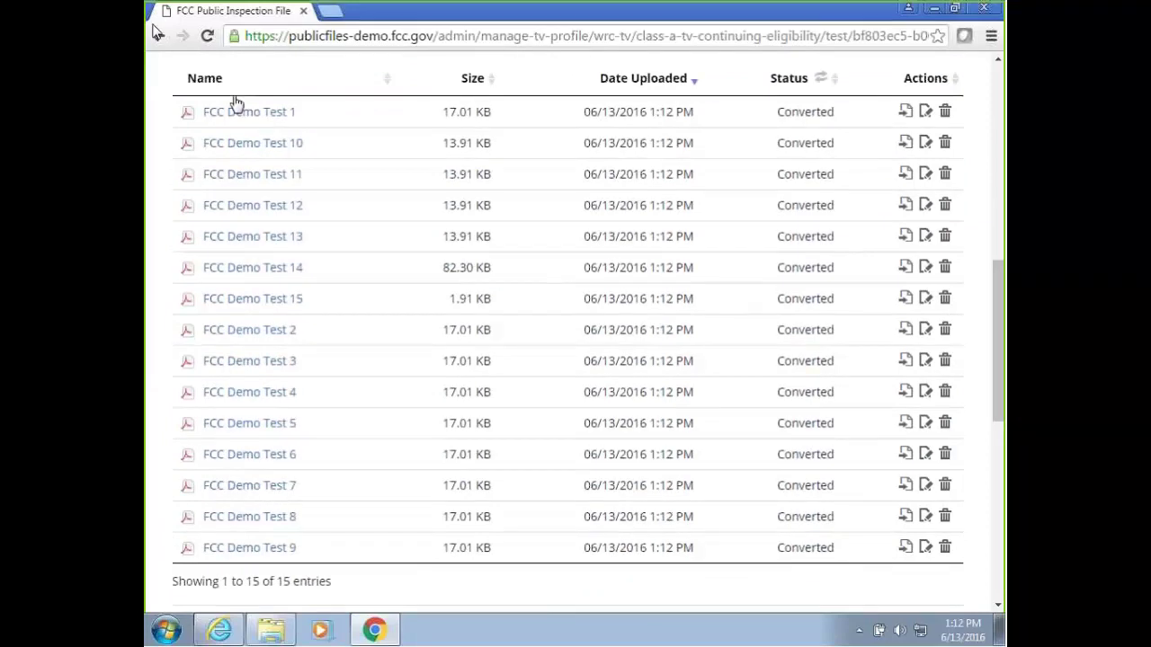
left_click_drag(996, 333, 1001, 232)
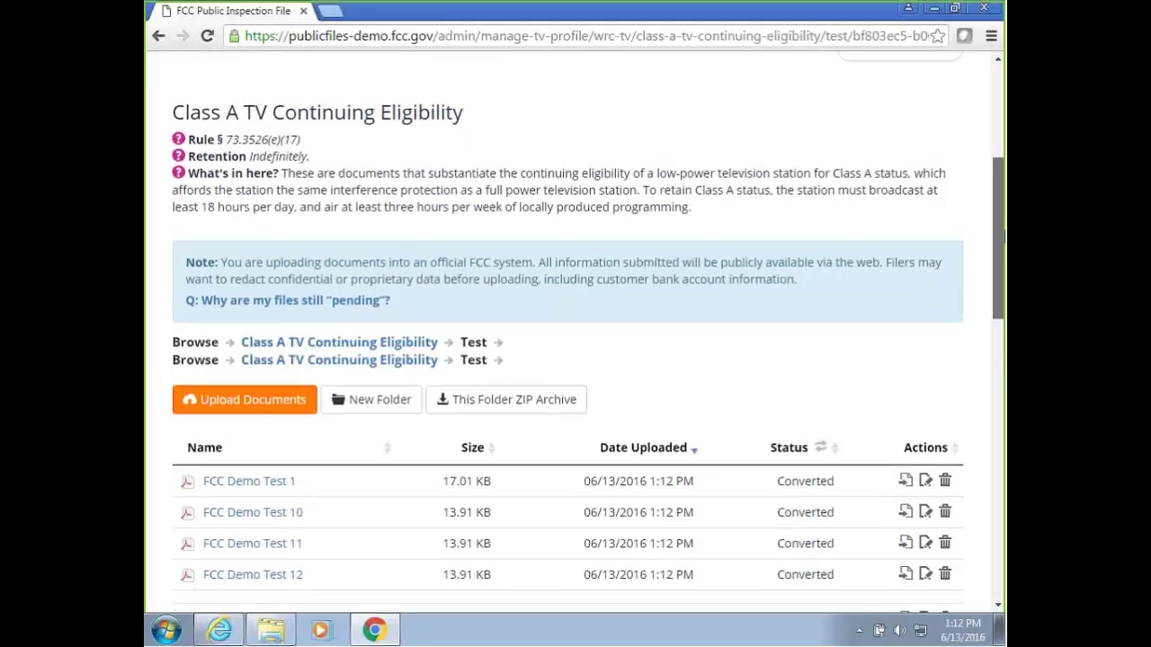
scroll(539, 265, "up", 2)
scroll(432, 269, "up", 2)
mouse_move(250, 225)
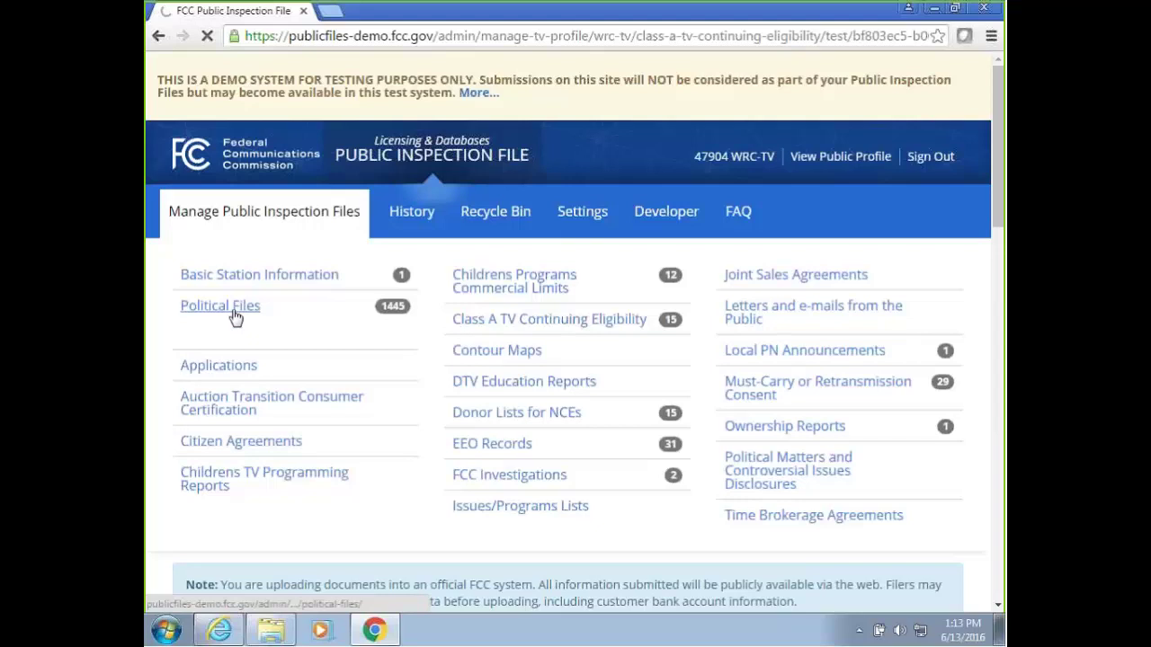
Open the Political Files category and its 2016 folder.
scroll(469, 316, "down", 2)
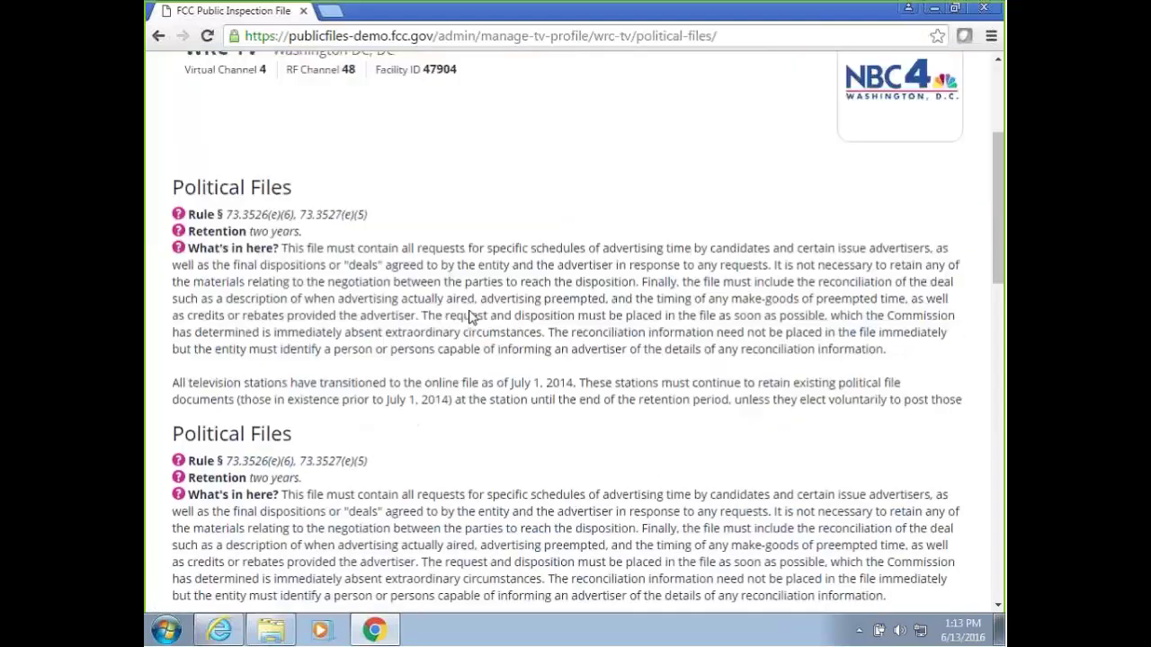
scroll(469, 316, "down", 8)
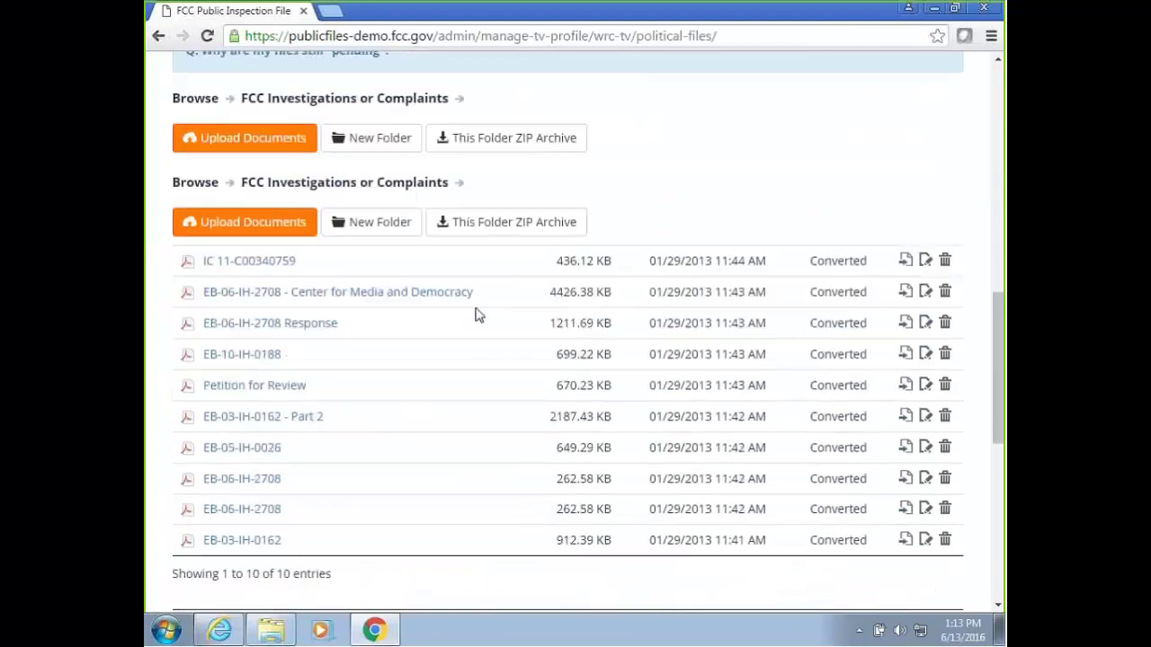
left_click_drag(996, 328, 997, 326)
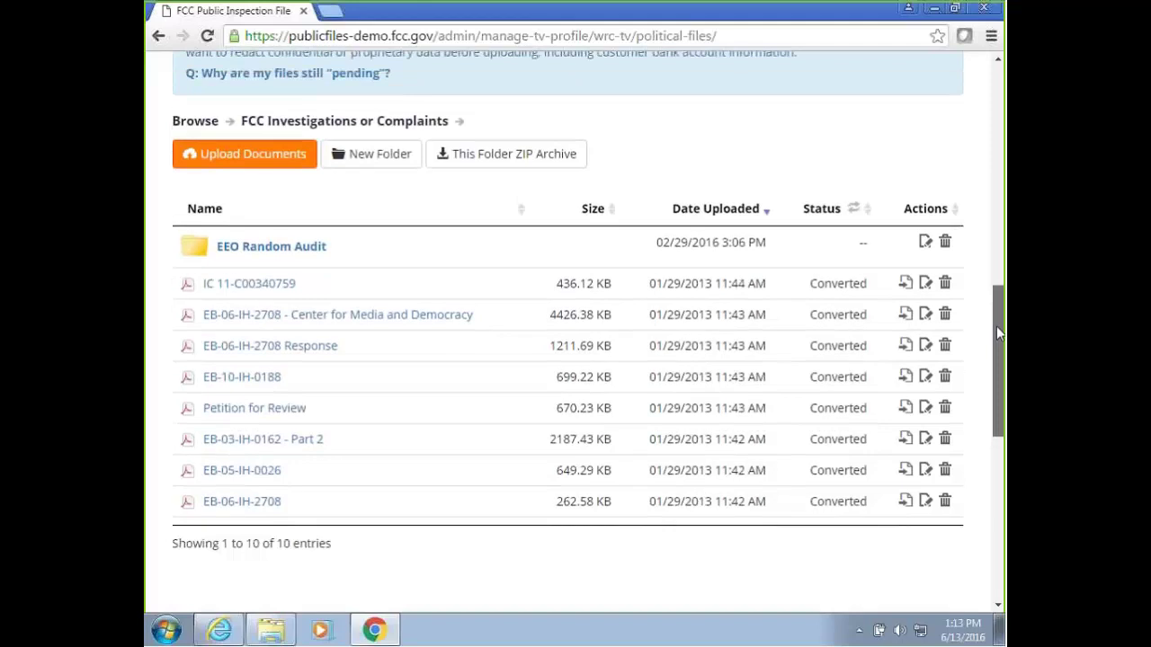
scroll(419, 278, "up", 4)
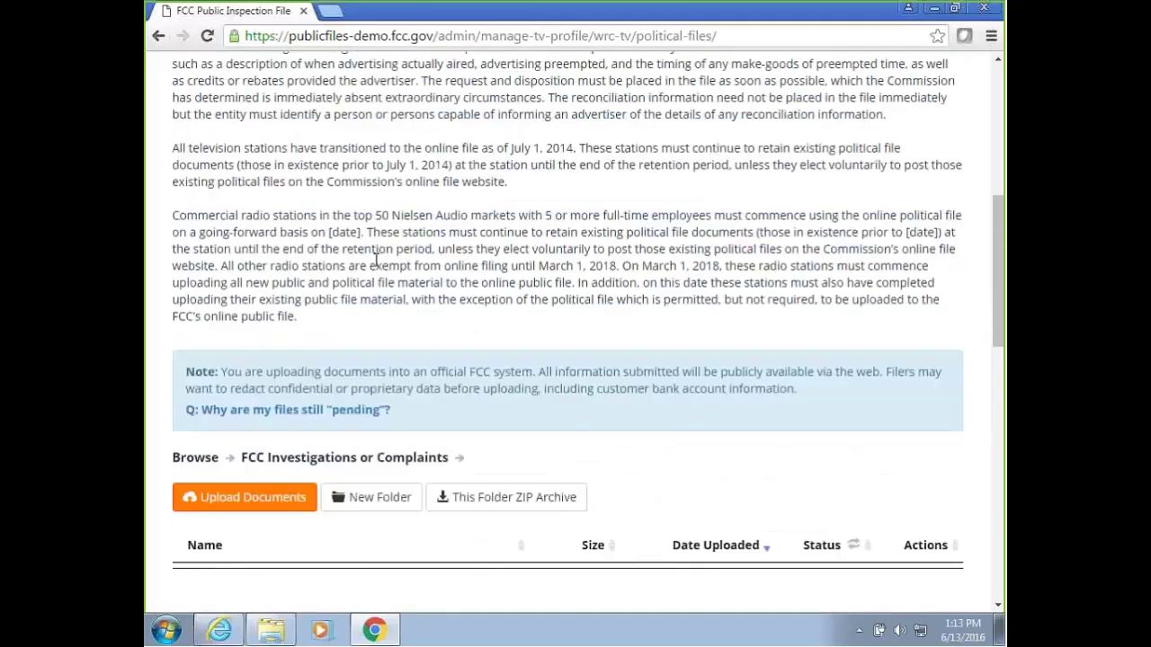
scroll(376, 258, "up", 5)
mouse_move(264, 134)
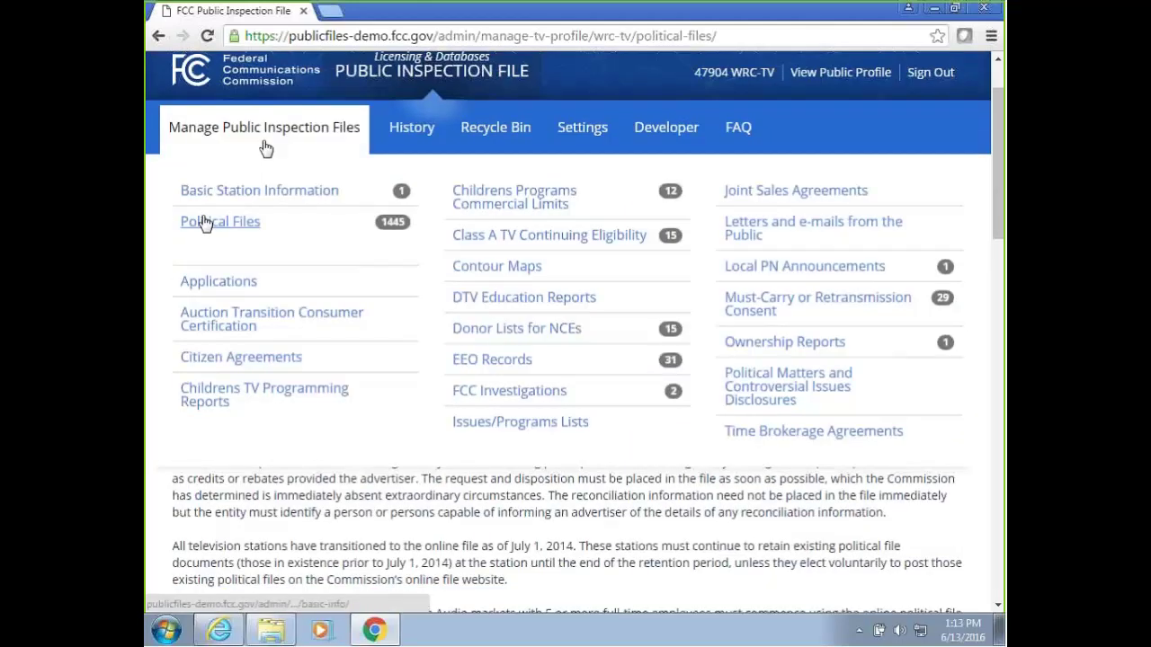
left_click(205, 225)
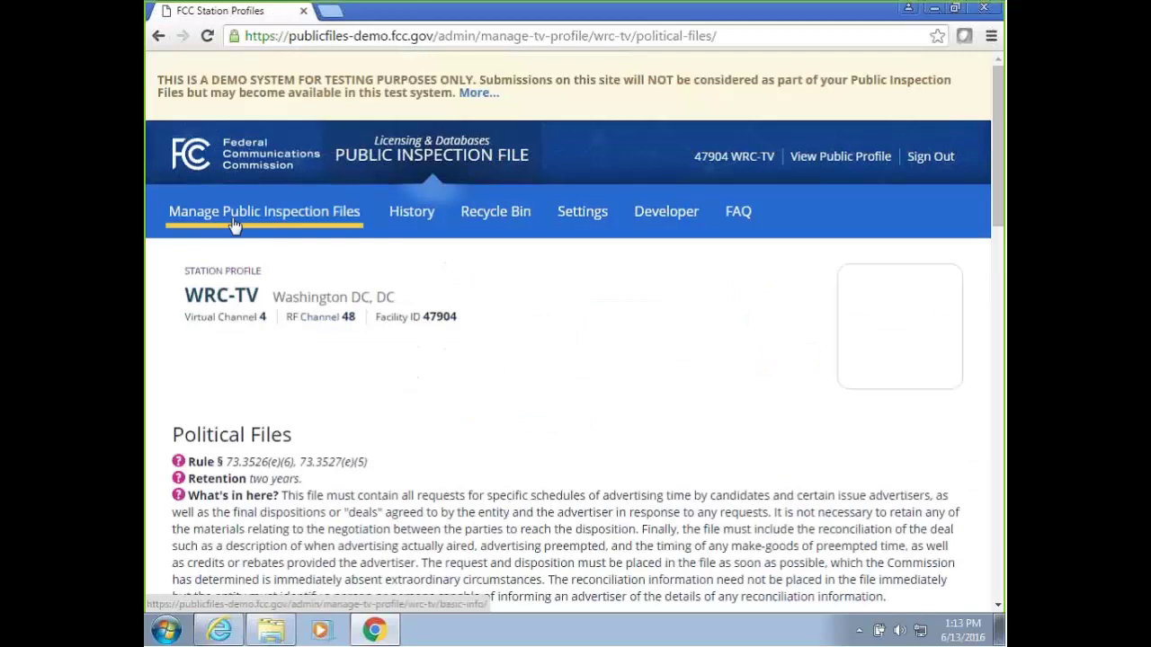
scroll(358, 235, "down", 3)
scroll(360, 229, "down", 10)
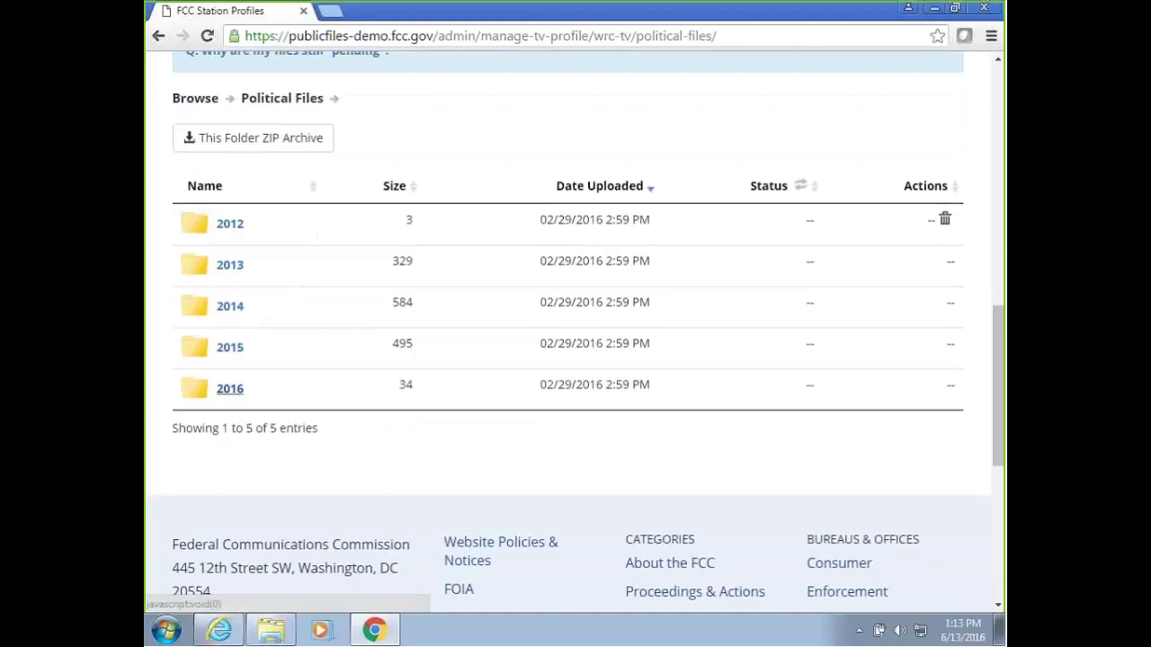
left_click(234, 392)
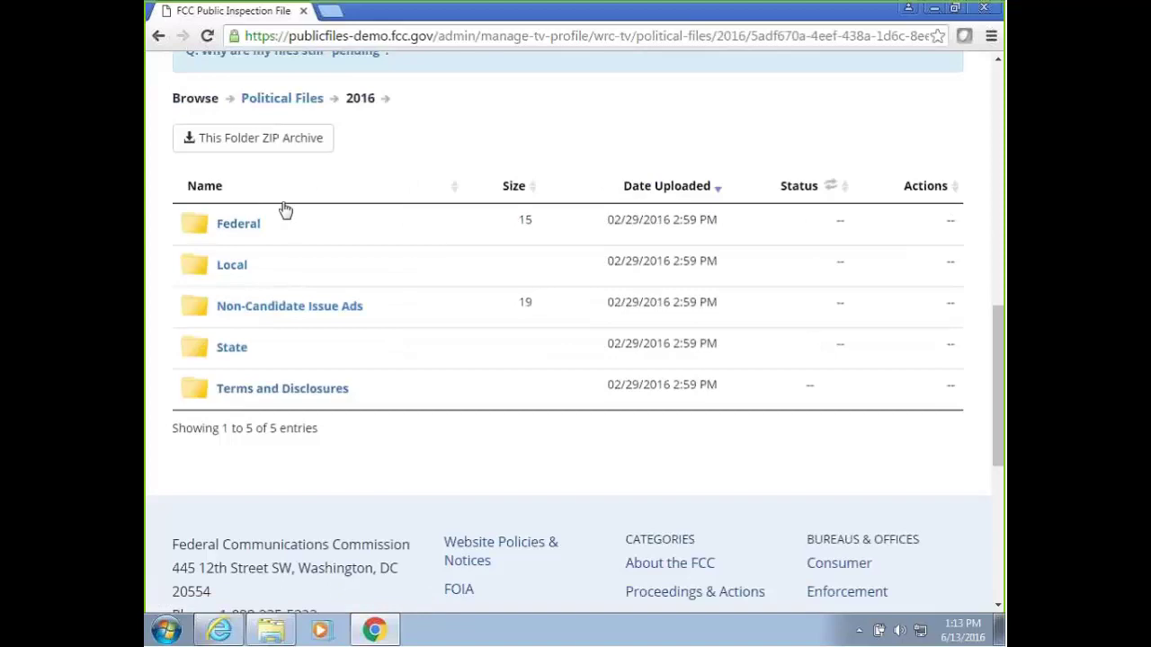
Browse into Federal > President, then return to the 2016 folder via the breadcrumb.
scroll(423, 237, "up", 1)
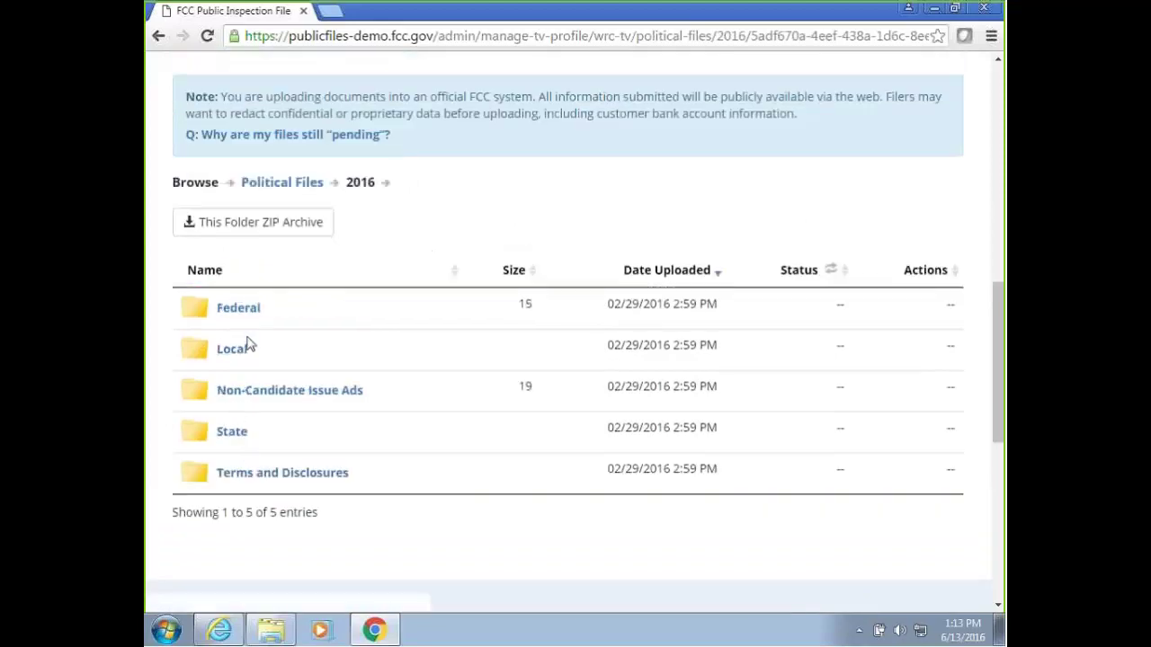
left_click(241, 321)
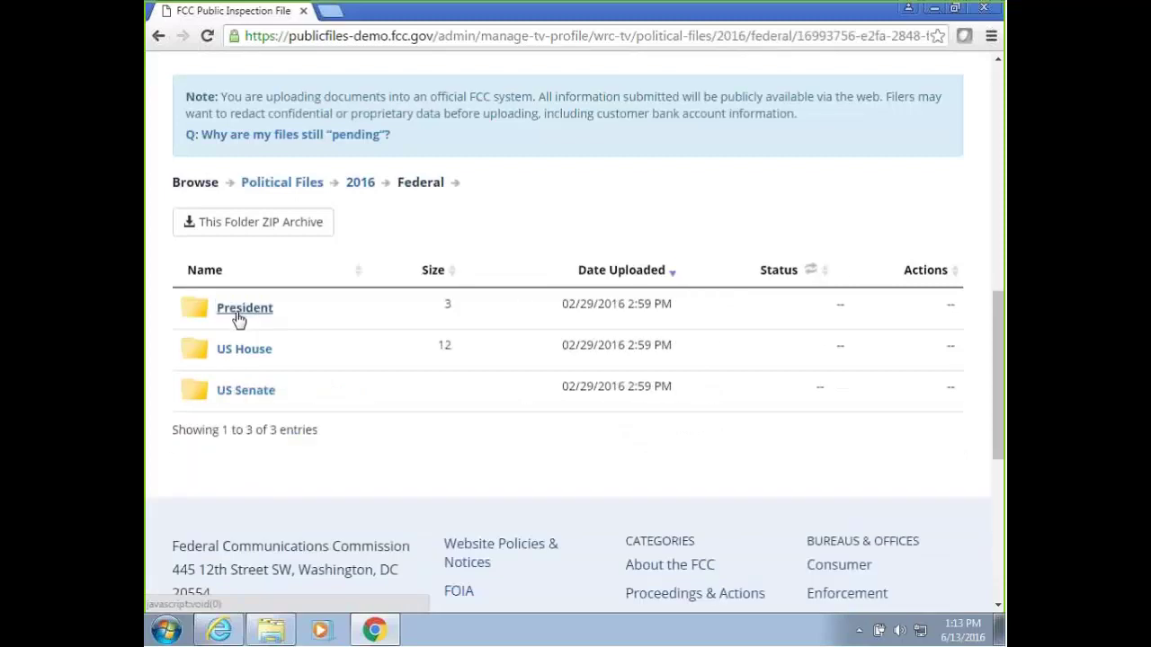
left_click(237, 315)
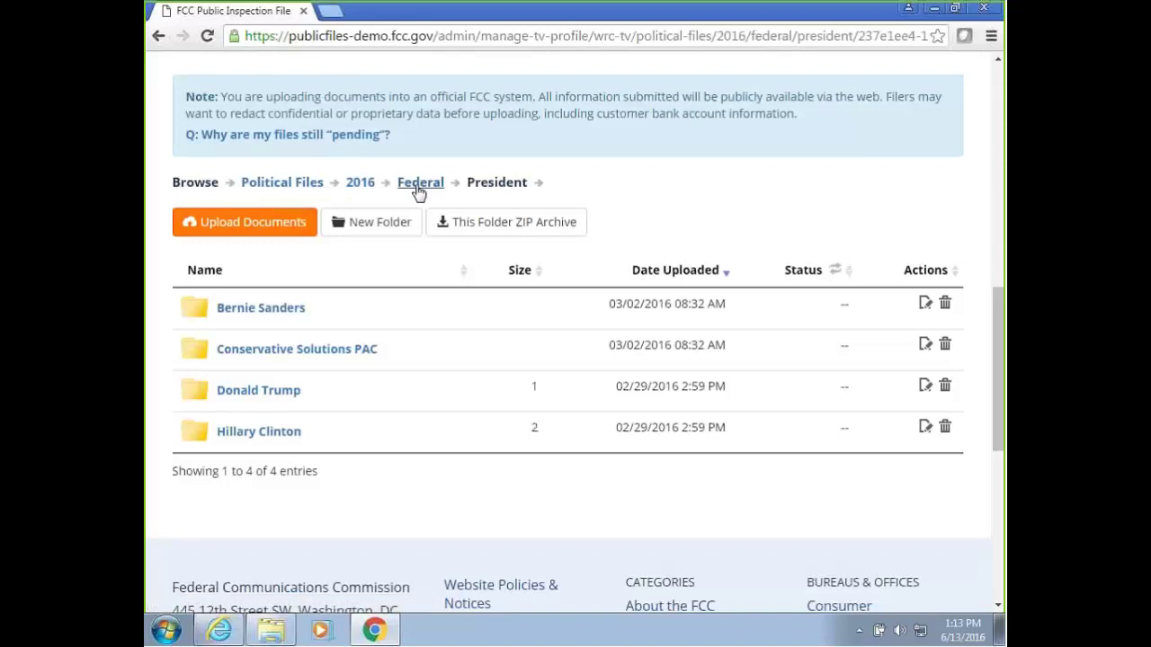
left_click_drag(998, 368, 998, 346)
mouse_move(997, 290)
left_mouse_down()
mouse_move(998, 274)
mouse_move(1001, 304)
left_mouse_up()
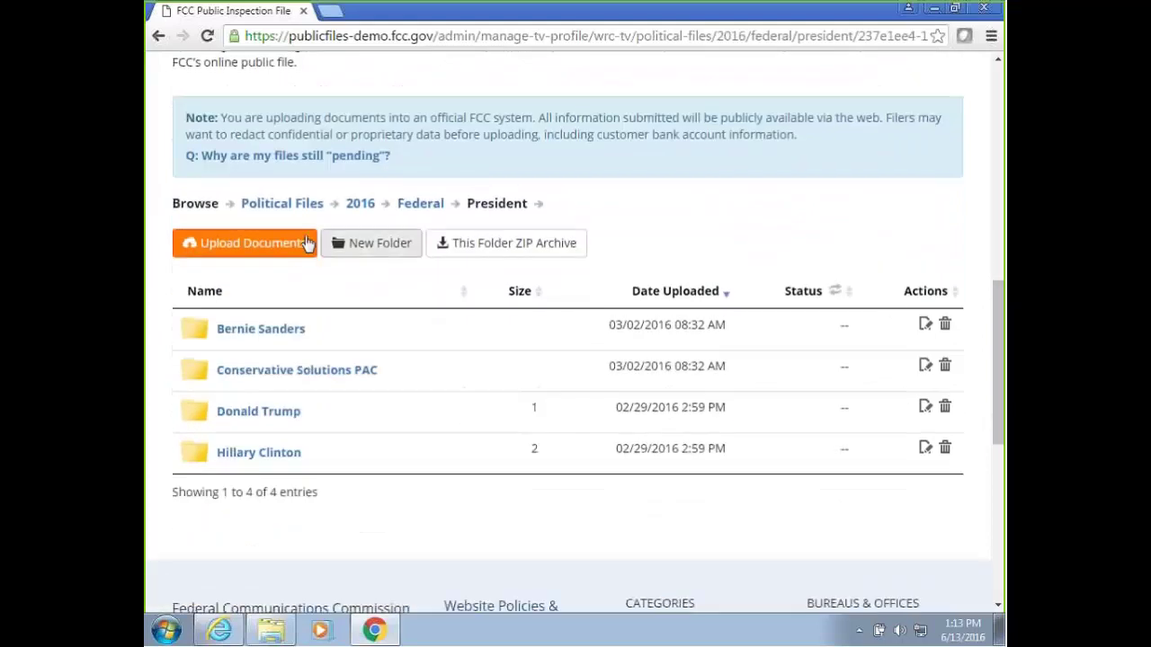
left_click(362, 205)
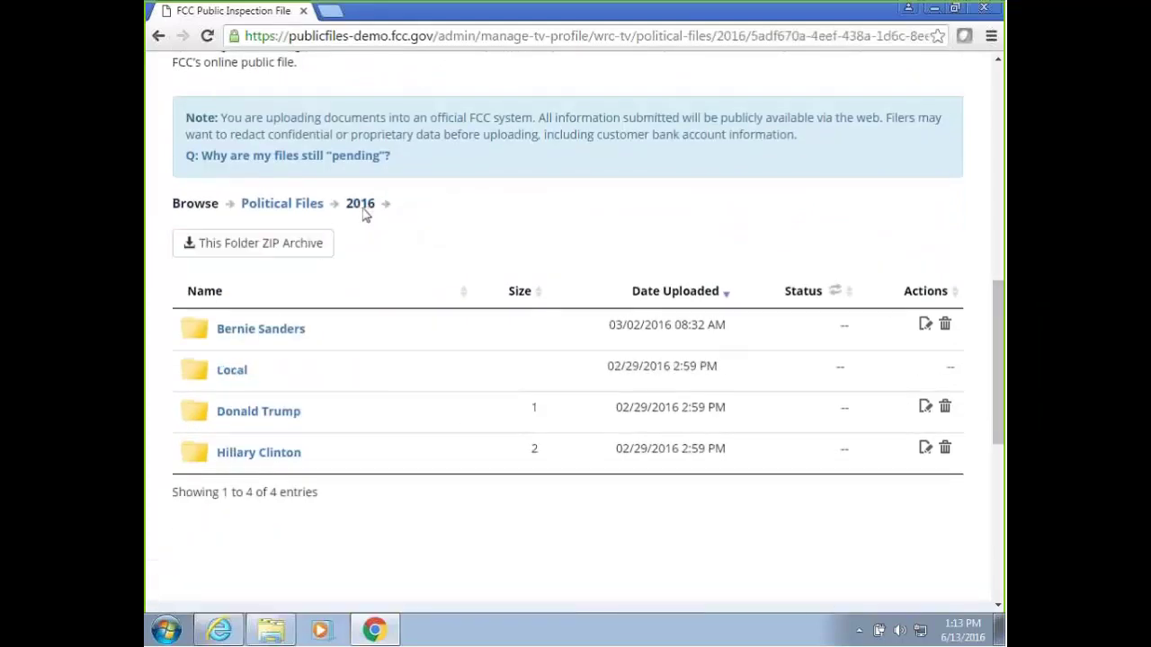
scroll(504, 220, "up", 10)
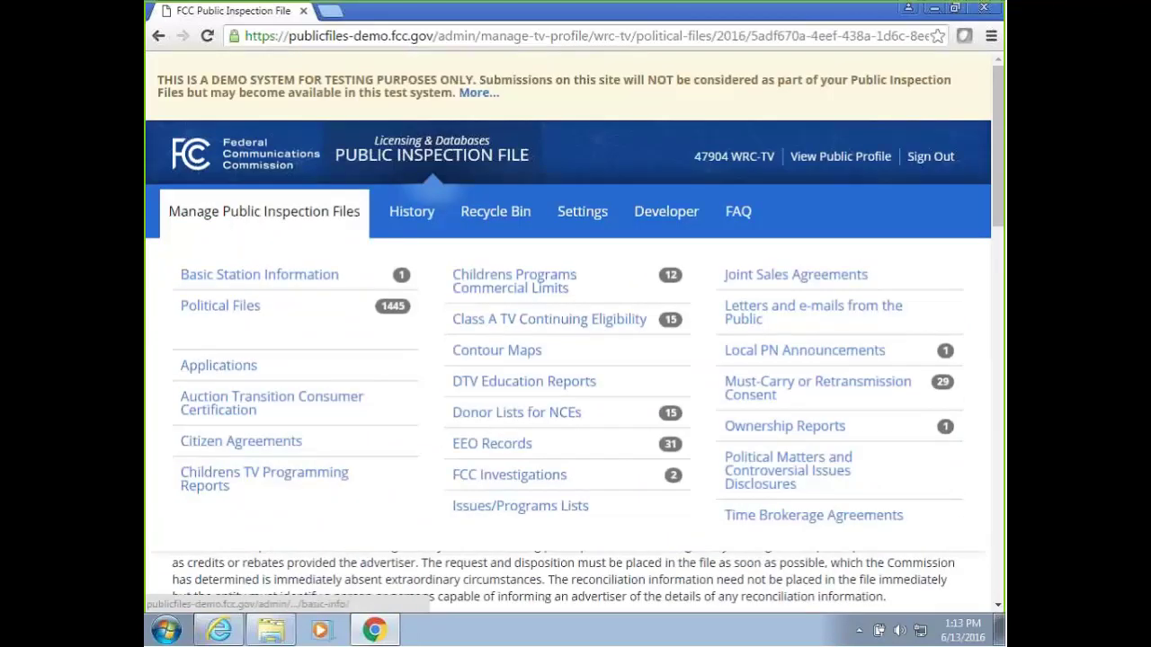
Review WRC-TV's applications and related materials, scrolling through the Licenses tables.
left_click(227, 374)
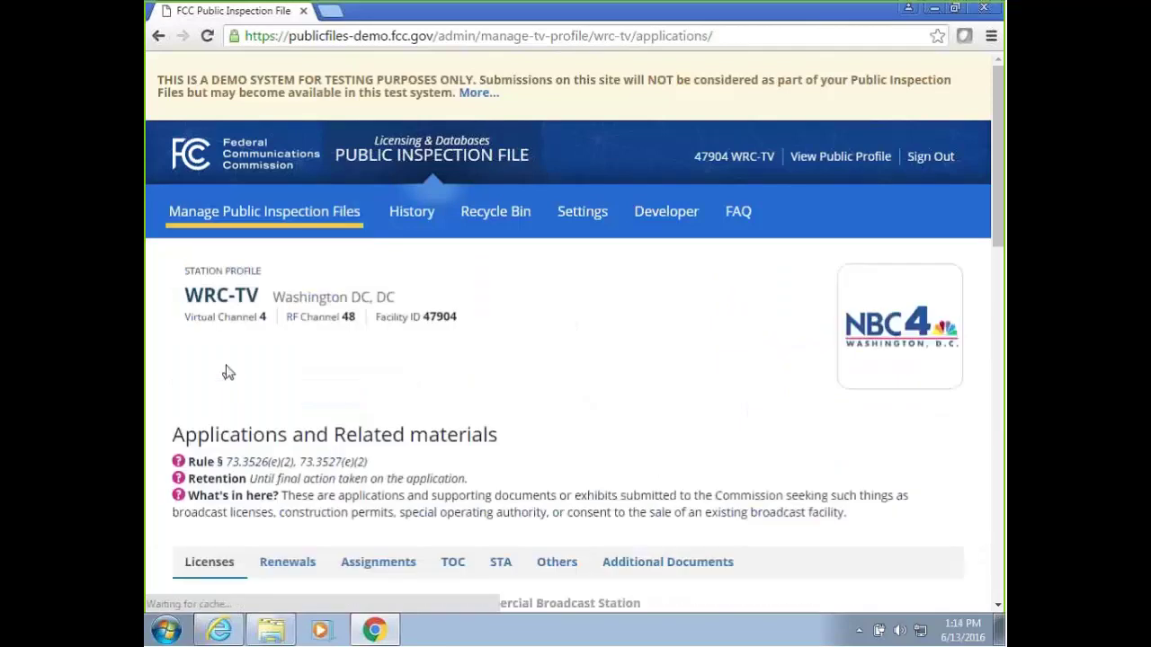
scroll(353, 361, "down", 2)
scroll(353, 361, "down", 3)
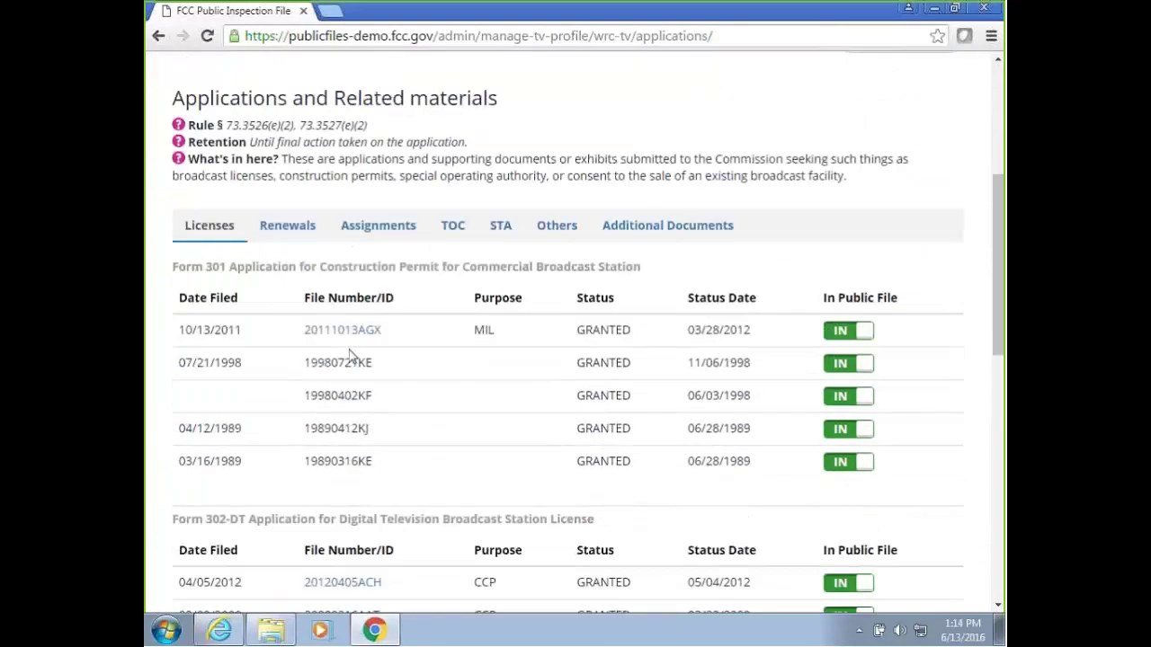
scroll(349, 349, "down", 1)
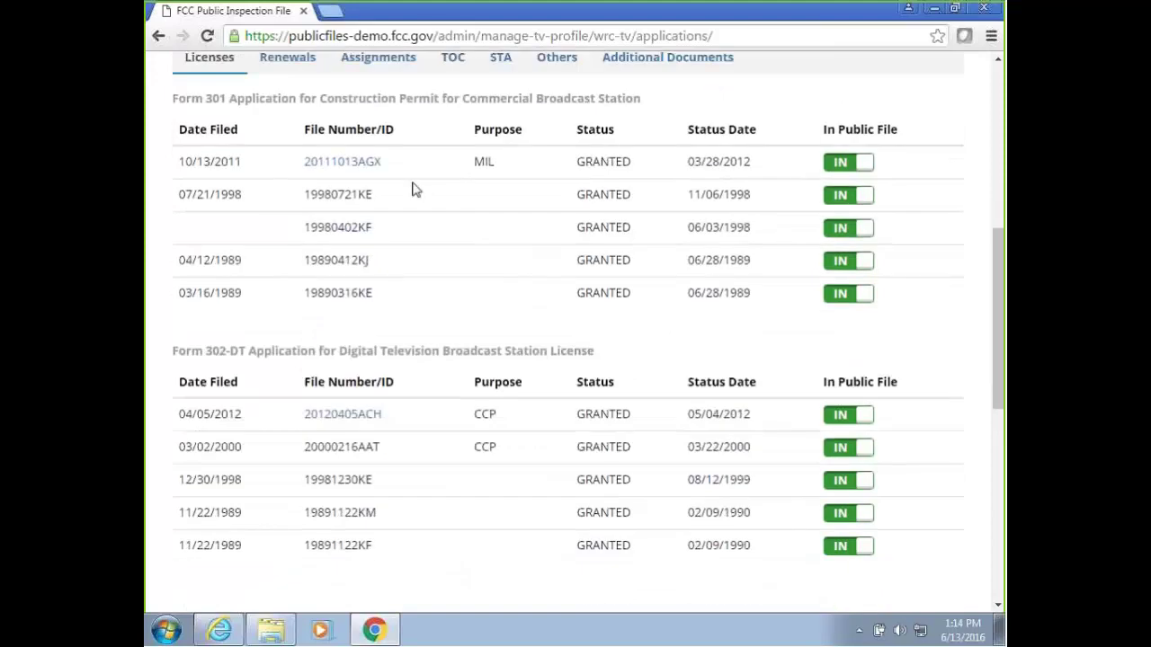
scroll(644, 286, "up", 1)
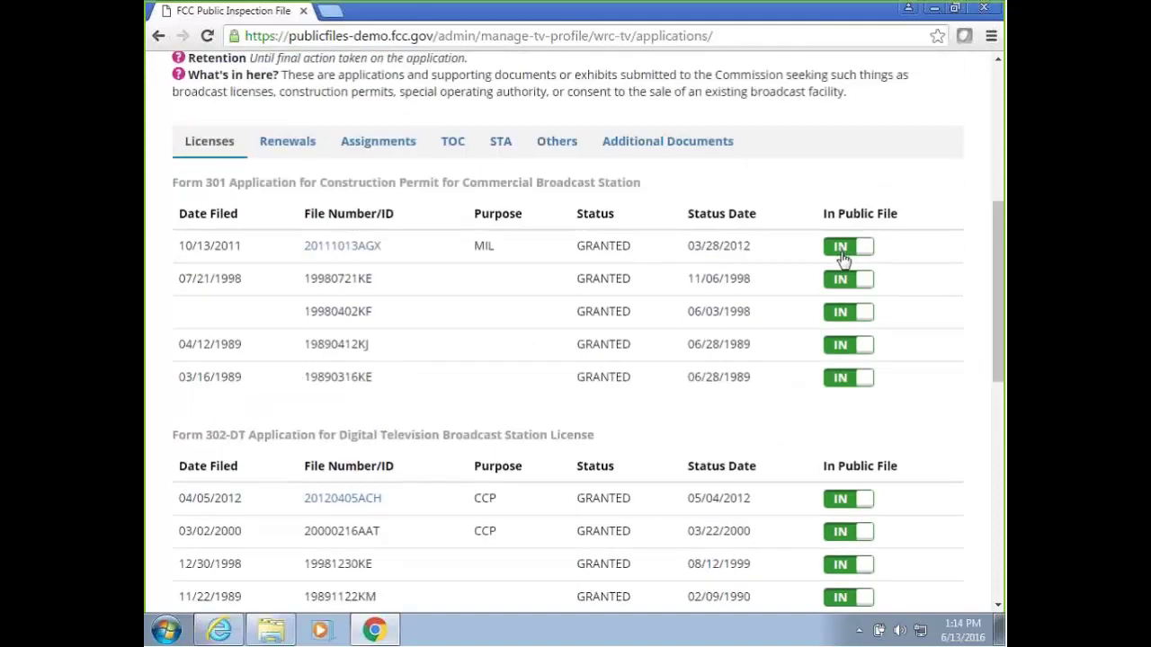
left_click_drag(1000, 265, 1000, 169)
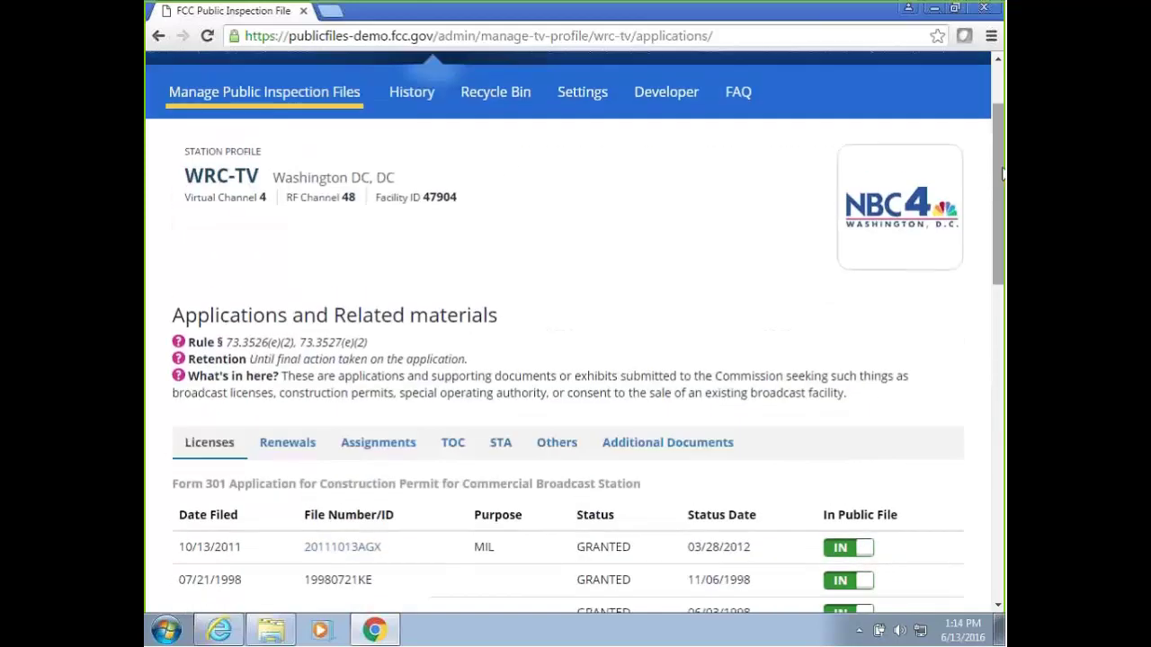
Open the station's file activity History, spanning 30 pages.
mouse_move(157, 97)
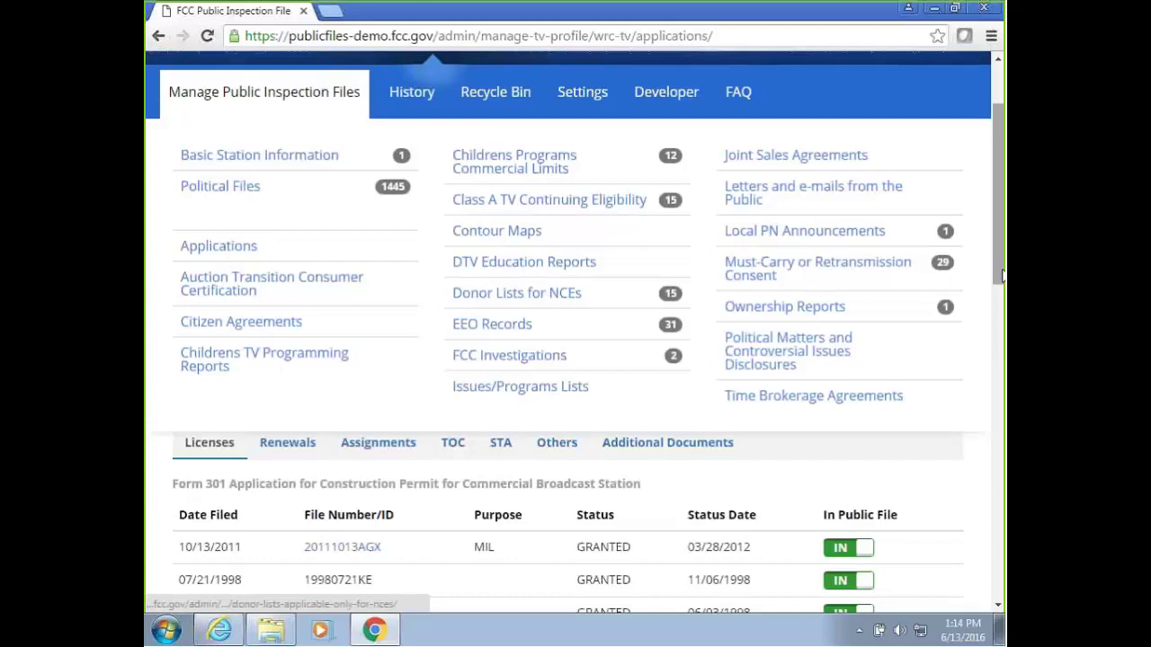
left_click_drag(1000, 283, 952, 261)
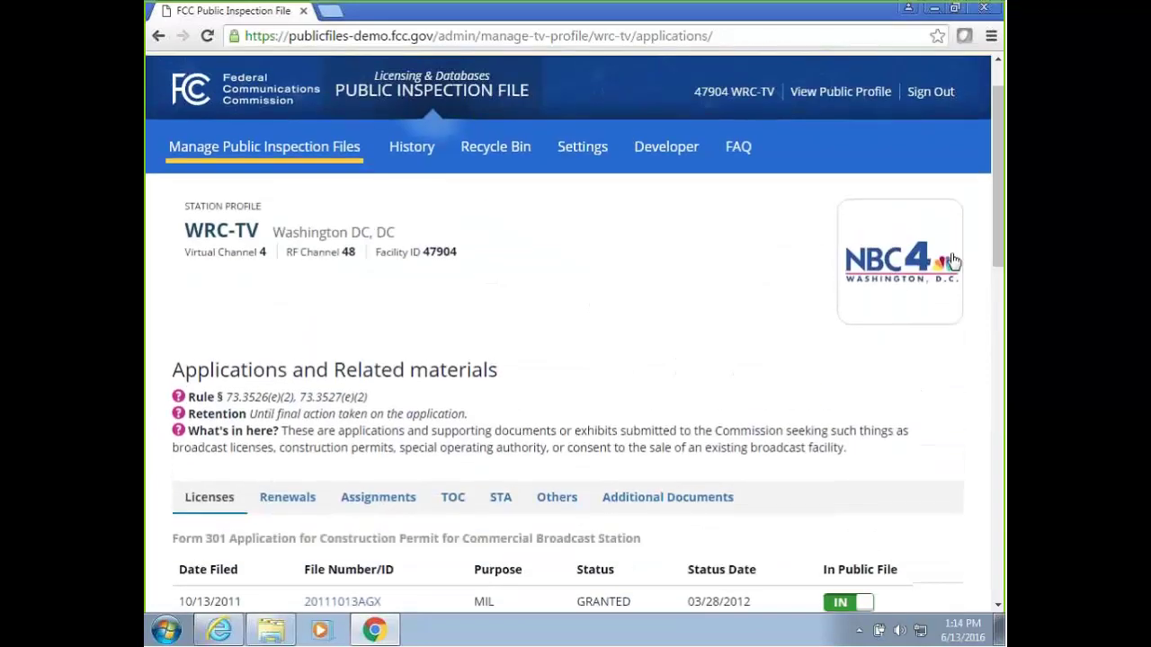
left_click(315, 151)
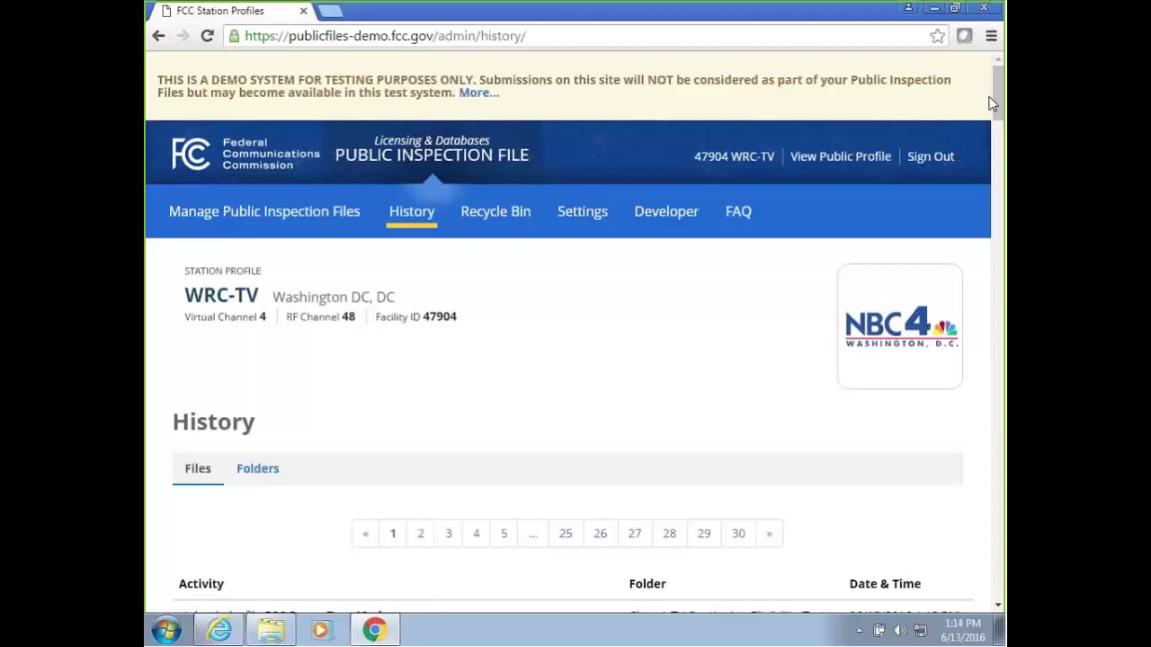
Go from History to the station's Recycle Bin and confirm its Files list is empty.
mouse_move(998, 108)
left_mouse_down()
mouse_move(993, 195)
mouse_move(996, 99)
left_mouse_up()
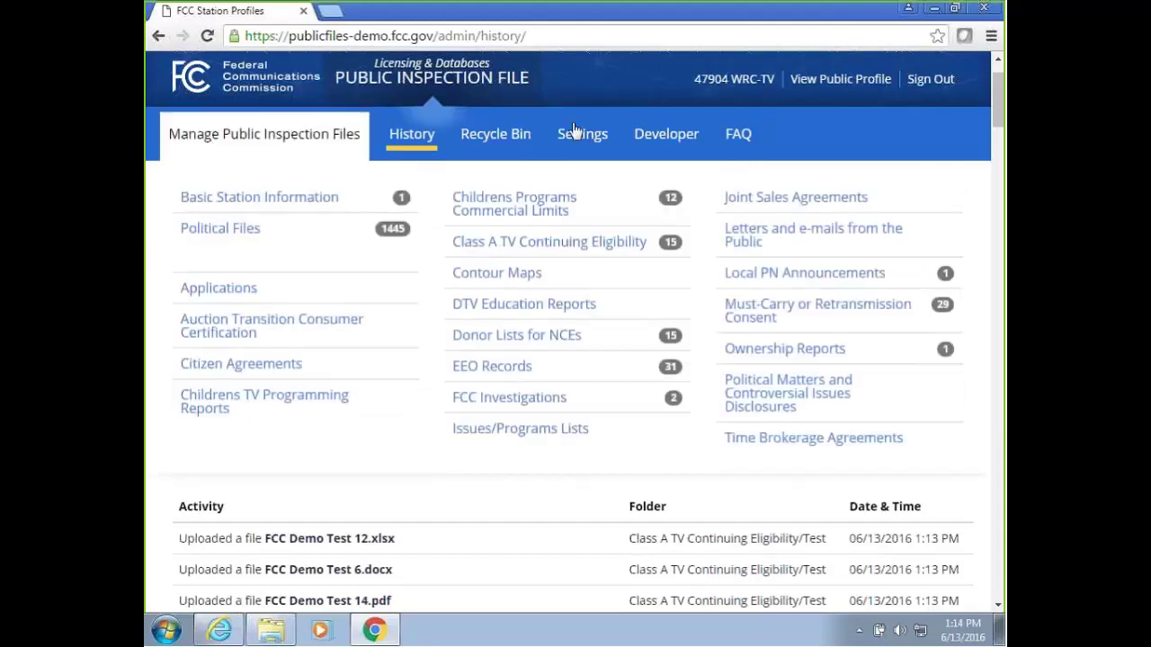
left_click(506, 140)
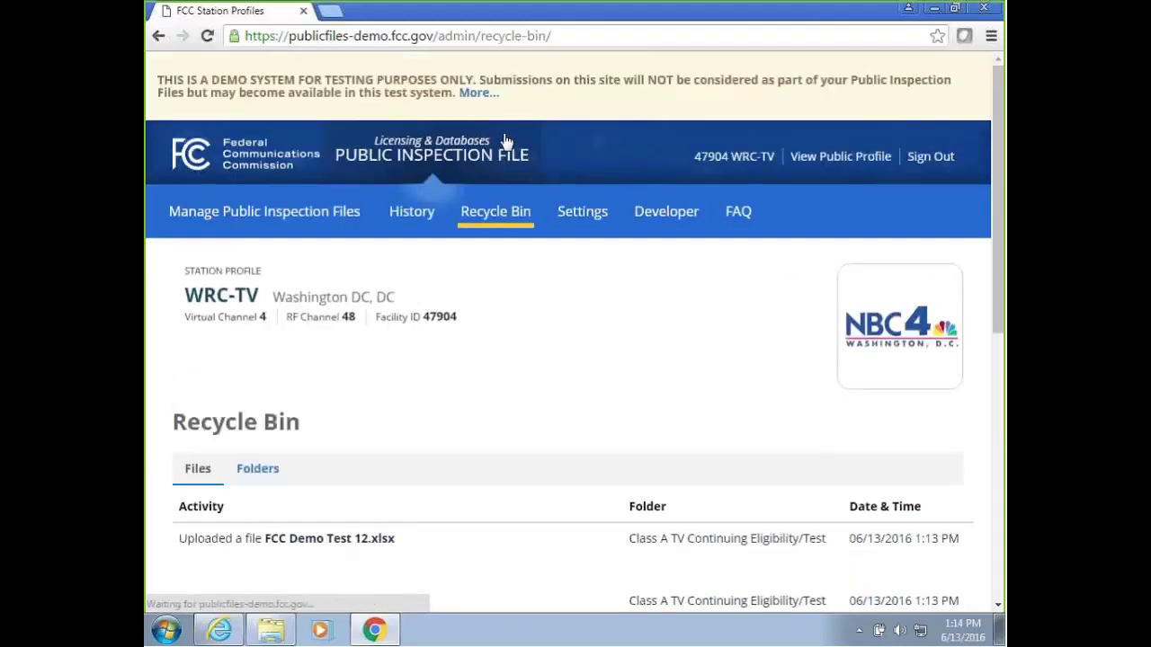
scroll(584, 264, "down", 2)
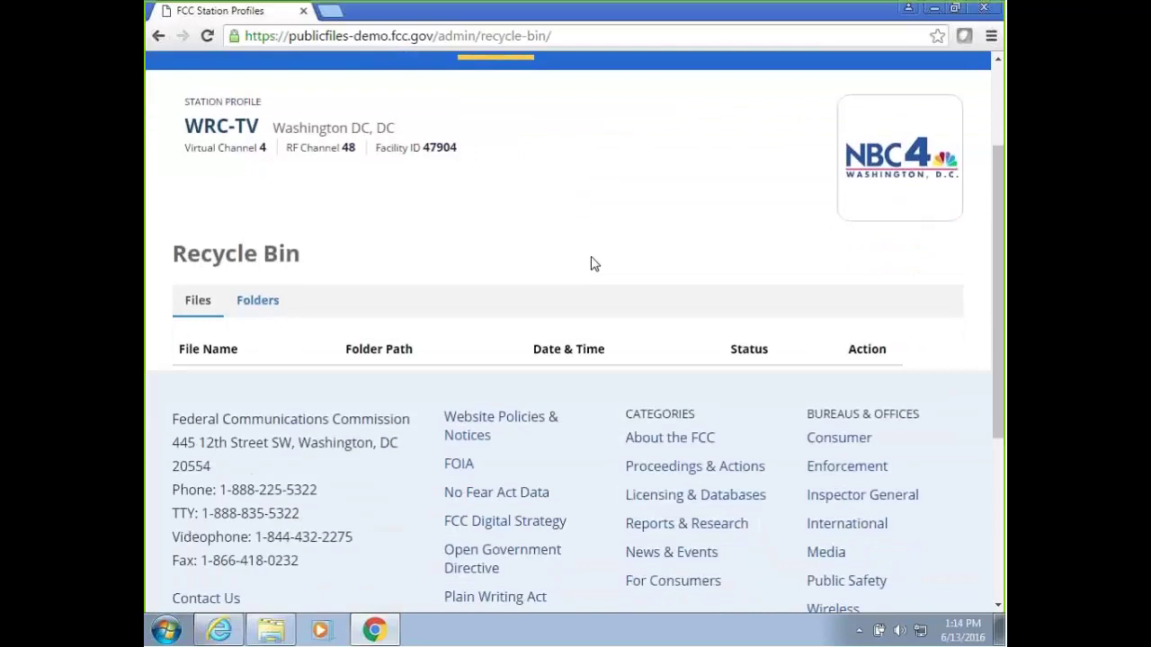
scroll(591, 265, "down", 1)
scroll(591, 265, "up", 3)
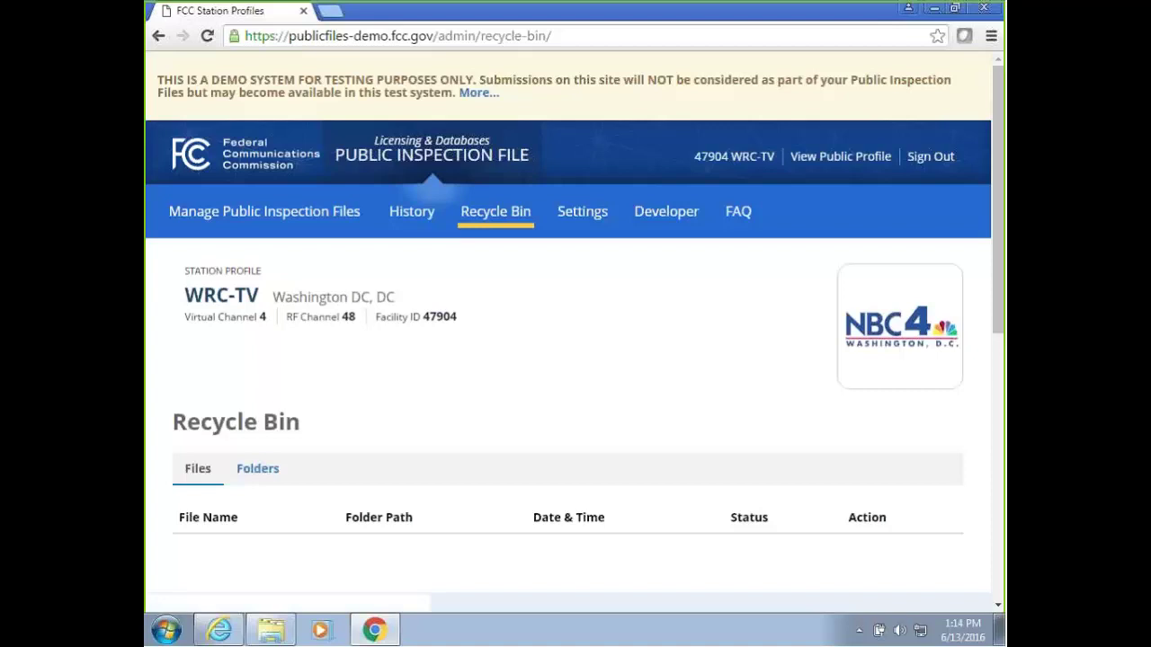
In station Settings, view Closed Captioning Contact and Manage Station Logo, ending on Access Token.
left_click(594, 215)
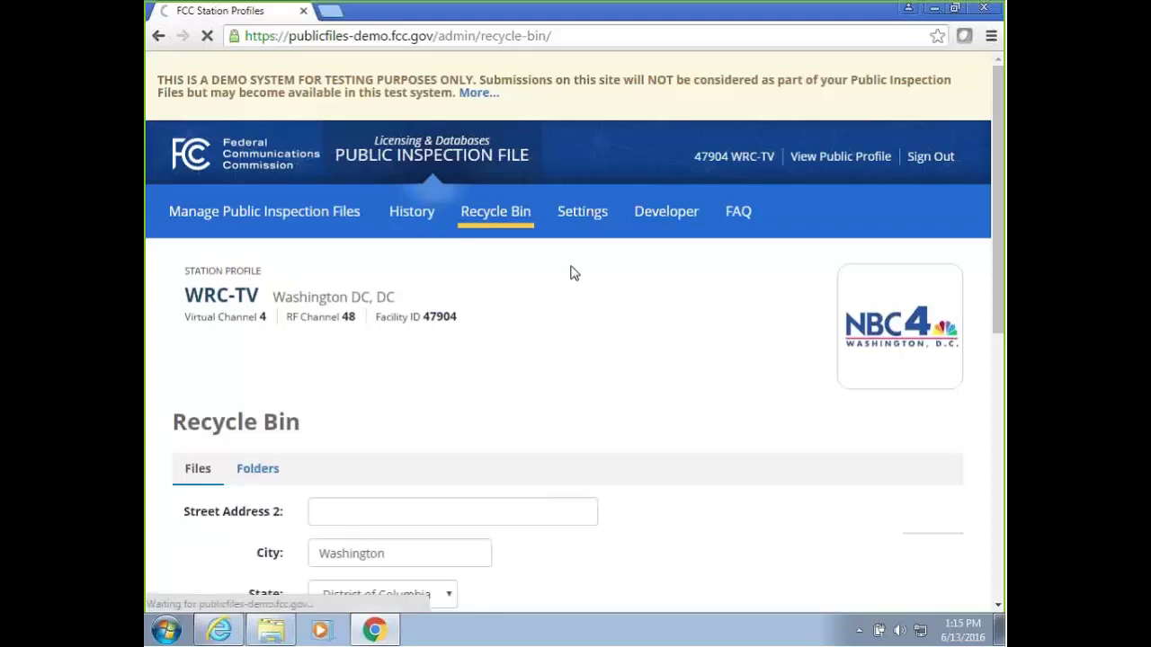
scroll(573, 272, "down", 2)
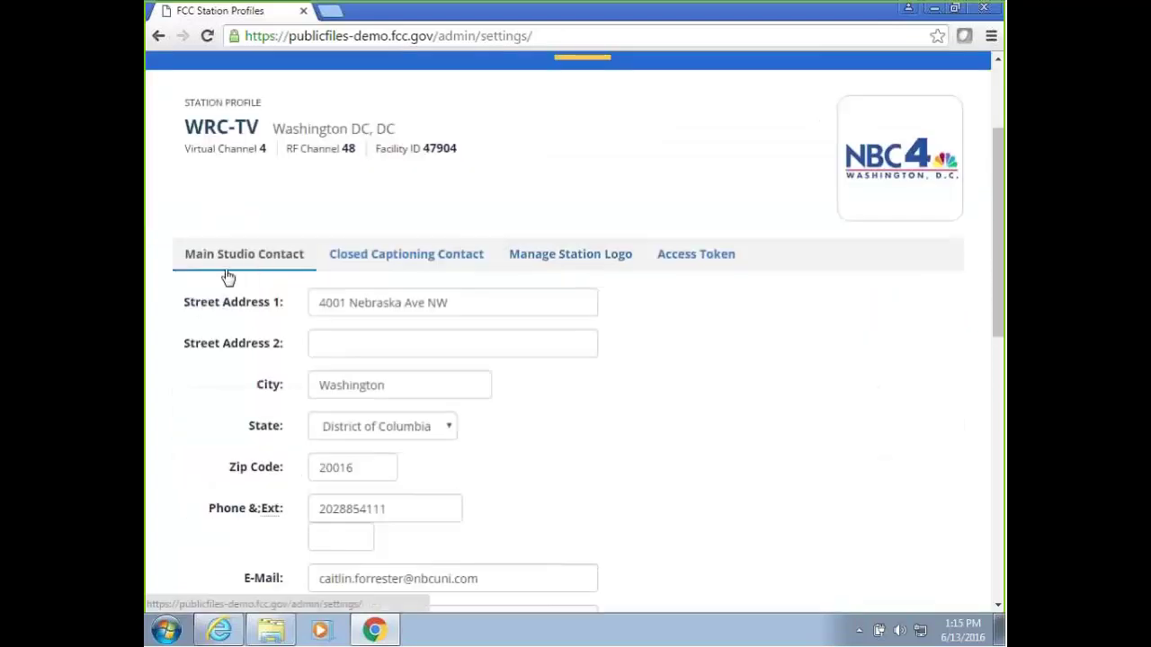
left_click(354, 260)
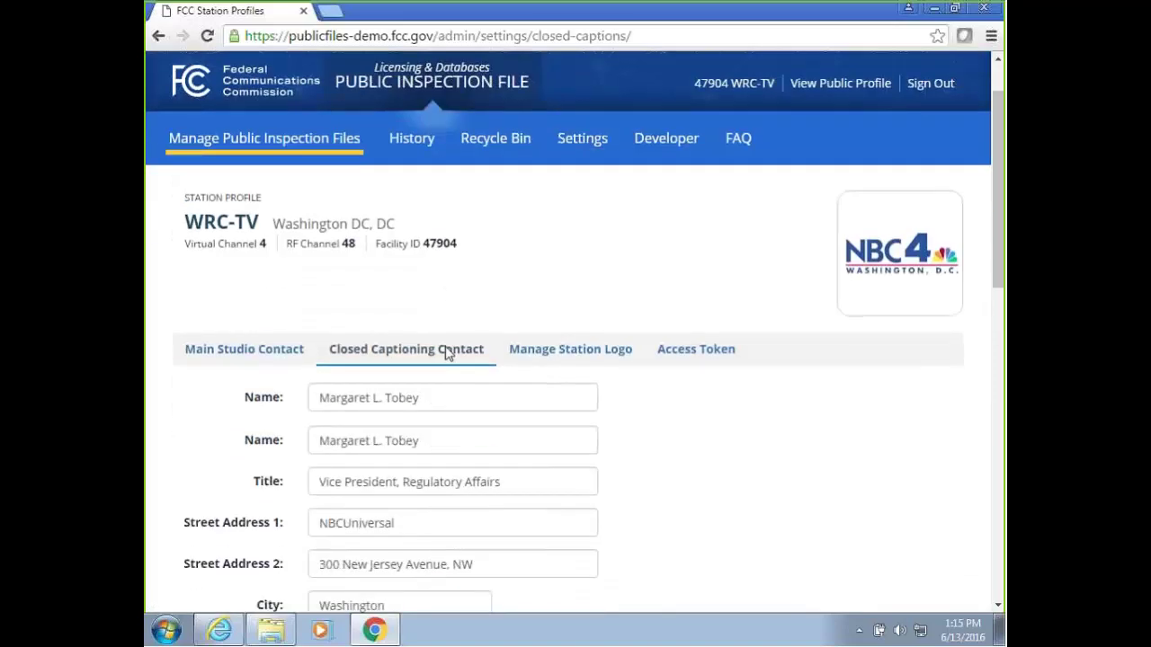
scroll(560, 341, "down", 1)
left_click_drag(998, 292, 1000, 335)
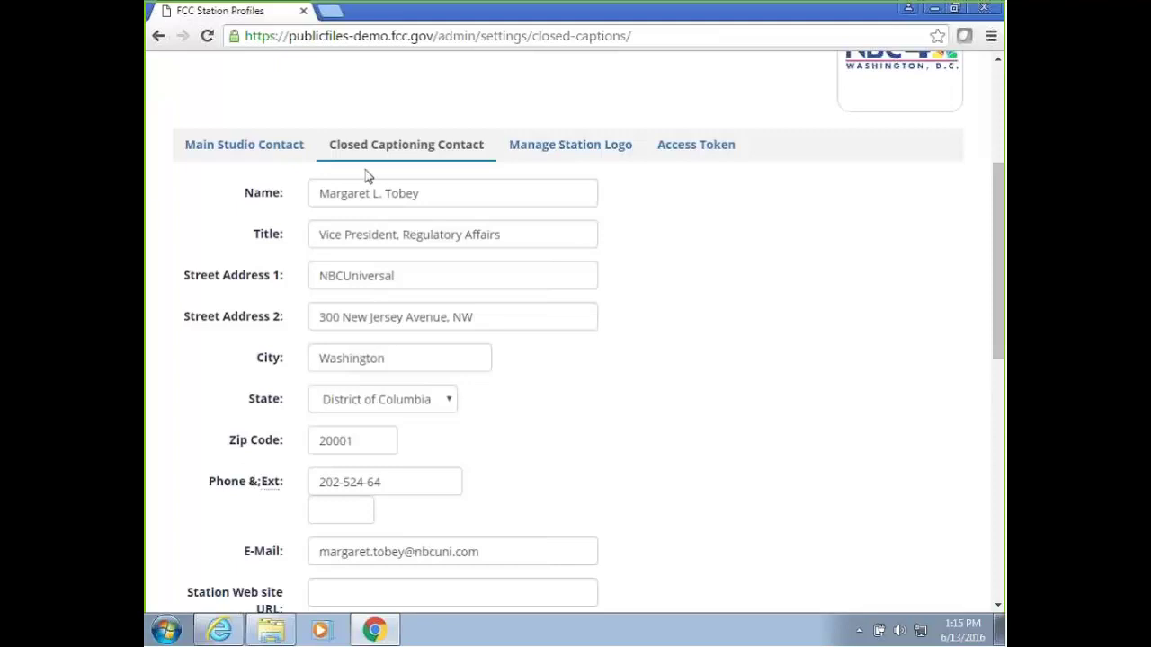
left_click(818, 190)
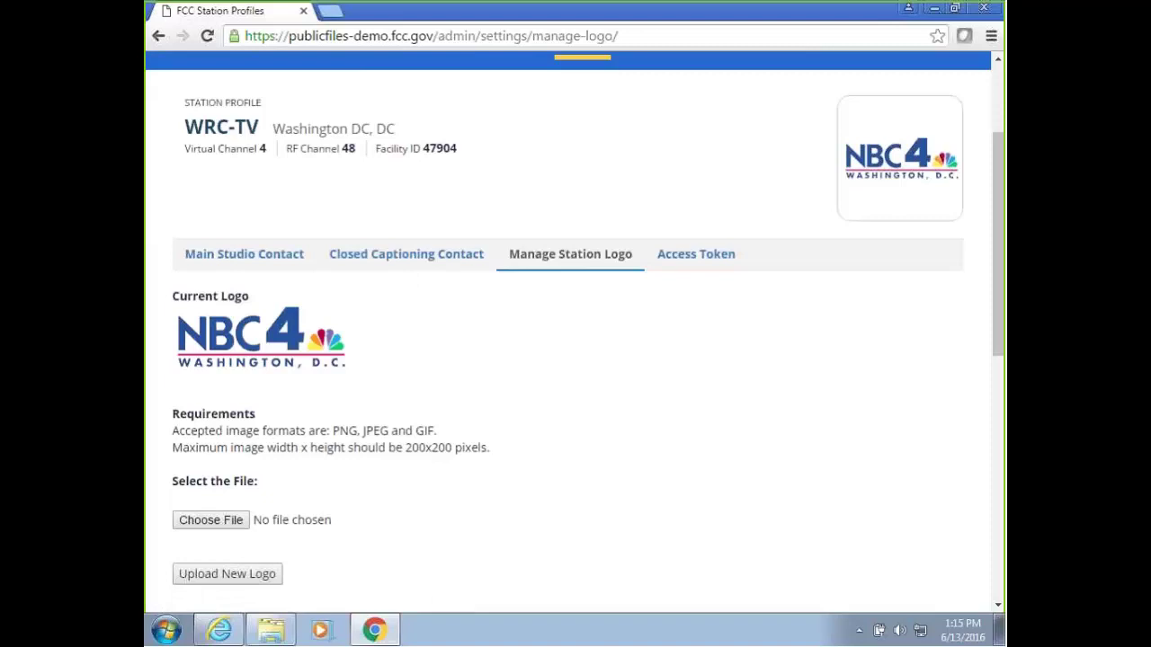
left_click(699, 257)
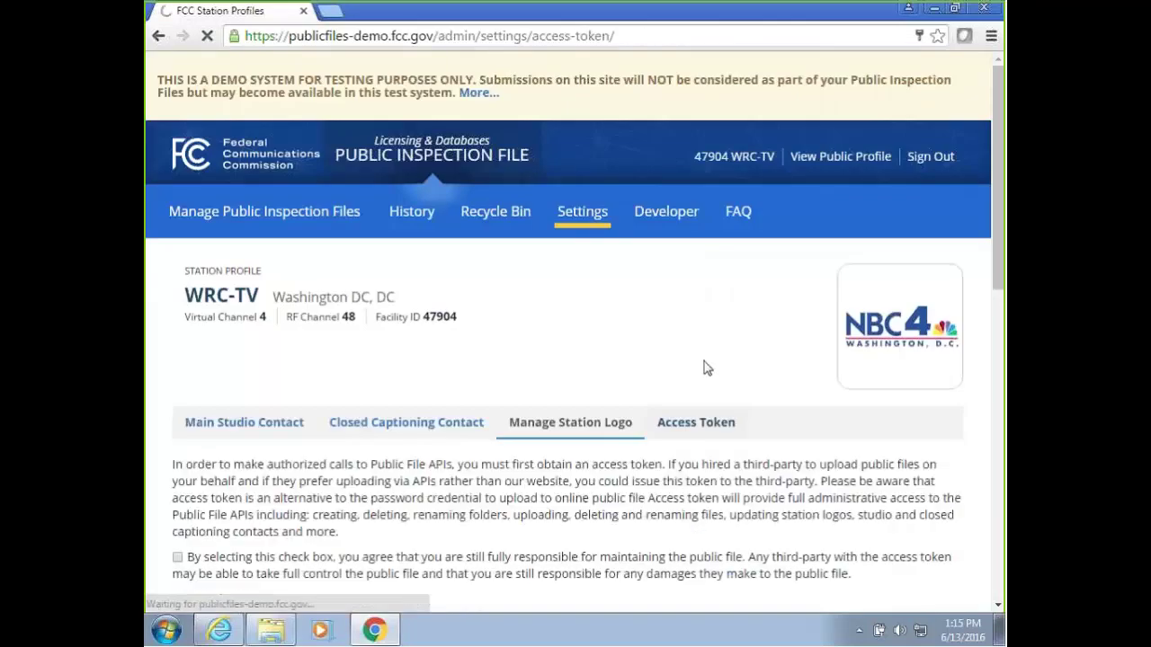
Select the current access token text and click the public-file responsibility checkbox.
scroll(683, 360, "down", 1)
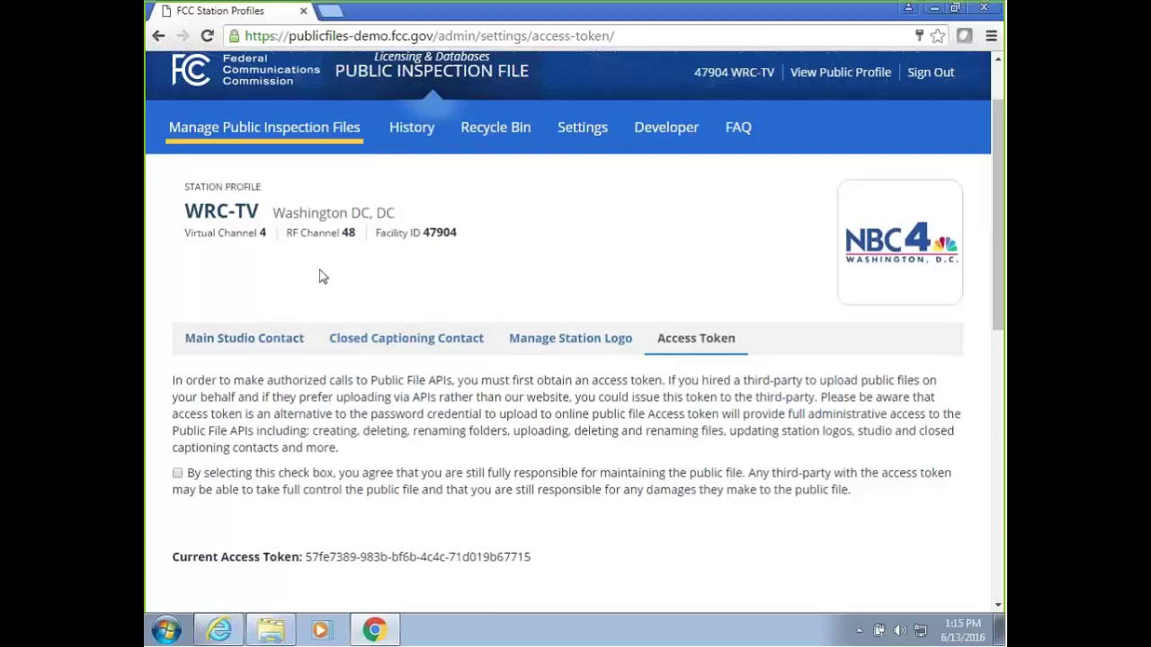
scroll(321, 275, "down", 1)
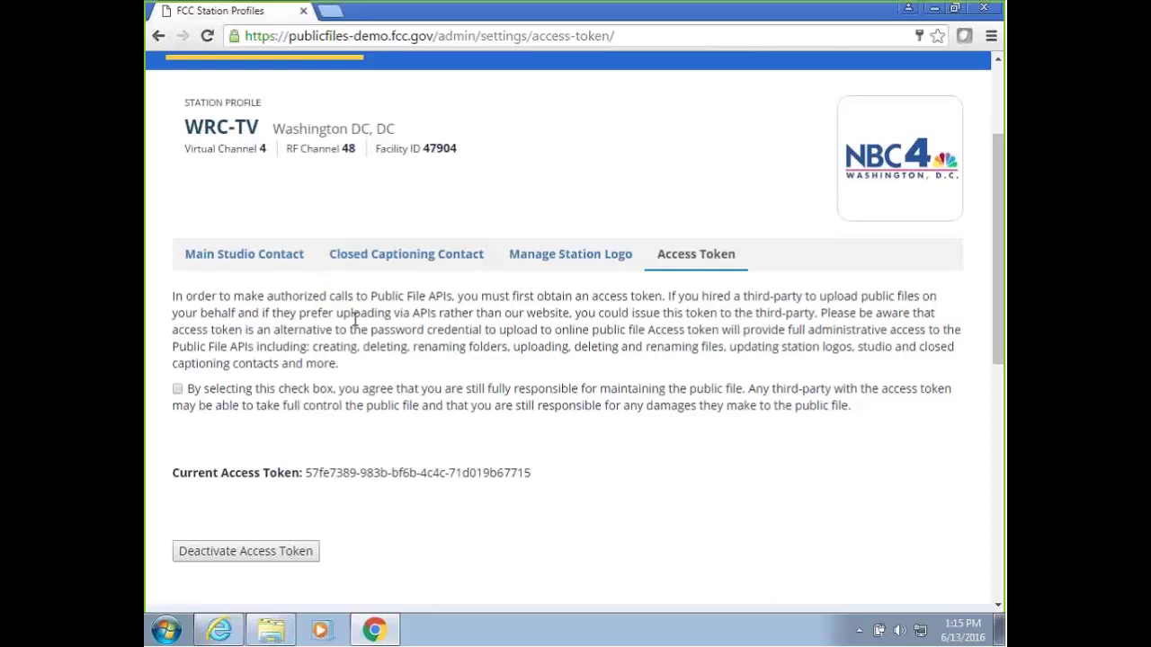
scroll(355, 320, "down", 1)
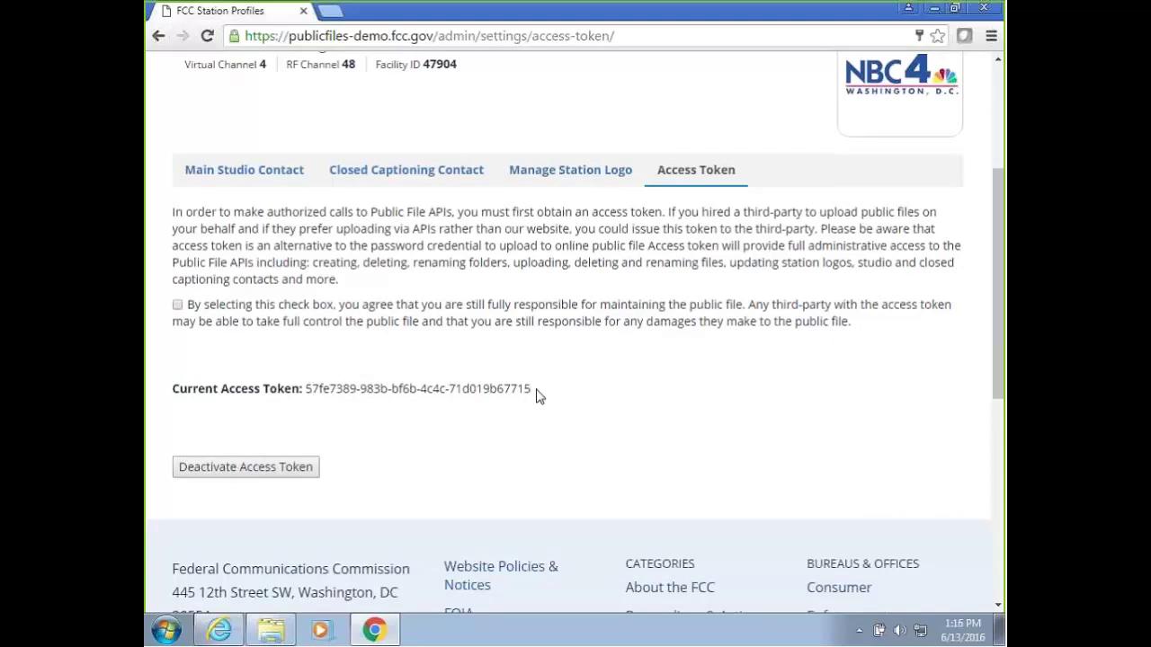
left_click_drag(536, 396, 306, 396)
left_click(372, 308)
scroll(413, 249, "up", 2)
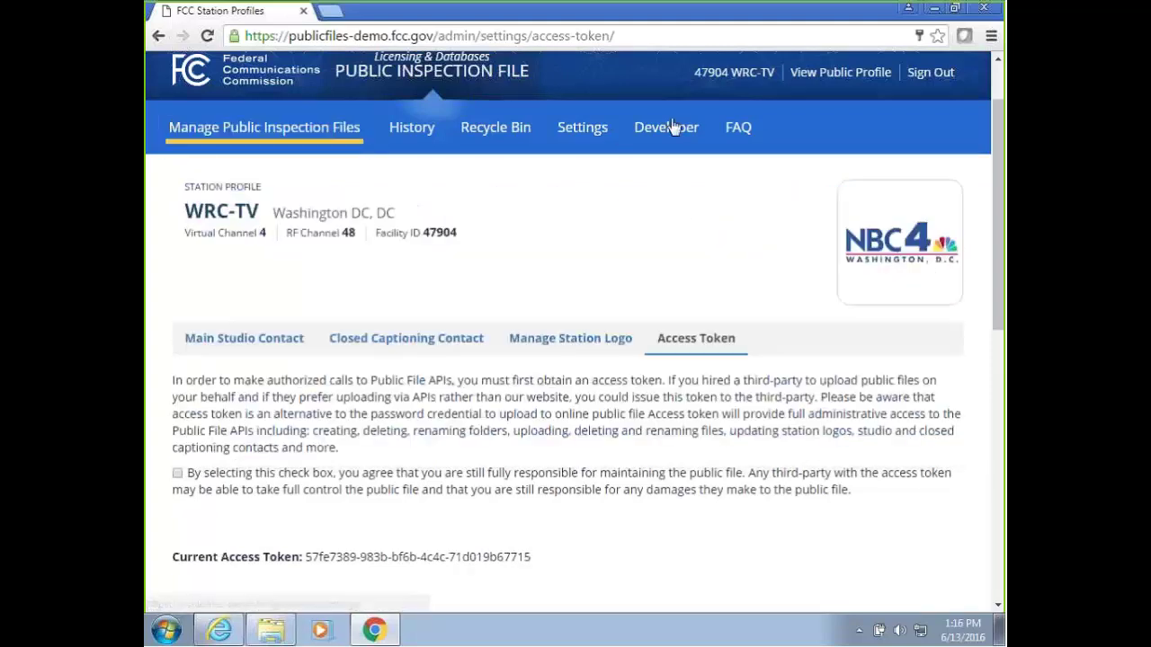
left_click(670, 133)
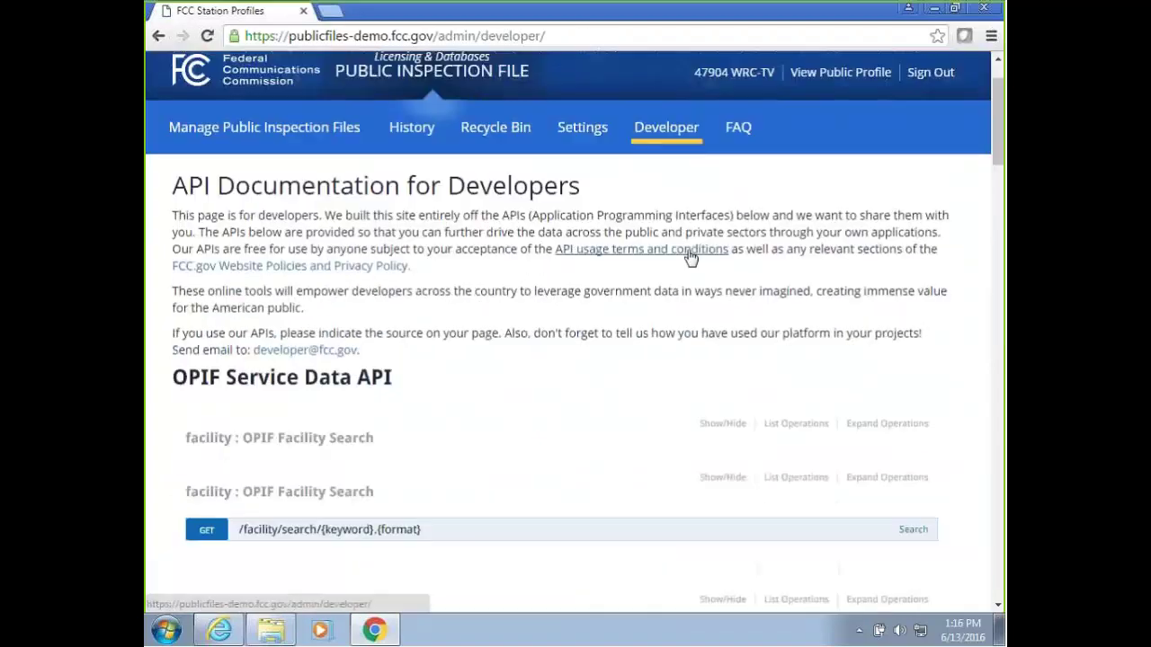
scroll(688, 258, "down", 3)
scroll(688, 258, "down", 5)
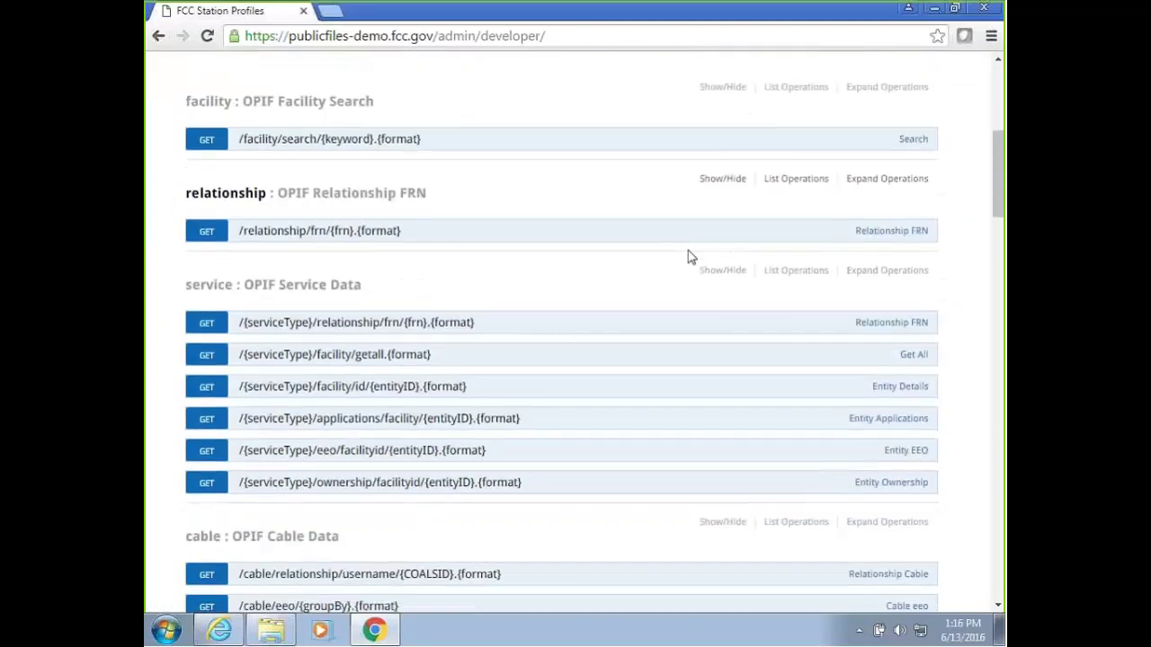
scroll(691, 258, "down", 10)
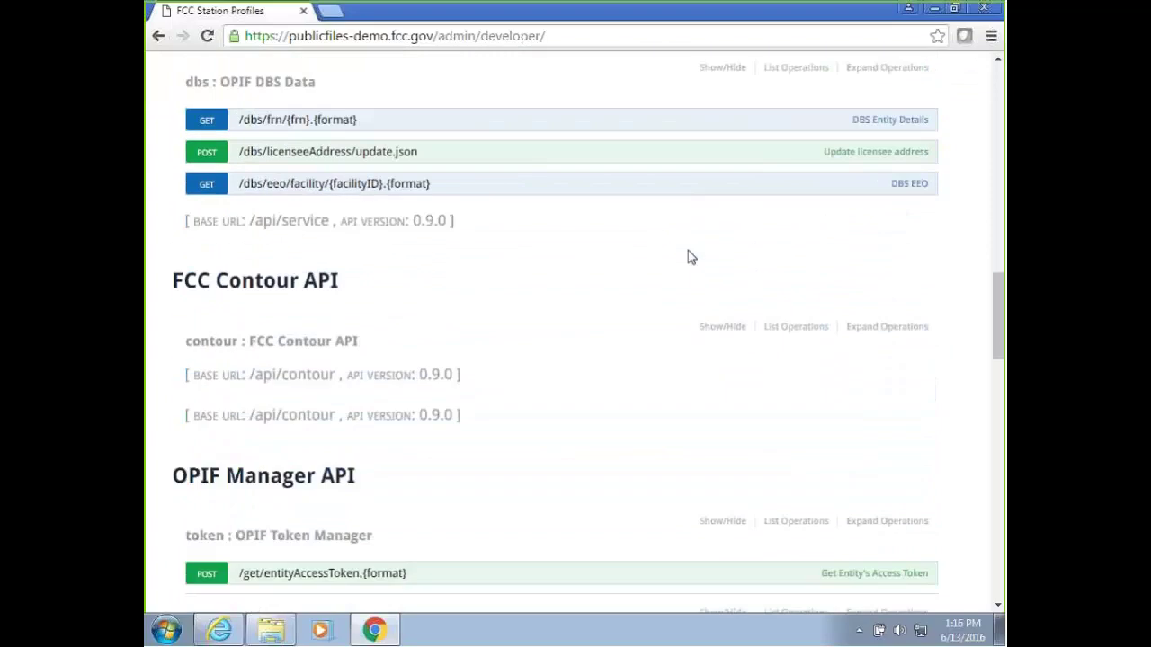
scroll(688, 258, "down", 10)
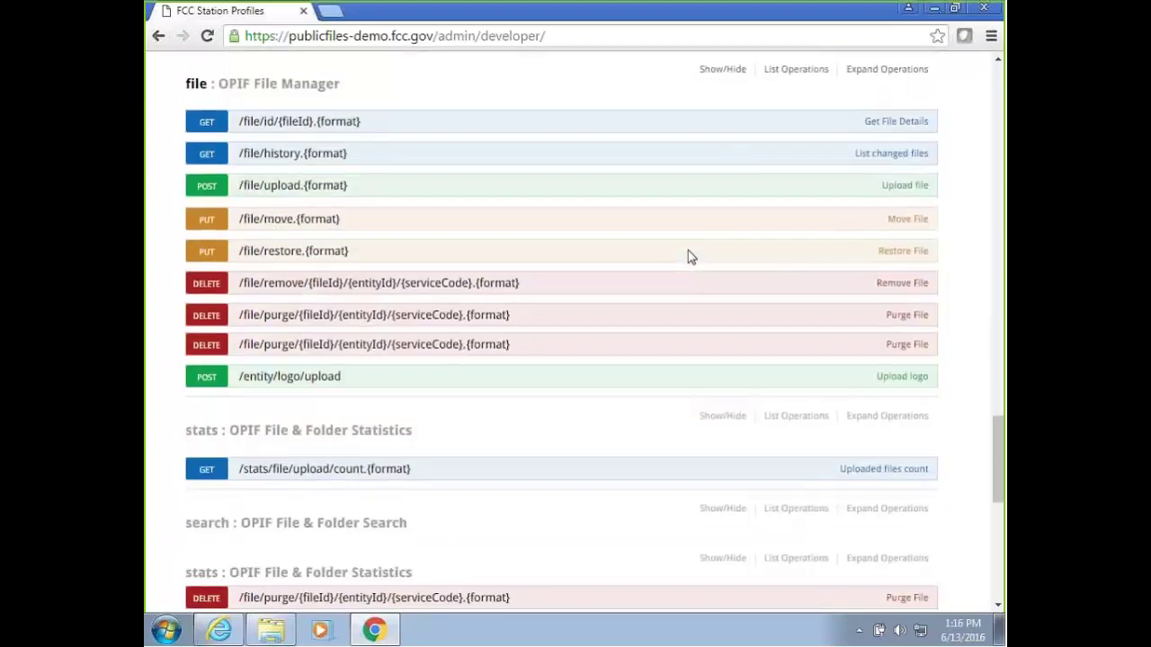
scroll(938, 367, "up", 10)
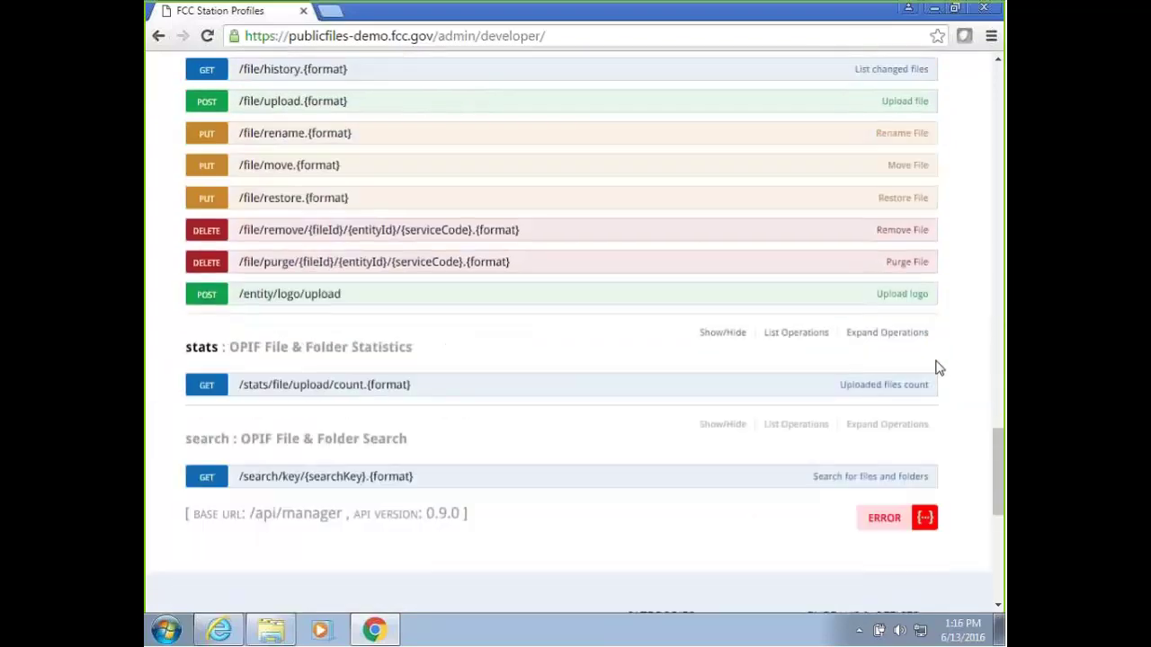
scroll(938, 367, "up", 10)
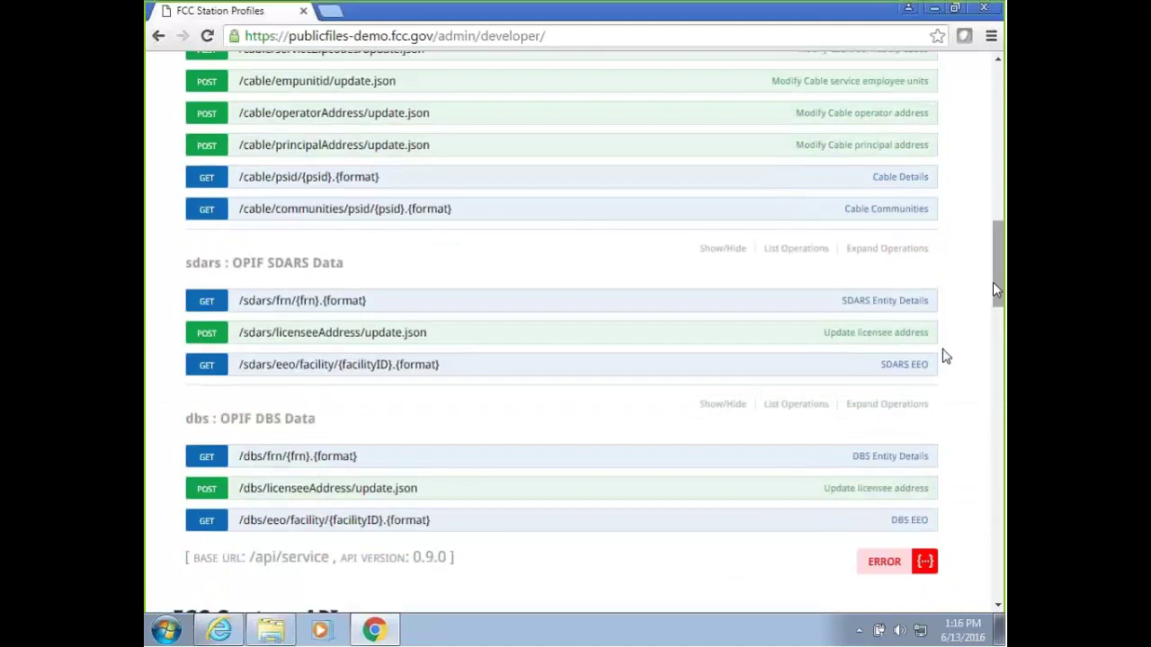
scroll(820, 129, "up", 5)
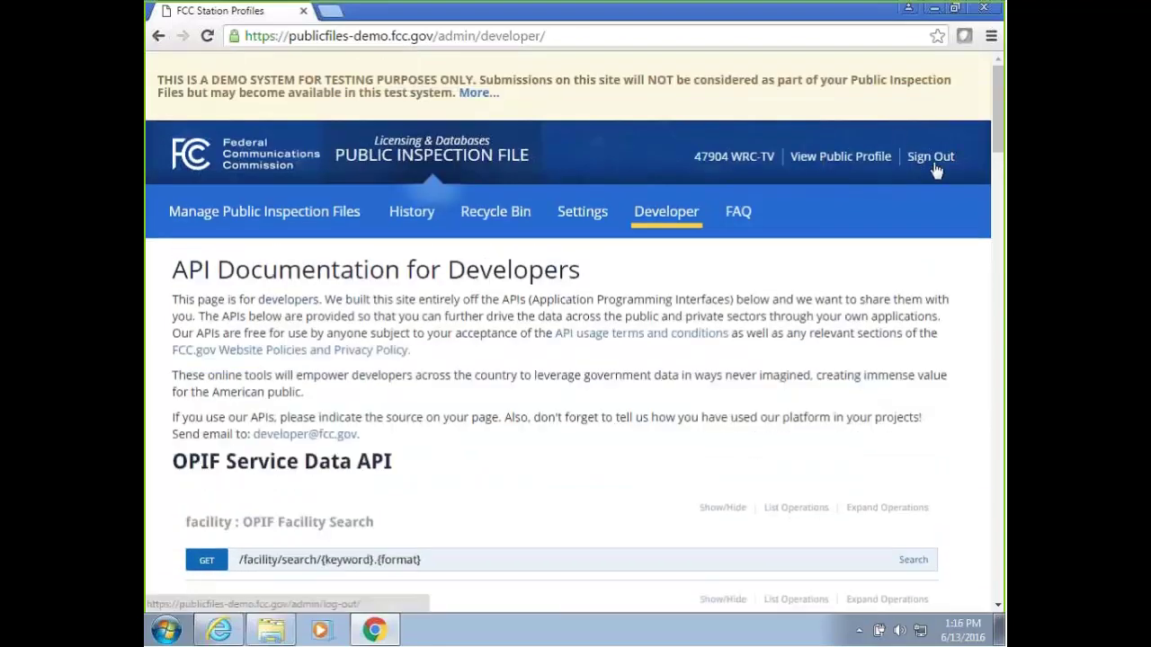
Sign out of the TV station's account.
left_click(937, 165)
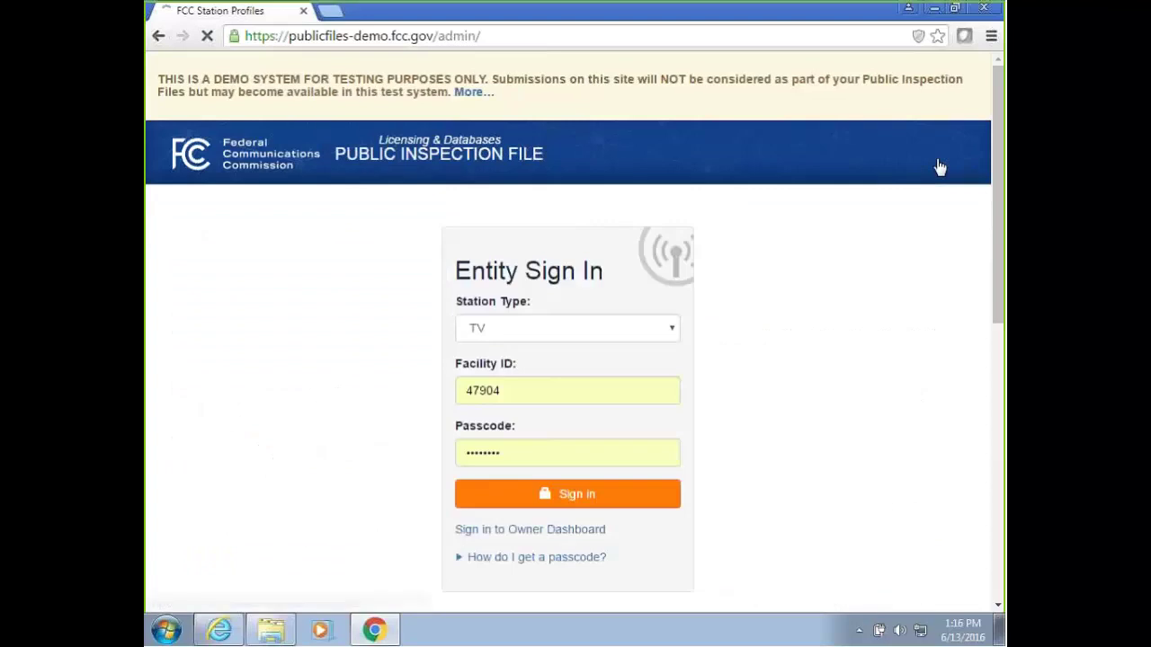
scroll(802, 249, "down", 1)
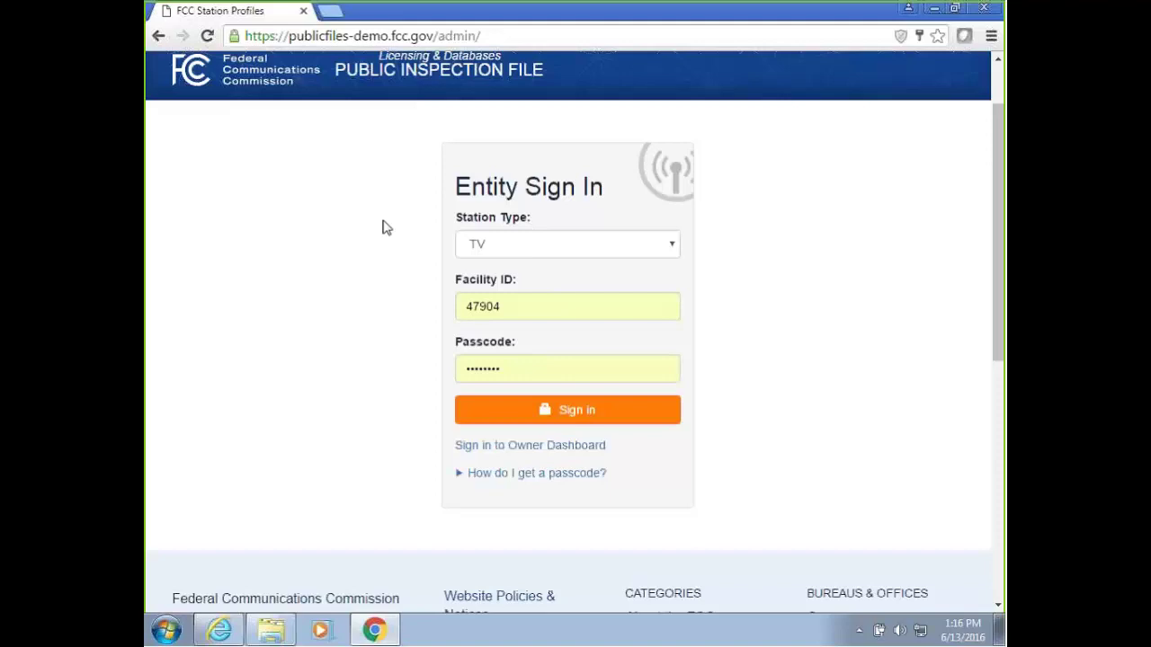
left_click(554, 245)
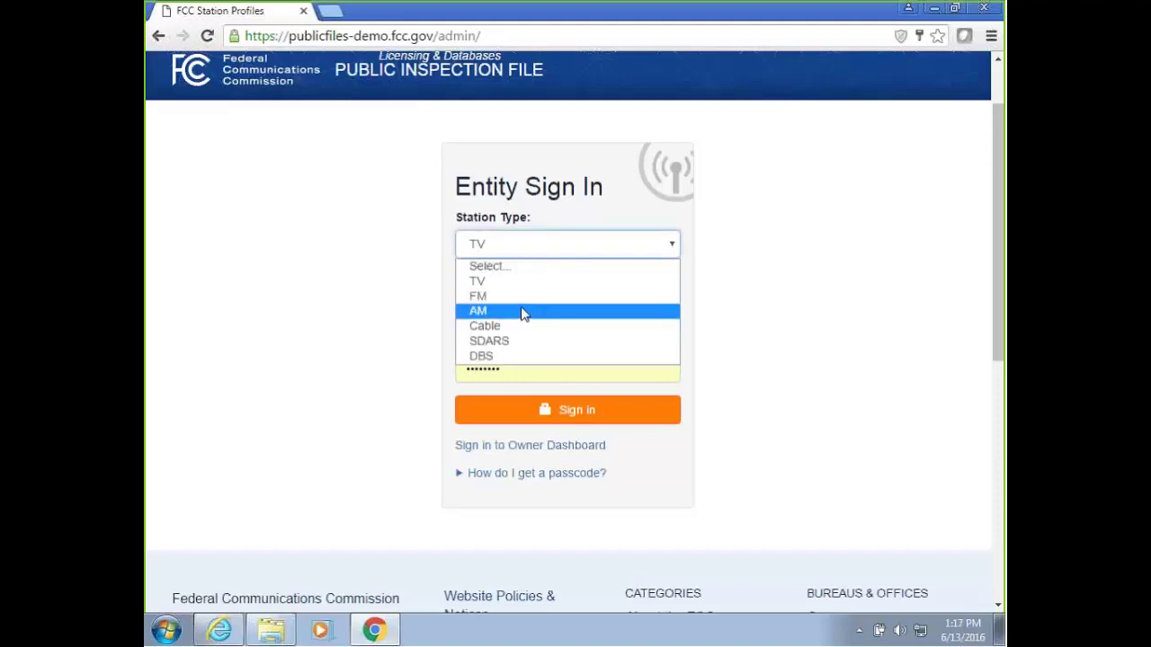
left_click(351, 307)
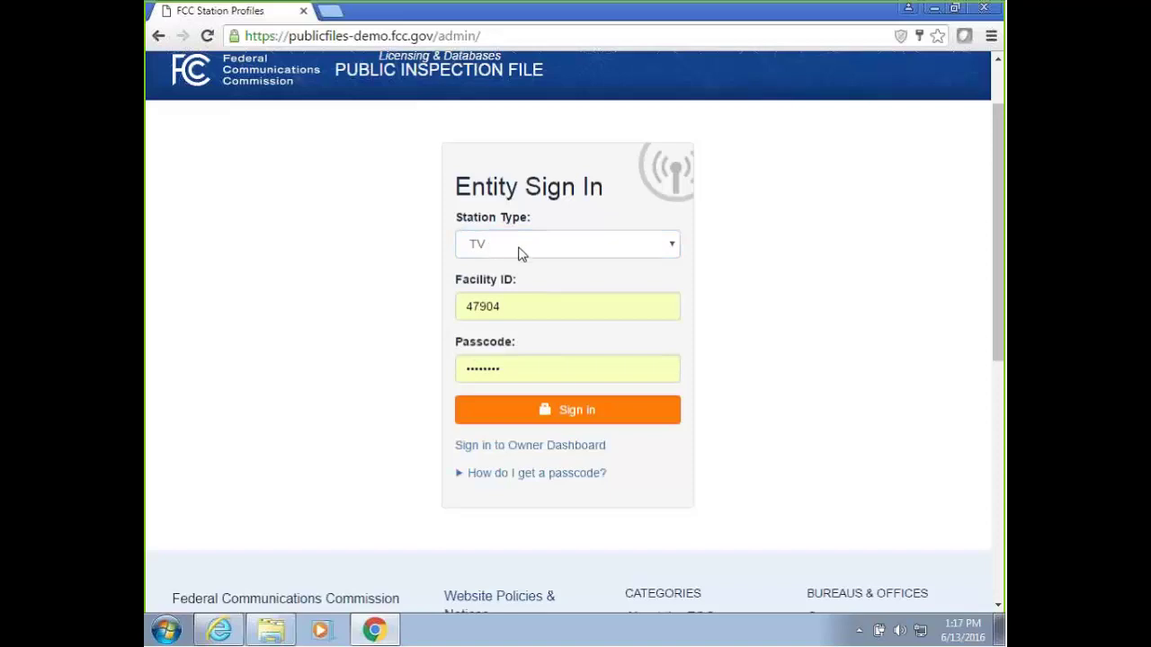
Sign in with Station Type FM, using the saved facility ID and passcode.
left_click(526, 251)
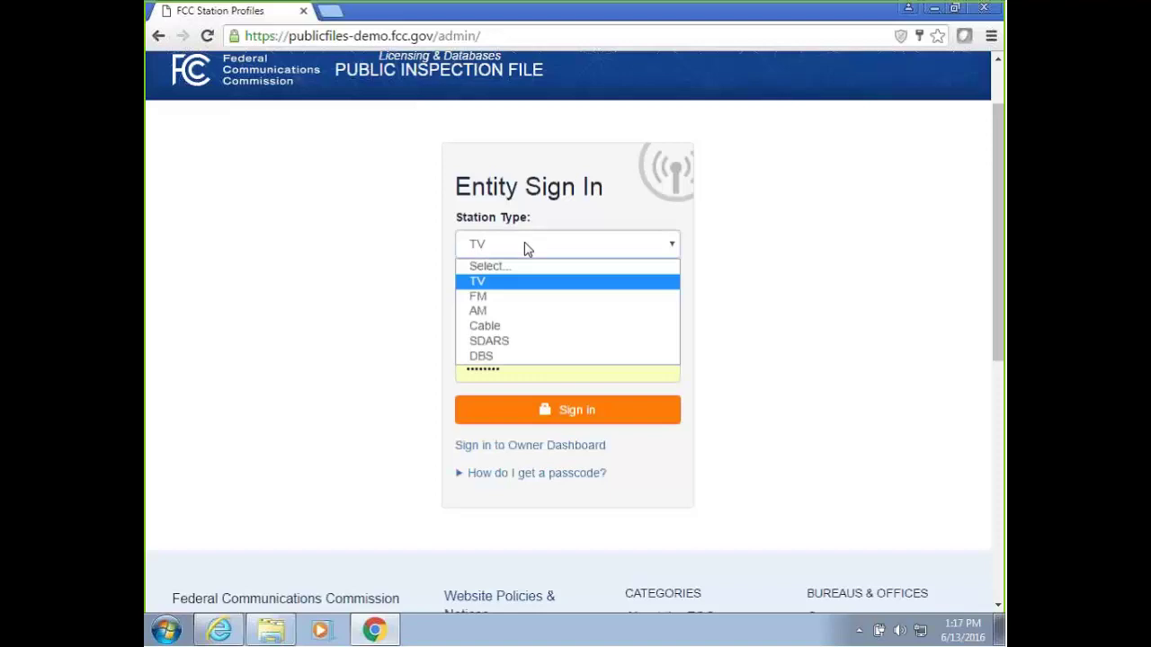
left_click(509, 301)
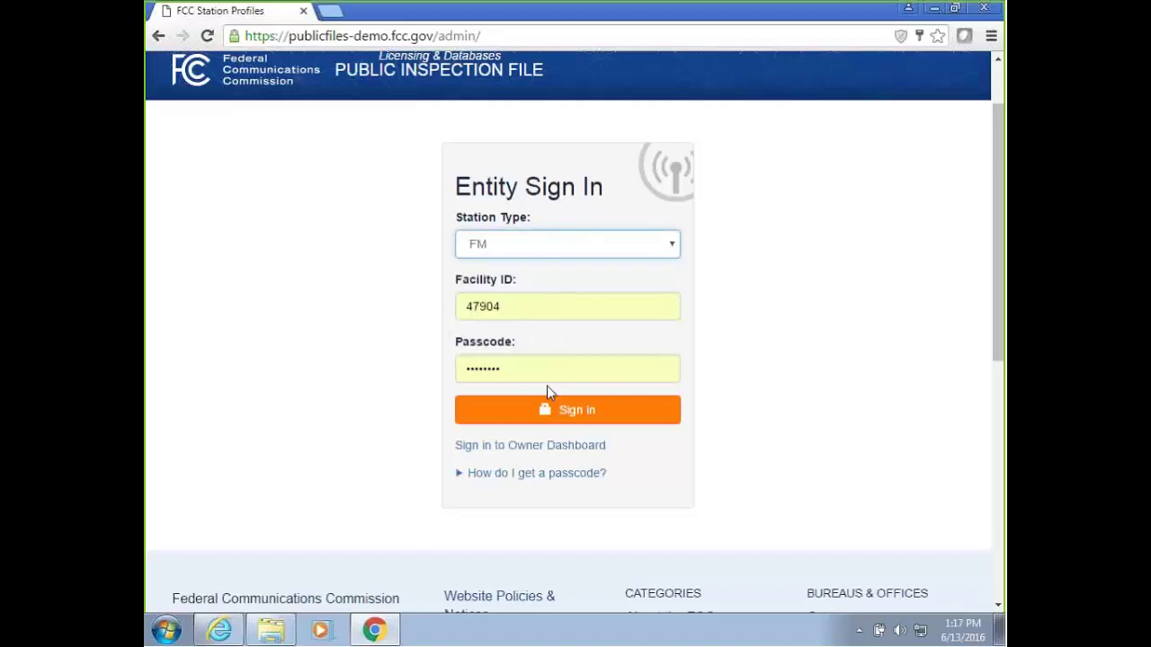
double_click(508, 306)
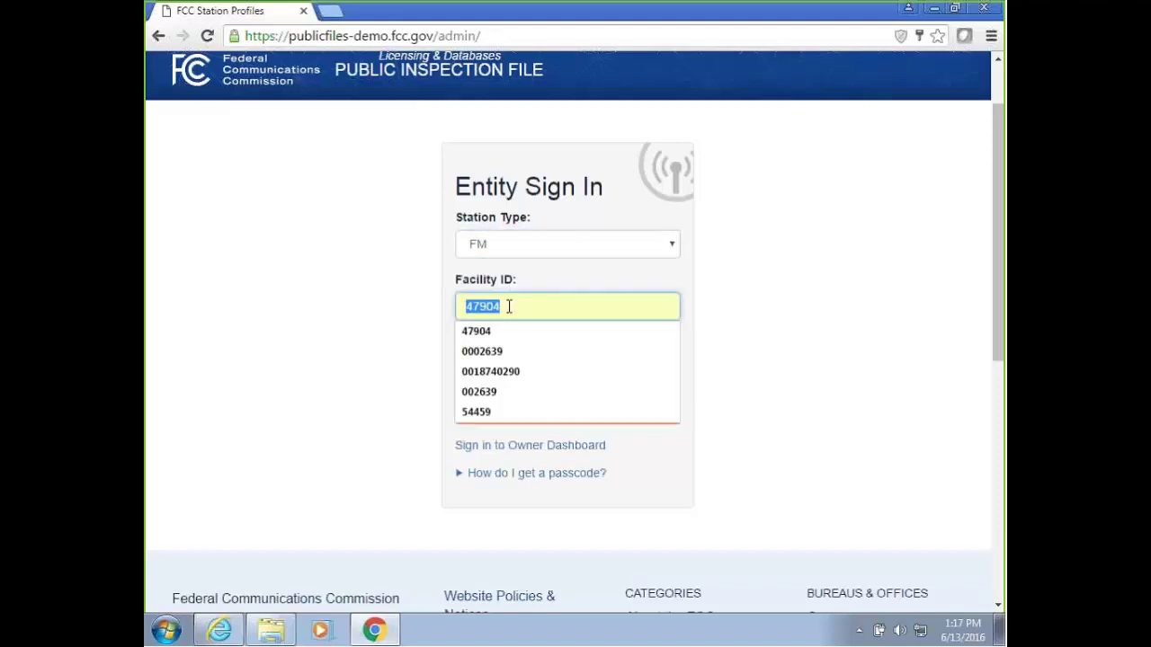
left_click(500, 412)
left_click(513, 369)
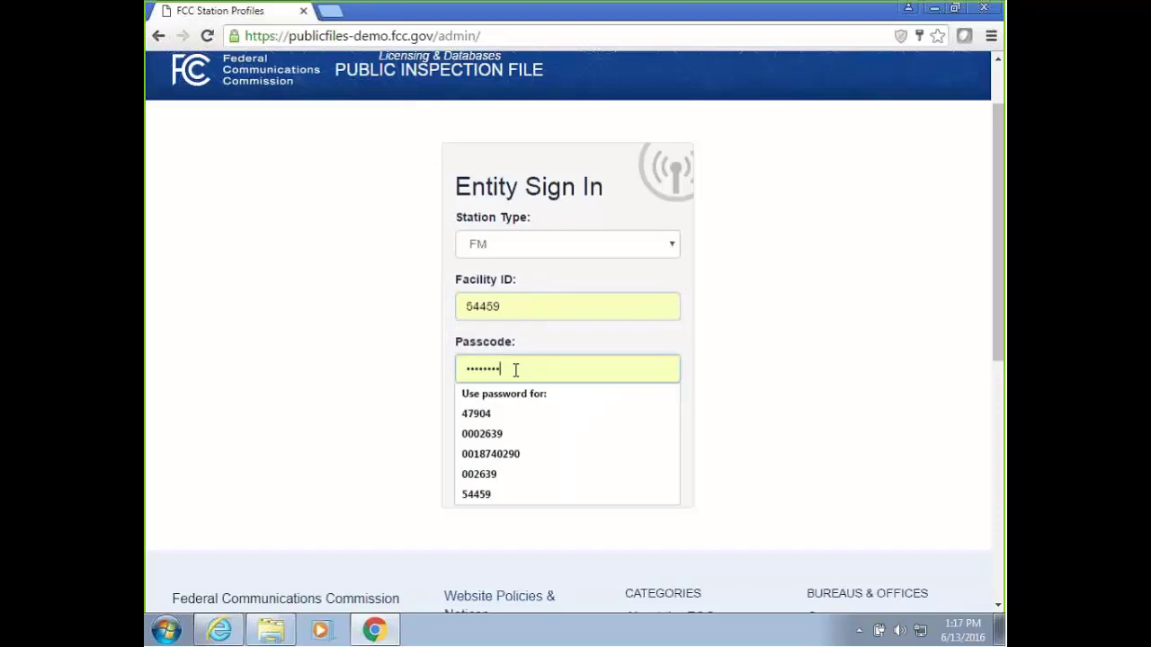
left_click(475, 421)
left_click(545, 412)
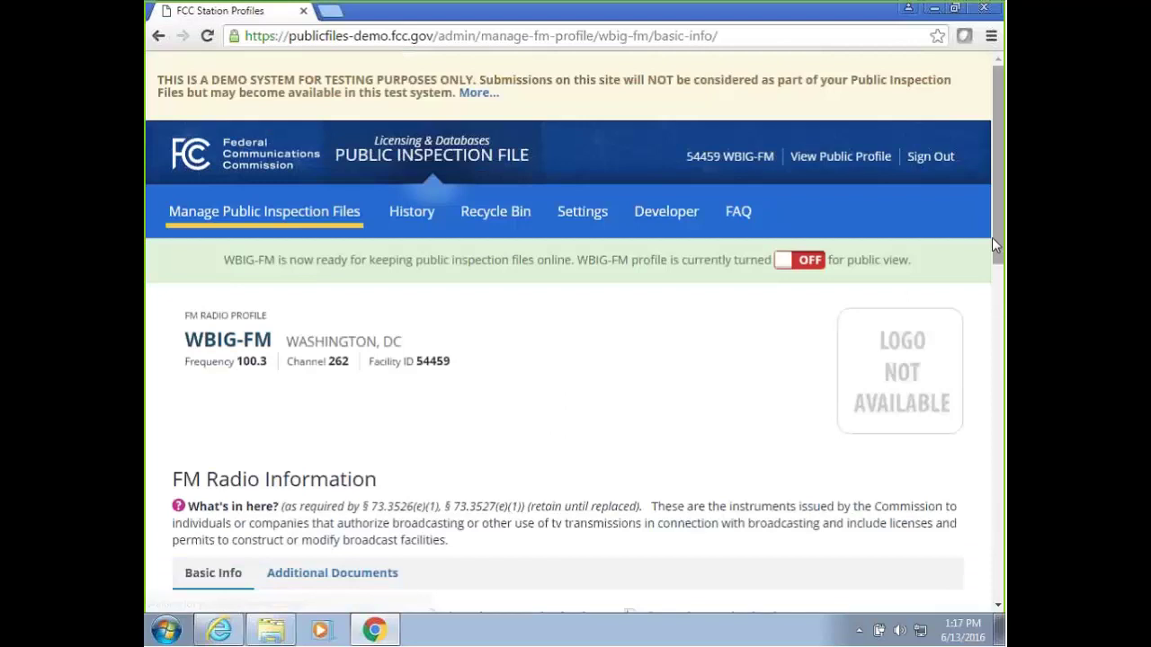
Scroll WBIG-FM's Basic Info: licensed, expiring 10/01/2019, FM Station service.
left_click_drag(1001, 235, 1001, 230)
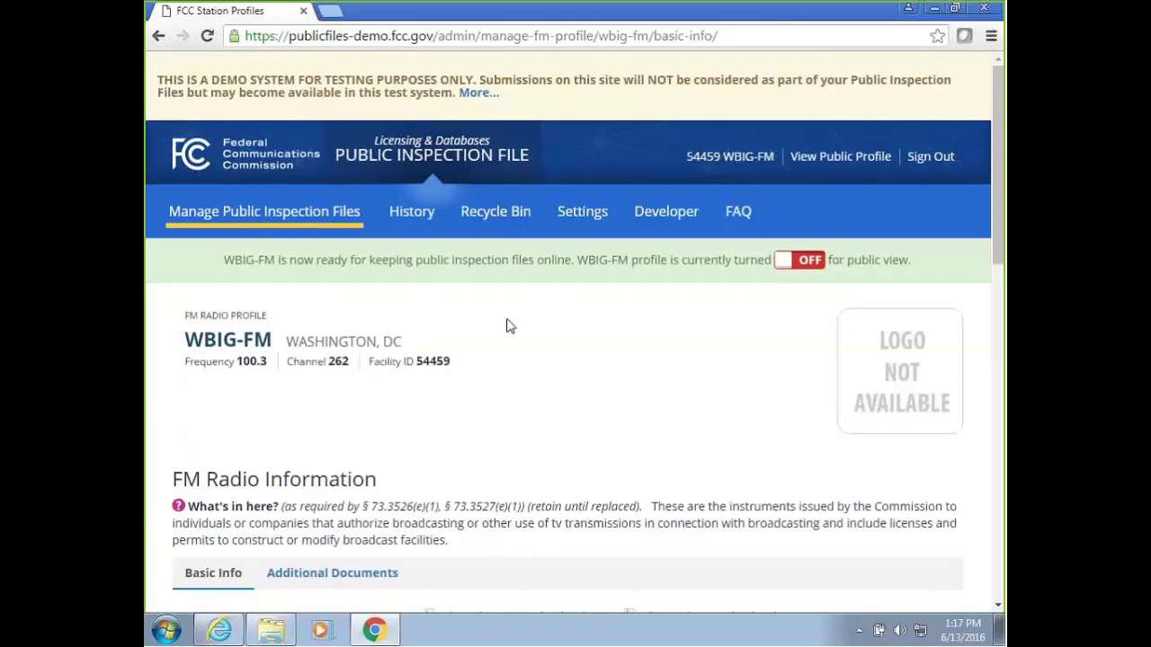
mouse_move(304, 229)
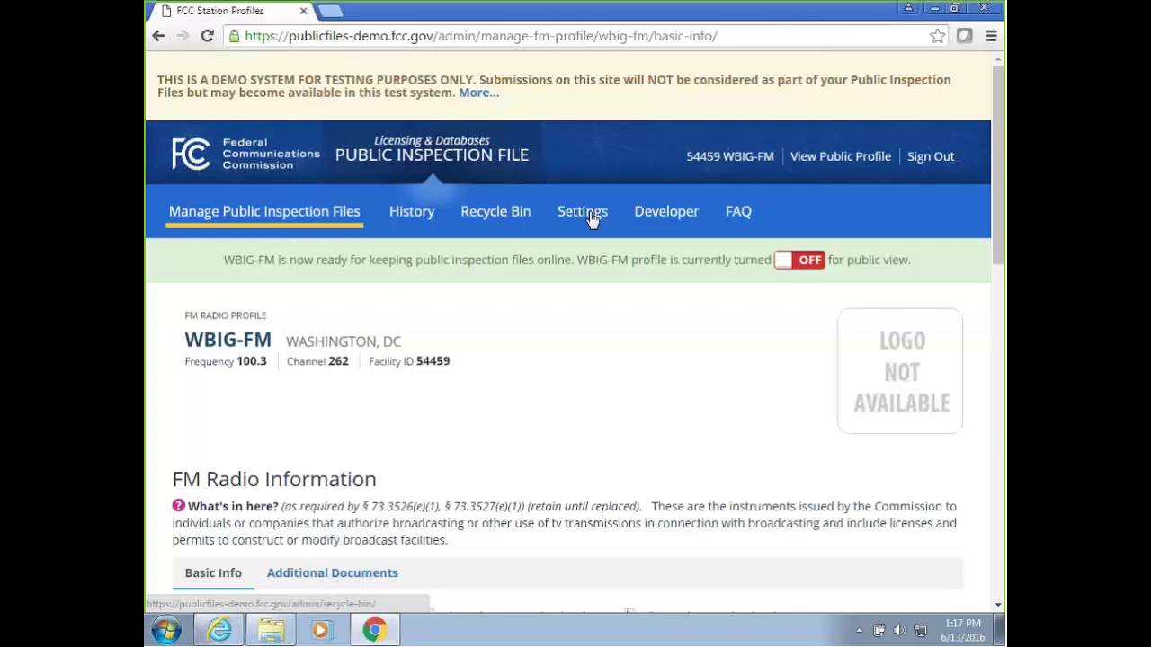
scroll(486, 269, "down", 3)
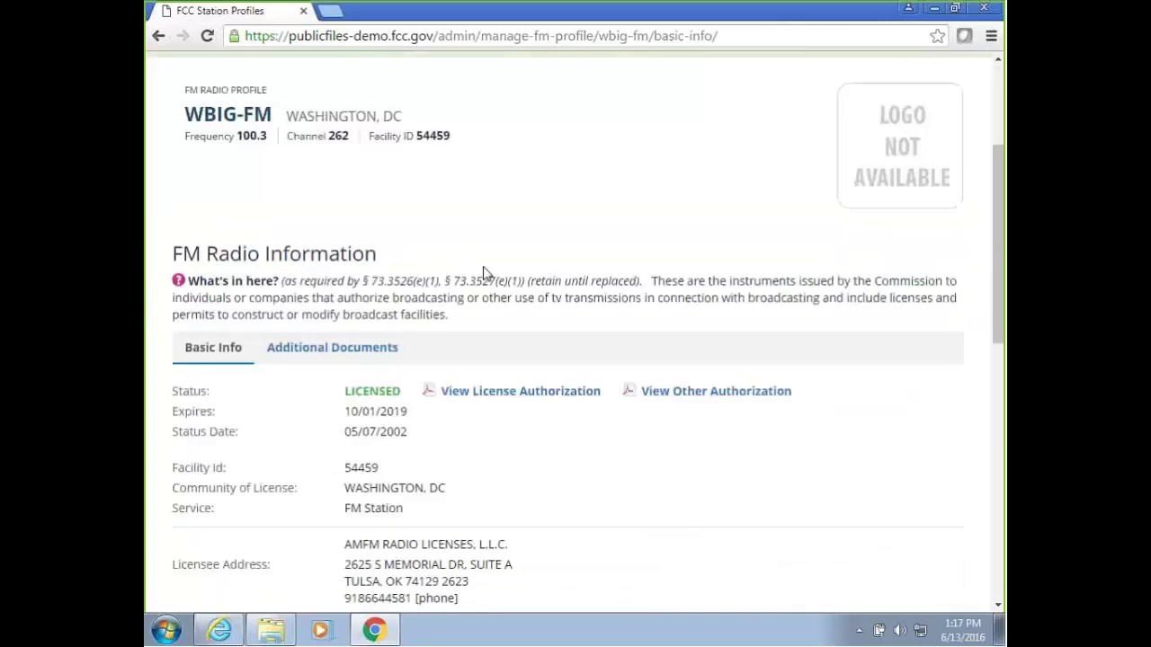
scroll(485, 269, "down", 4)
scroll(552, 266, "up", 1)
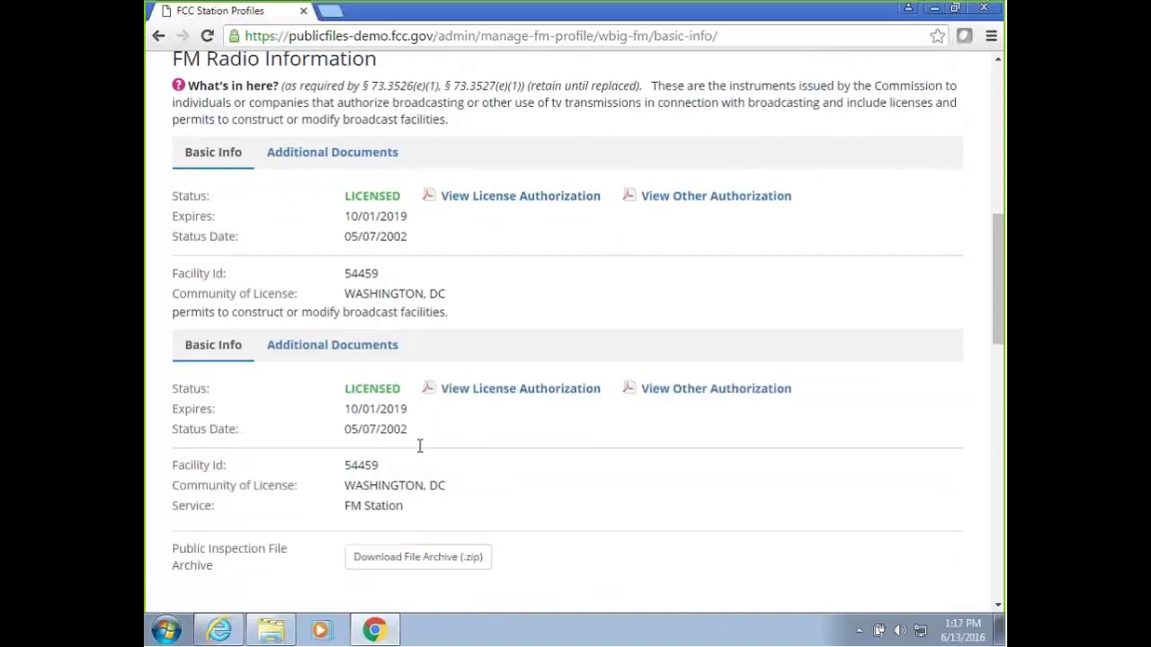
scroll(418, 446, "up", 4)
Drill into WBIG-FM's Political Files 2016 > Federal > President folder and confirm it holds no documents.
mouse_move(221, 213)
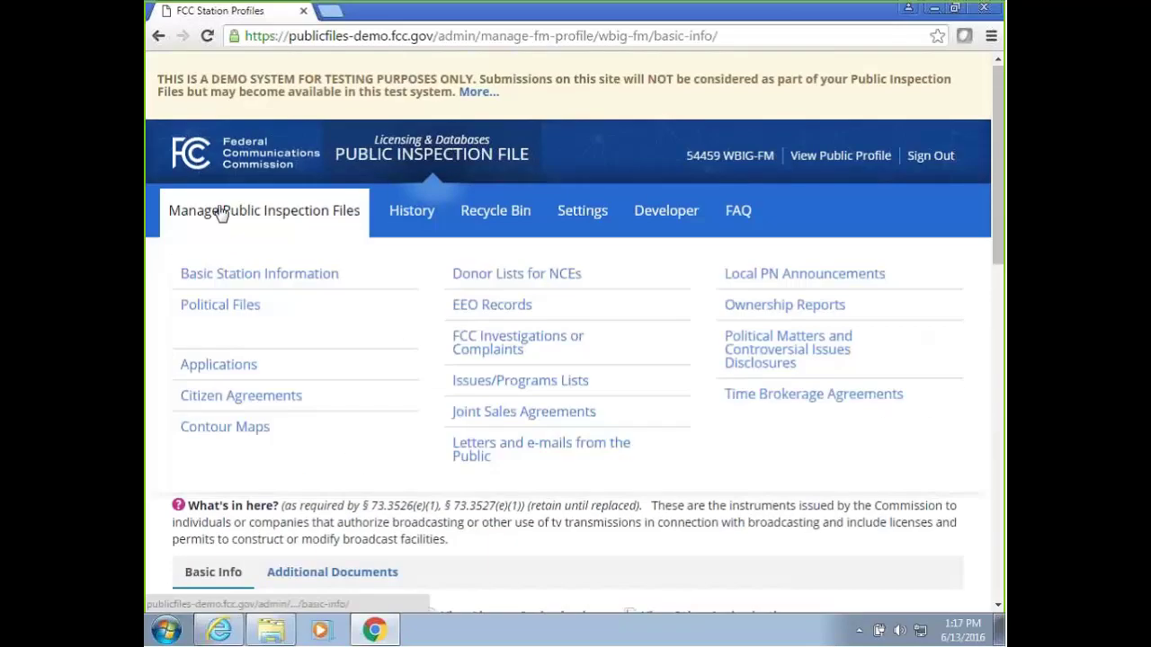
left_click(223, 310)
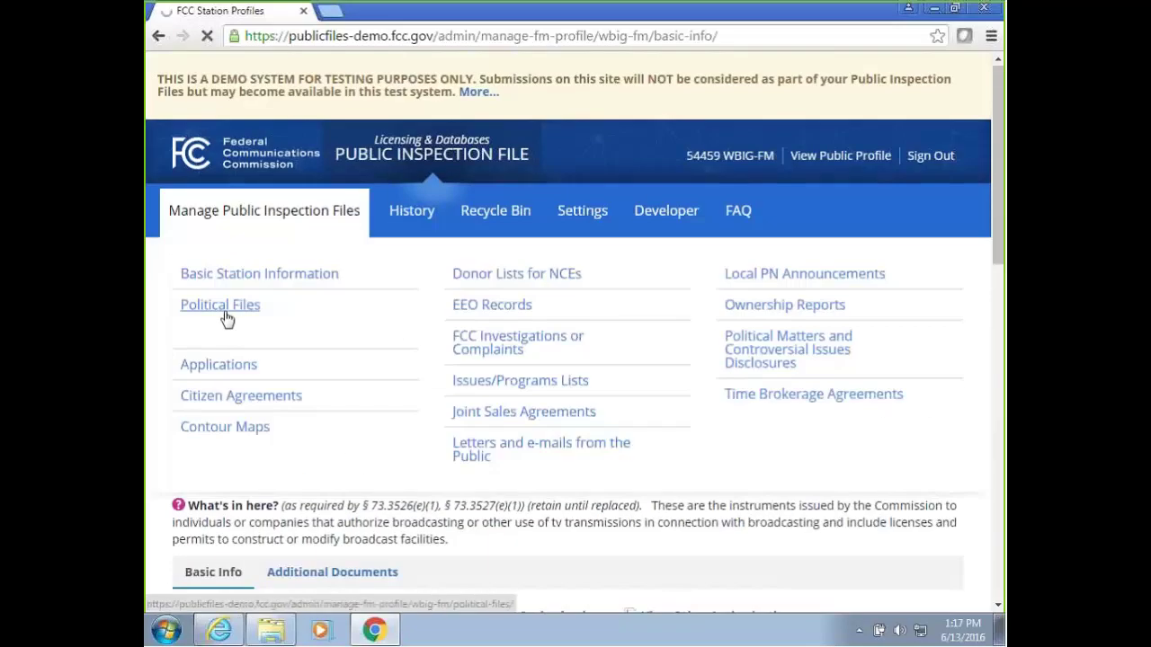
scroll(344, 303, "down", 1)
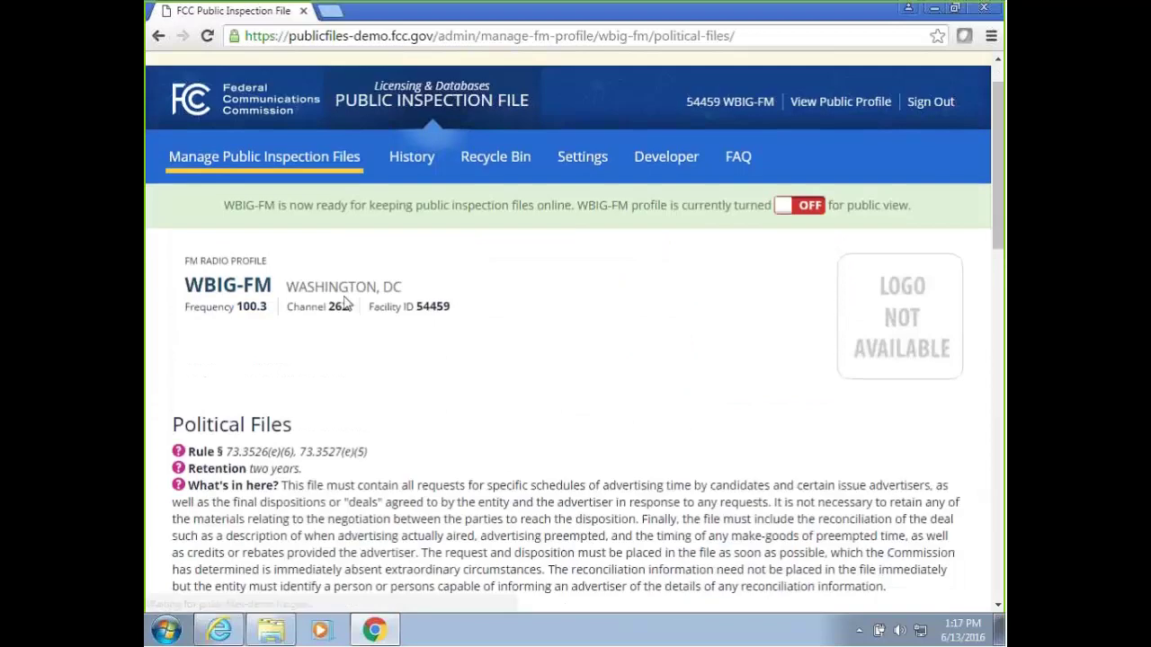
scroll(344, 303, "down", 8)
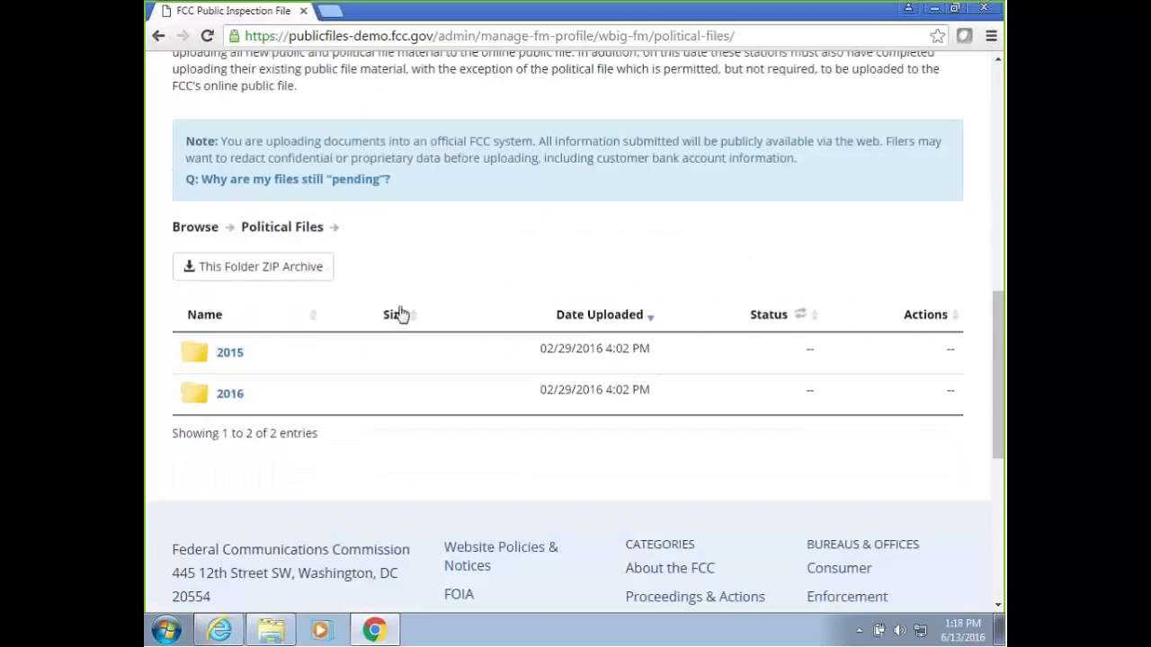
left_click(226, 396)
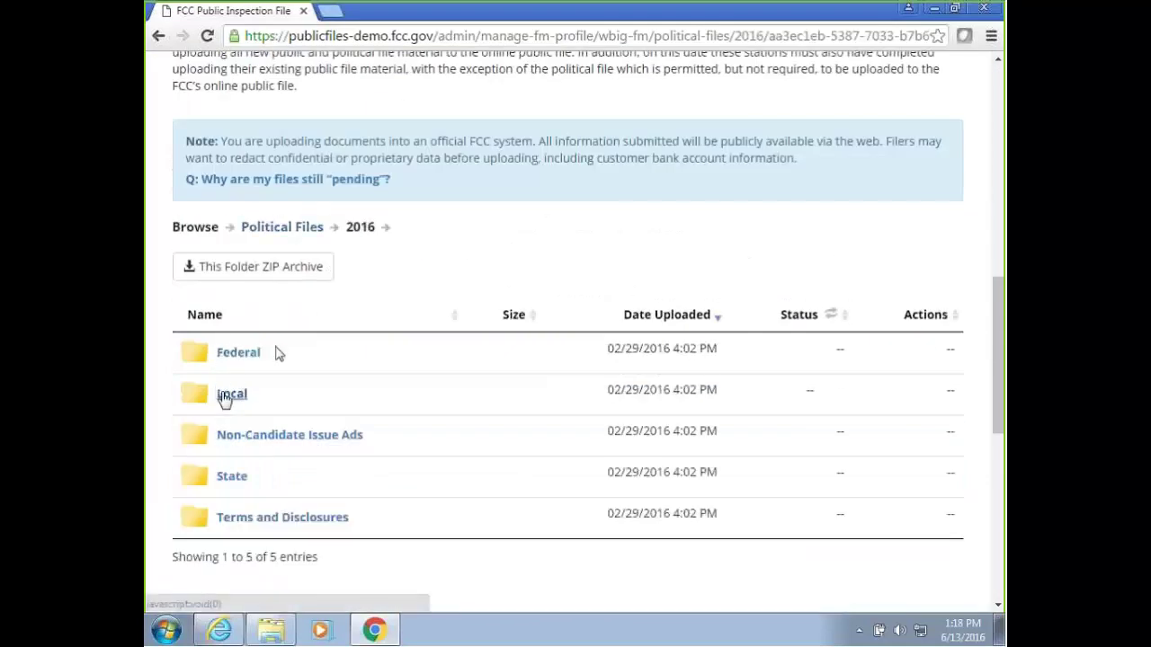
left_click(247, 358)
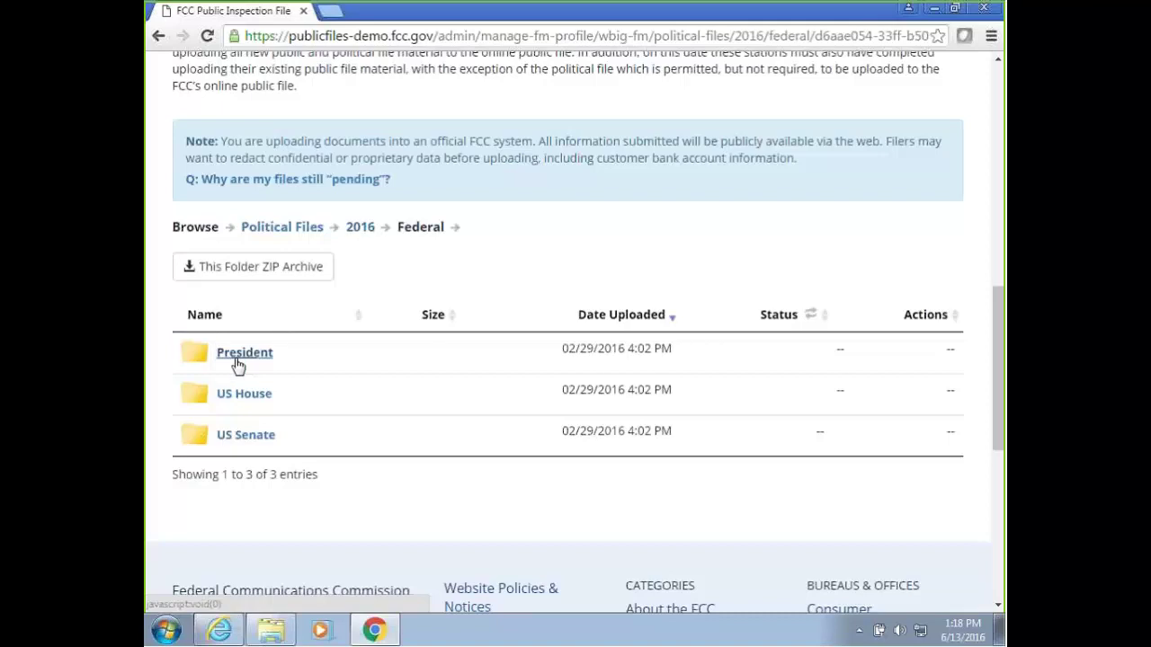
left_click(245, 358)
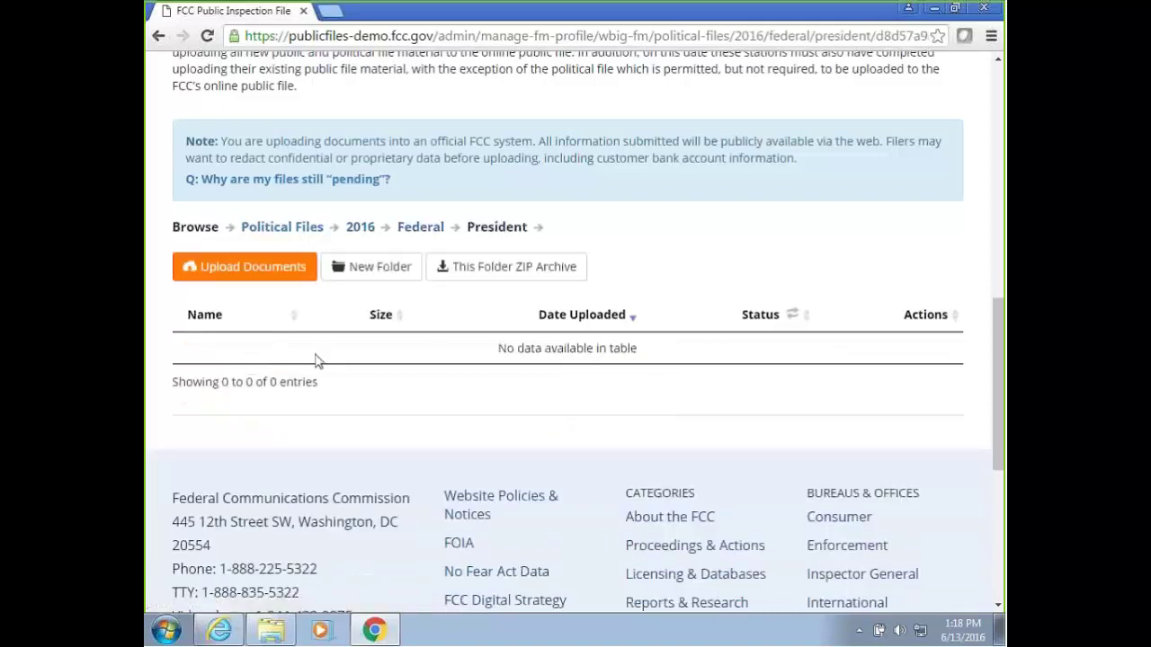
scroll(323, 335, "up", 10)
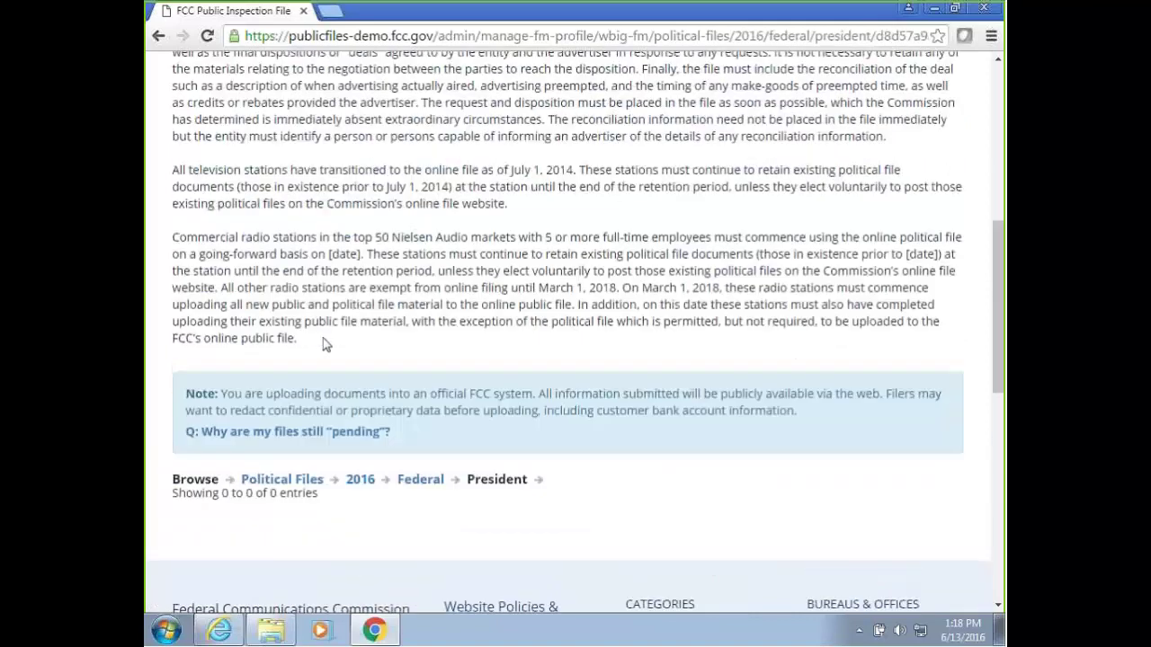
scroll(265, 231, "up", 3)
Open WBIG-FM's Applications page and scroll through its granted Form 301 licence applications.
mouse_move(261, 231)
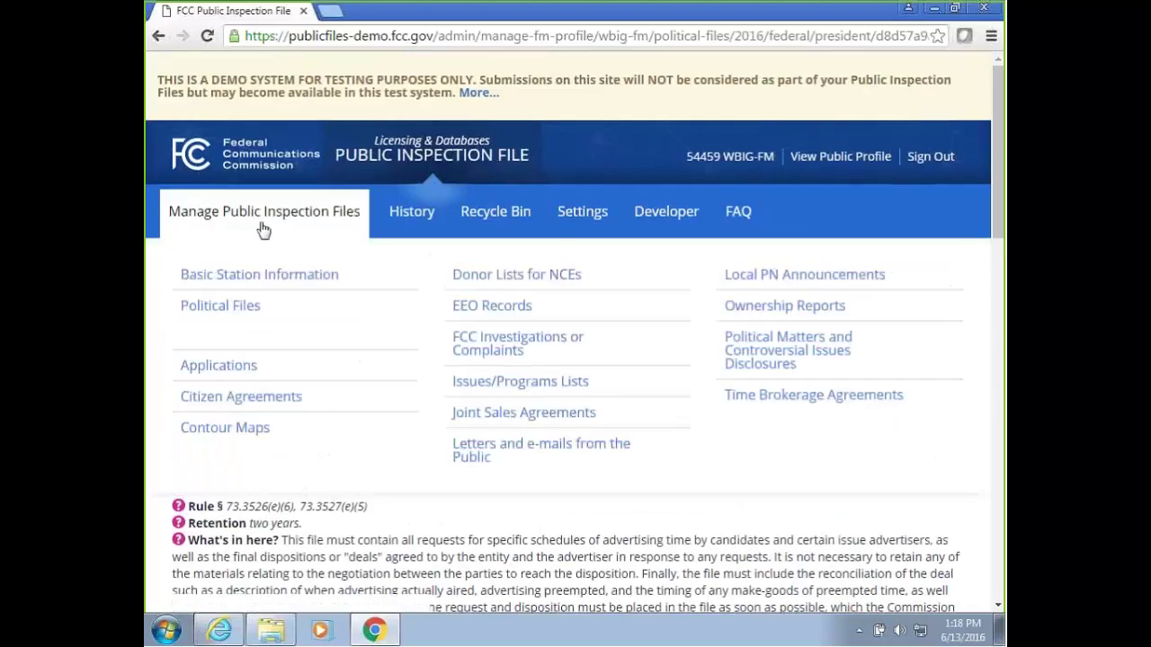
left_click(235, 369)
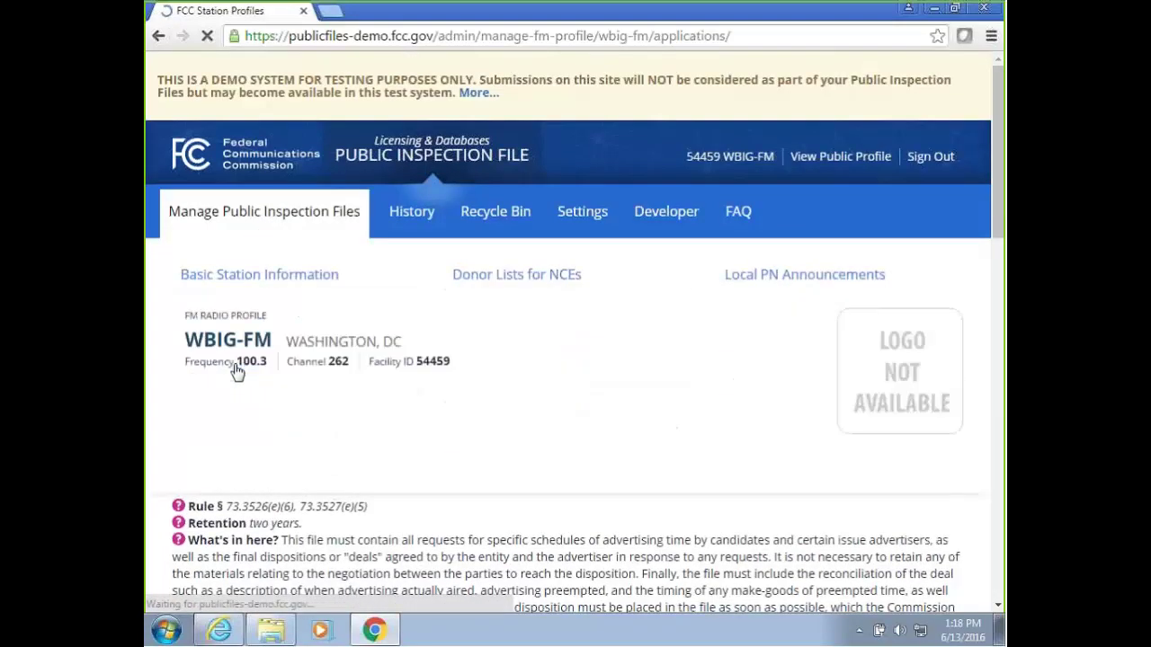
scroll(290, 298, "down", 5)
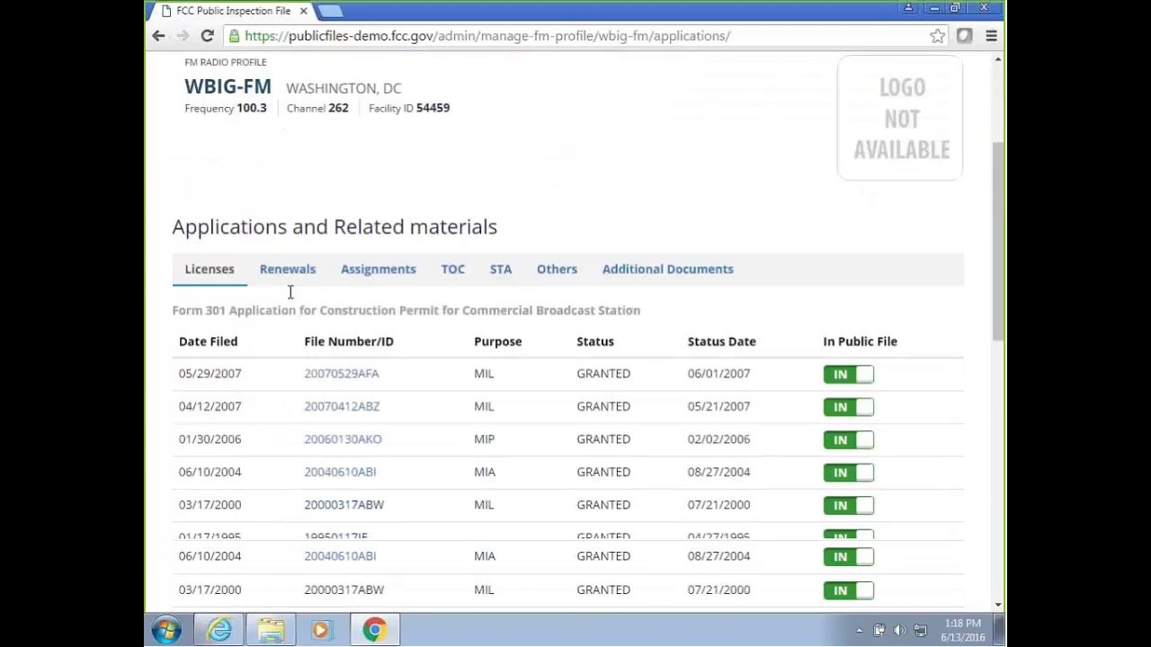
left_click_drag(1001, 297, 998, 322)
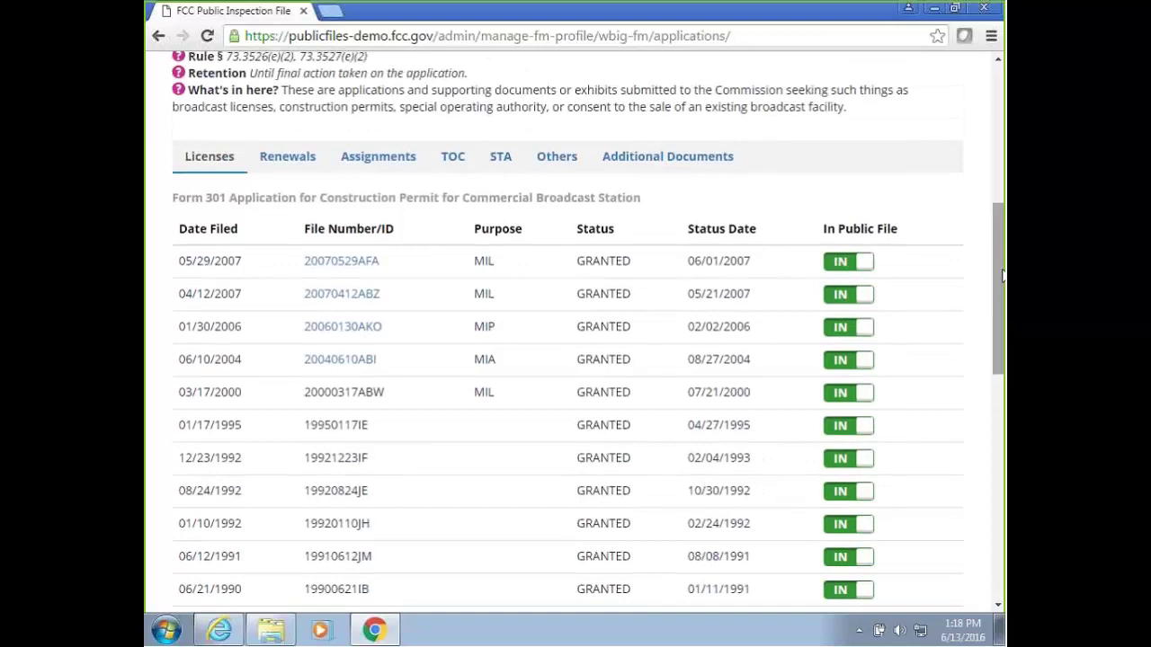
left_click_drag(1001, 277, 1000, 166)
left_click(252, 162)
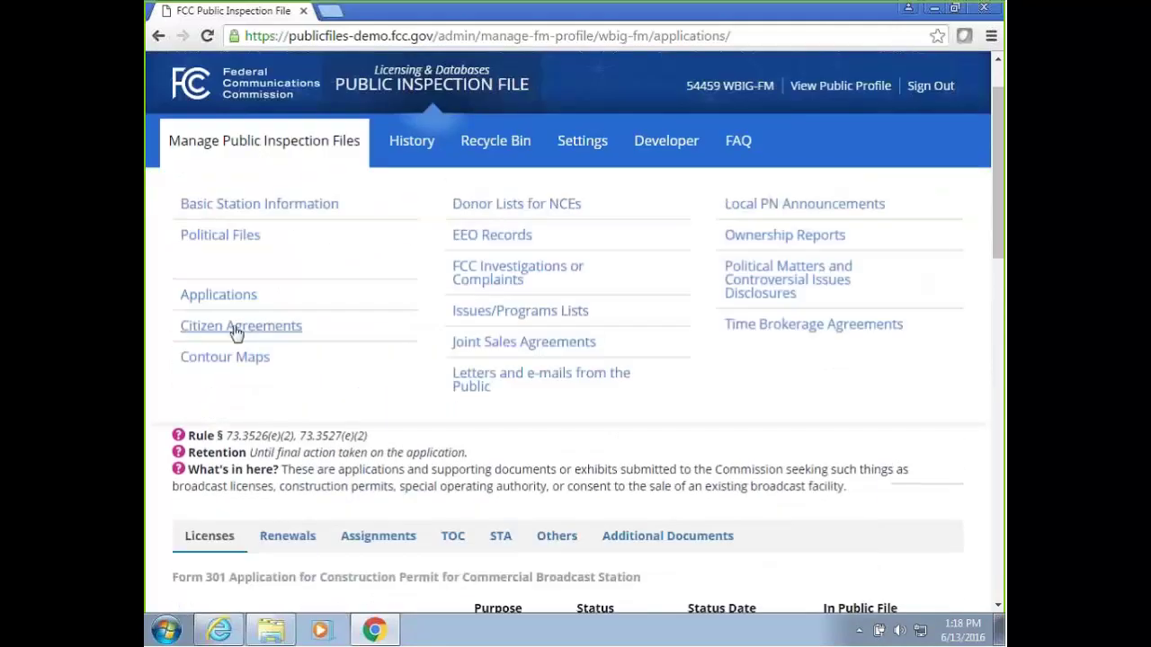
Open WBIG-FM's Contour Maps page and reload it.
left_click(229, 360)
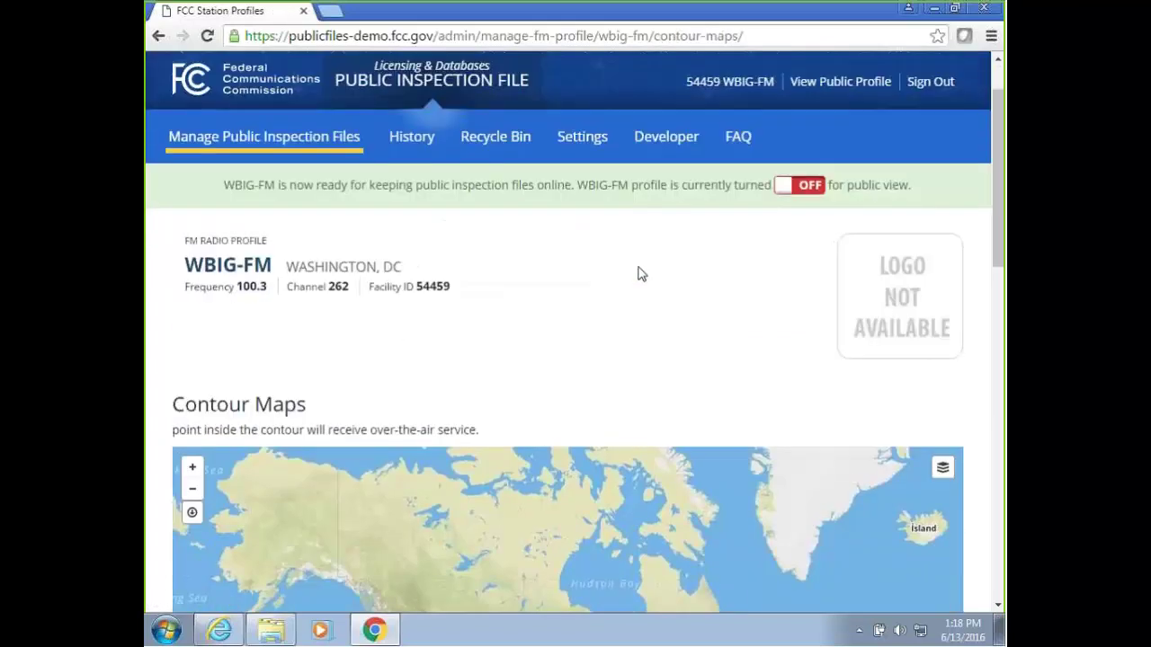
scroll(637, 273, "down", 1)
scroll(637, 273, "up", 2)
left_click(761, 34)
key("Return")
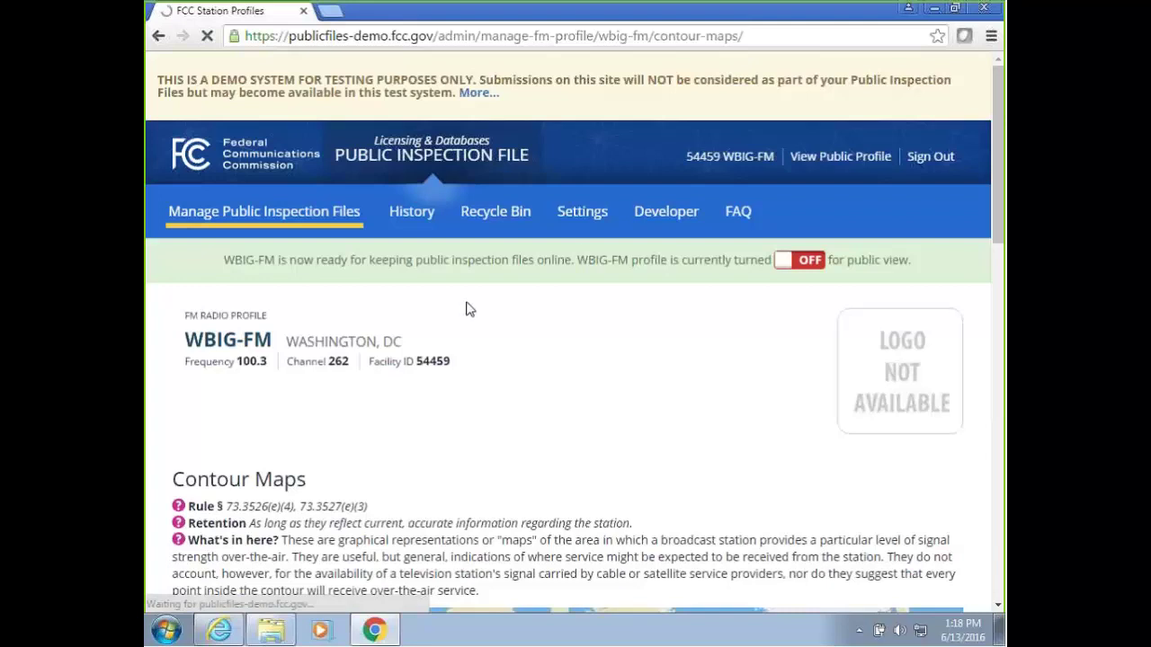
Zoom and pan the coverage contour around Washington, DC, then bring up the file categories menu.
scroll(537, 306, "down", 4)
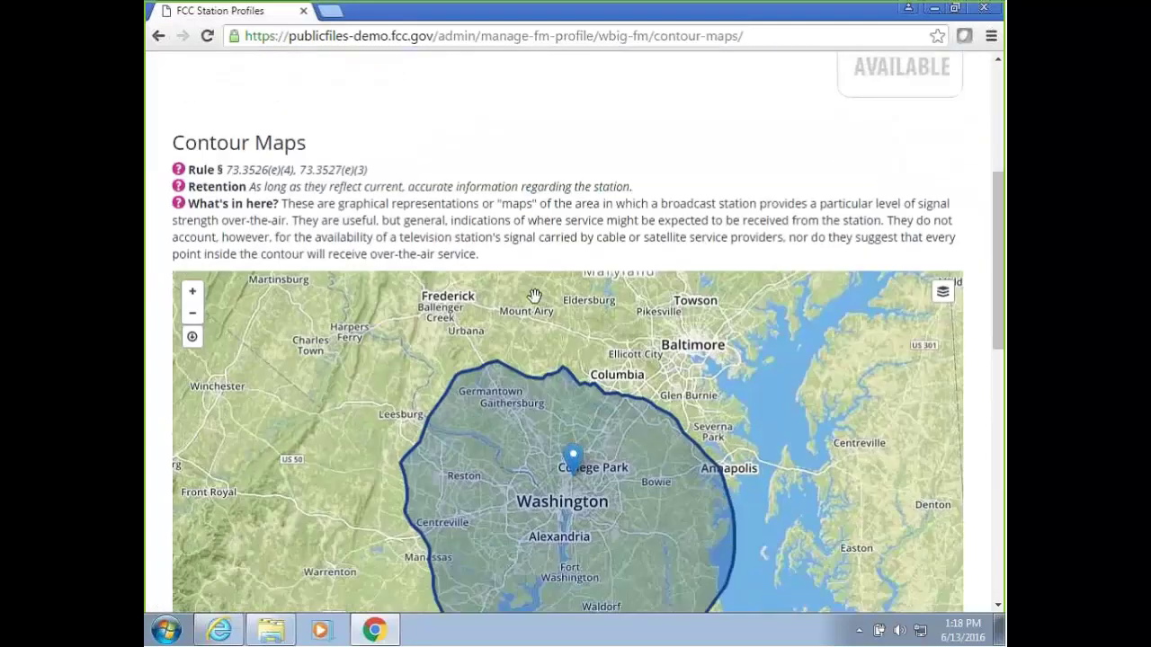
left_click_drag(996, 288, 968, 306)
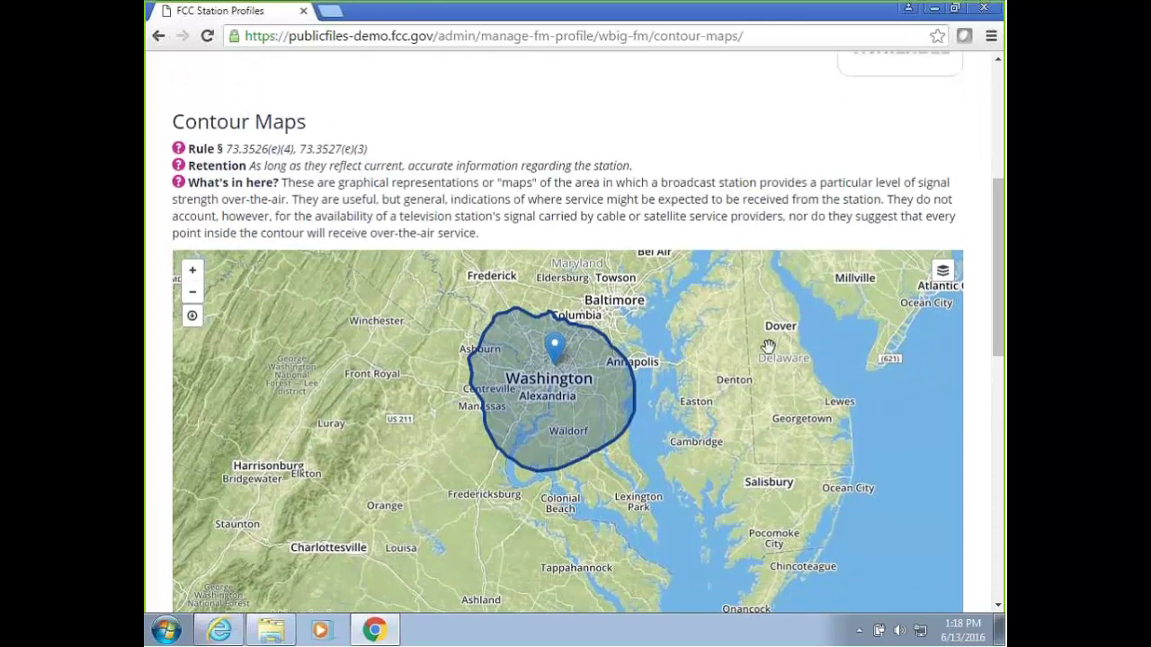
scroll(690, 345, "up", 1)
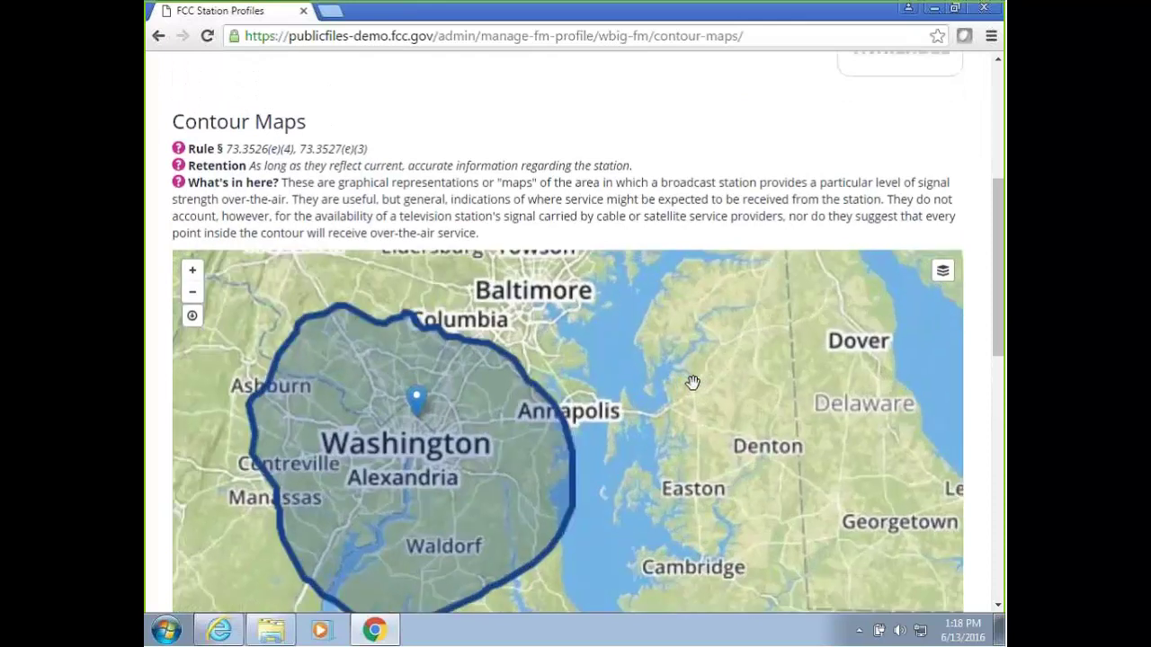
left_click_drag(602, 356, 743, 355)
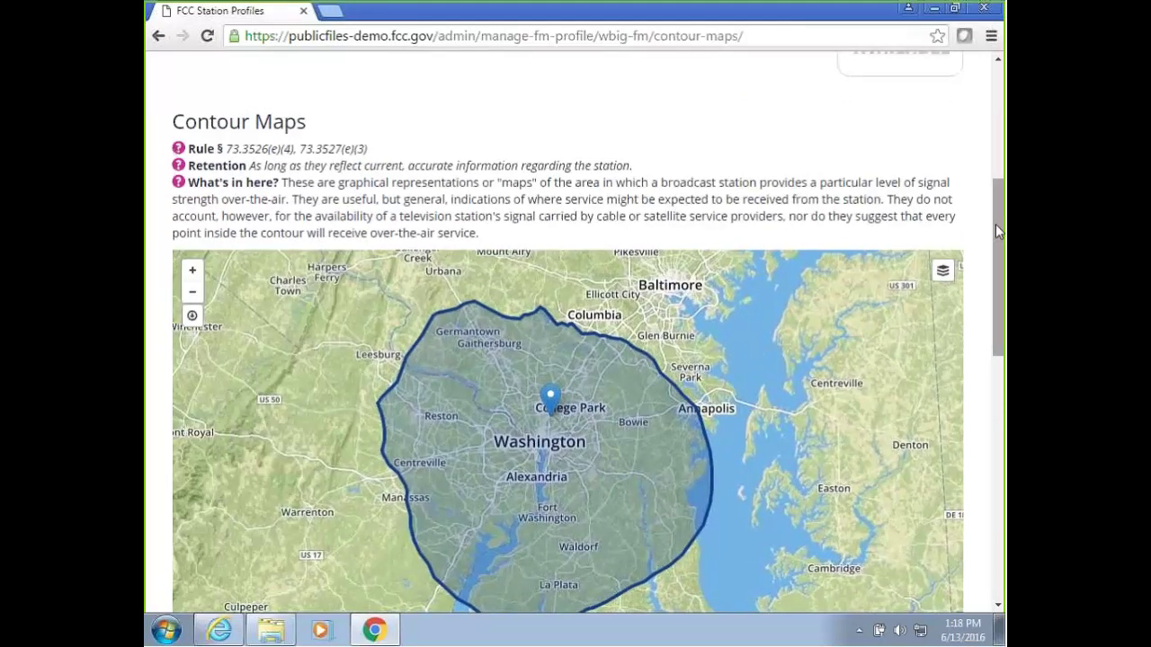
scroll(366, 130, "up", 3)
left_click(367, 131)
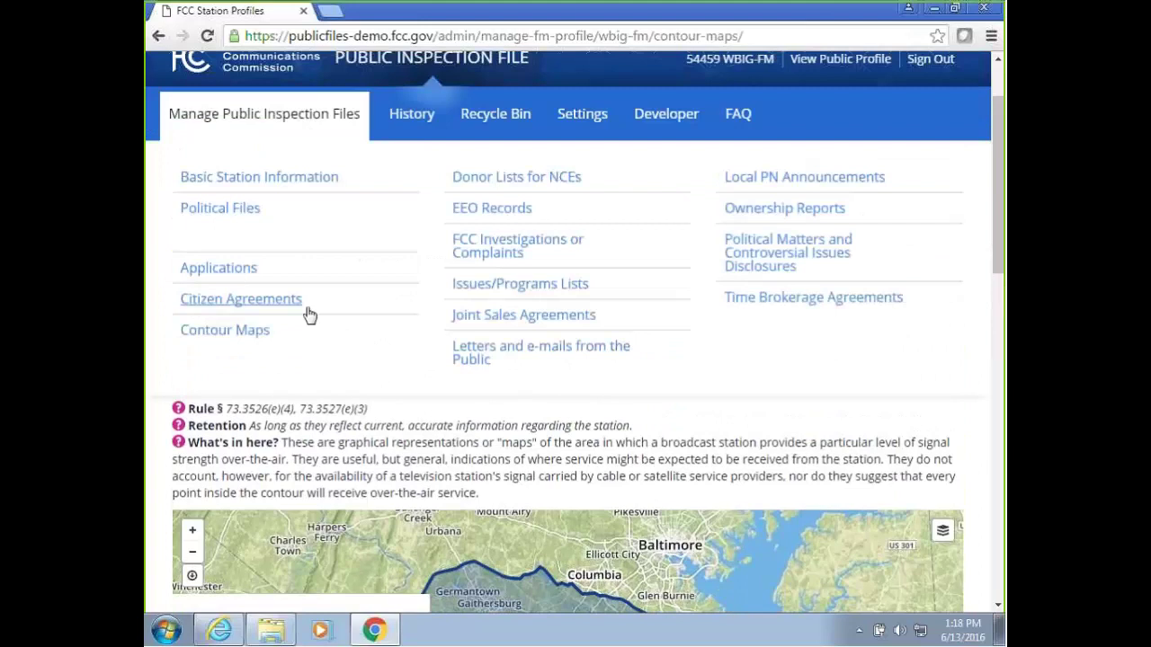
Open WBIG-FM's EEO Records page and scroll through its Form 396 and 397 reports.
left_click(480, 222)
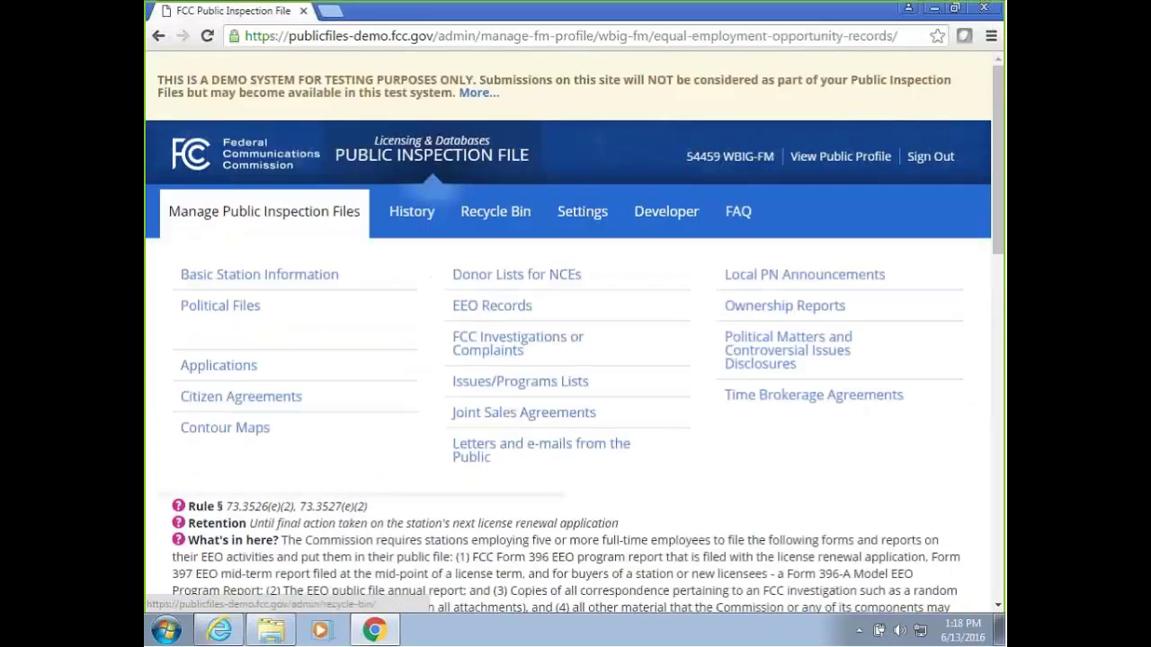
left_click_drag(1000, 213, 1003, 344)
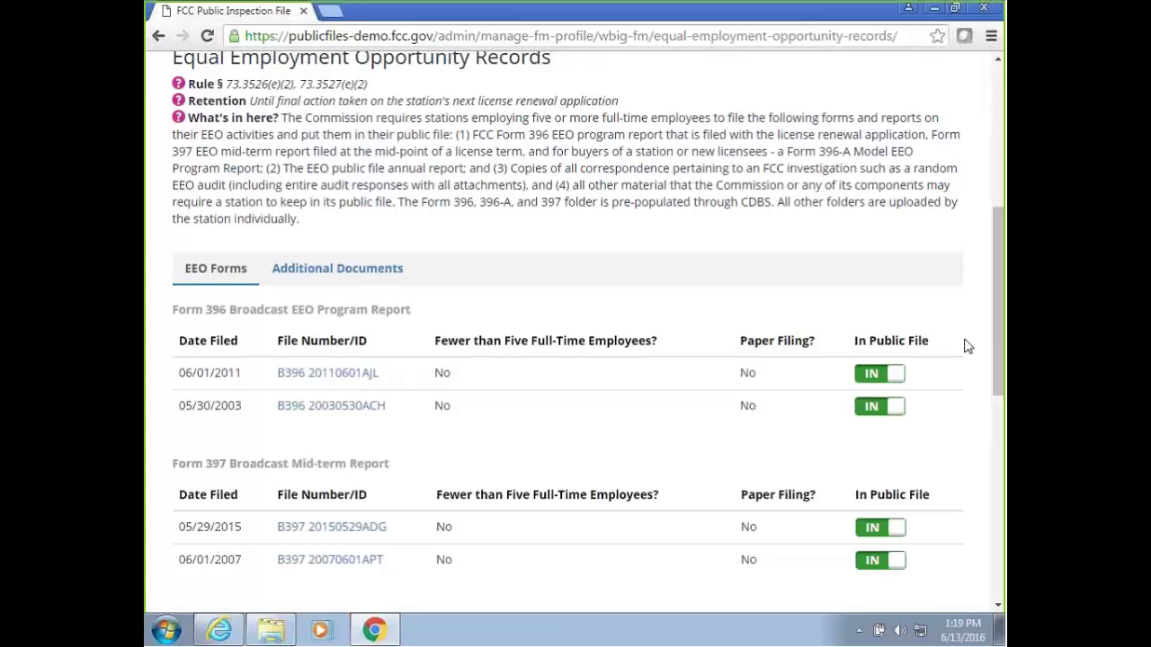
left_click_drag(996, 321, 999, 202)
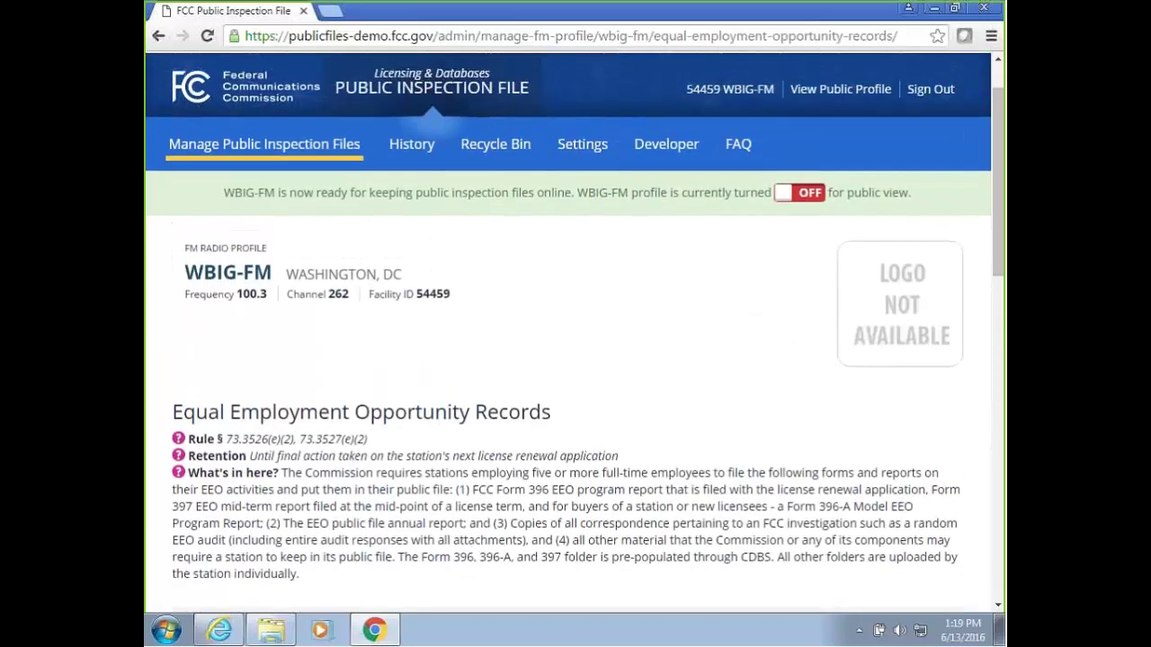
mouse_move(236, 121)
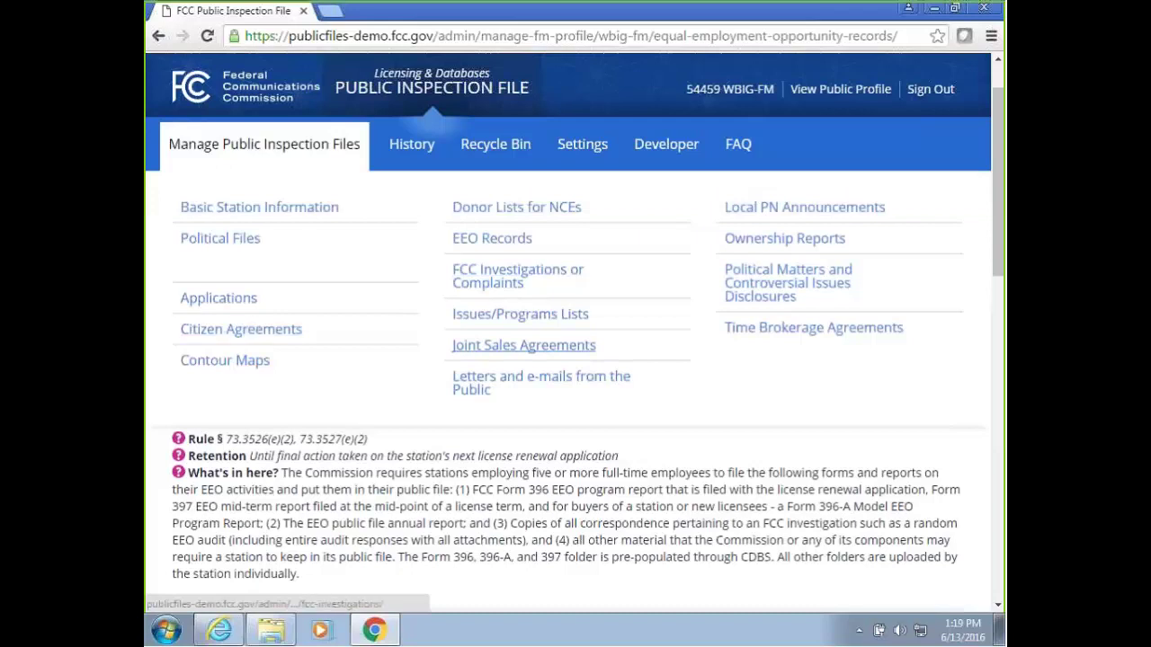
Open the Donor Lists for NCEs page and scroll through it.
left_click(528, 219)
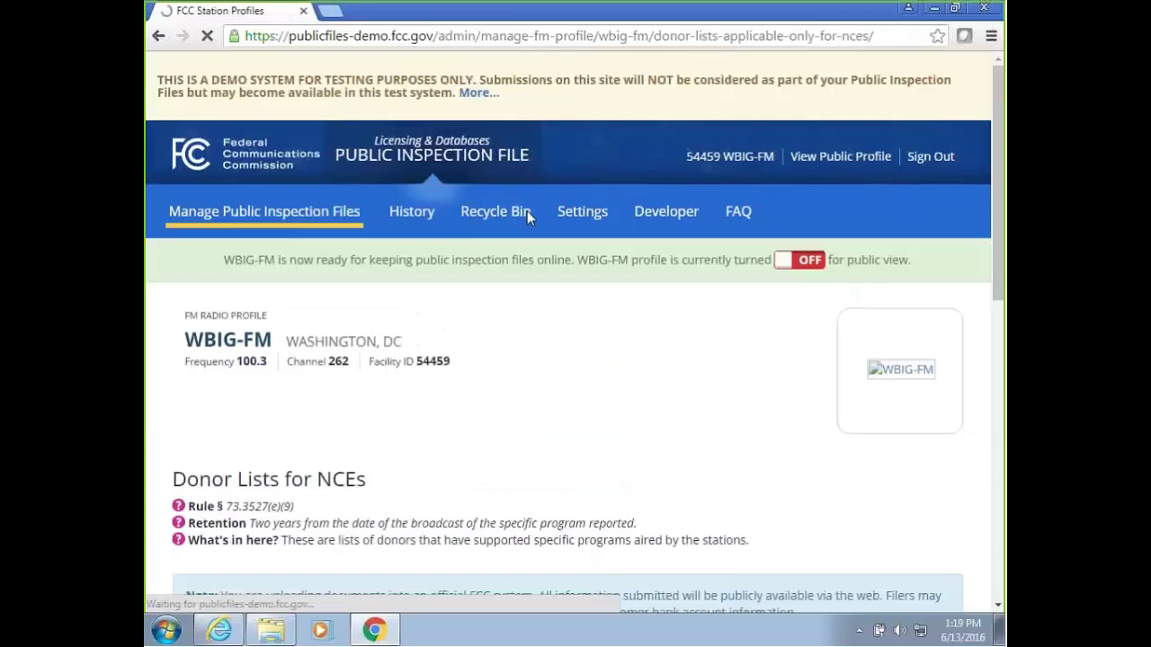
scroll(517, 304, "down", 2)
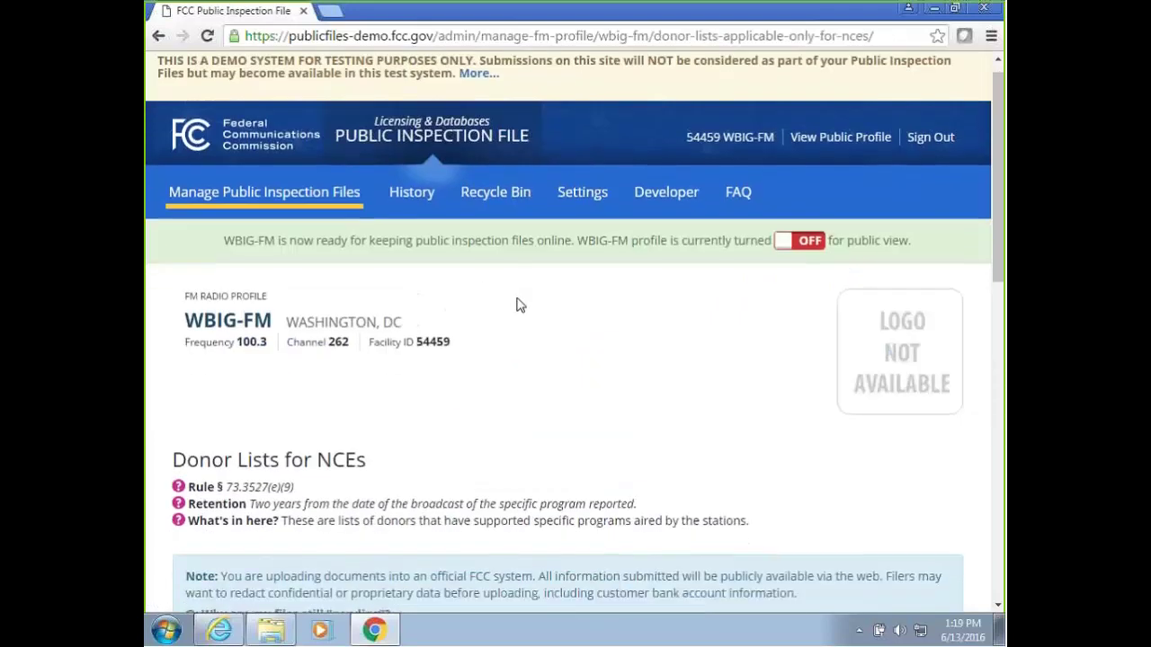
scroll(518, 303, "up", 2)
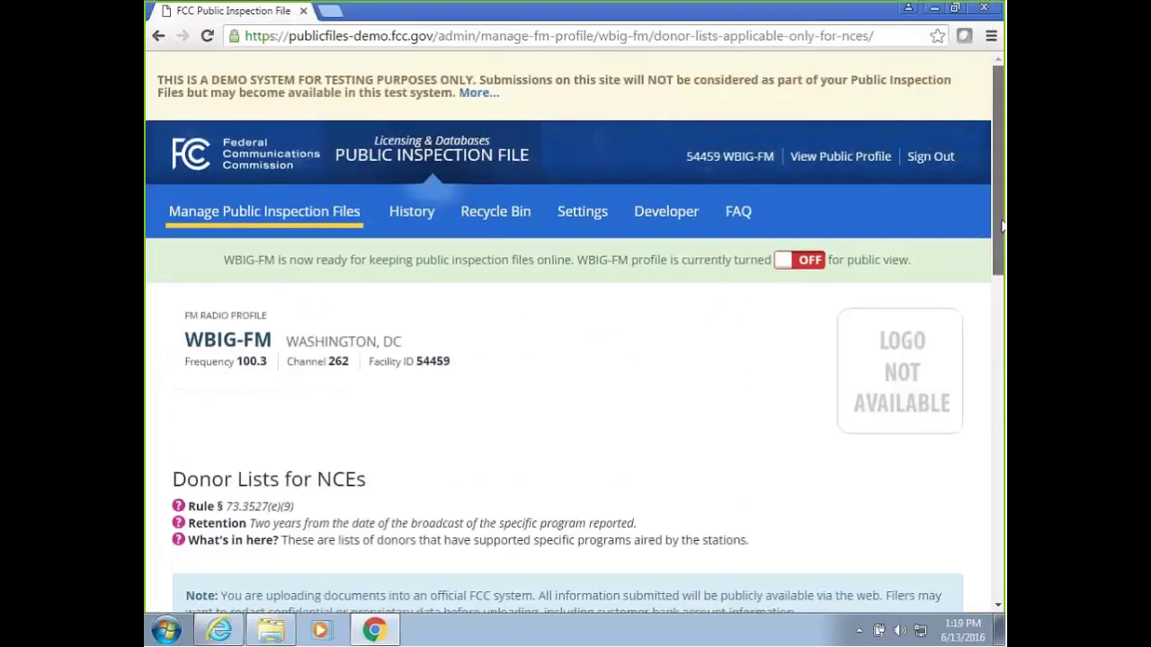
scroll(573, 341, "down", 2)
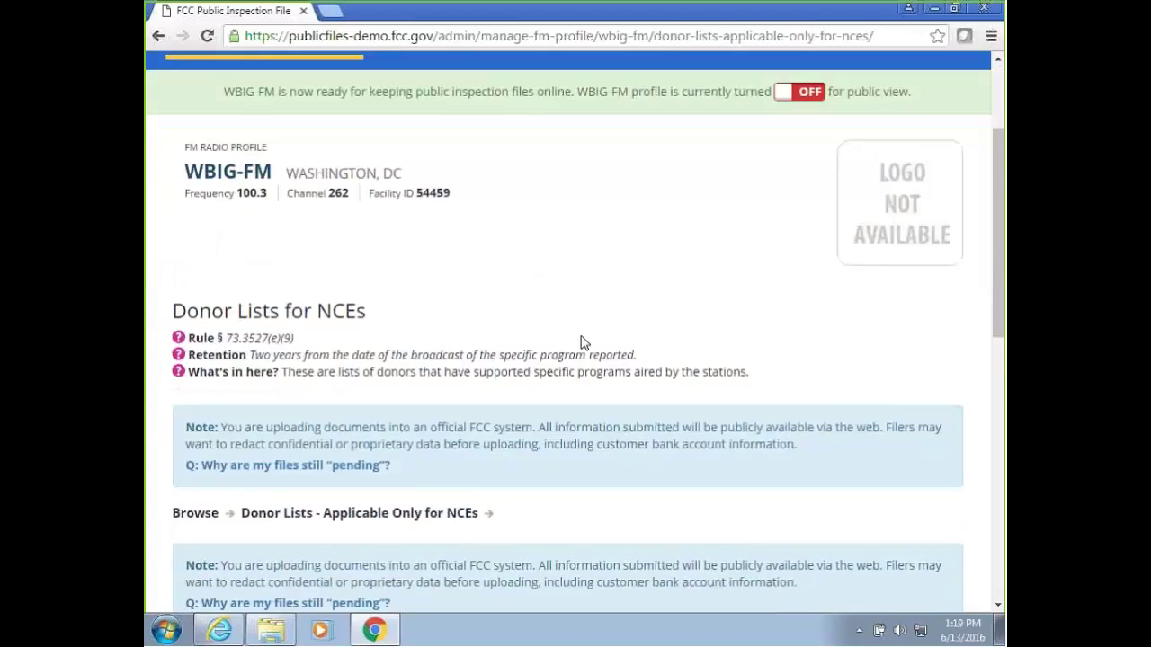
scroll(580, 342, "up", 2)
Dismiss the file categories list and open WBIG-FM's History page.
left_click(303, 229)
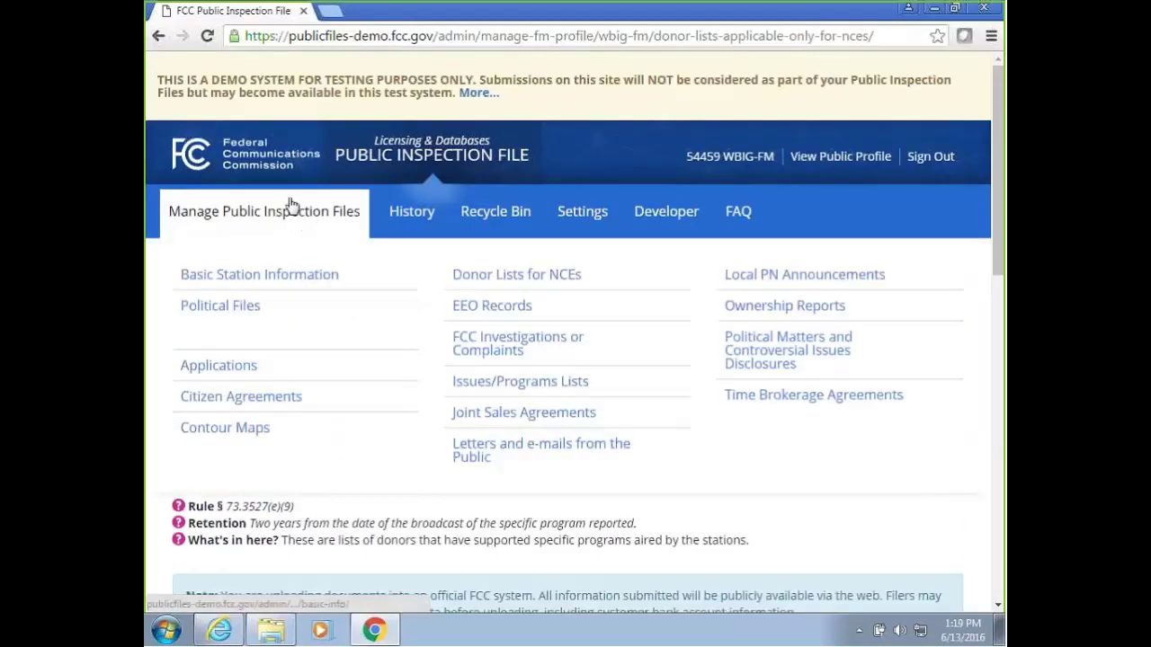
left_click(845, 536)
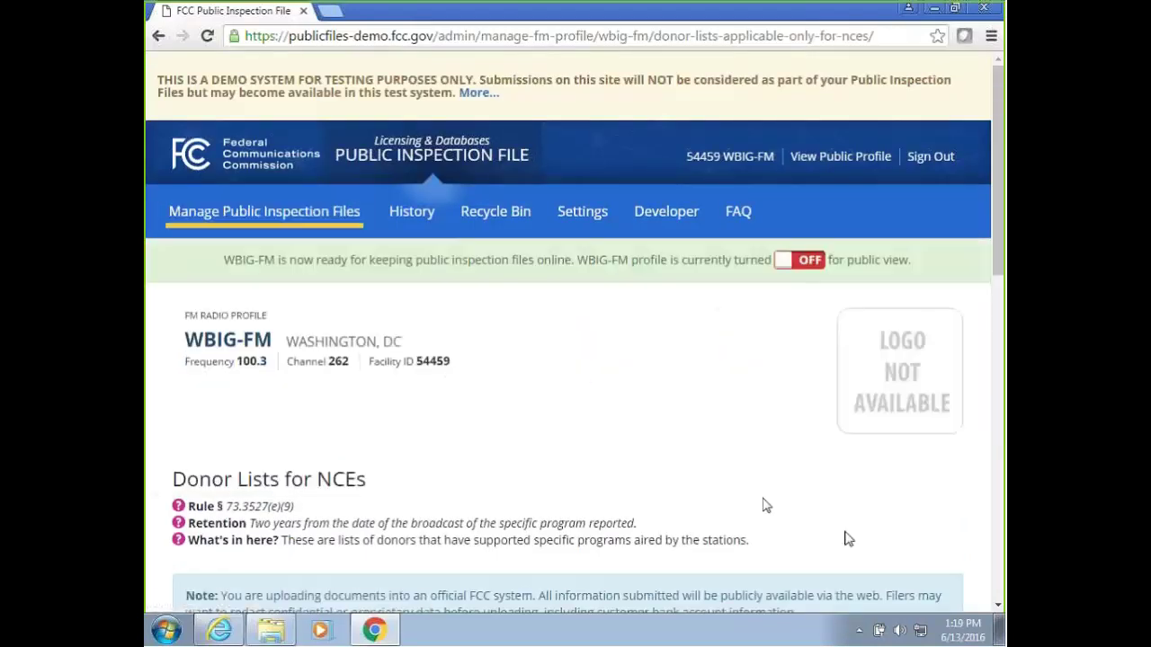
left_click(416, 224)
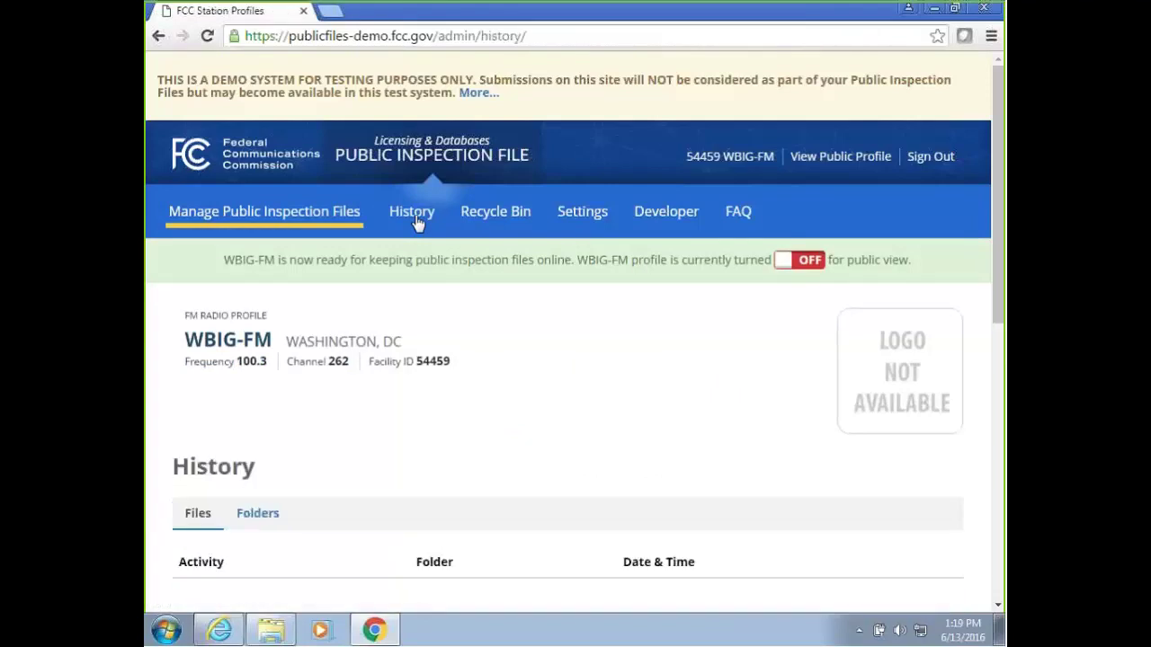
Check the empty History page, view the Recycle Bin's Files list, then move on to Settings.
scroll(418, 354, "down", 3)
scroll(418, 353, "up", 3)
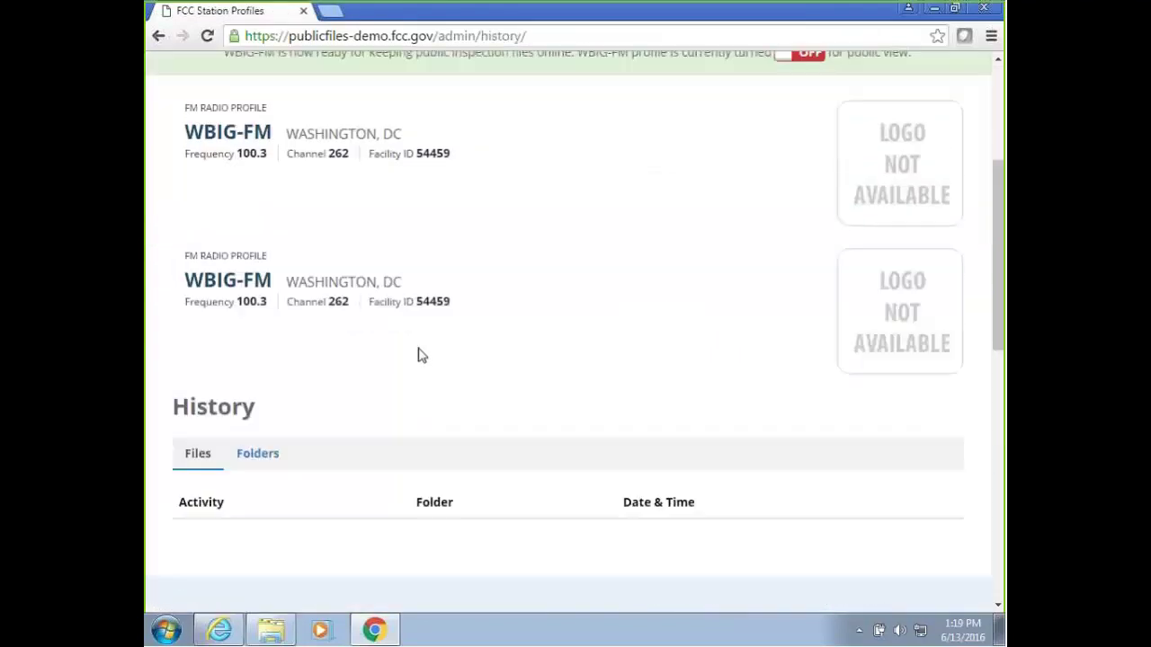
left_click(490, 212)
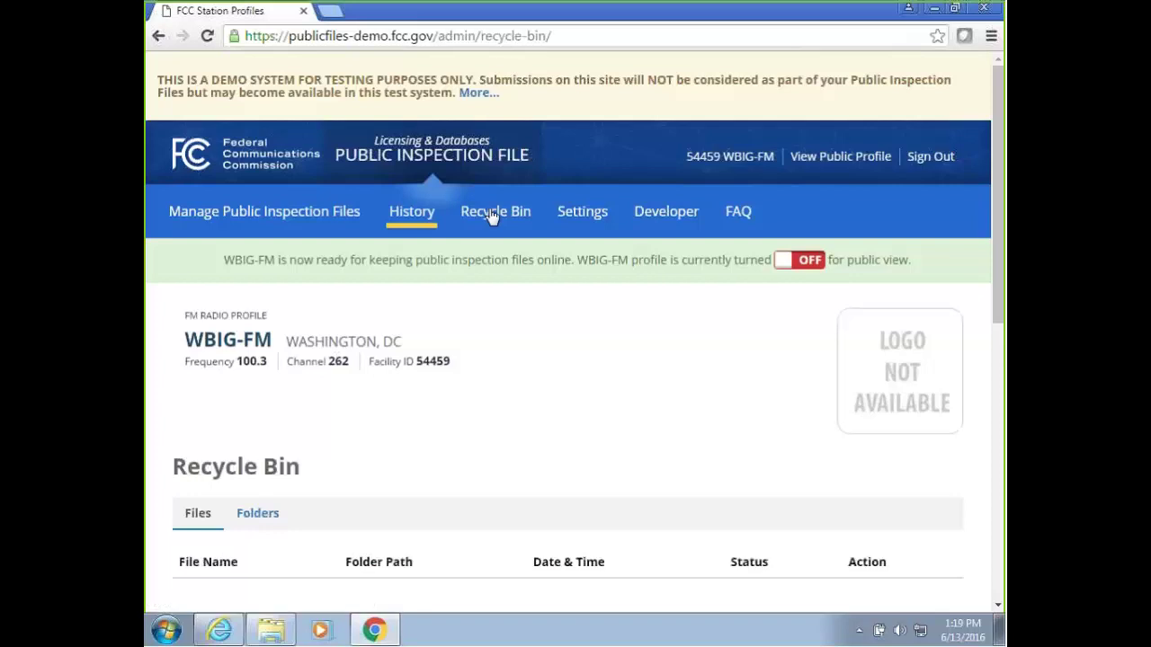
left_click(586, 218)
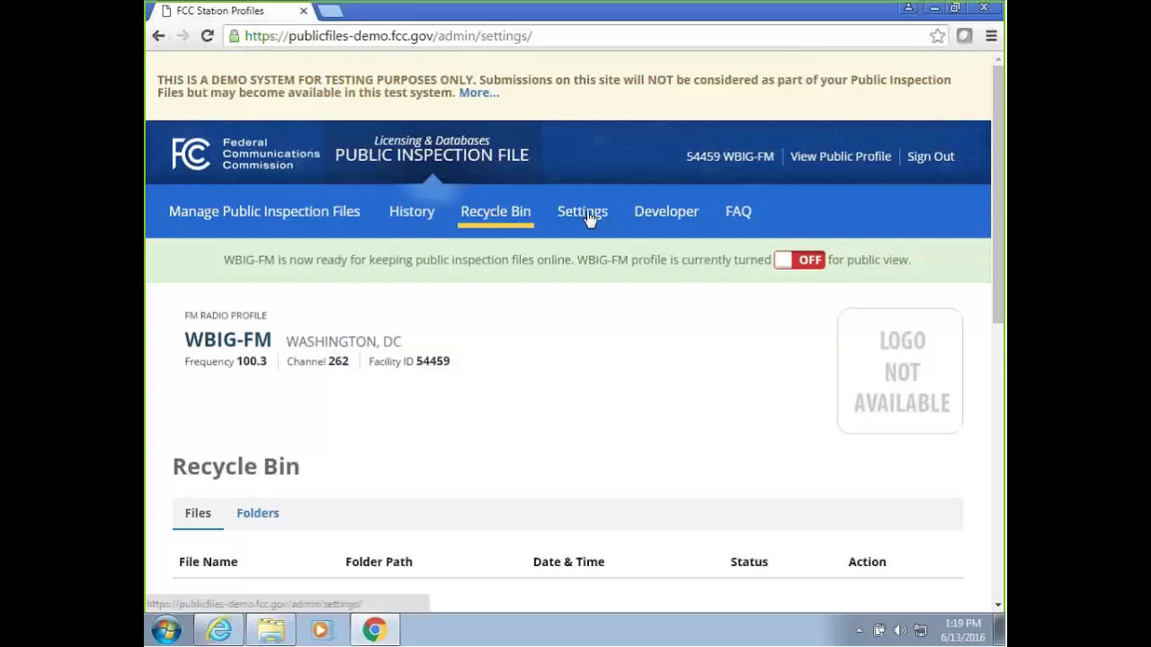
Look through the station settings, opening Manage Station Logo and then Access Token.
scroll(325, 340, "down", 2)
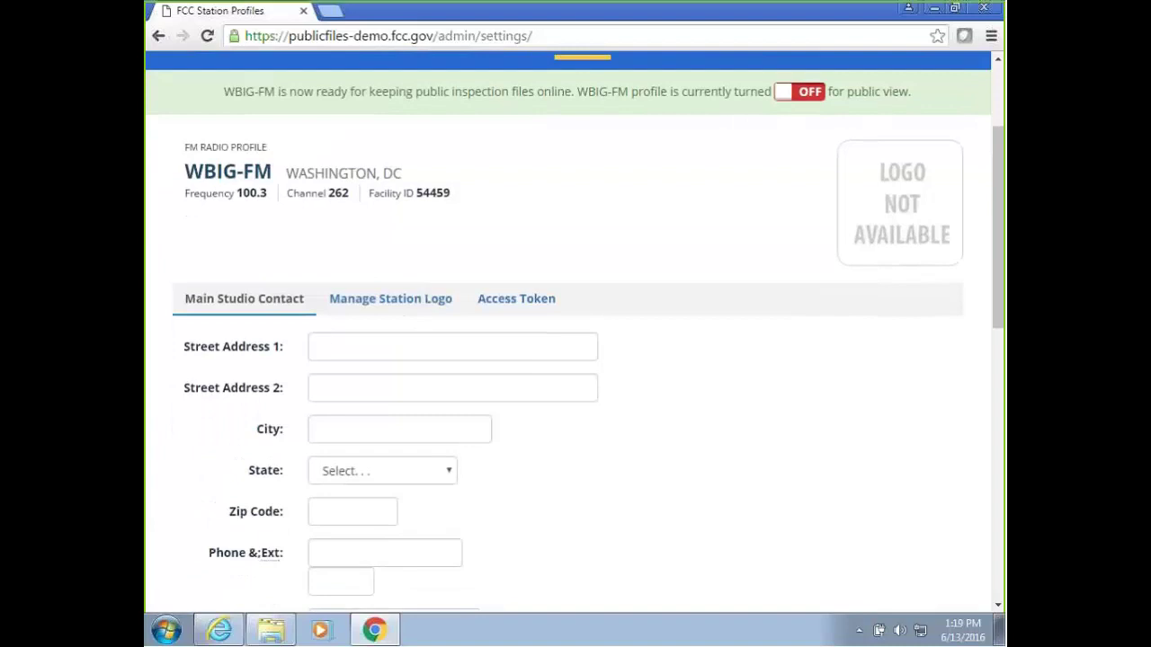
left_click(390, 300)
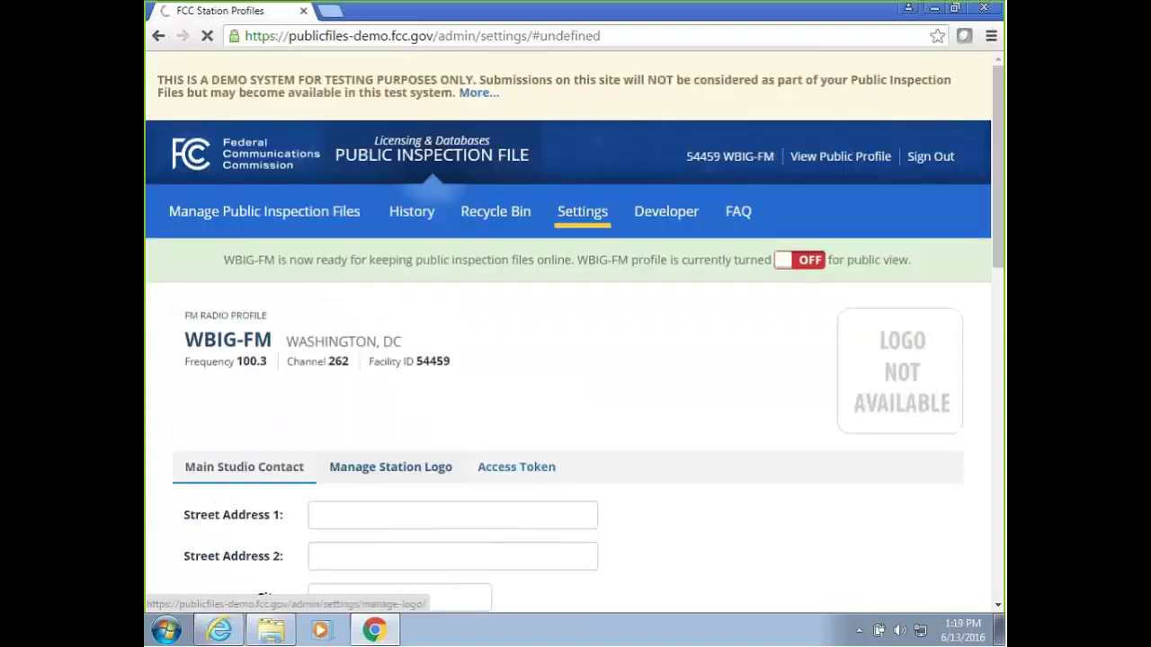
scroll(532, 398, "down", 2)
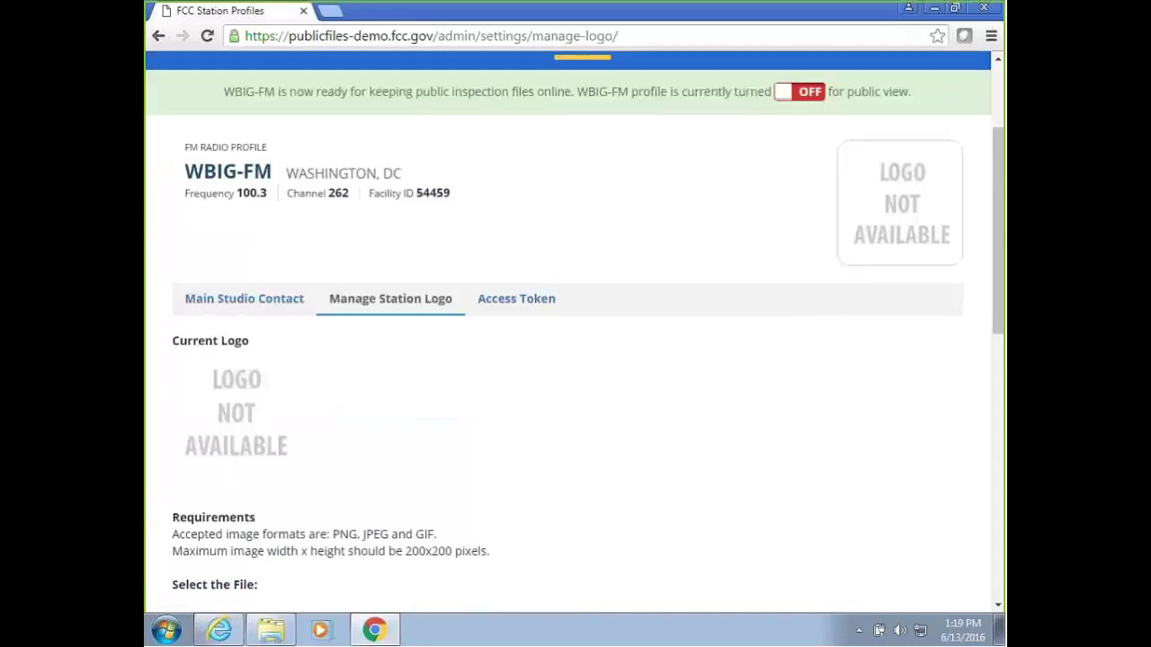
left_click(516, 299)
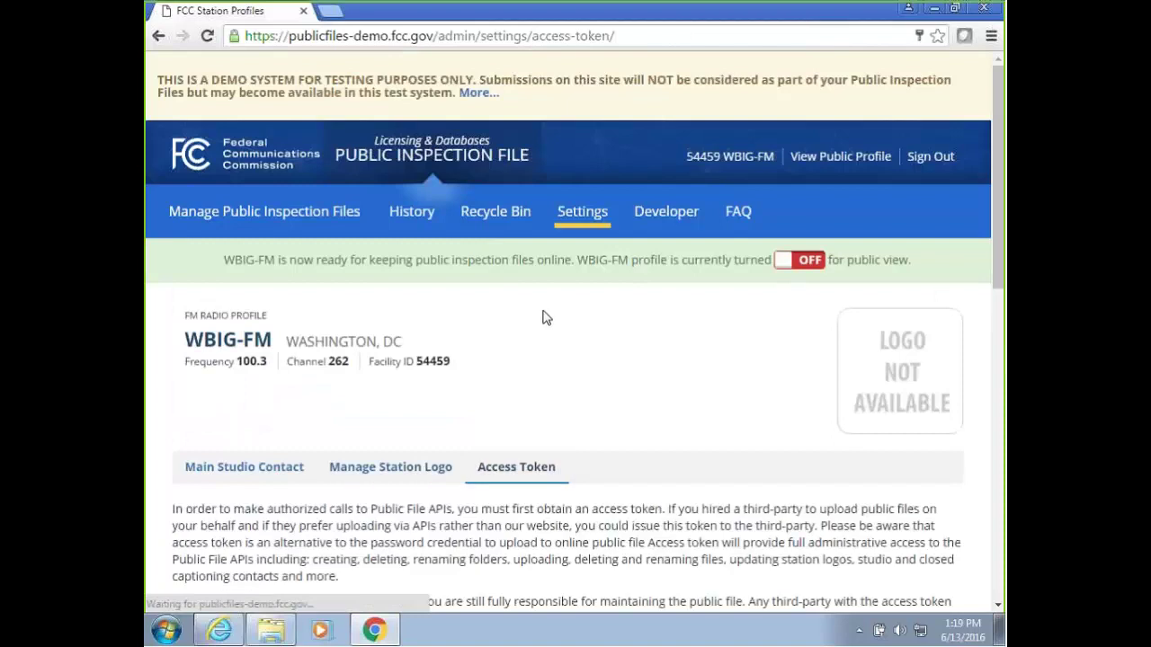
Read the Access Token terms, briefly highlighting the station name in the notice.
scroll(544, 316, "down", 1)
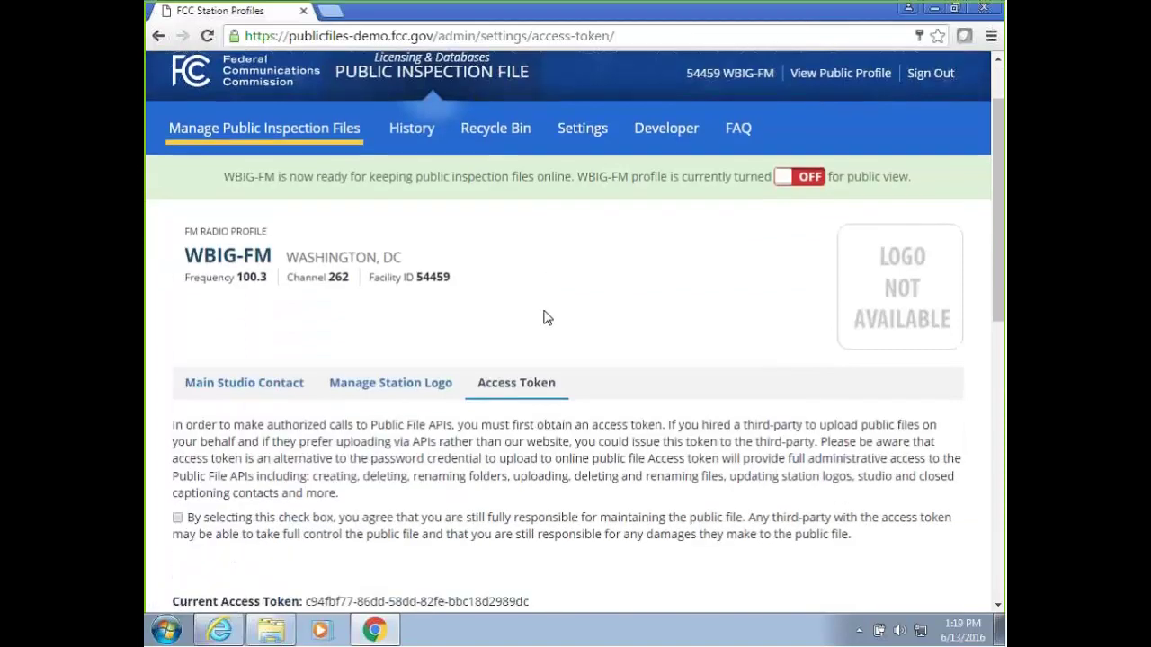
scroll(544, 316, "up", 1)
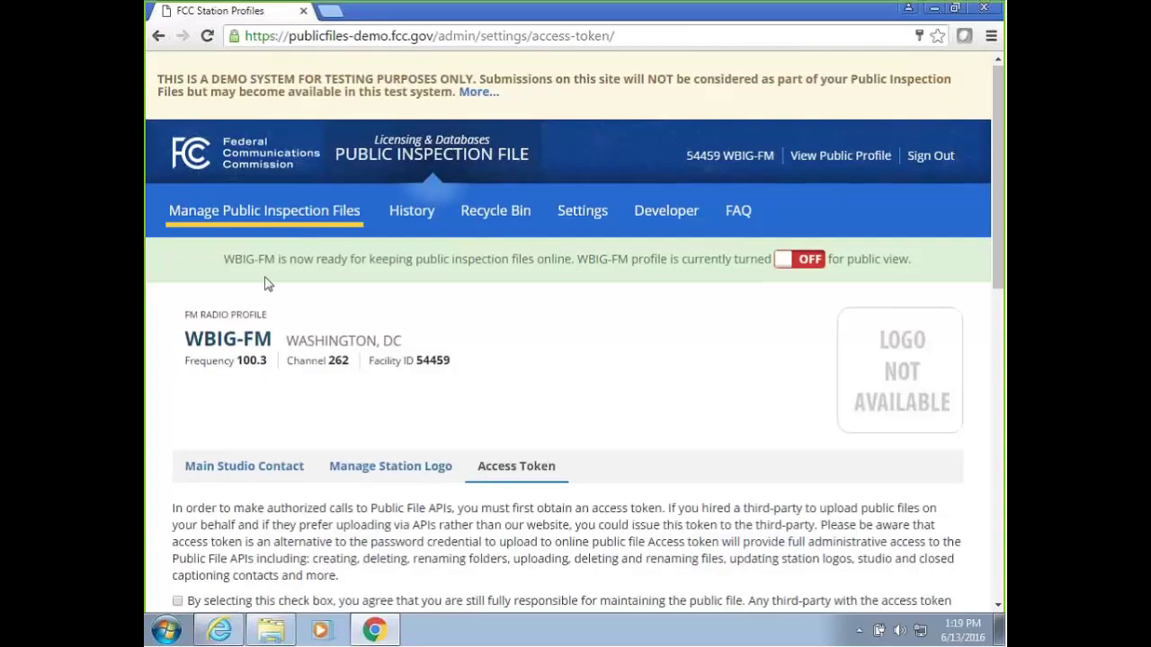
mouse_move(202, 236)
left_click_drag(185, 260, 928, 253)
left_click(688, 358)
Load the public files home page in a new browser tab and scroll through it.
left_click(332, 13)
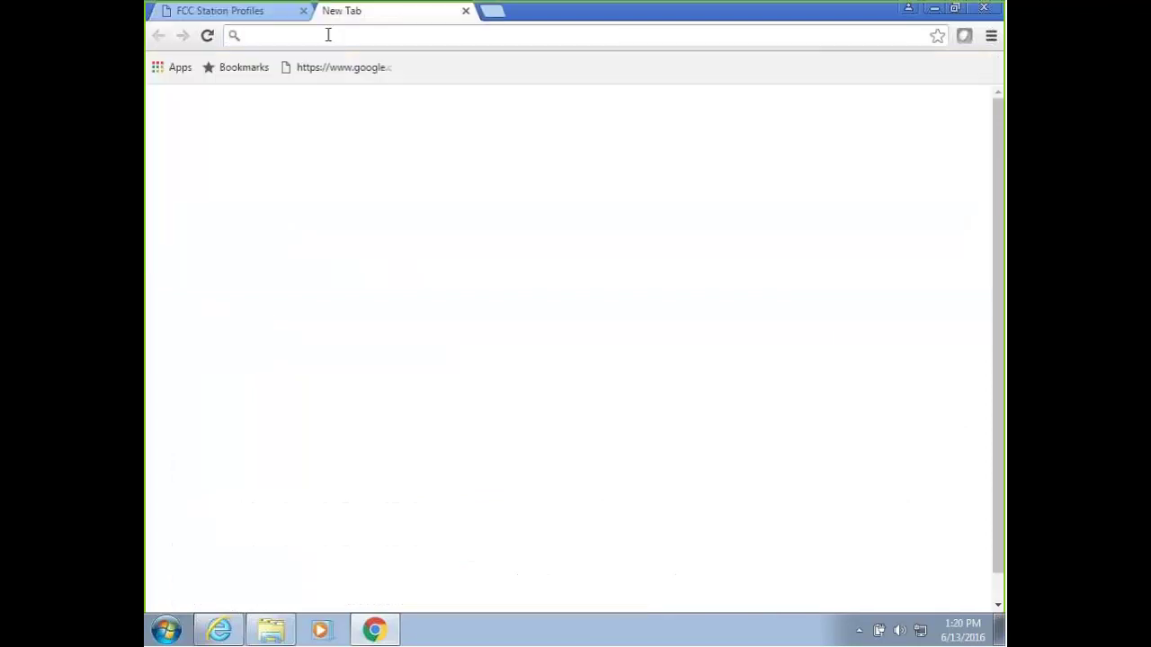
type("publicfiles-demo.fcc.gov")
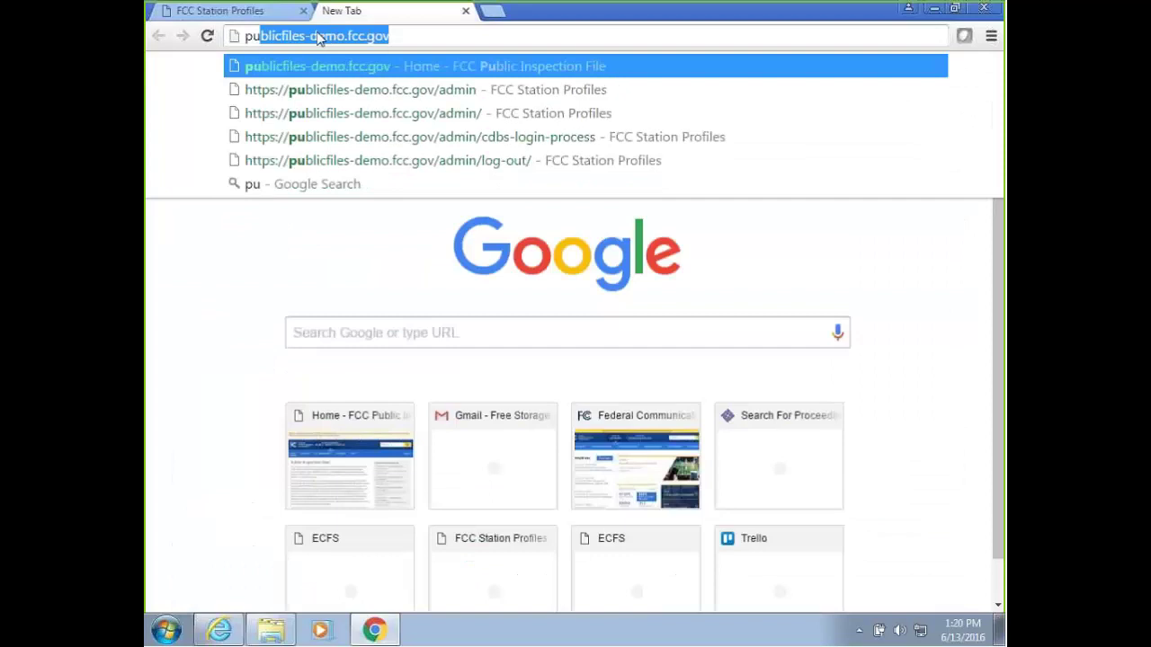
key("Return")
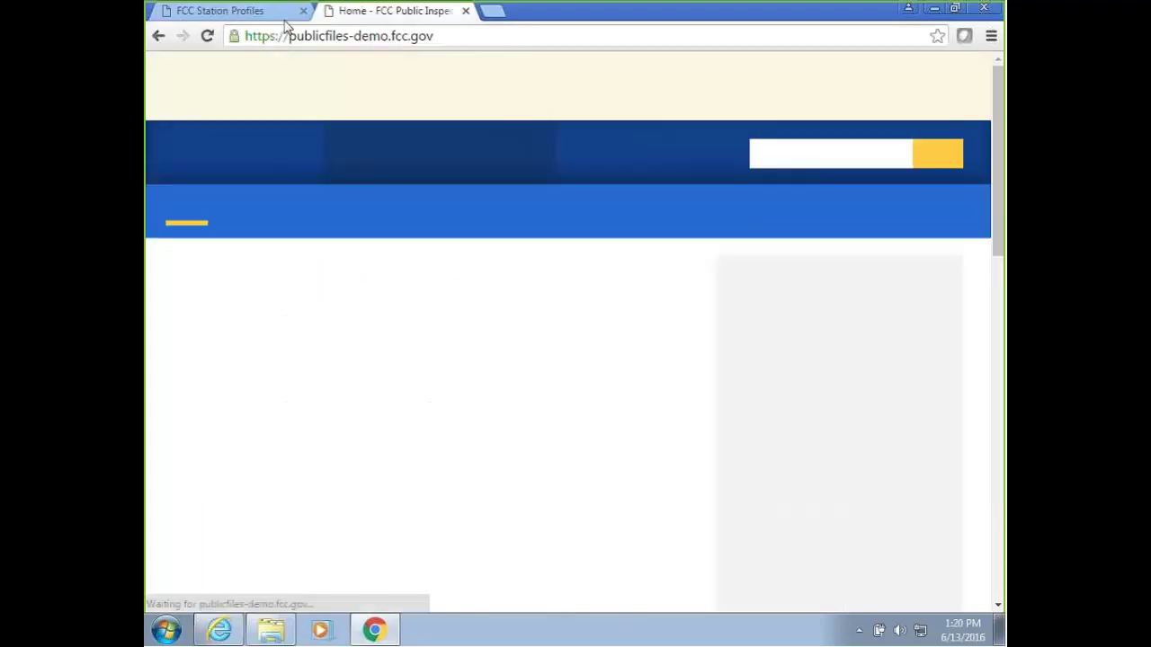
scroll(342, 333, "down", 5)
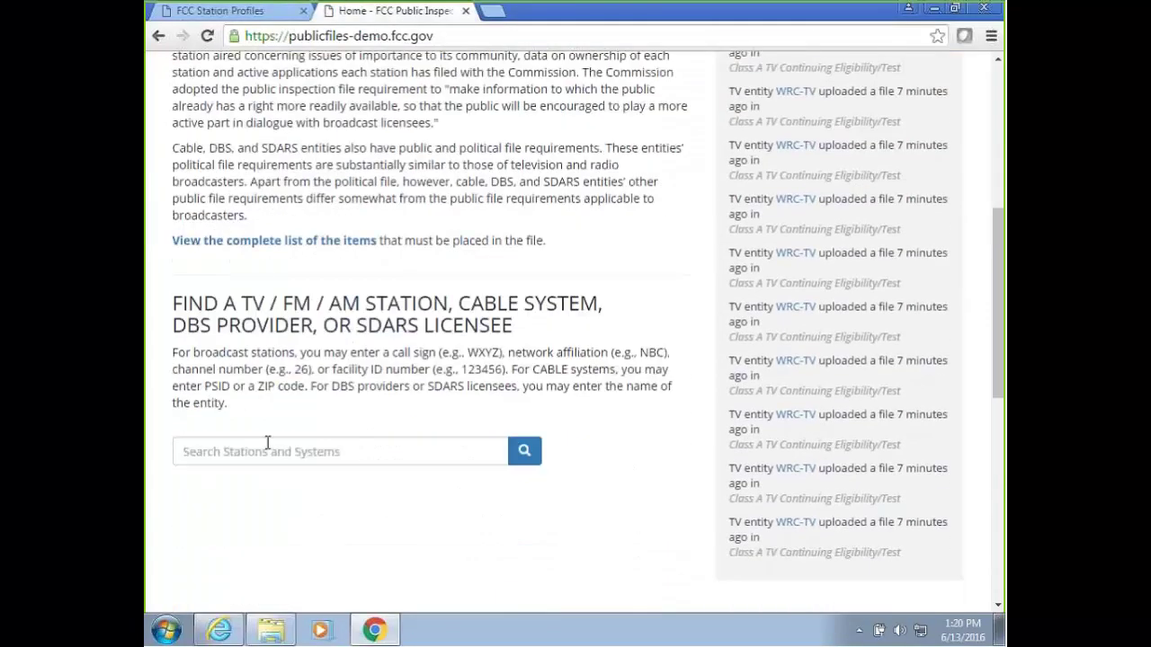
scroll(329, 347, "up", 2)
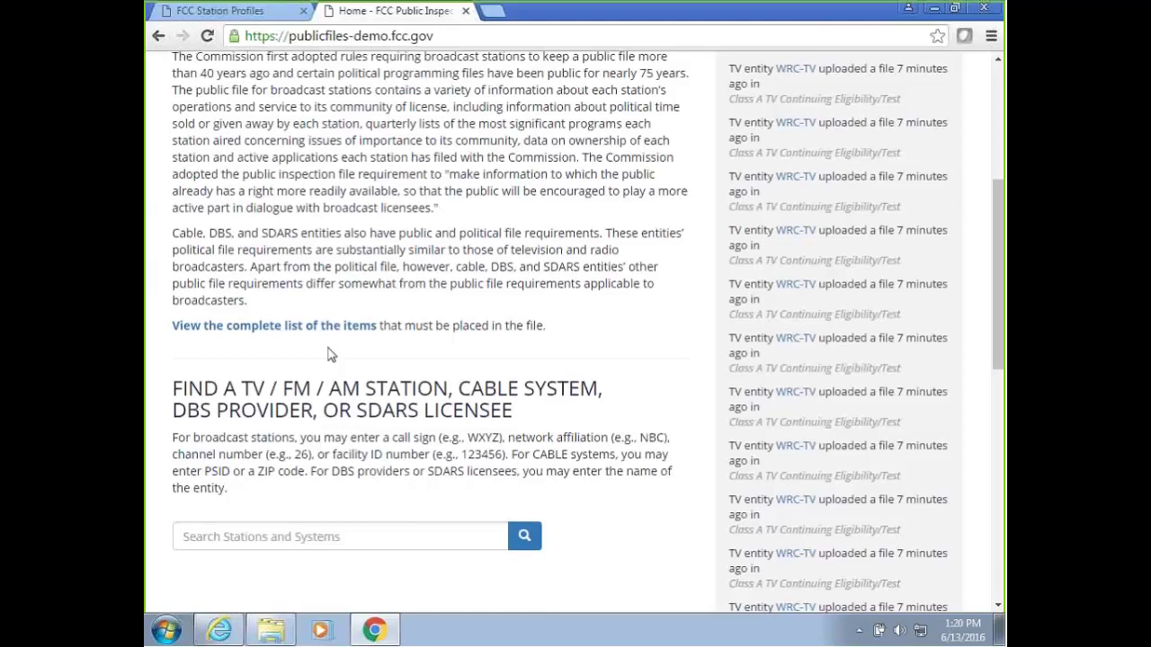
scroll(329, 347, "up", 3)
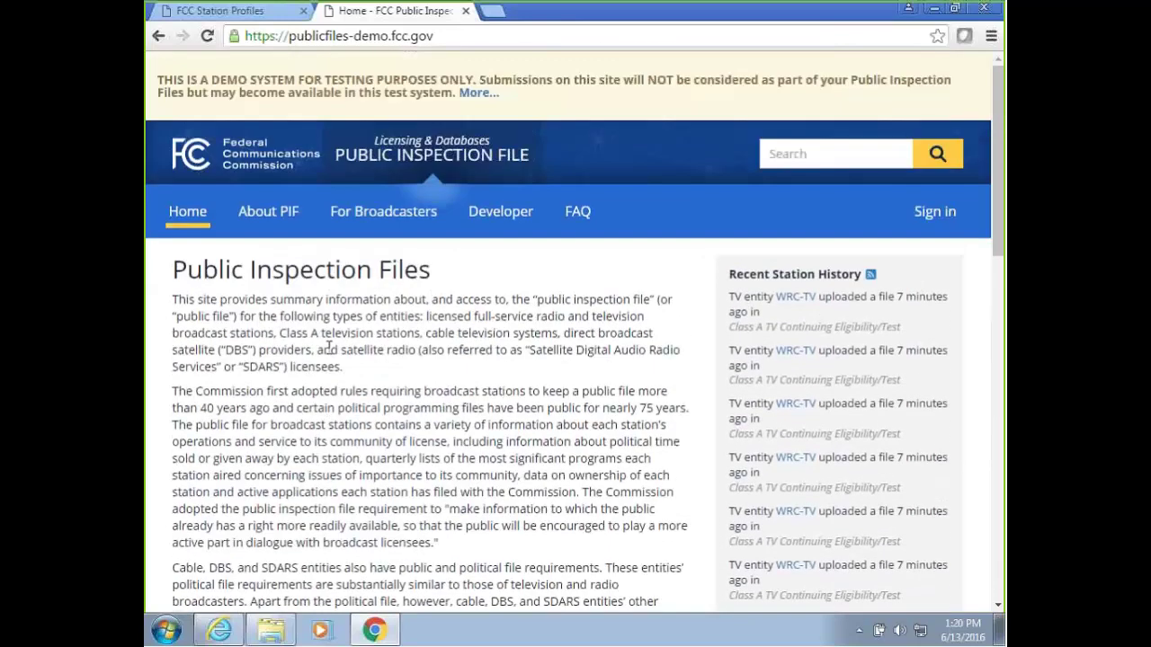
scroll(329, 347, "down", 4)
Search facility ID 47904 and review WRC-TV's public TV Station Profile.
left_click(247, 536)
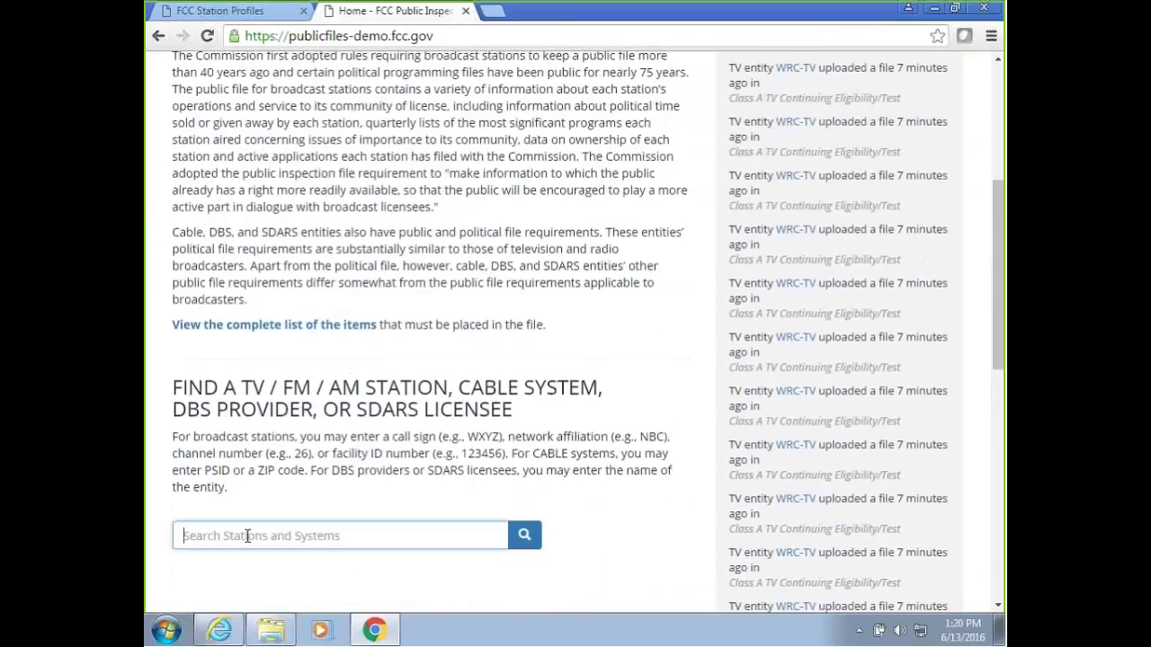
type("4790")
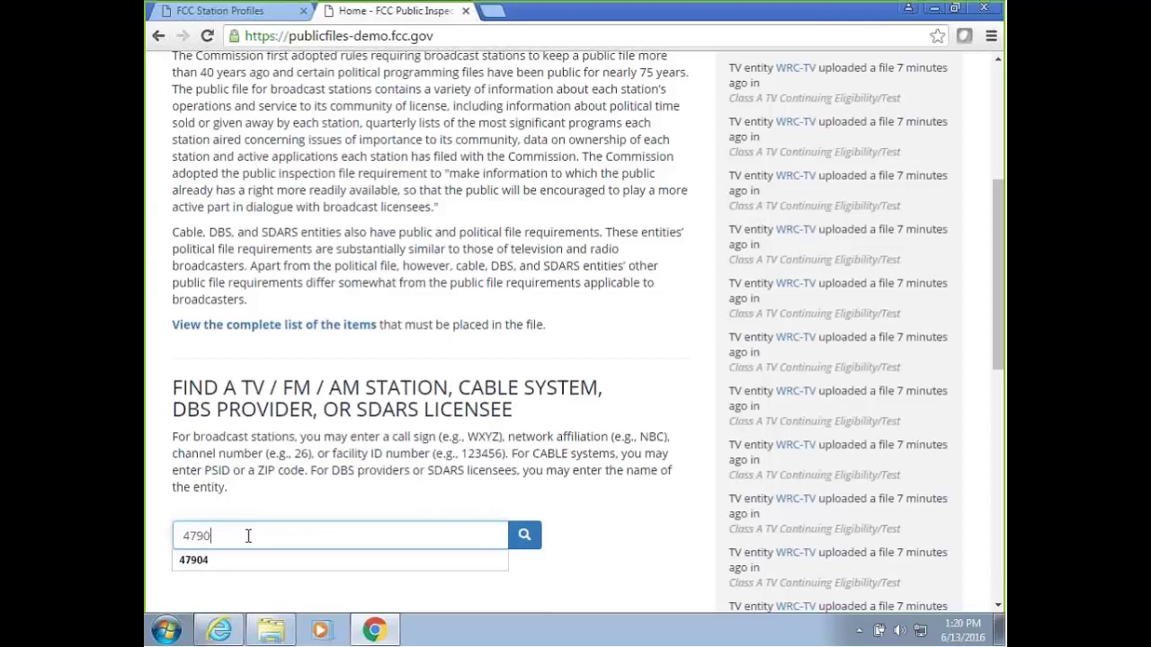
type("4")
key("Return")
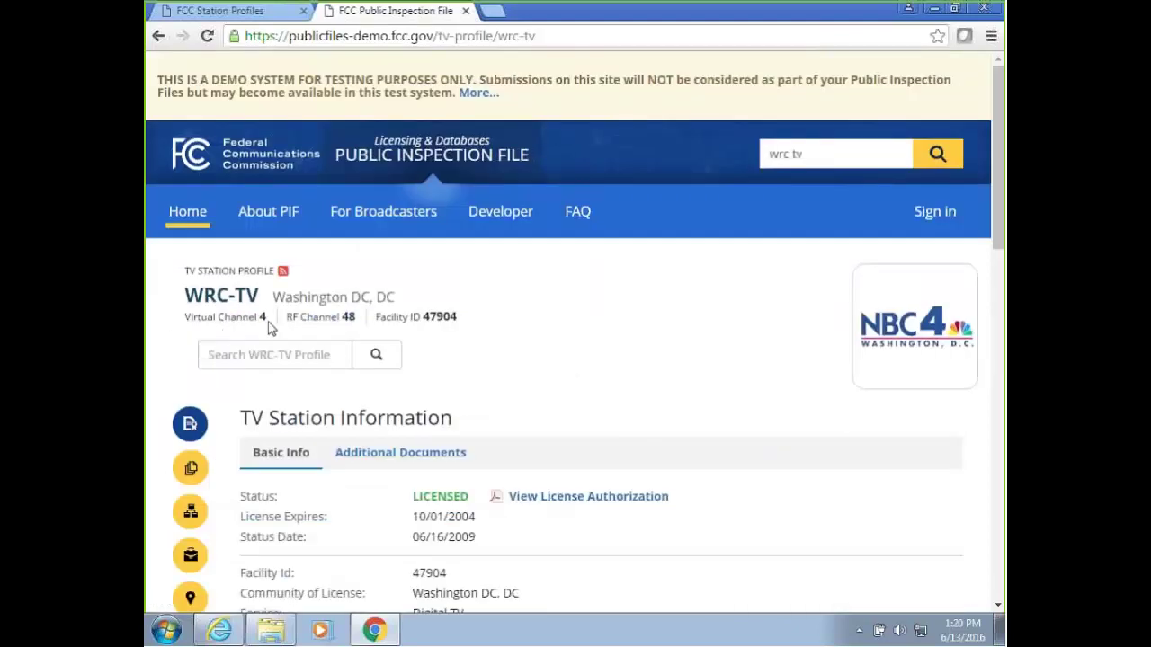
scroll(634, 315, "down", 1)
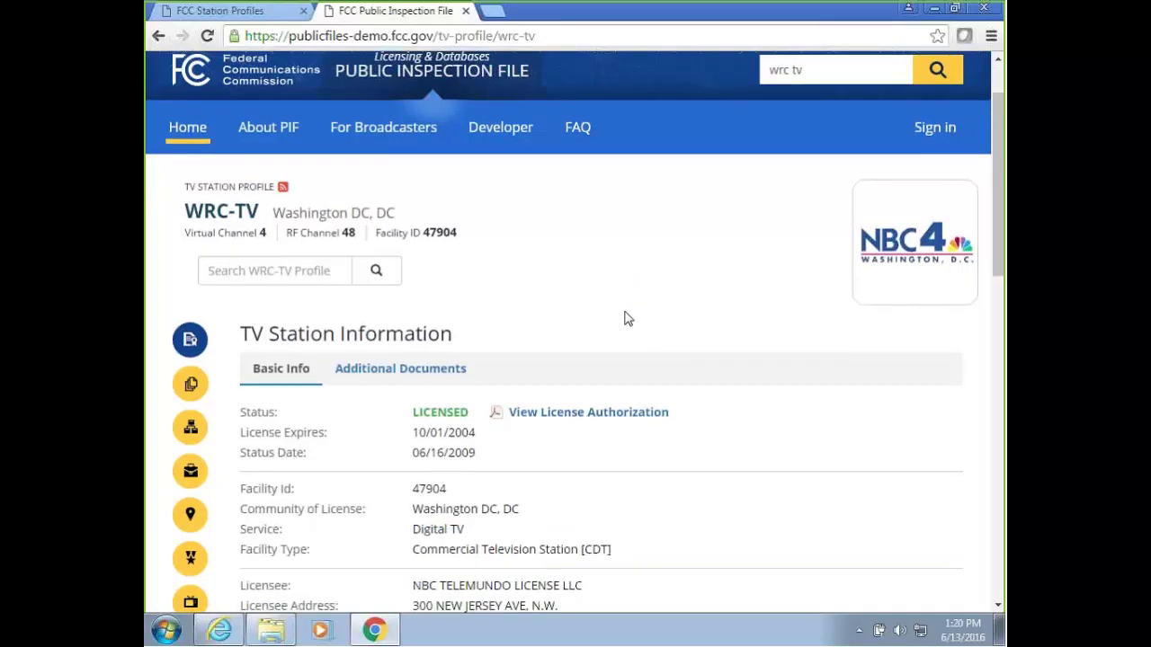
scroll(628, 319, "down", 3)
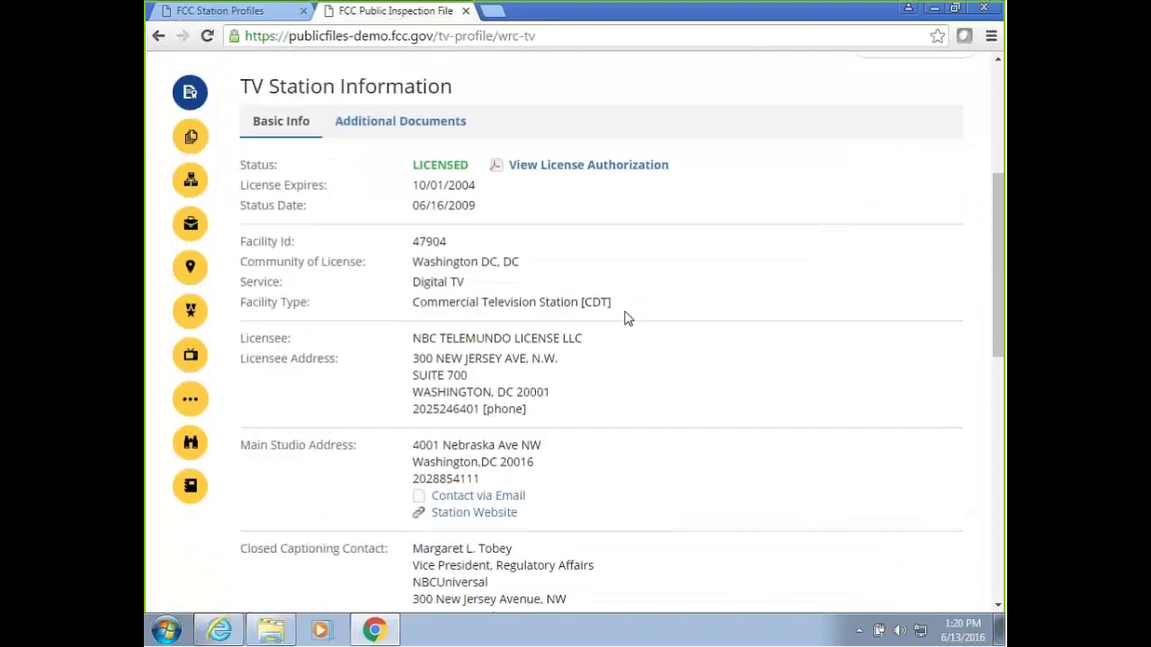
scroll(627, 319, "up", 4)
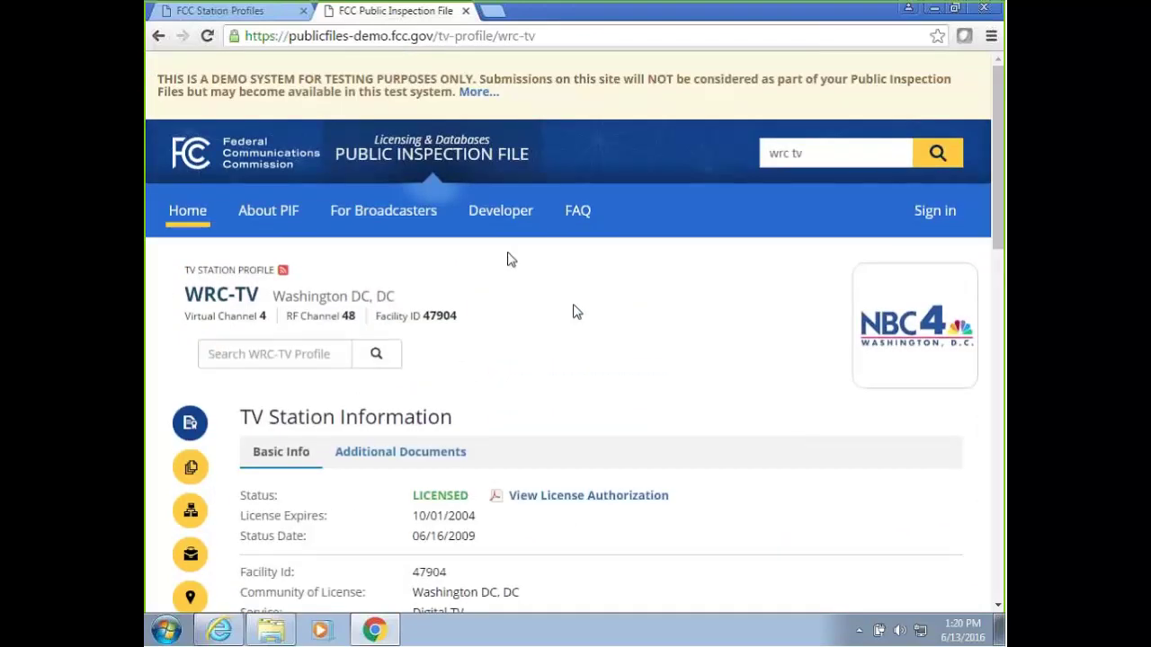
left_click_drag(816, 153, 706, 159)
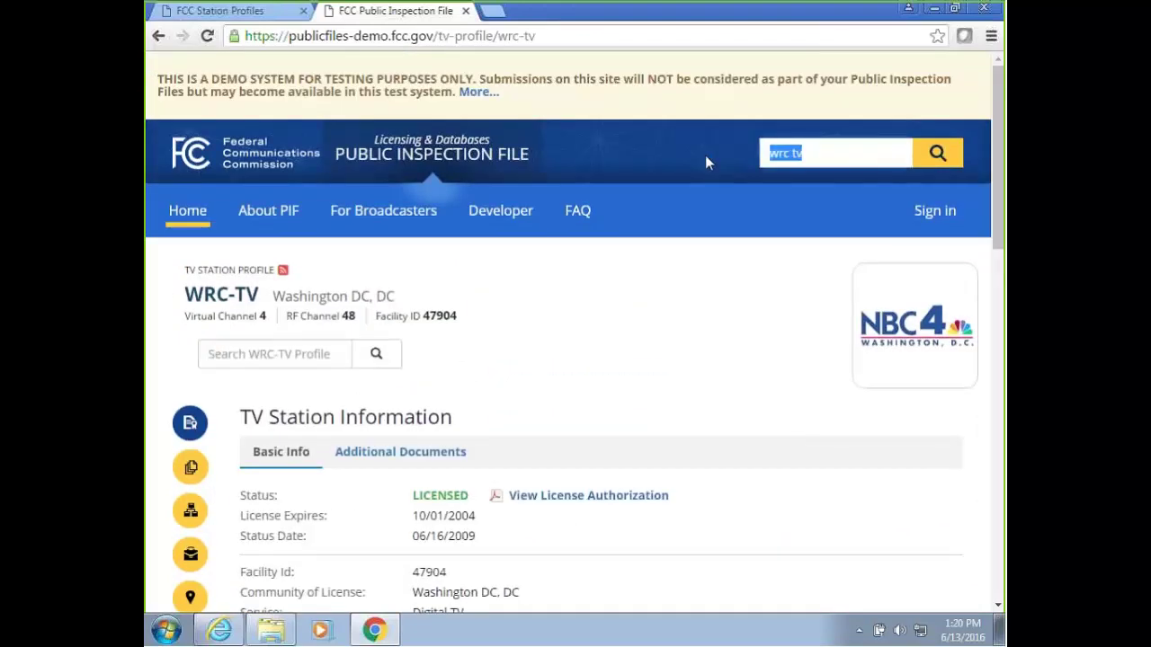
Copy WBIG-FM's facility ID 54459 from its settings and search it in the public tab.
left_click(224, 11)
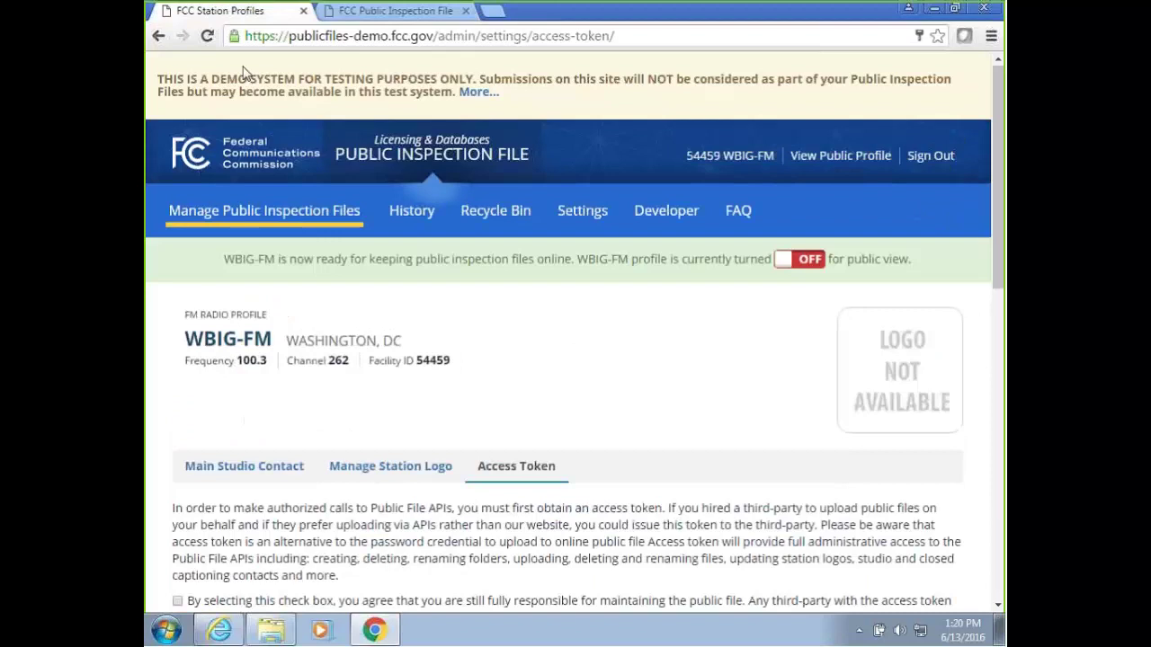
double_click(441, 362)
key("ctrl+c")
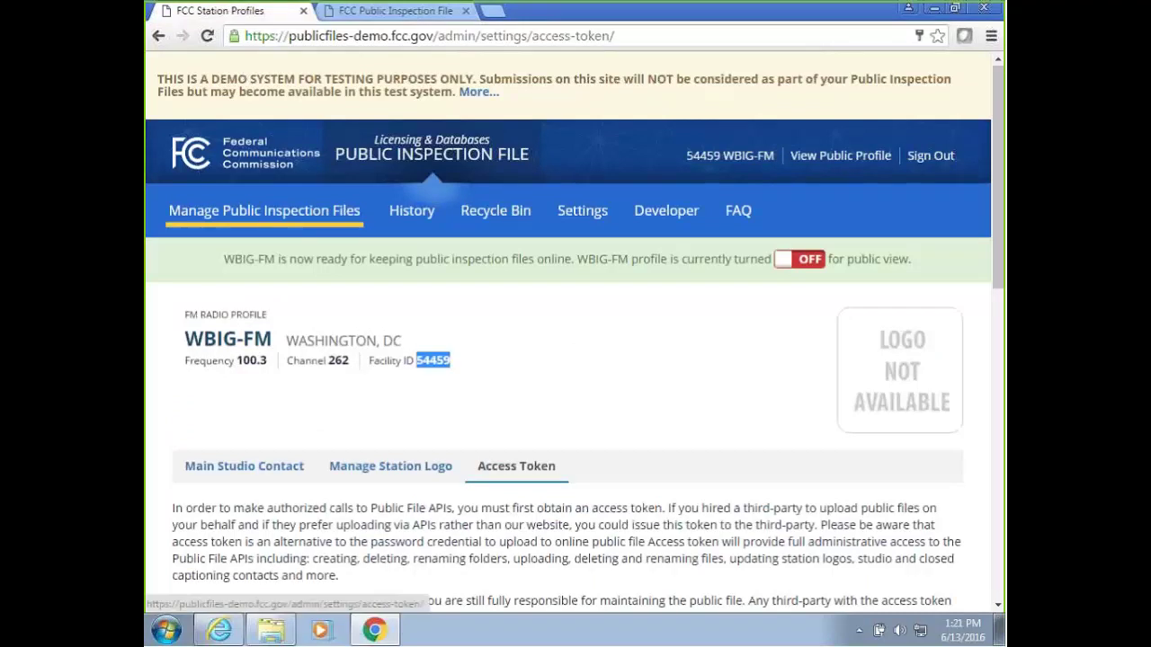
left_click(395, 11)
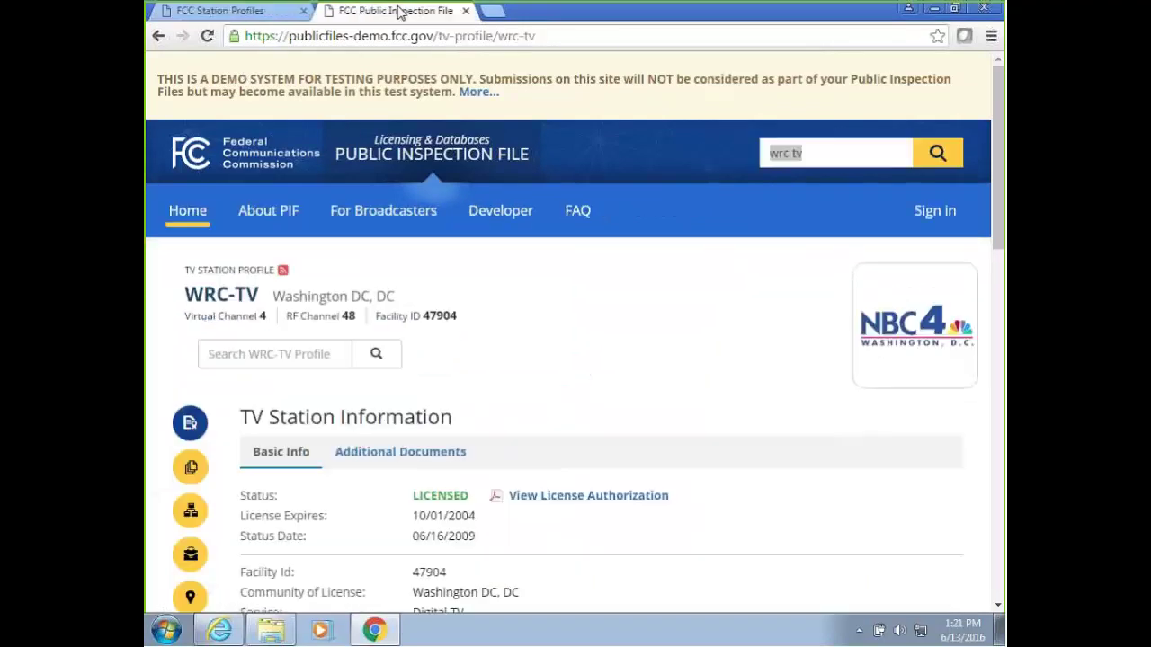
key("ctrl+v")
left_click(926, 161)
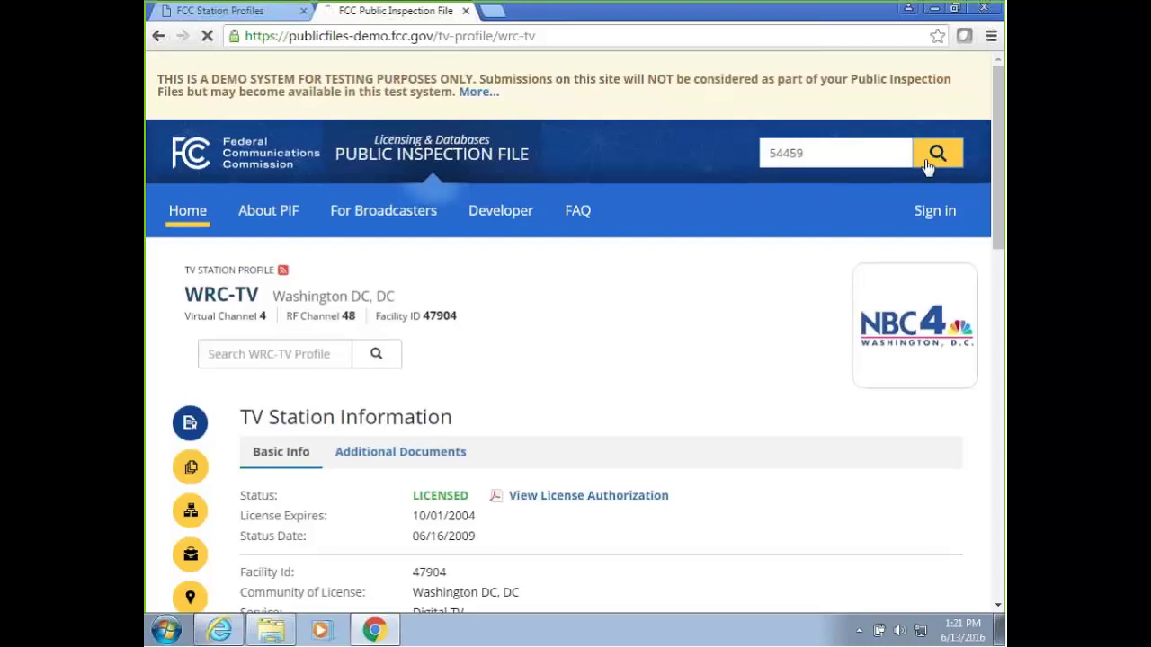
Check WBIG-FM's not-yet-transitioned public notice, then return to its admin settings tab.
scroll(624, 275, "down", 2)
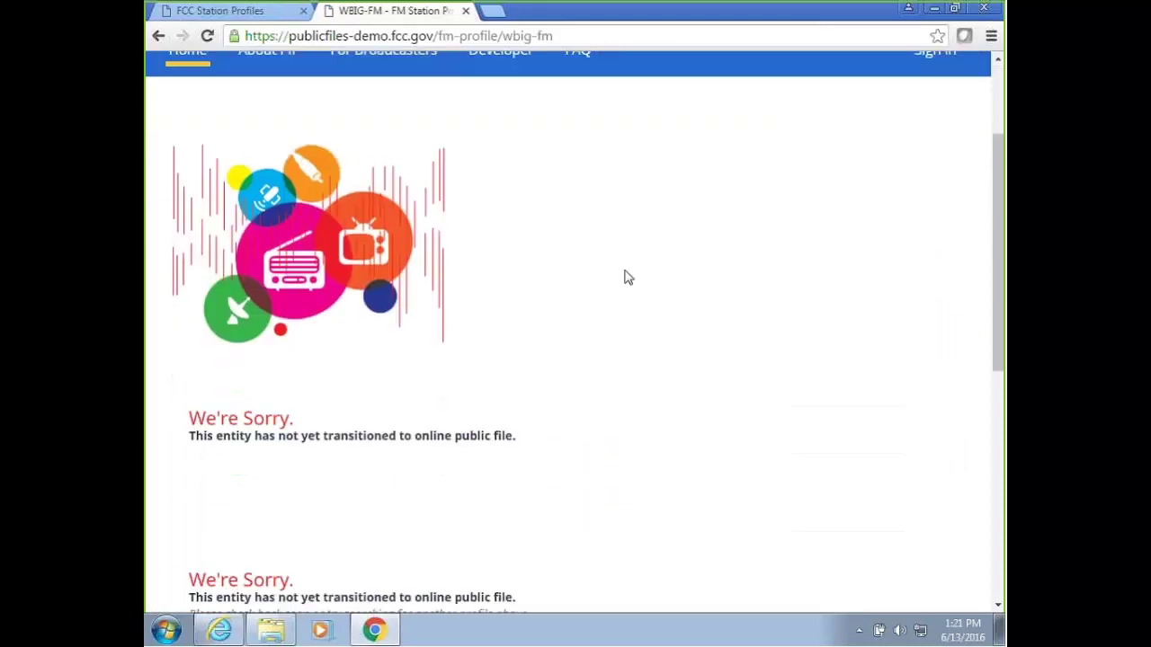
left_click_drag(194, 429, 372, 444)
left_click(530, 445)
left_click(448, 446)
scroll(432, 441, "up", 3)
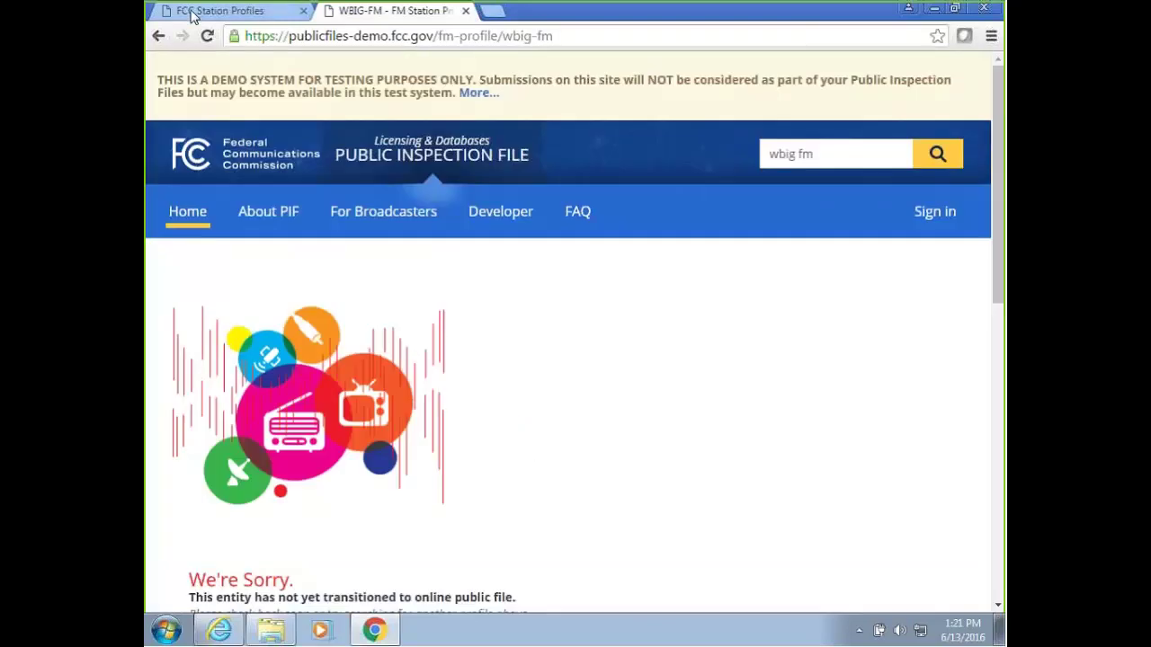
left_click(198, 11)
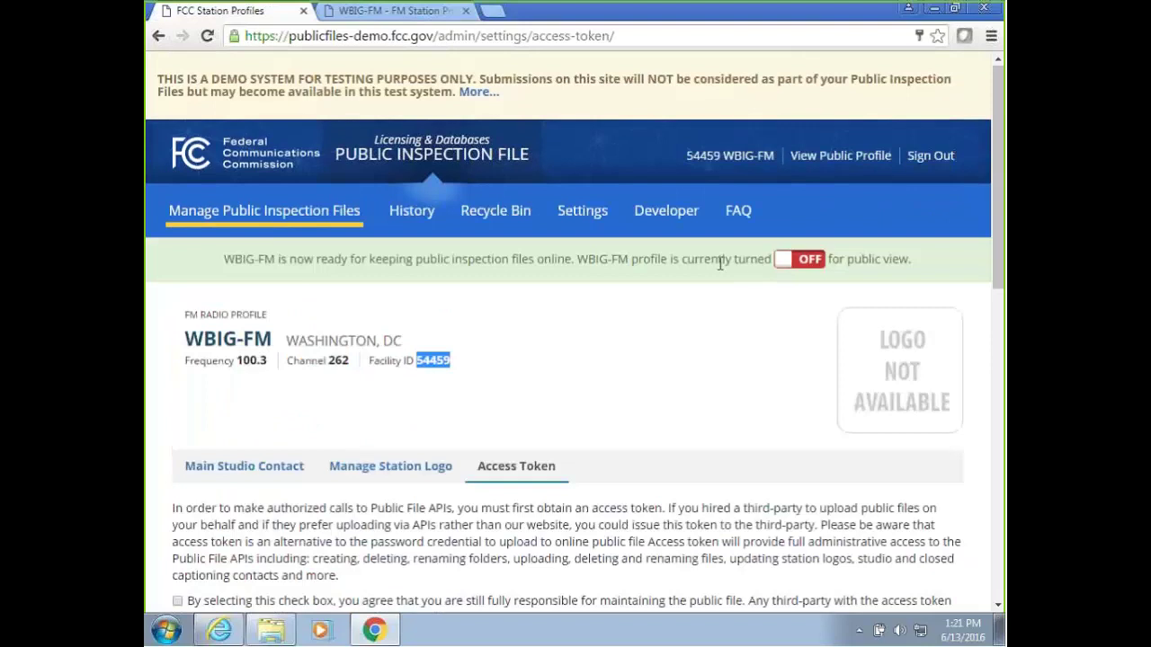
Switch WBIG-FM's public profile from OFF to ON, accepting the upload-going-forward confirmation.
left_click(826, 263)
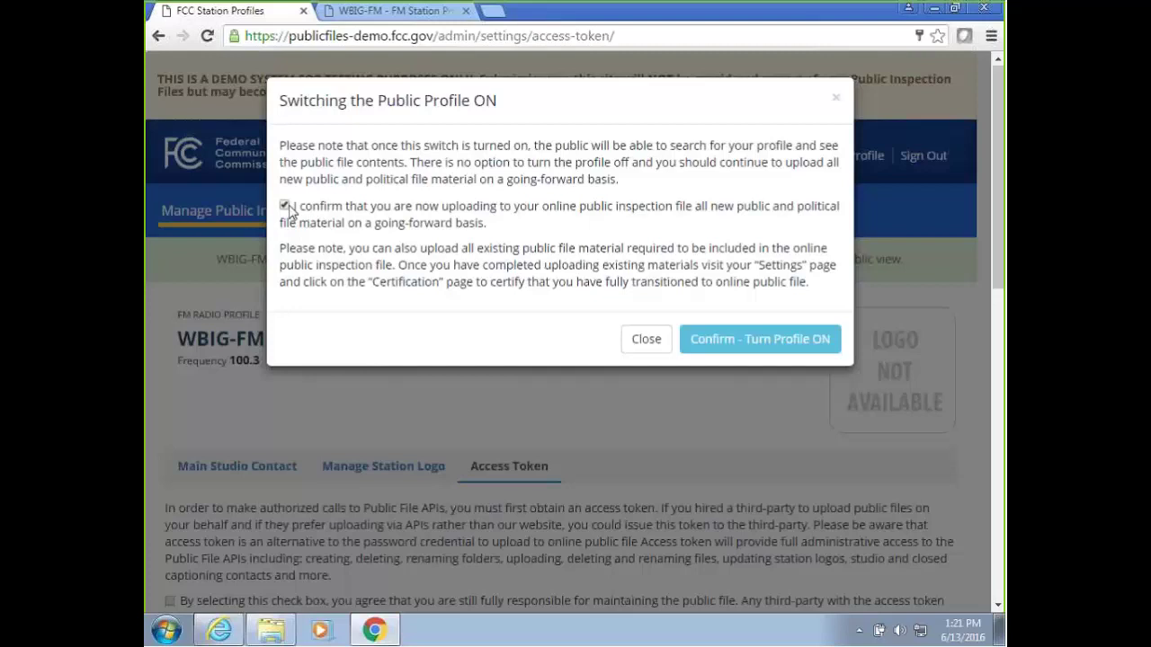
left_click(742, 344)
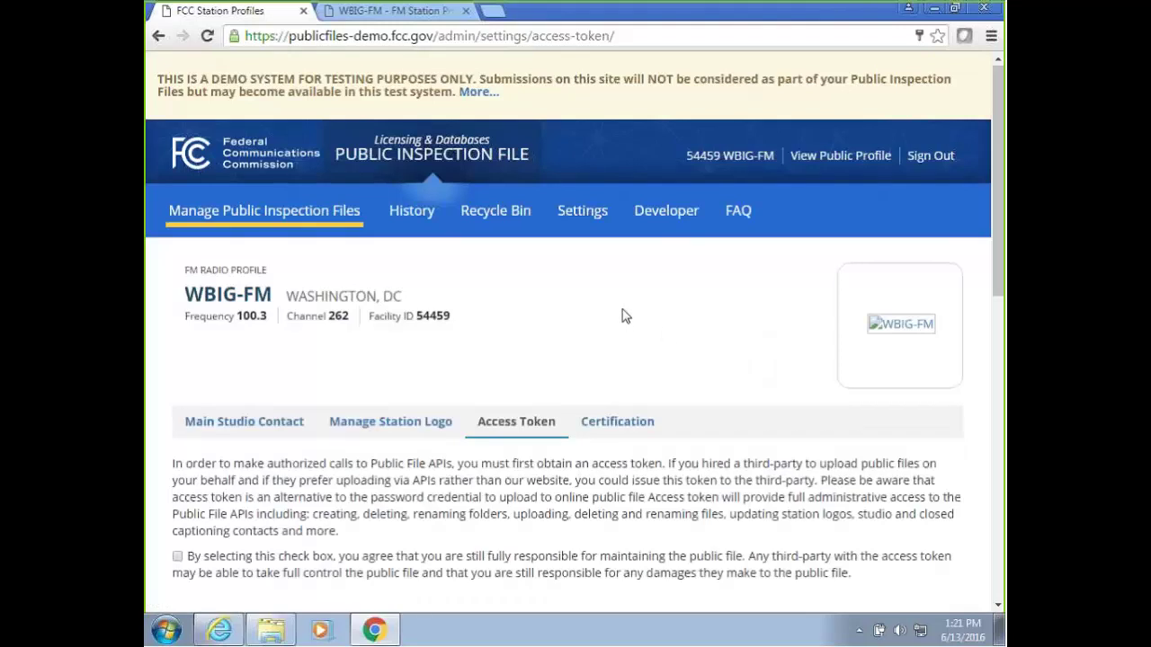
scroll(621, 314, "down", 1)
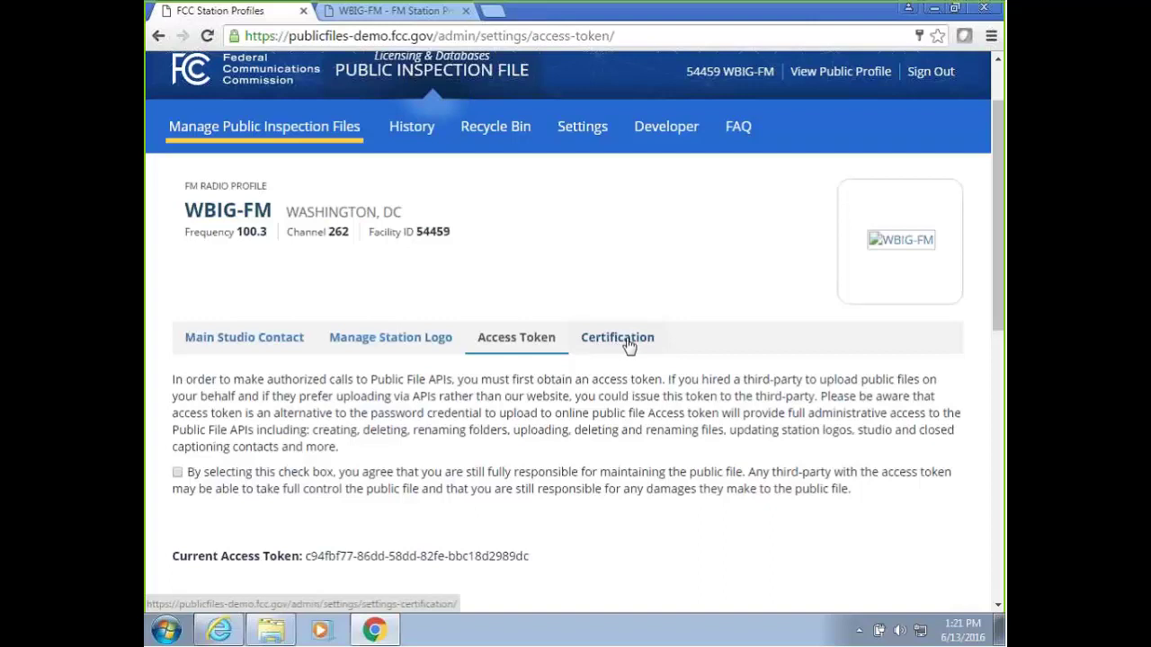
Reload the WBIG-FM public profile page and scroll through it.
left_click(376, 15)
right_click(606, 135)
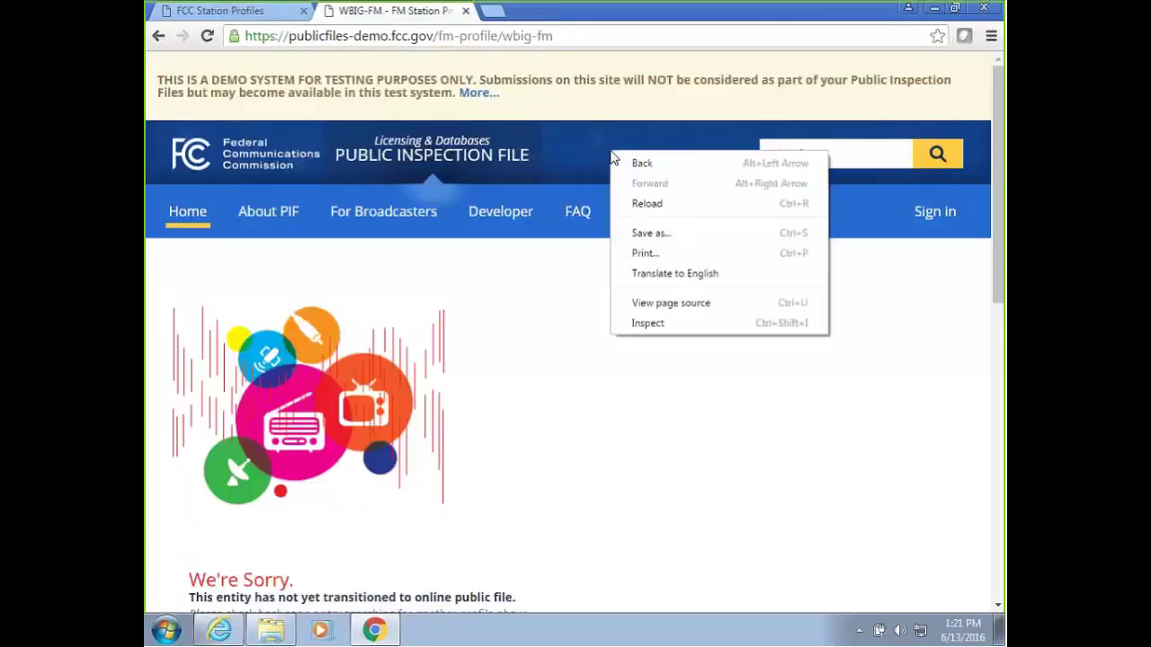
left_click(672, 205)
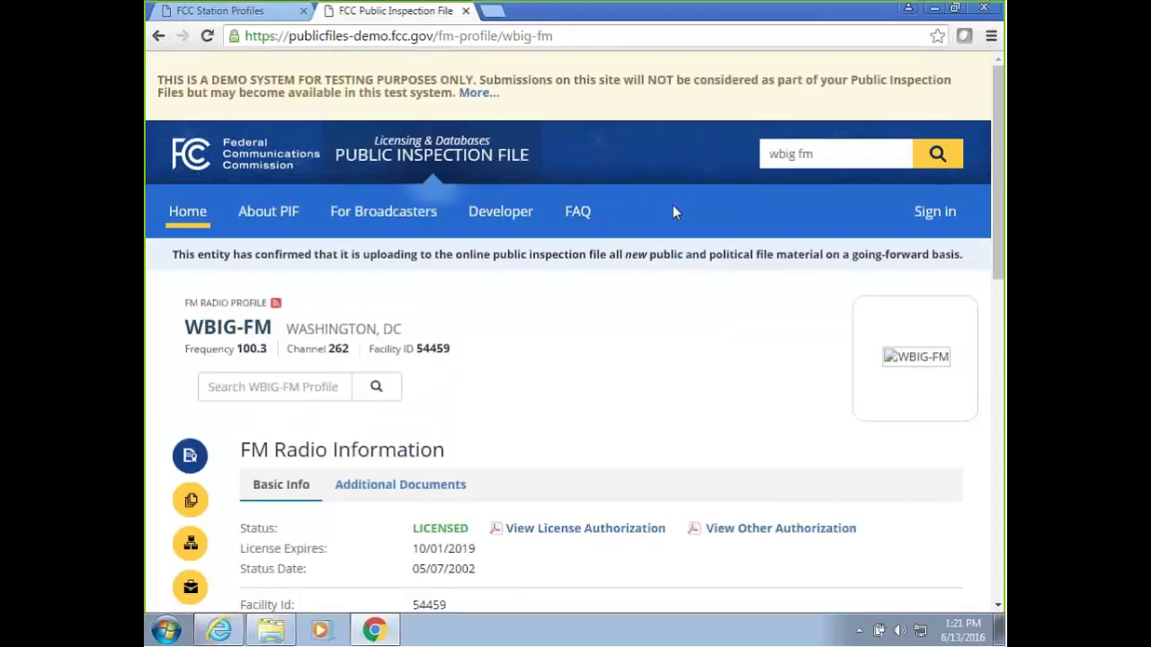
scroll(676, 213, "down", 1)
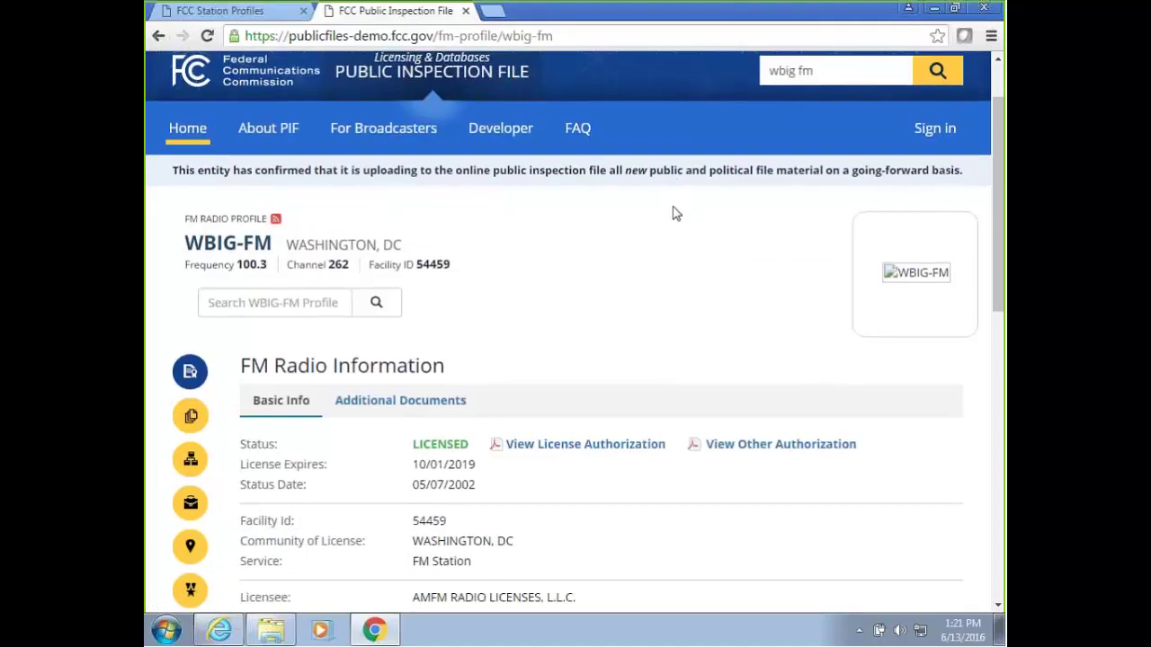
scroll(676, 213, "up", 1)
scroll(676, 213, "down", 3)
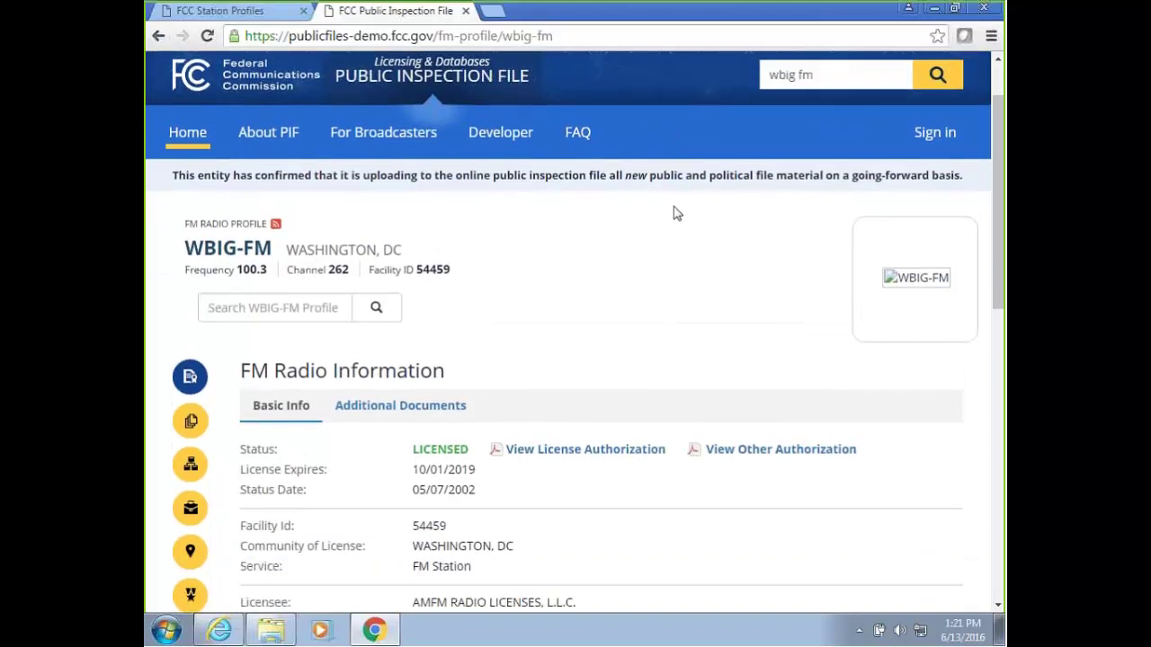
scroll(676, 213, "down", 1)
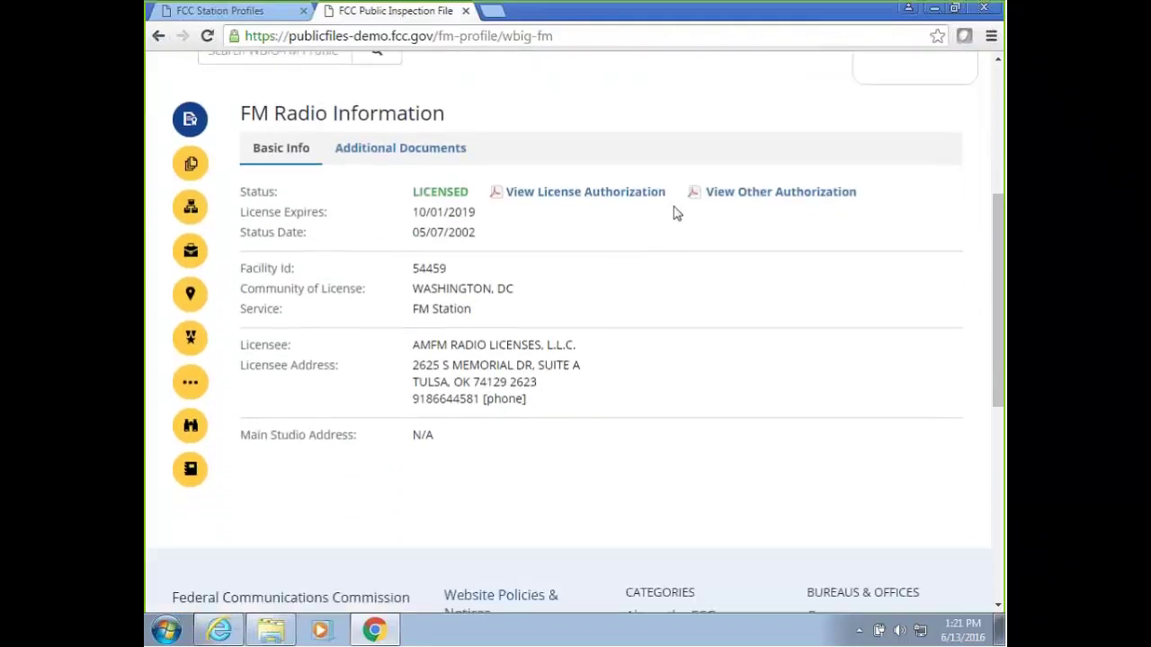
View WBIG-FM's public Applications and Ownership Reports pages, then go back to the admin tab.
left_click(194, 169)
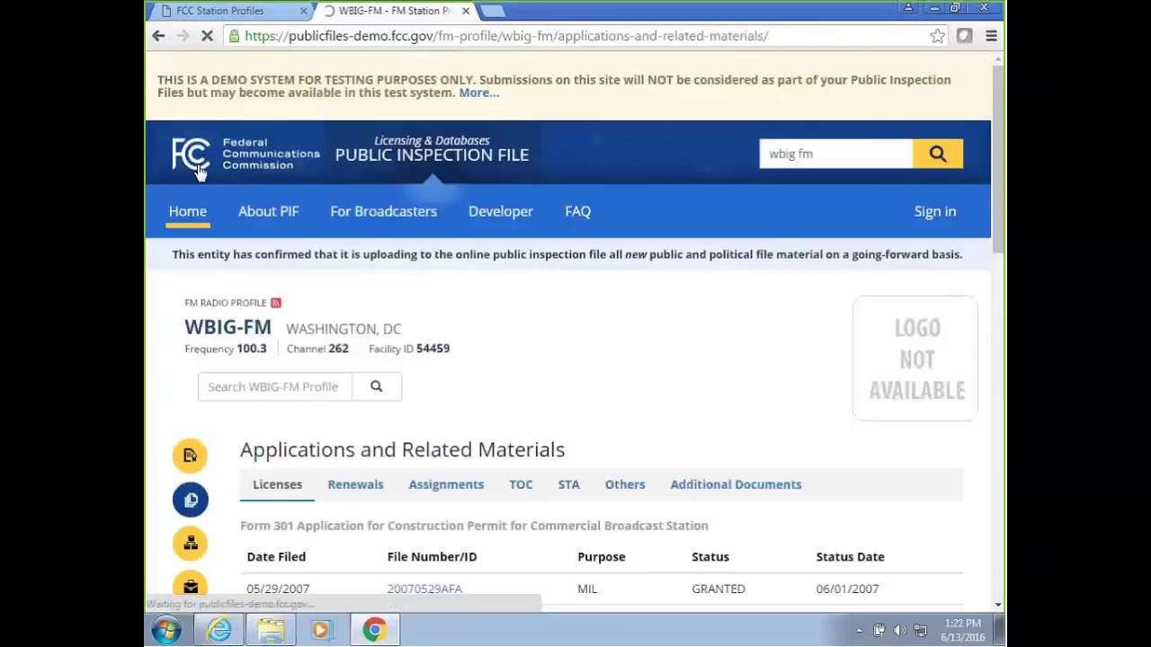
scroll(190, 332, "down", 2)
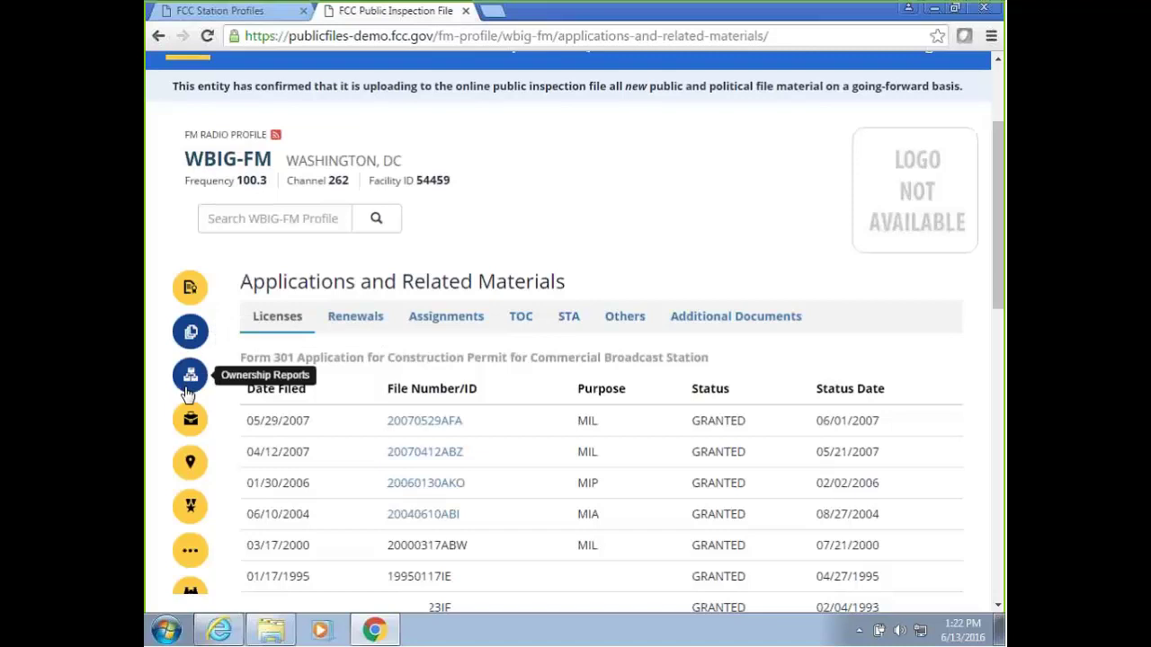
left_click(192, 376)
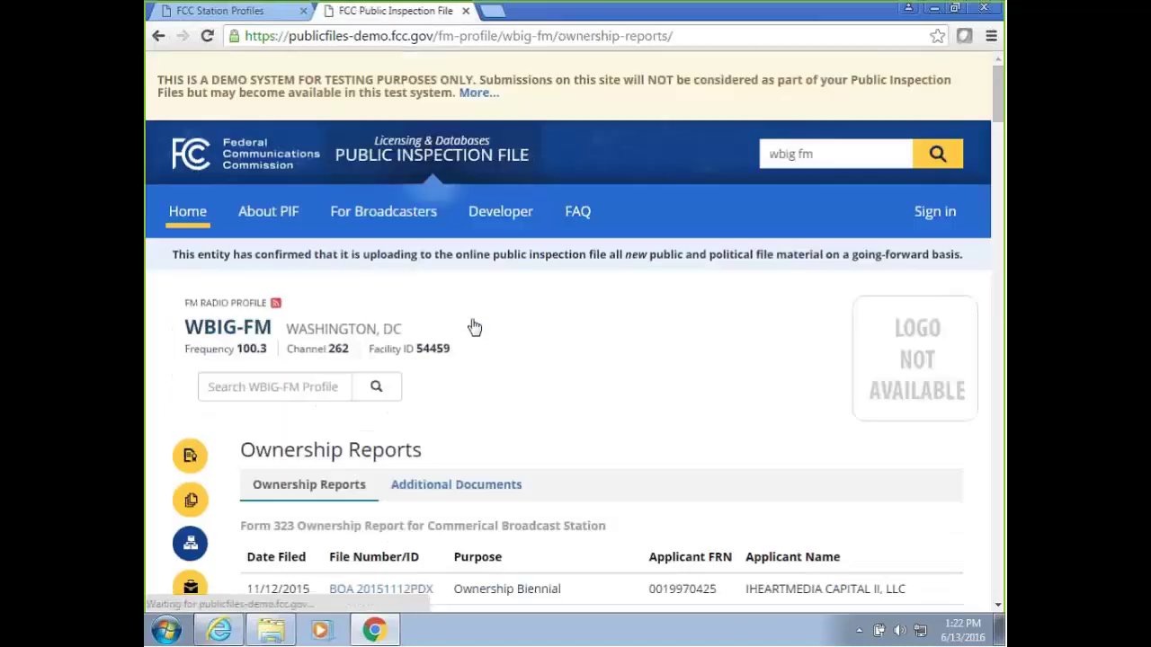
left_click(219, 12)
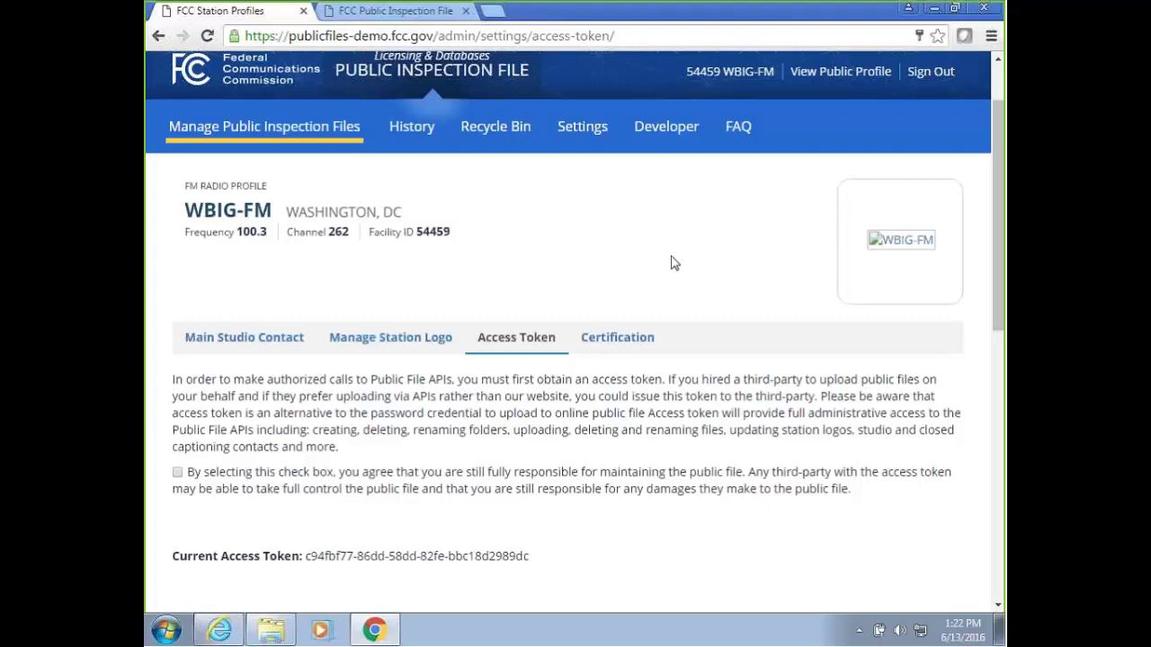
Certify in WBIG-FM's certification settings that all existing public file material is uploaded.
left_click(620, 339)
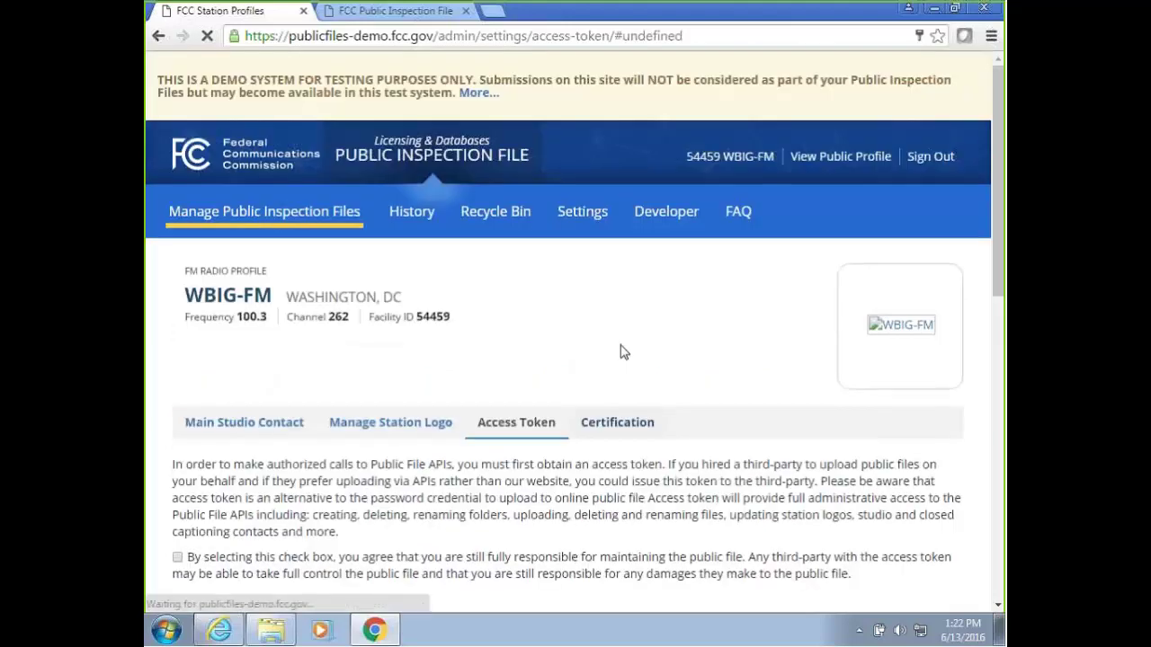
scroll(652, 333, "down", 1)
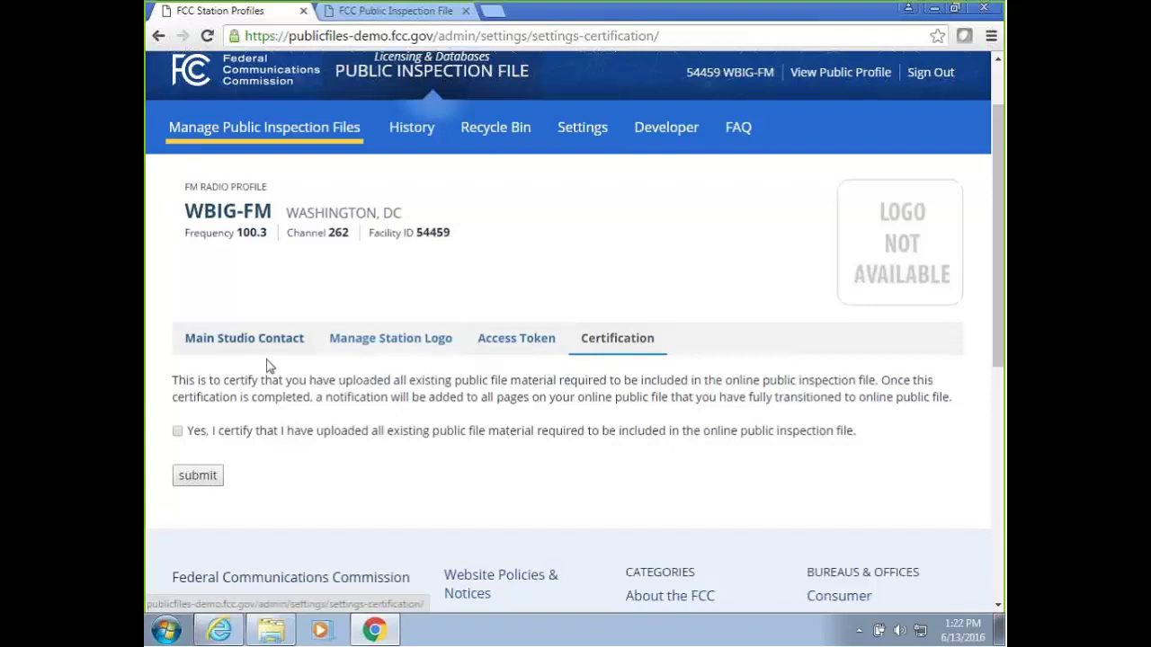
left_click(177, 432)
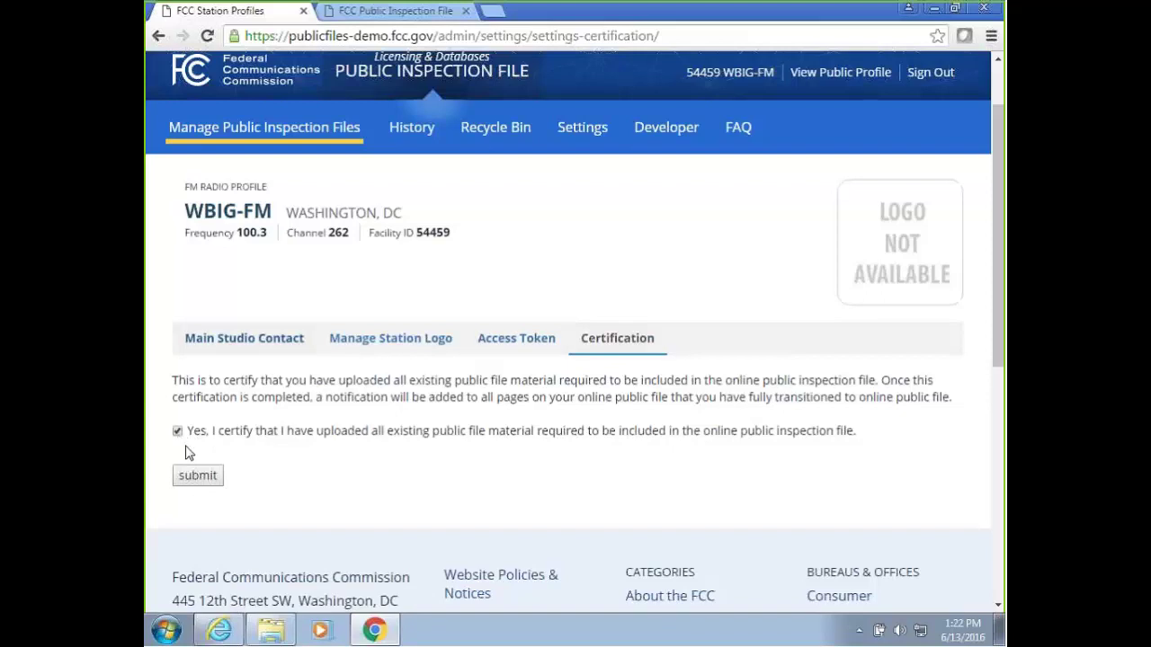
Highlight the entity uploading notice on WBIG-FM's public Ownership Reports page.
mouse_move(357, 126)
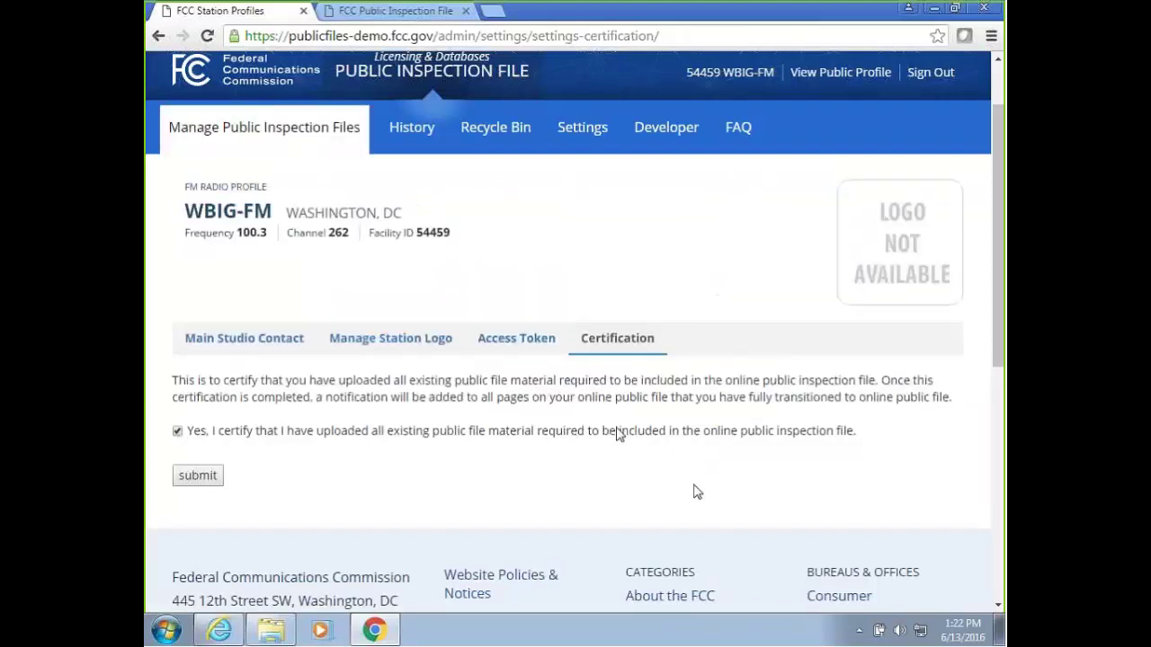
key("ctrl+Tab")
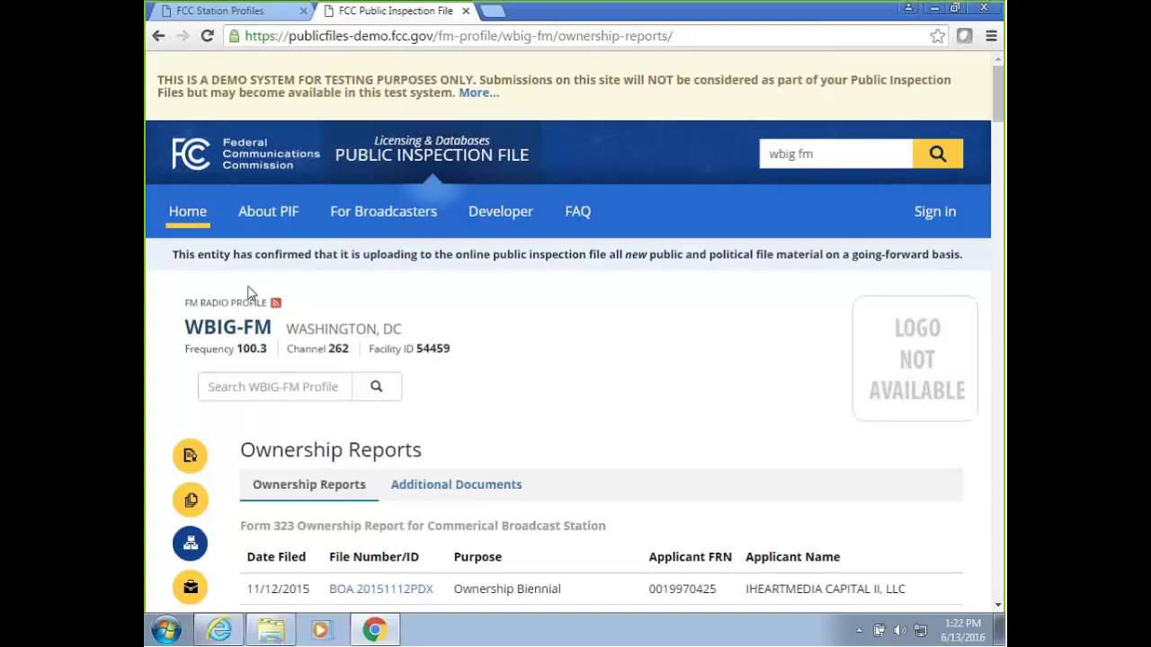
left_click_drag(176, 255, 961, 253)
left_click(284, 254)
Submit WBIG-FM's certification, entering the certifier's first and last name in Certifier Details.
left_click(230, 10)
left_click(197, 478)
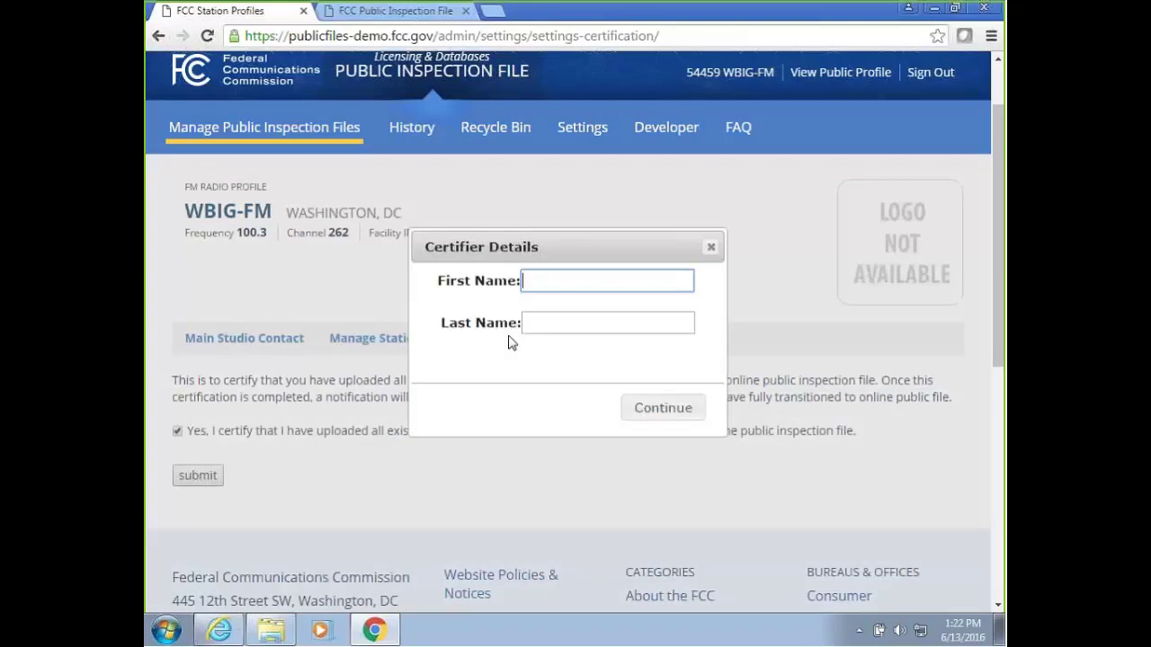
type("FCC")
key("Tab")
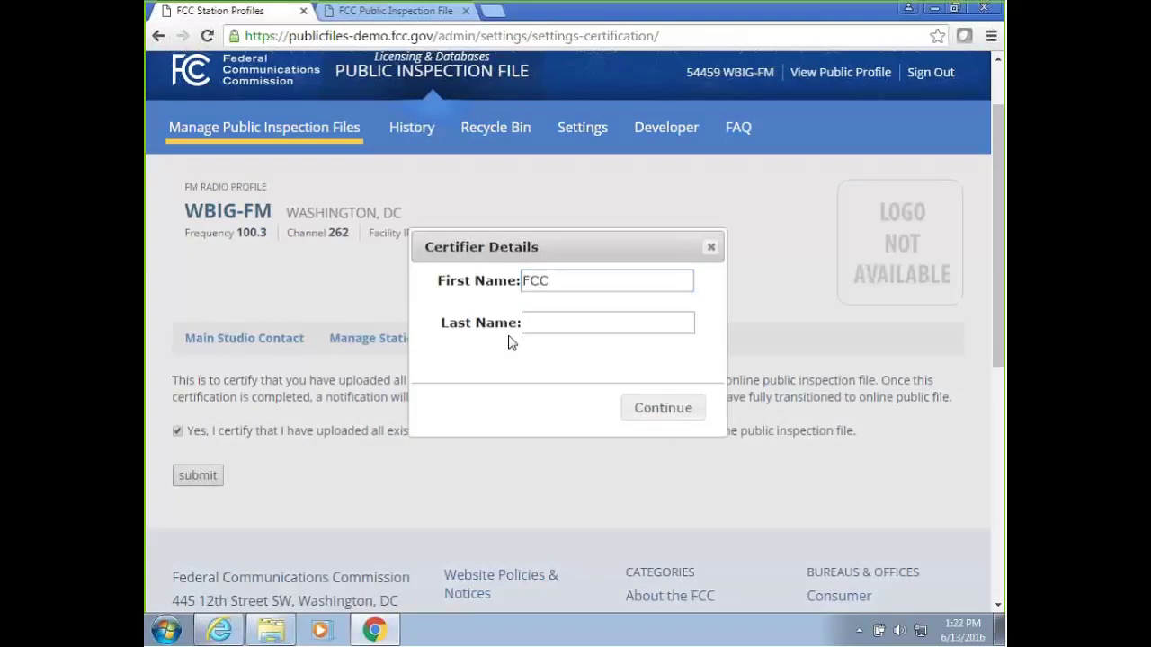
type("Test")
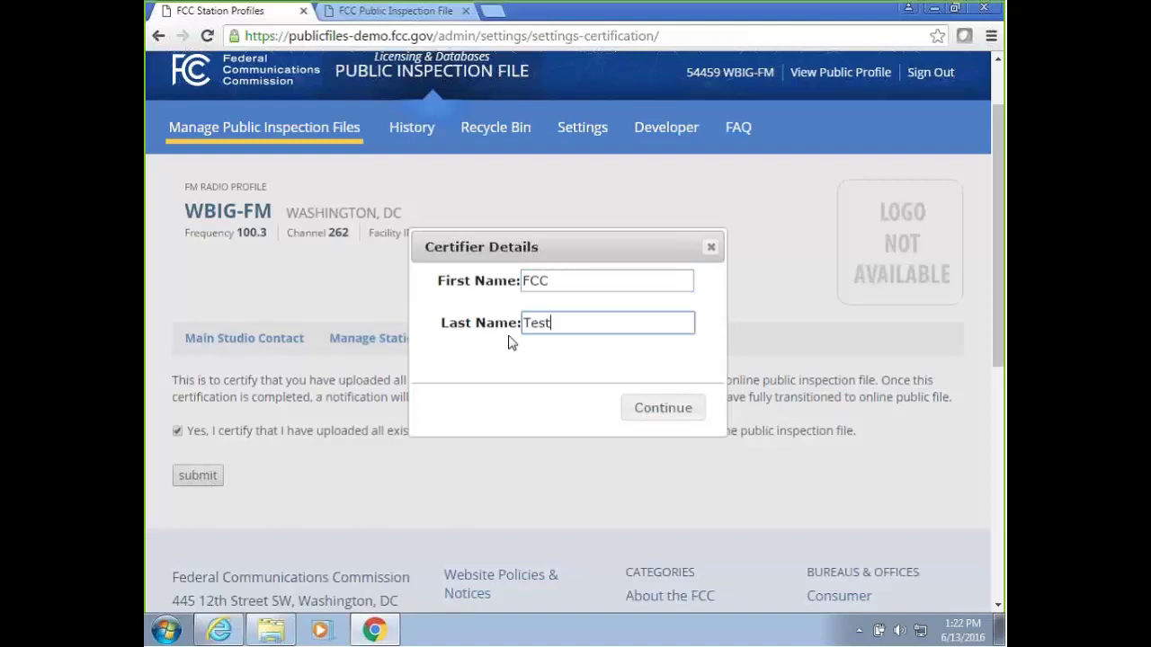
left_click(689, 410)
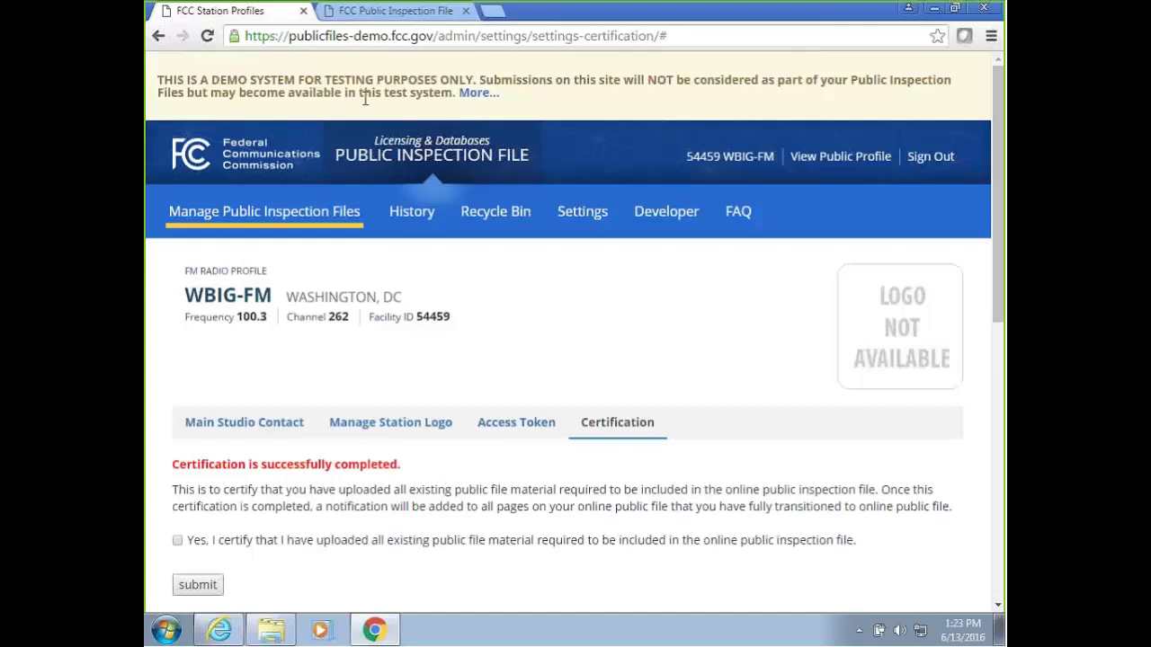
Reload WBIG-FM's public profile to see the completed-uploading notice, then return to certification settings.
left_click(386, 12)
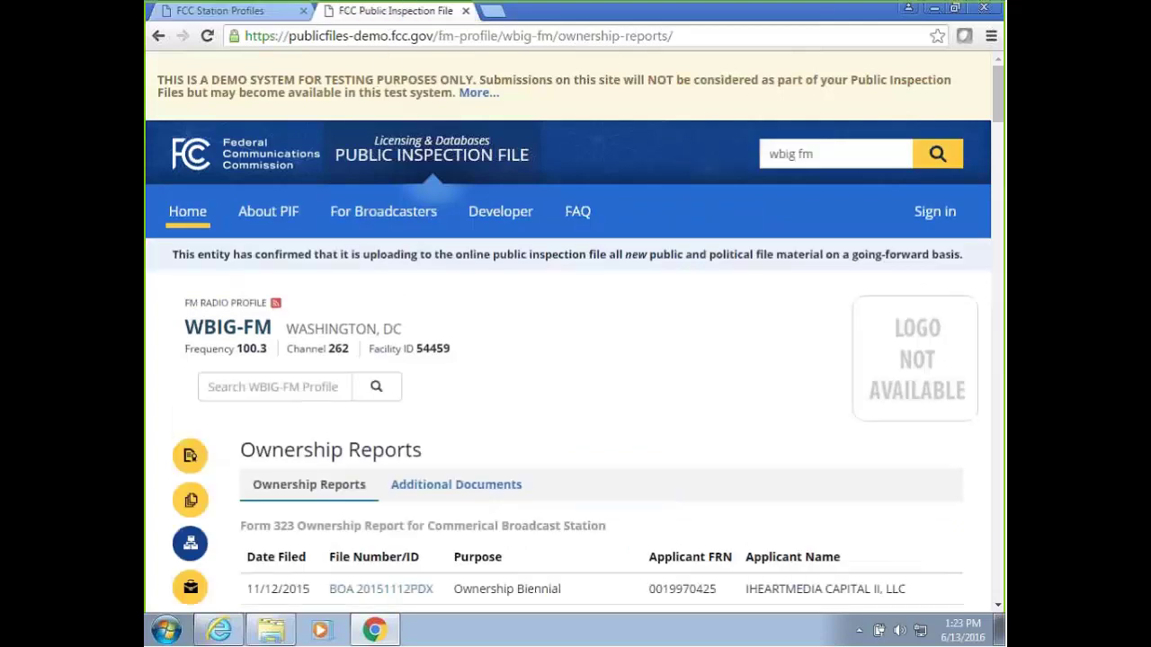
right_click(597, 302)
left_click(634, 353)
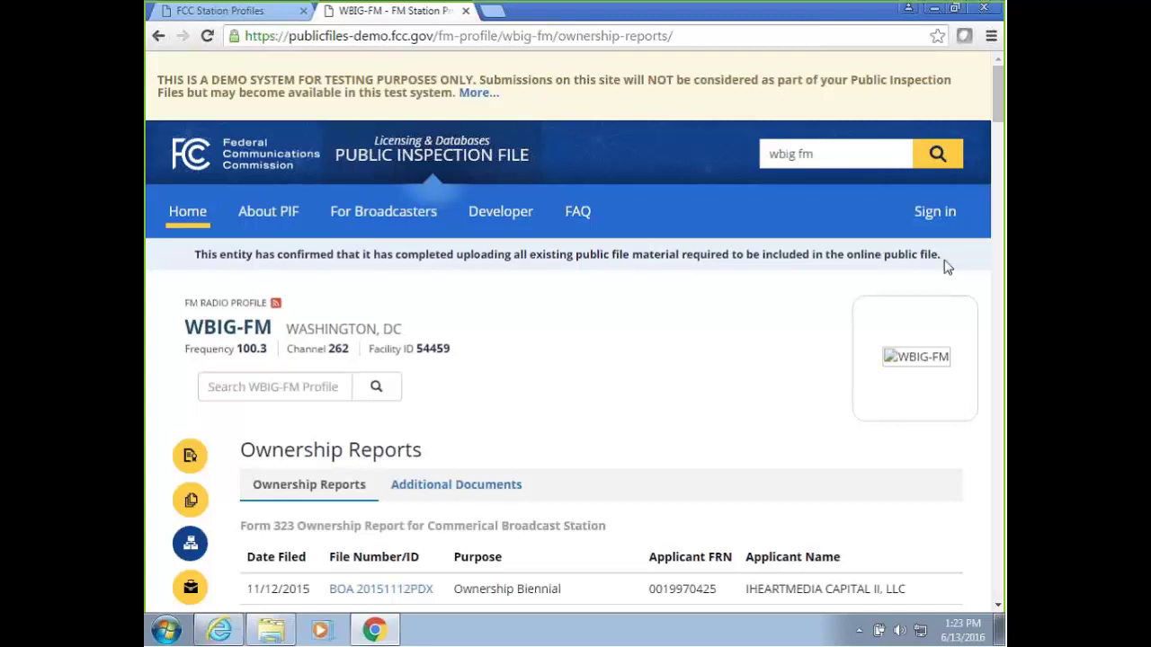
left_click_drag(944, 261, 164, 259)
left_click(205, 252)
left_click(230, 11)
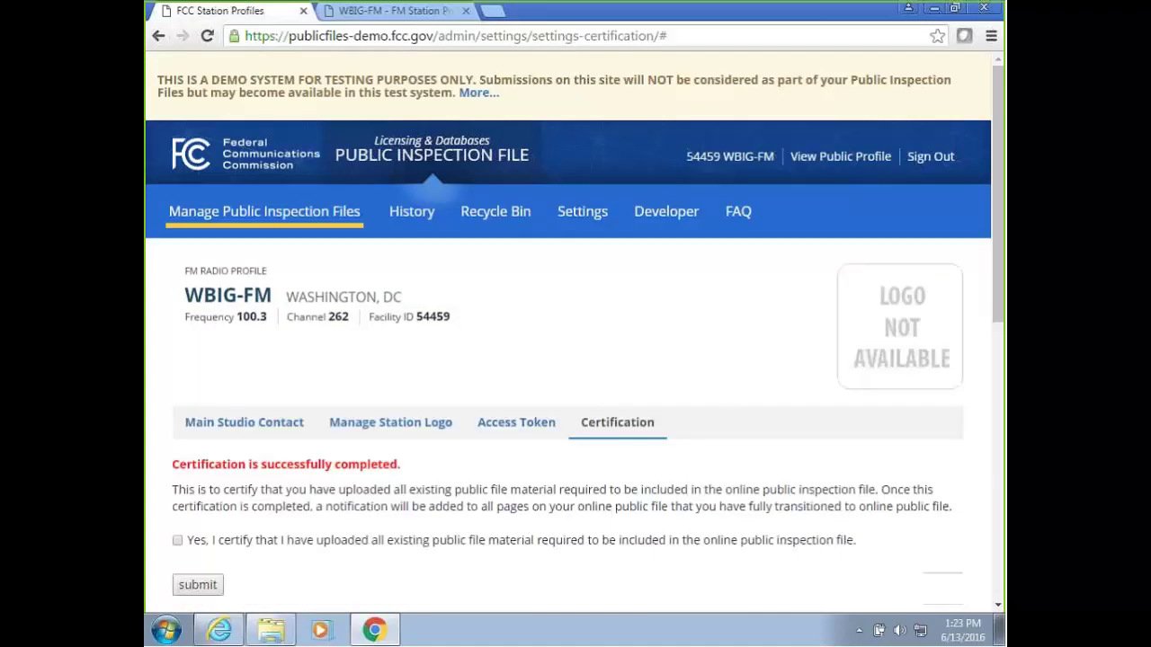
scroll(730, 388, "down", 2)
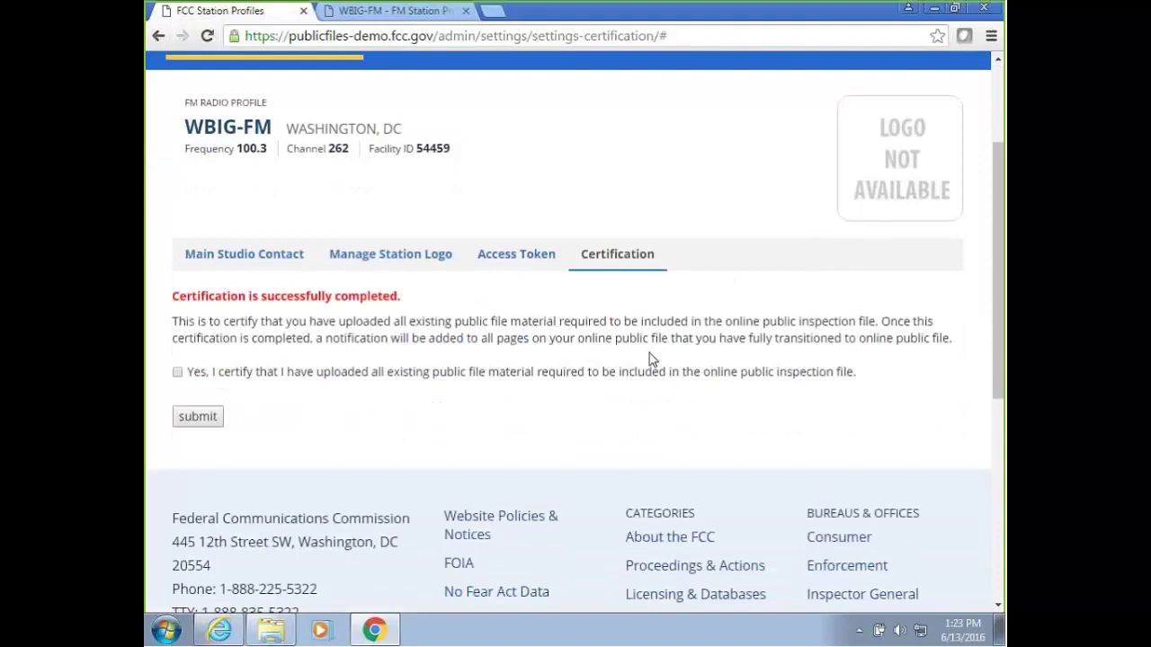
scroll(652, 360, "up", 1)
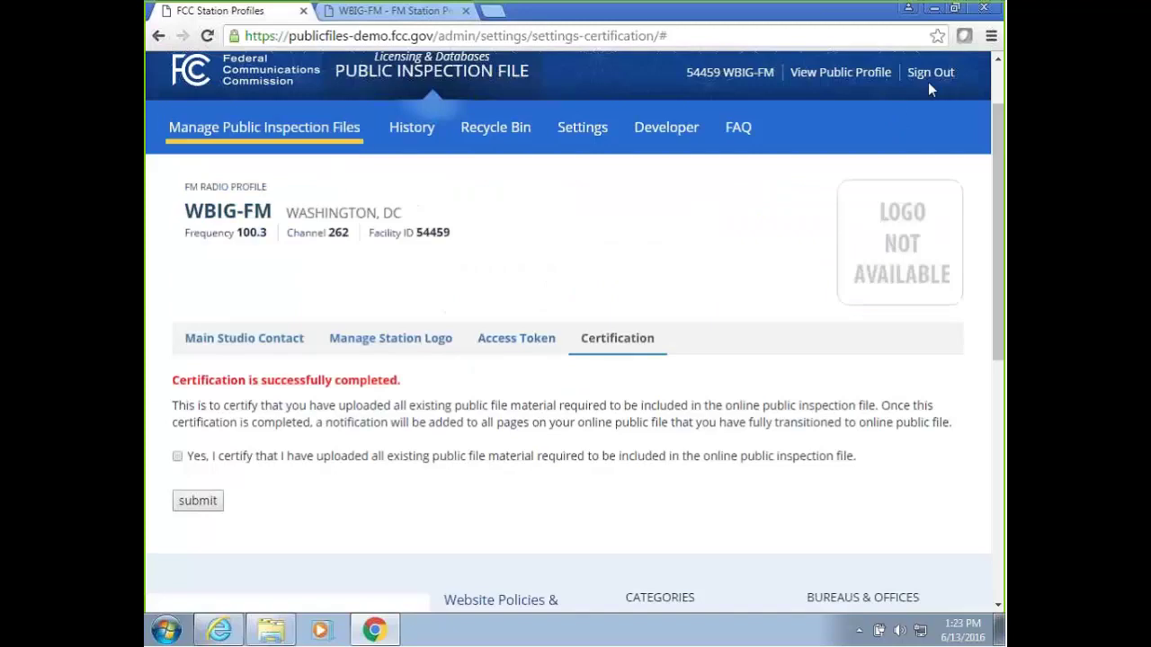
Sign out of WBIG-FM and look at the Owner Sign In form and its FRN help.
left_click(933, 79)
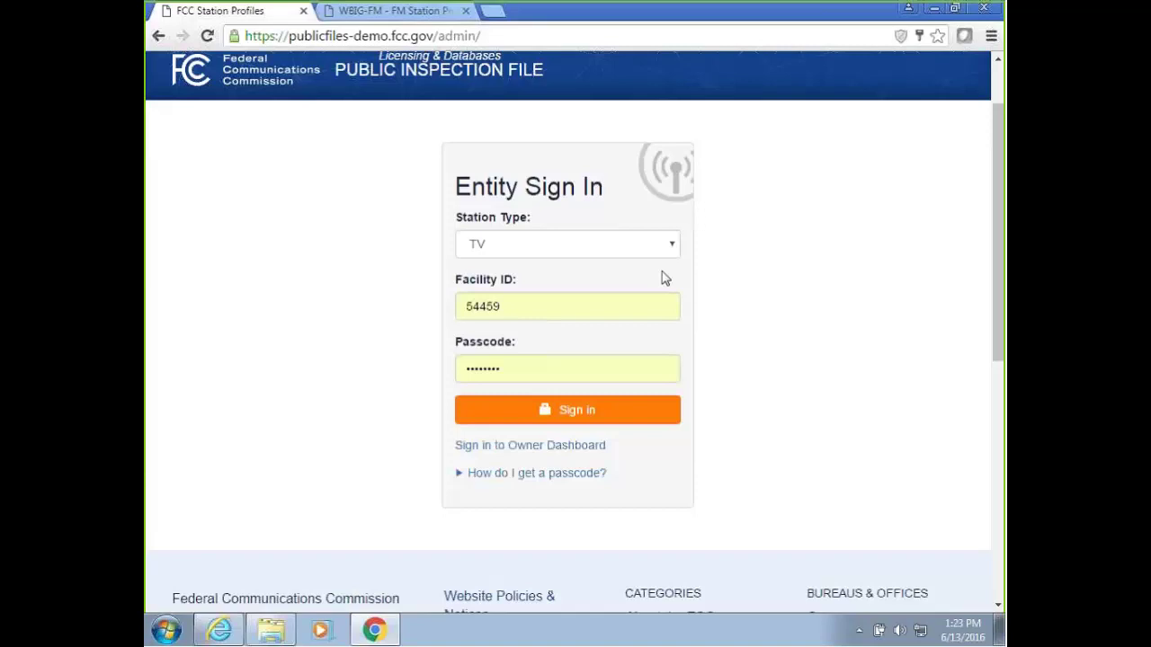
left_click(575, 446)
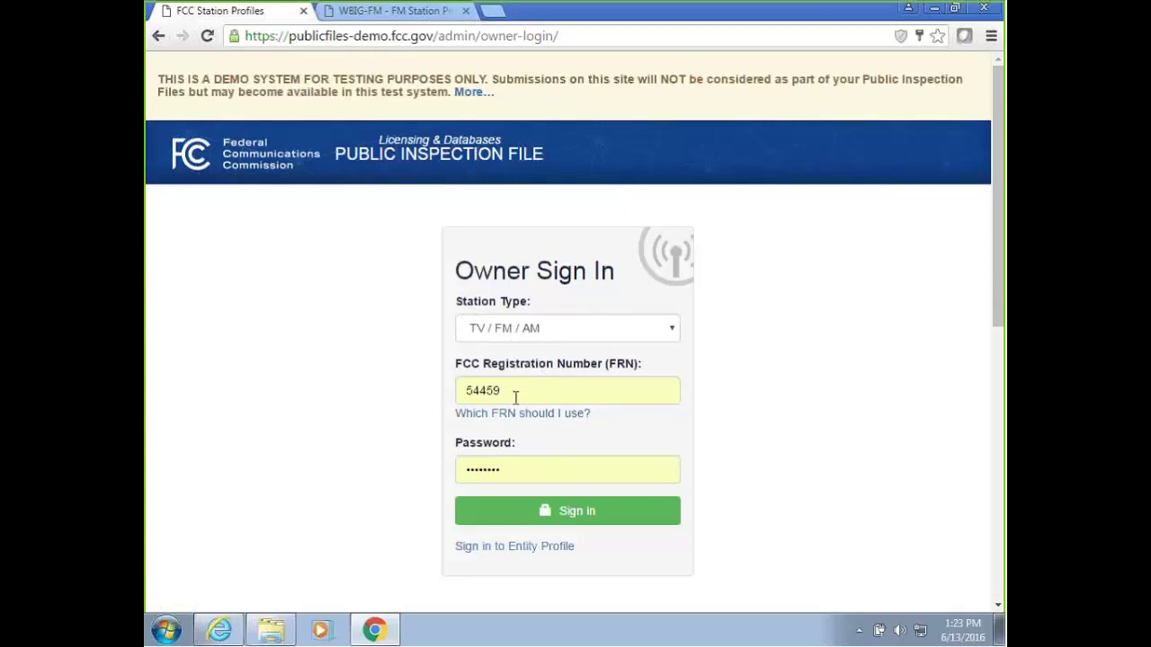
left_click(498, 419)
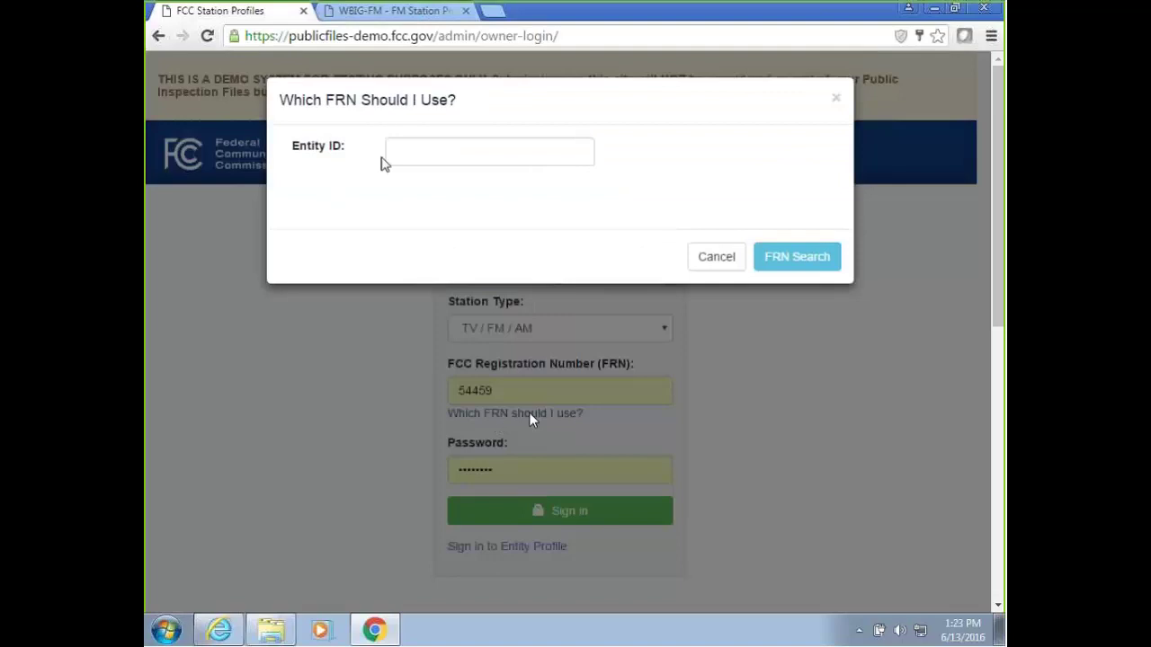
left_click(424, 152)
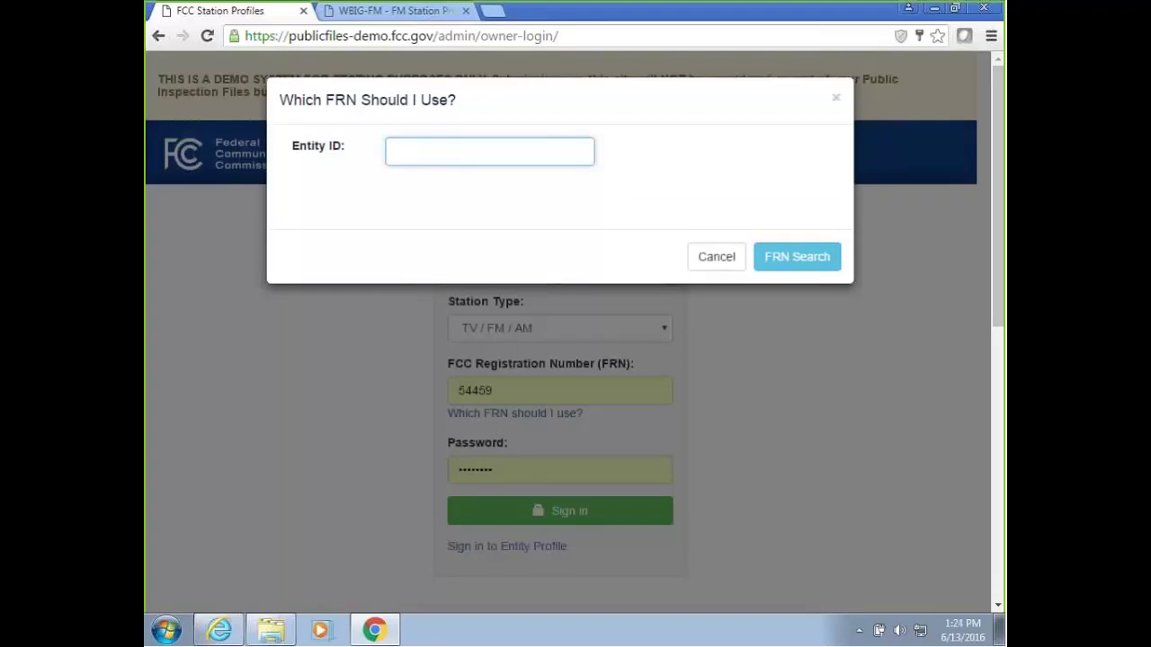
left_click(836, 97)
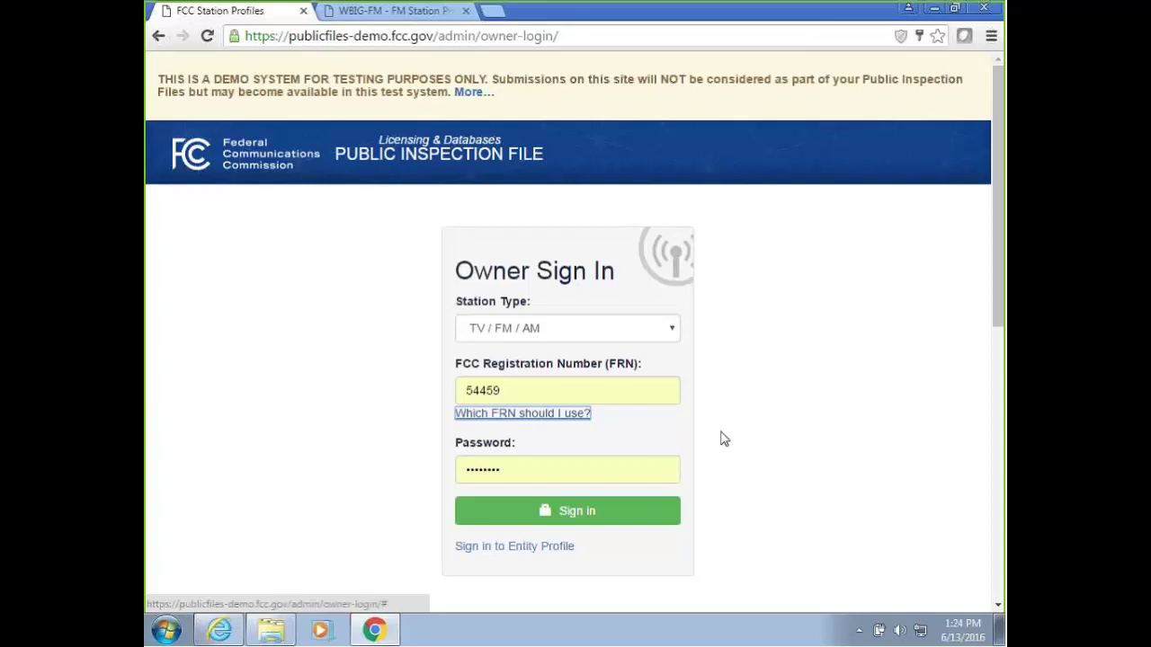
Sign back in on Entity Sign In as an FM station, facility ID 54459.
left_click(548, 559)
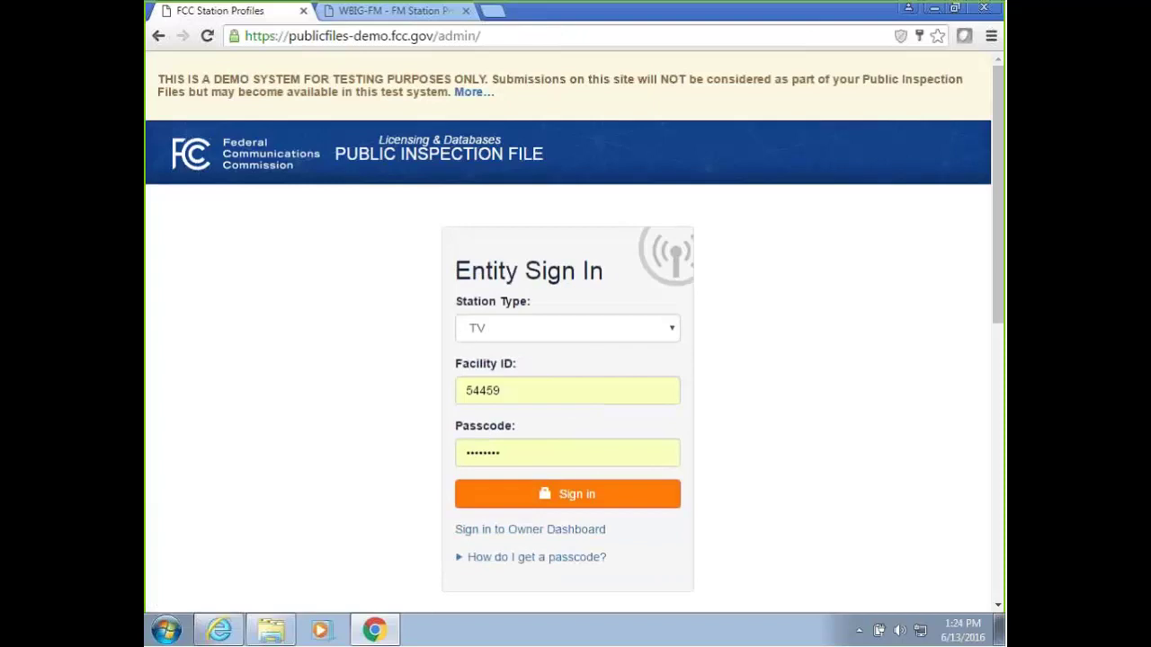
left_click(521, 329)
left_click(513, 380)
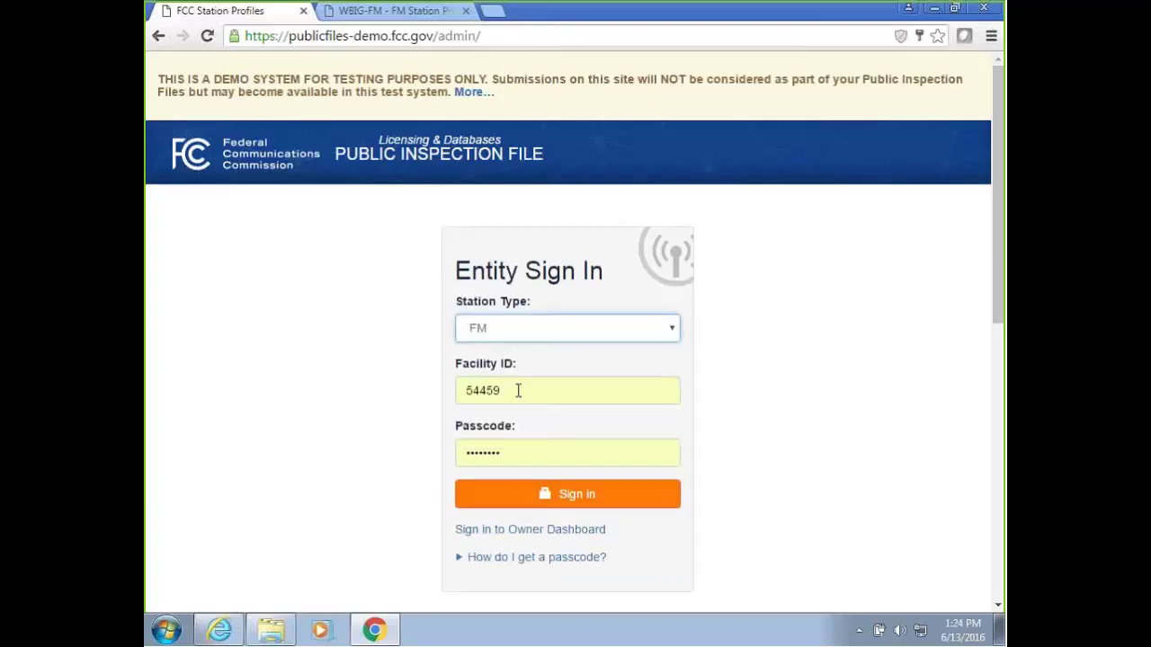
left_click(527, 503)
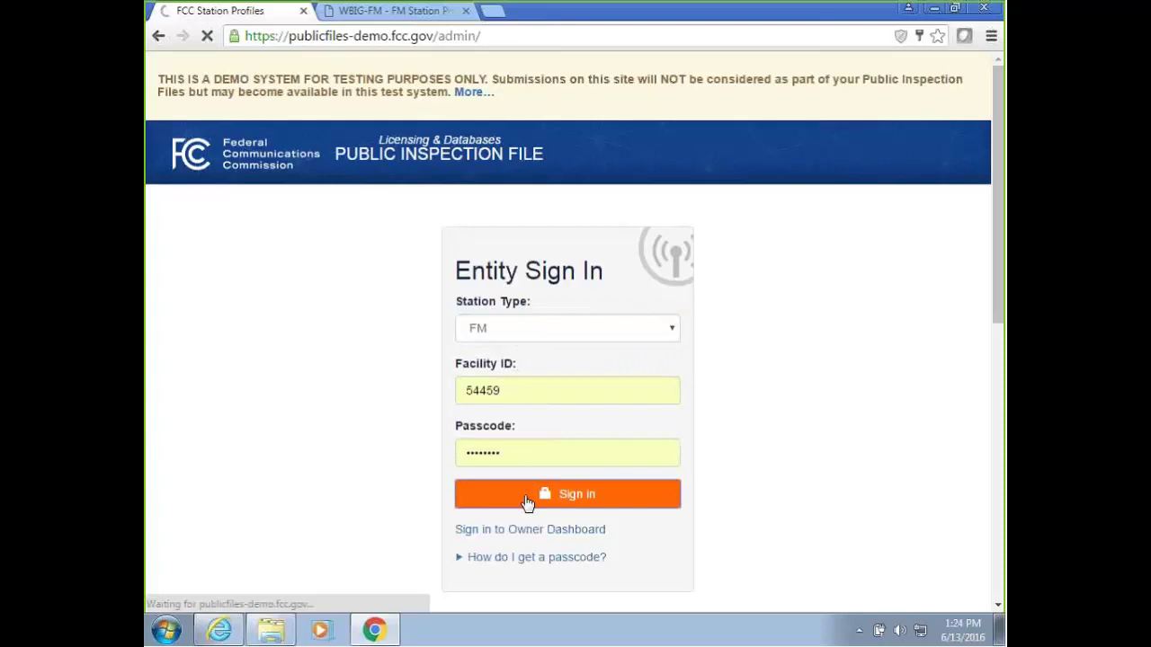
Browse the WBIG-FM dashboard's manageable public file sections, then bring up the public Ownership Reports tab.
left_click(278, 222)
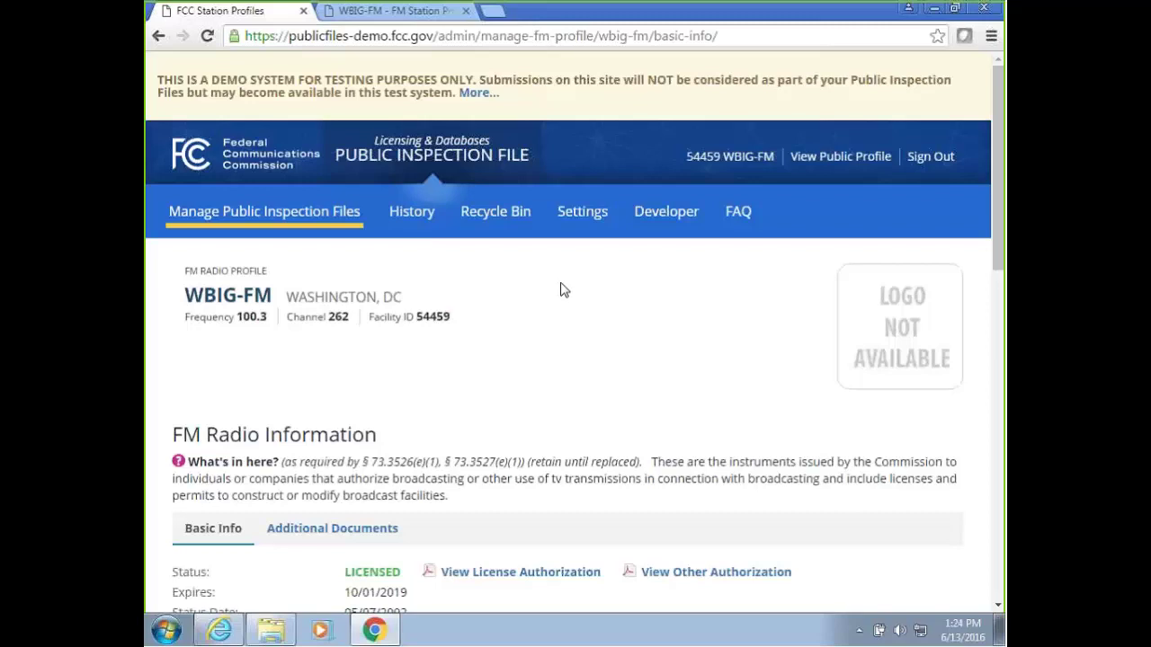
scroll(560, 290, "down", 1)
scroll(560, 290, "up", 1)
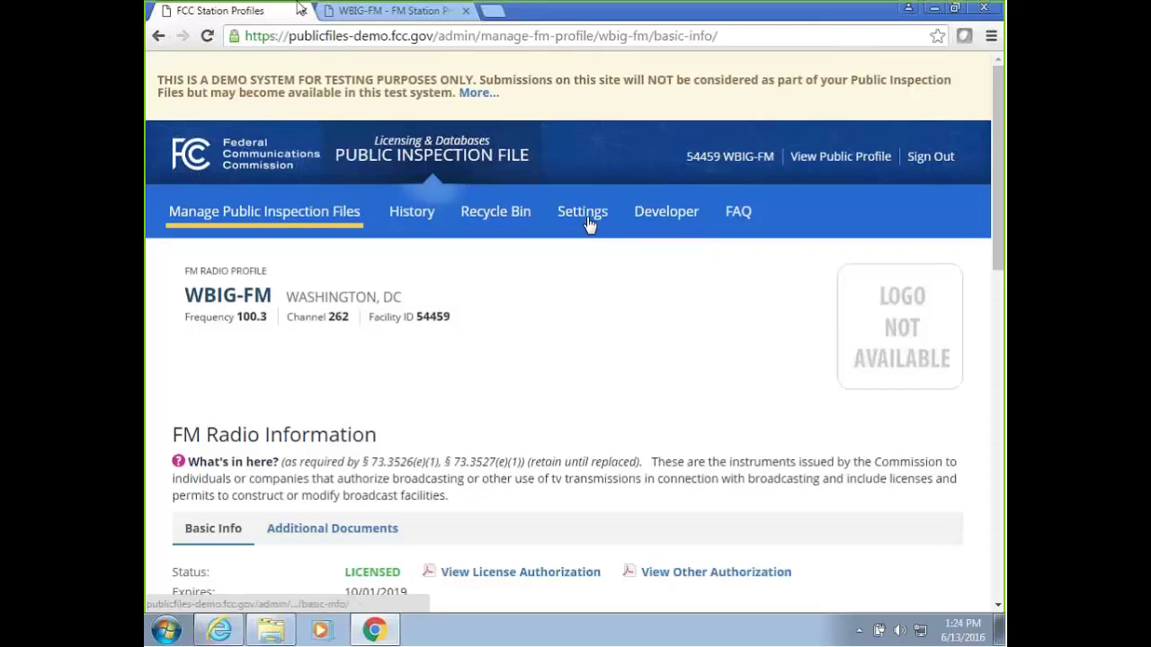
left_click(363, 10)
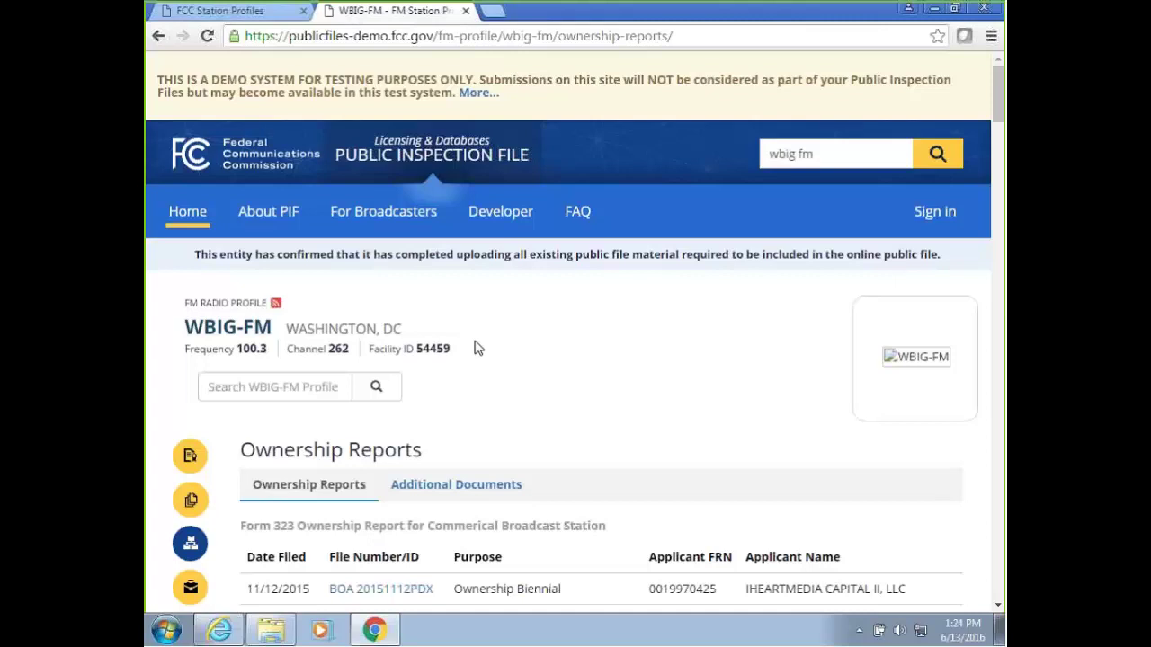
Sign out of WBIG-FM and set the sign-in Station Type to AM.
left_click(224, 11)
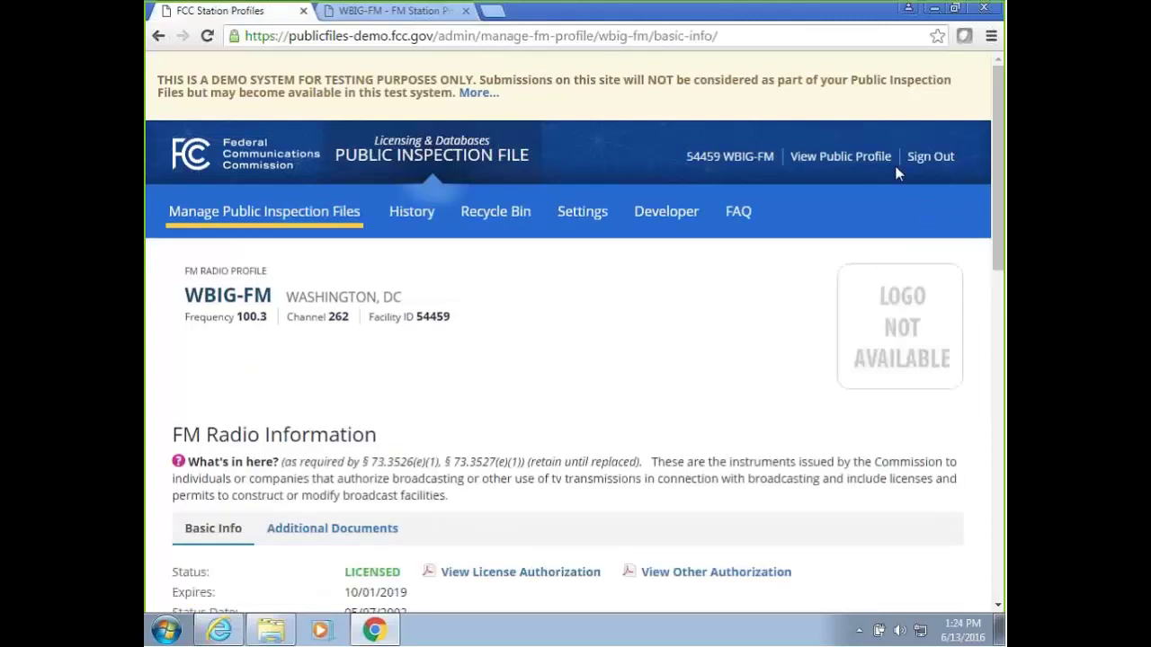
left_click(931, 156)
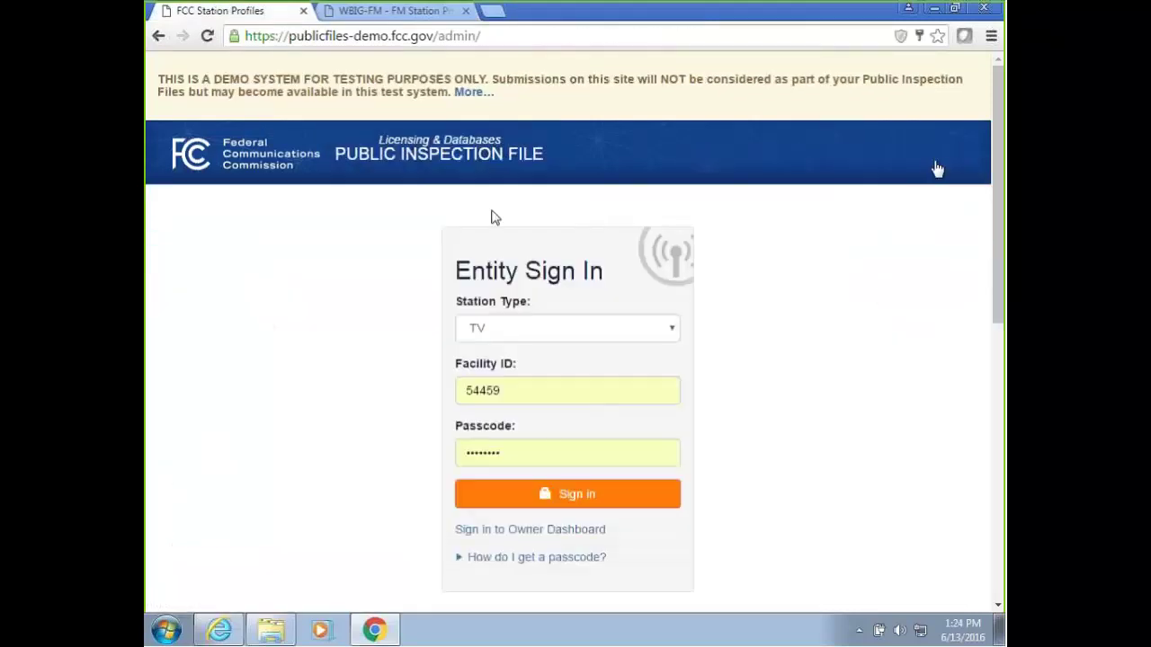
left_click(533, 339)
left_click(528, 391)
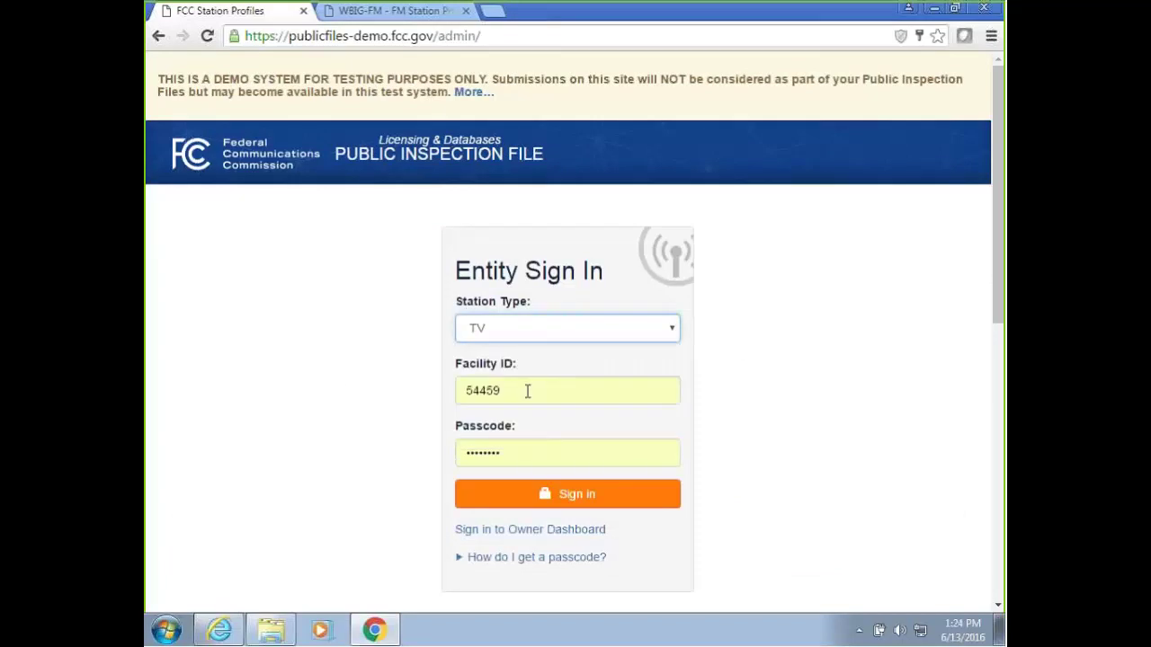
Replace facility ID 54459 with 52260 and sign in to the AM station.
left_click(521, 389)
double_click(522, 389)
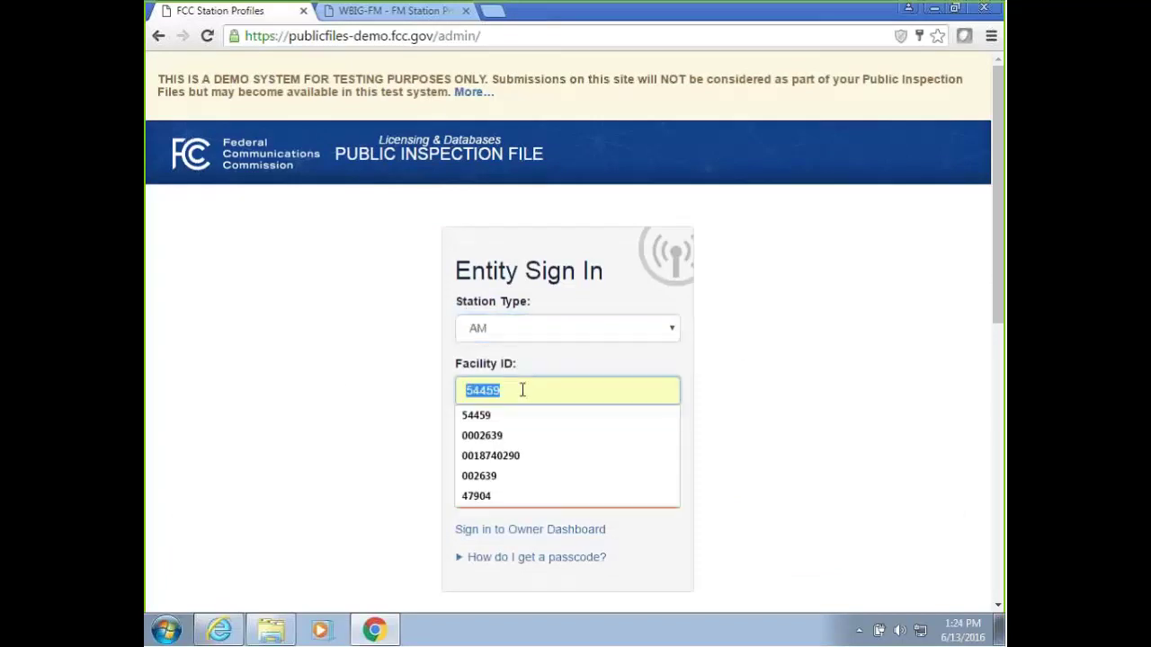
type("53")
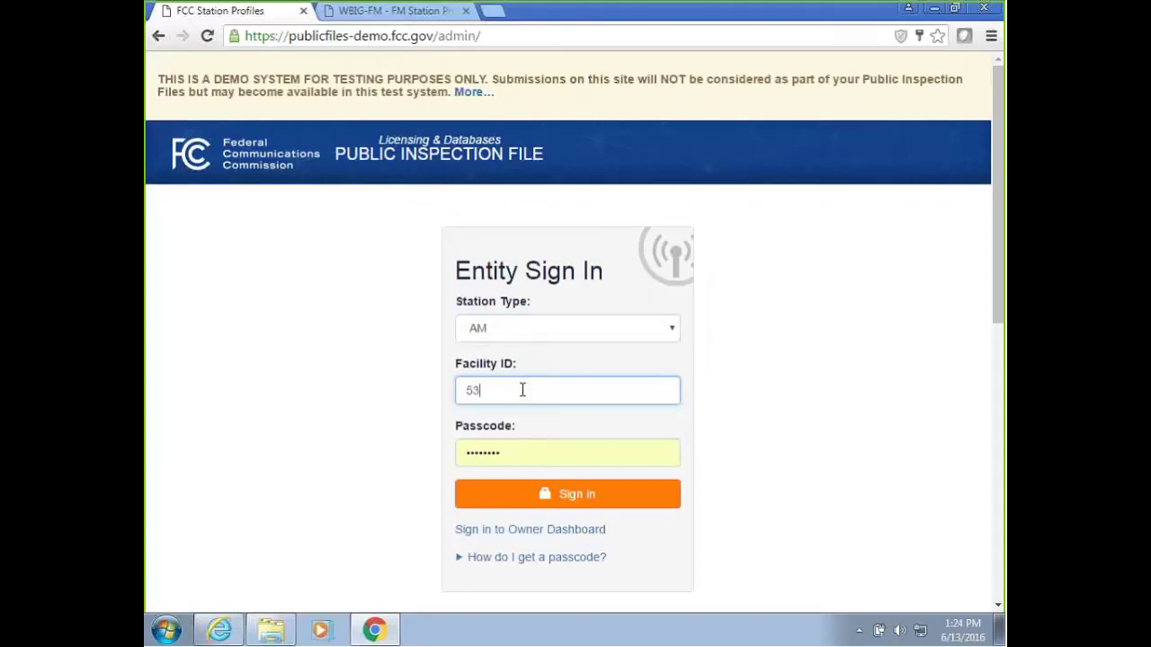
key("BackSpace")
type("2260")
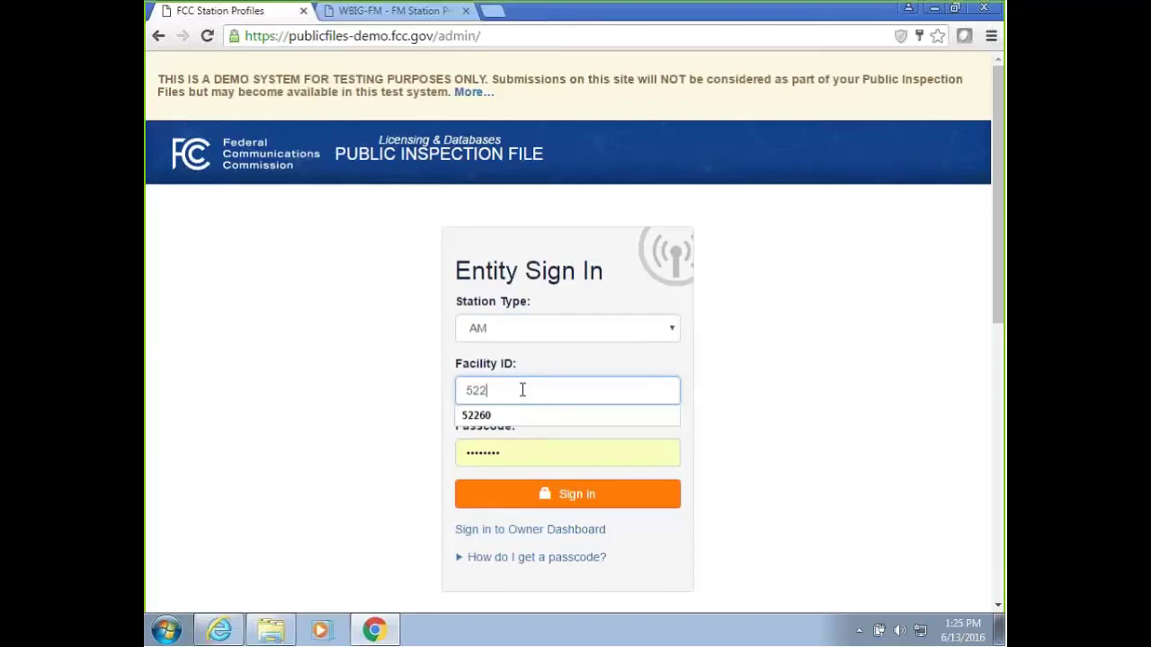
left_click(348, 398)
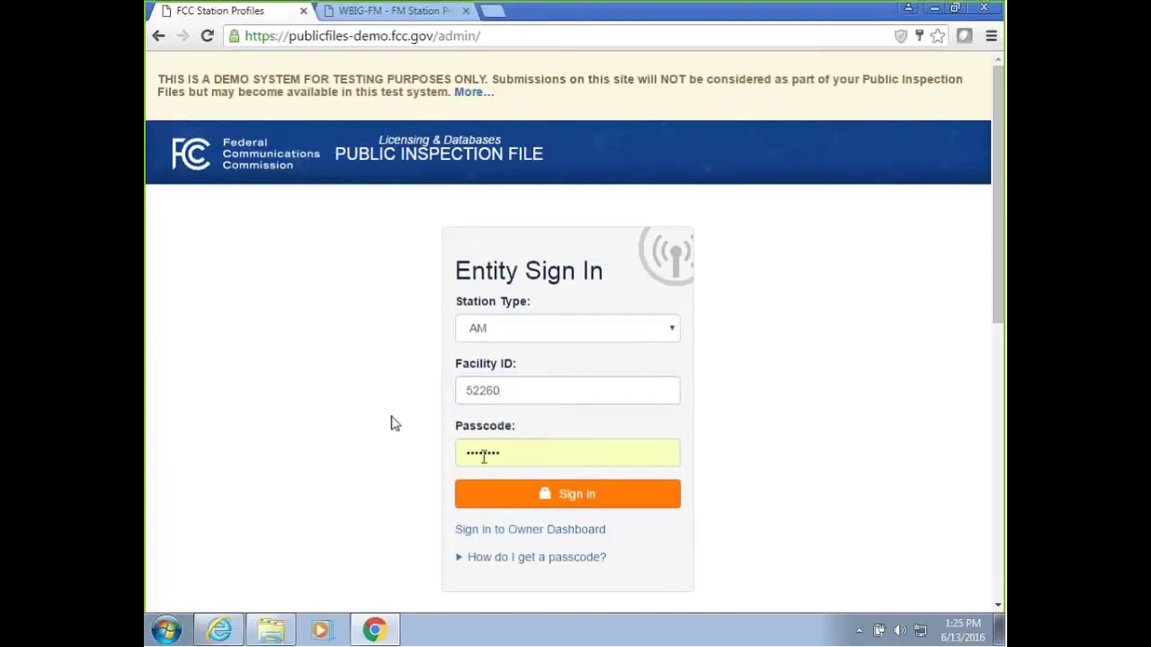
left_click(550, 494)
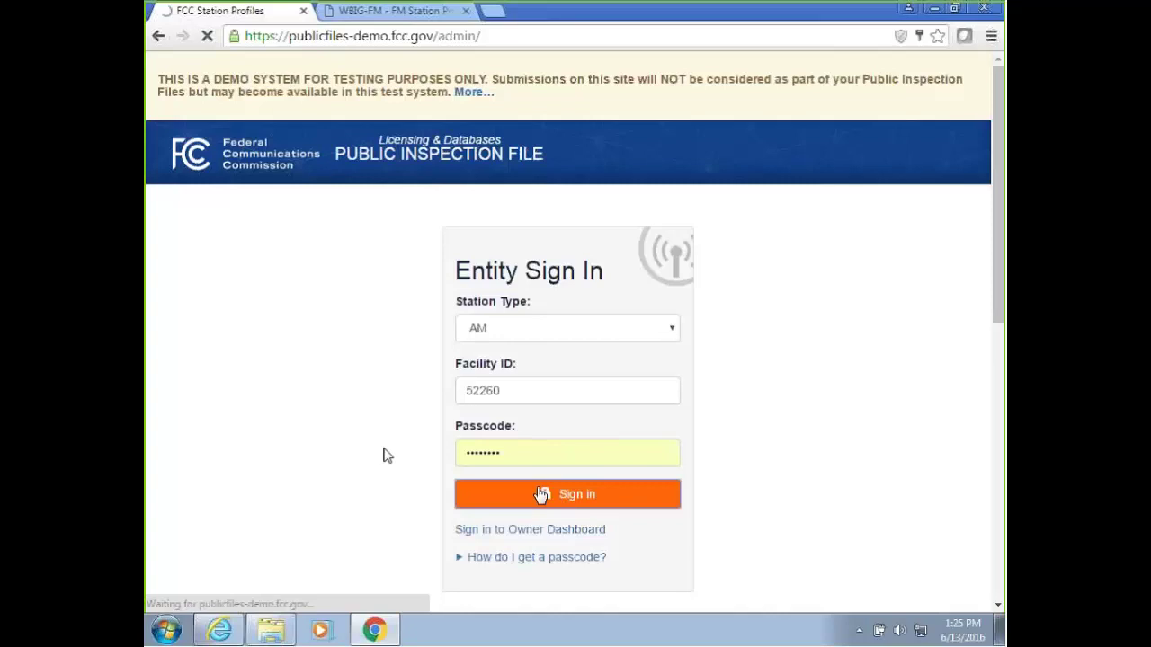
Decline saving the password and open WLAN's History page of file and folder activity.
left_click(837, 150)
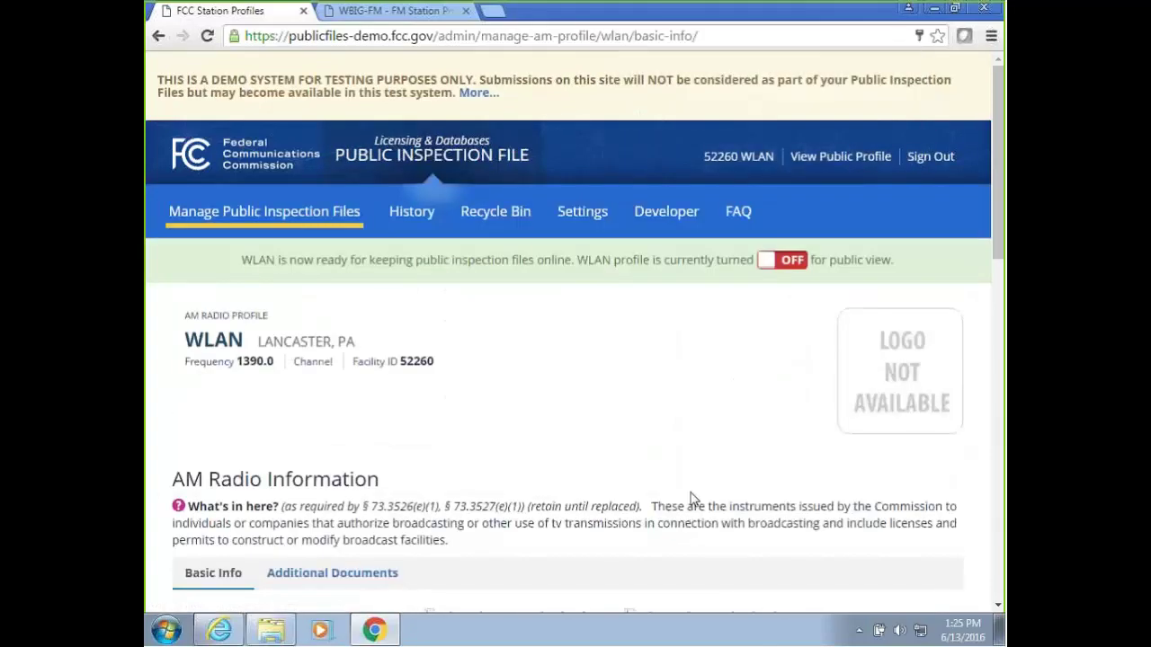
left_click_drag(991, 229, 889, 242)
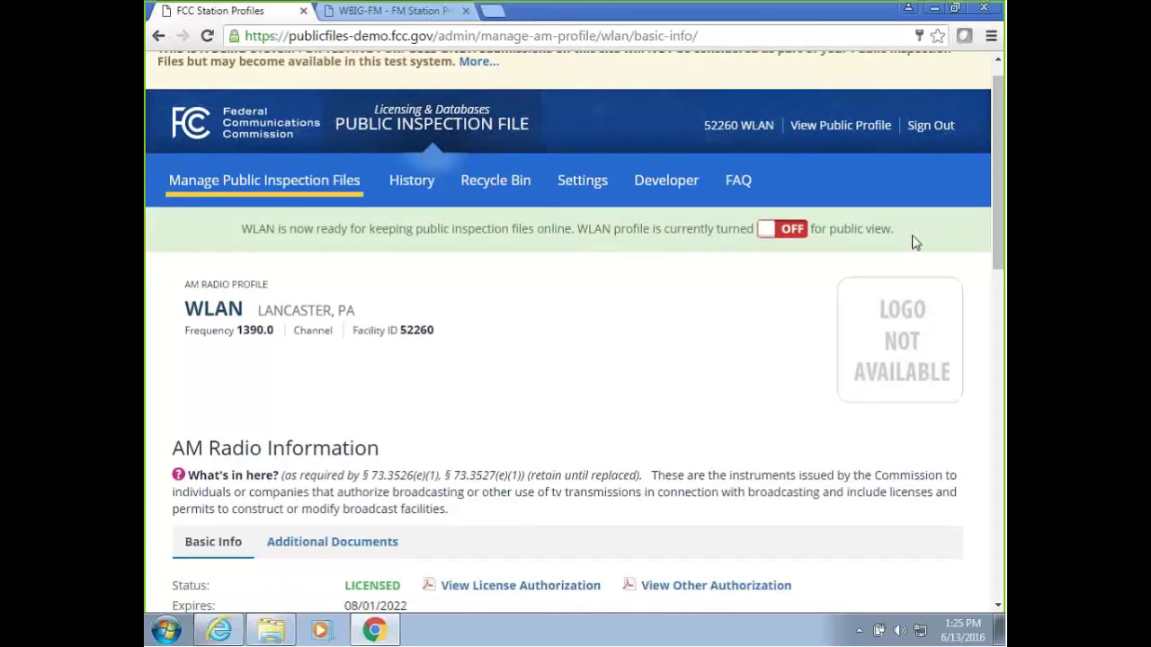
mouse_move(256, 155)
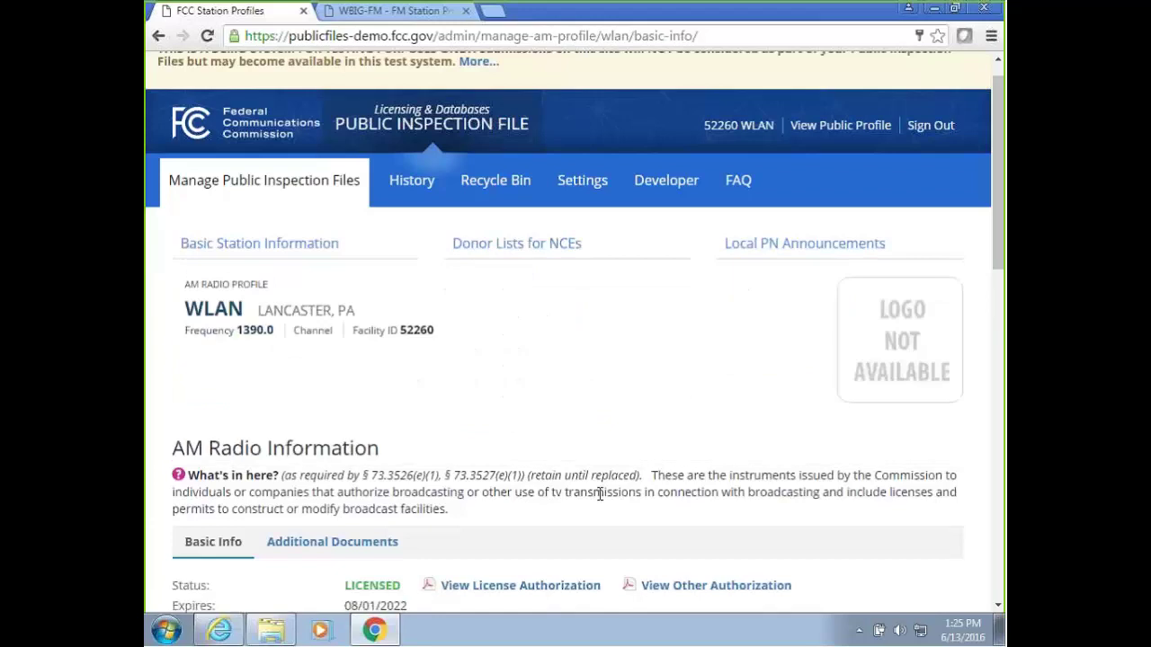
scroll(603, 486, "down", 3)
scroll(602, 485, "down", 4)
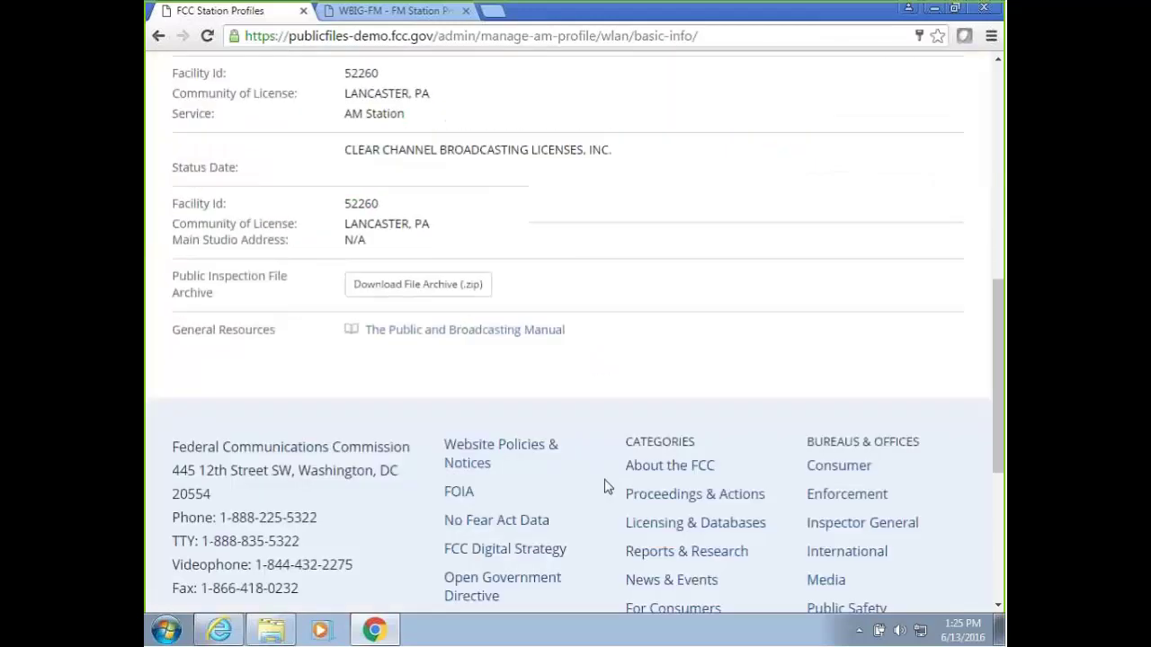
scroll(607, 486, "up", 6)
scroll(608, 486, "up", 3)
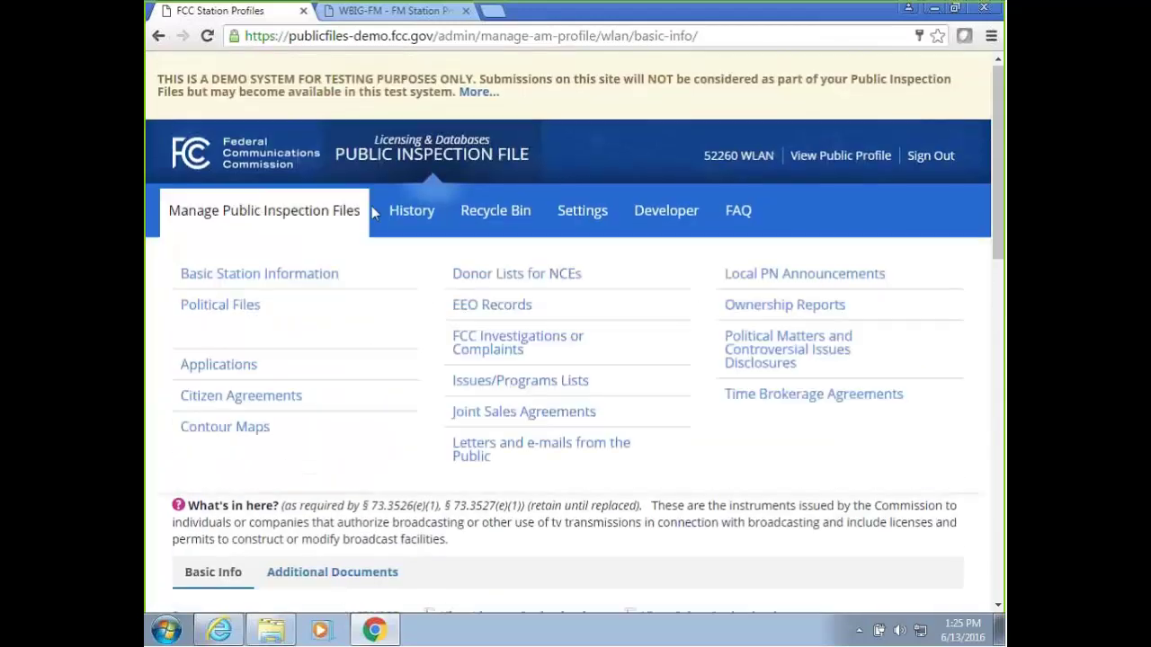
left_click(428, 216)
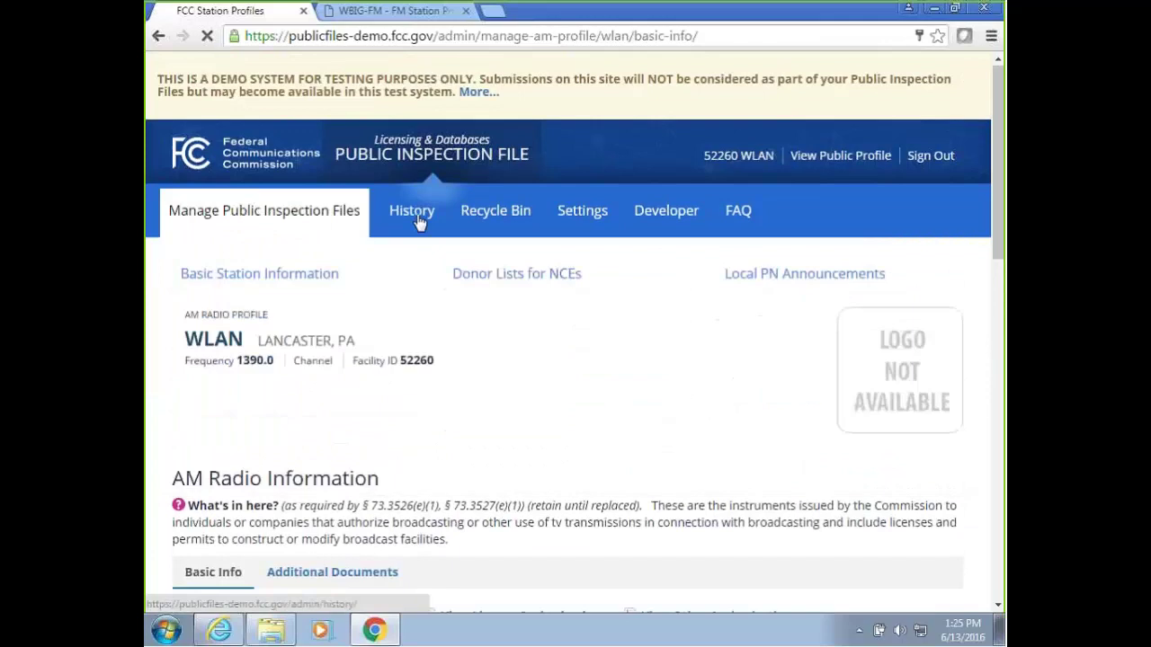
Look through WLAN's Recycle Bin, Settings page and Access Token explanation.
left_click(507, 219)
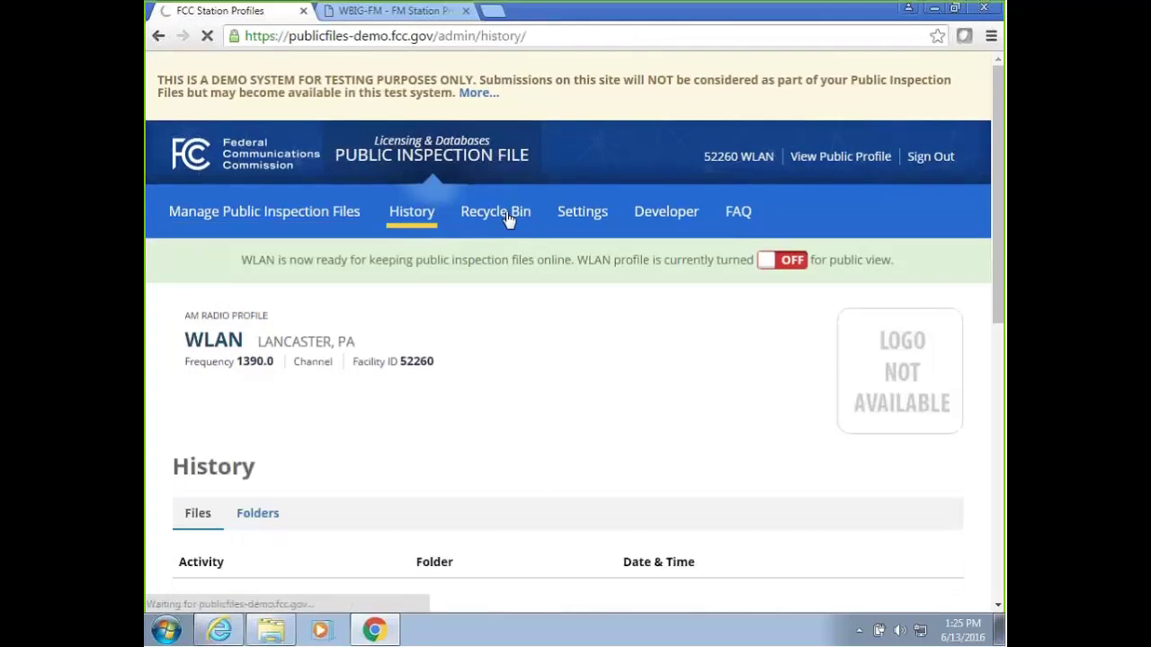
left_click(597, 221)
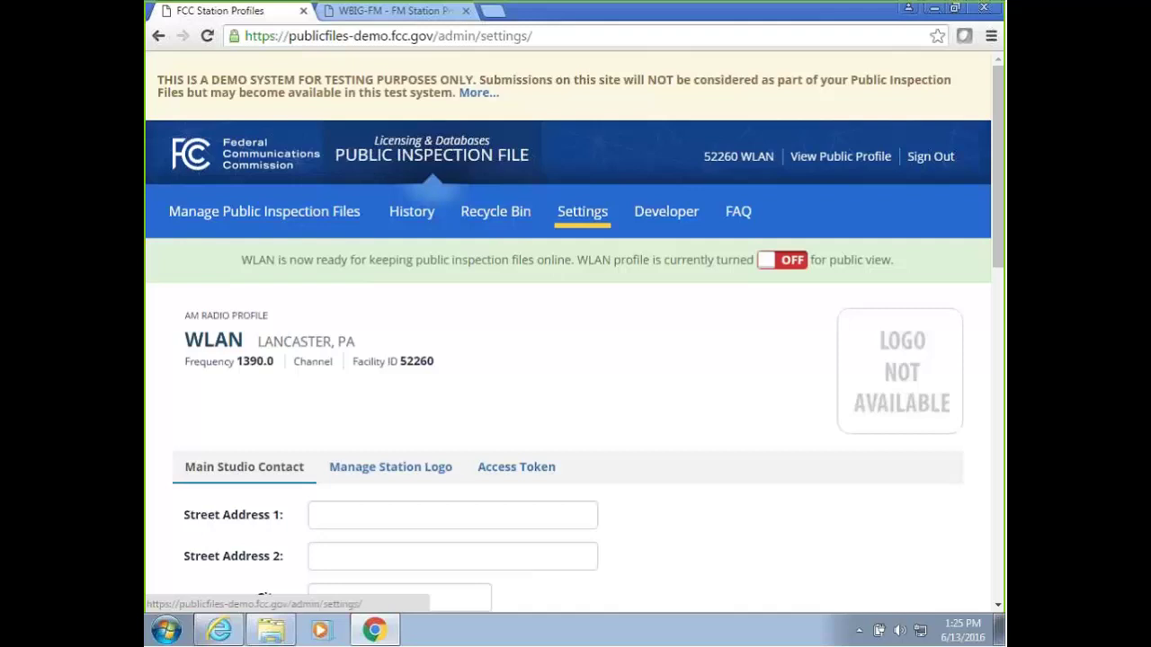
scroll(314, 429, "down", 2)
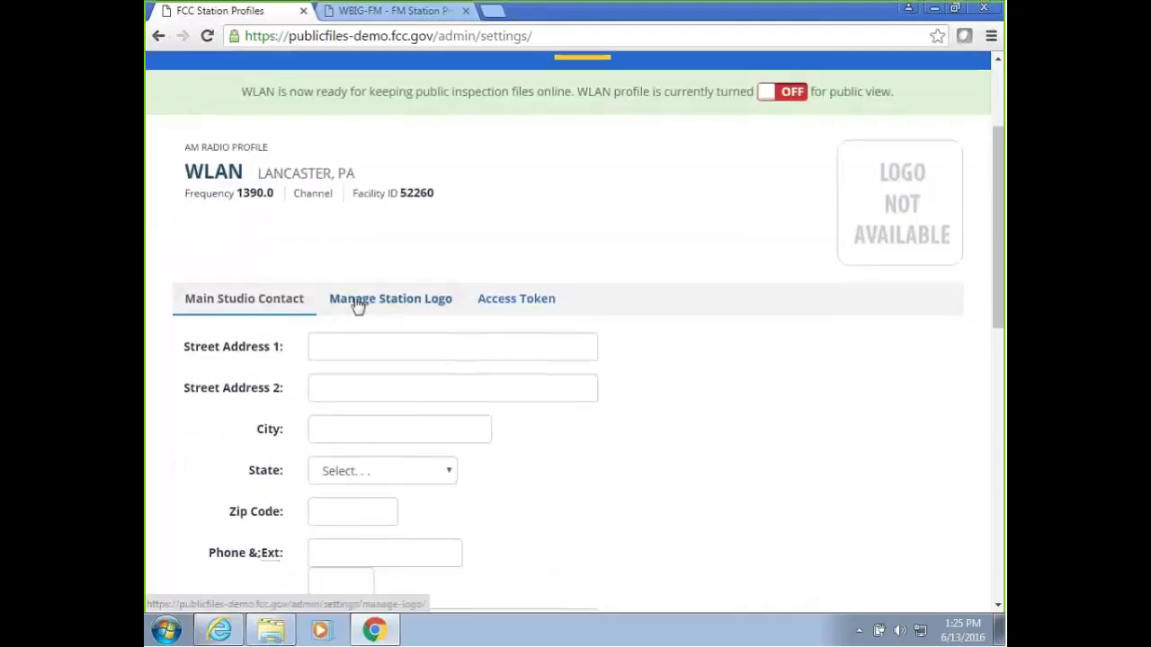
left_click(539, 304)
left_click(534, 461)
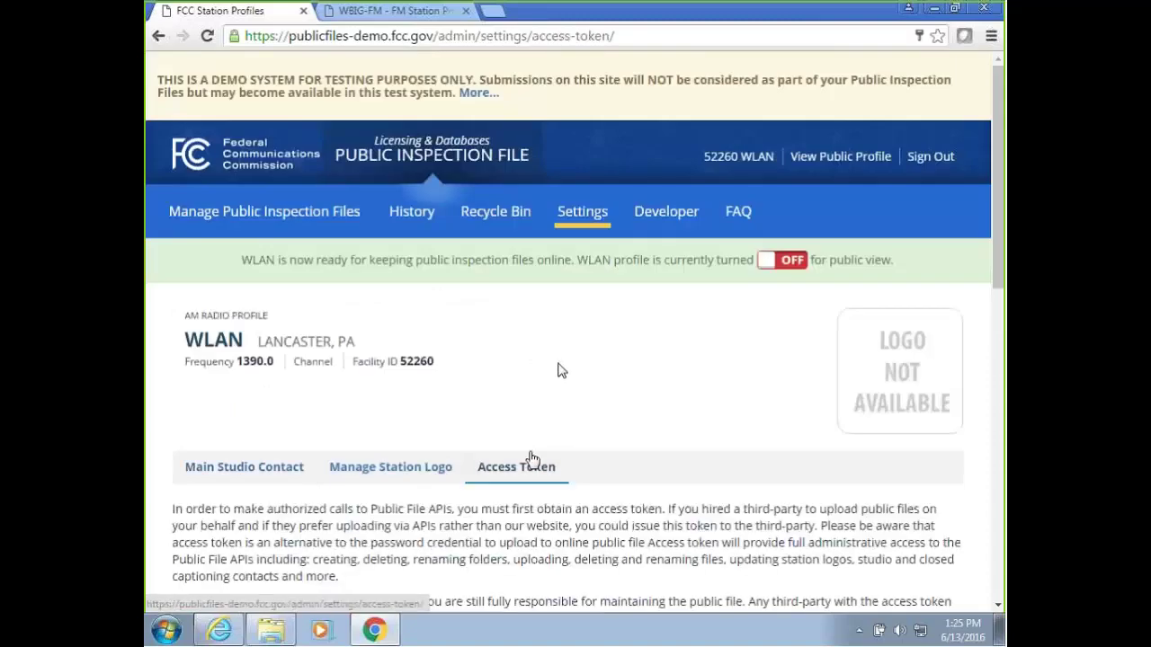
scroll(558, 368, "down", 2)
scroll(562, 368, "up", 2)
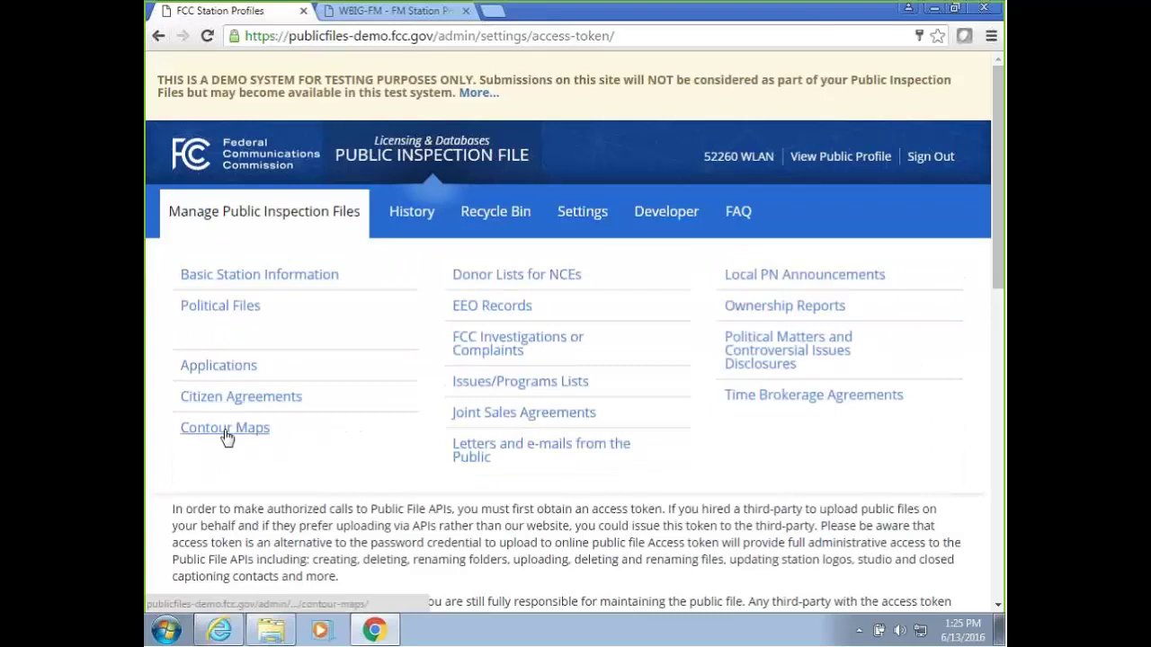
Review the Applications and Related Materials page and the Contour Maps page, reloading Contour Maps.
left_click(227, 375)
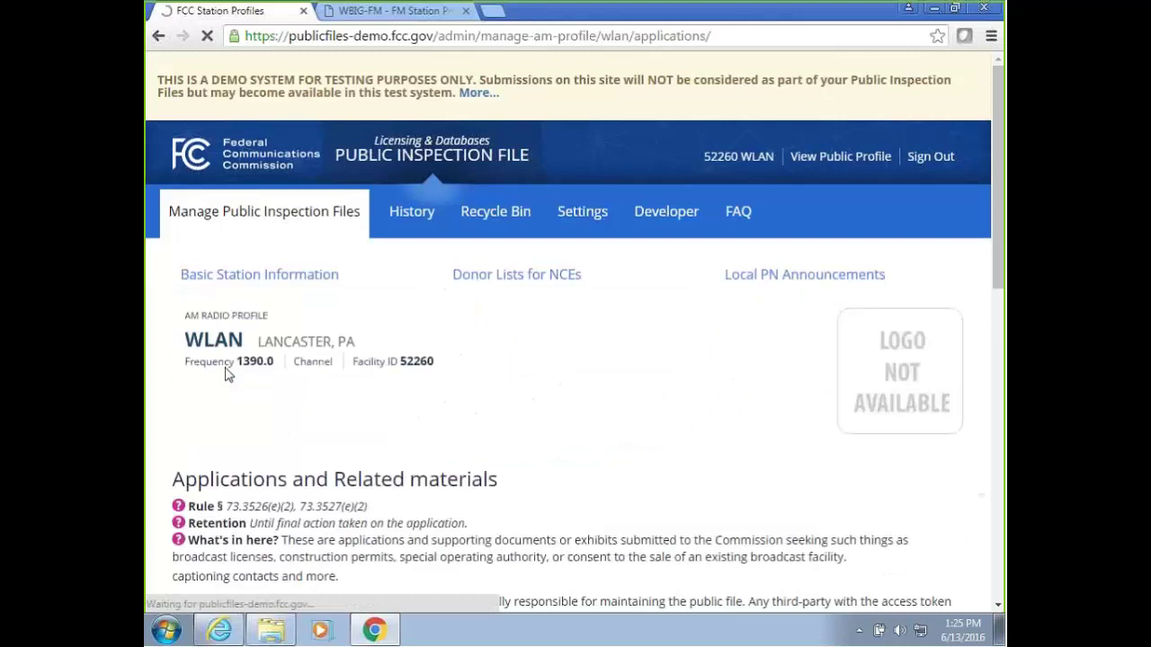
scroll(255, 380, "down", 3)
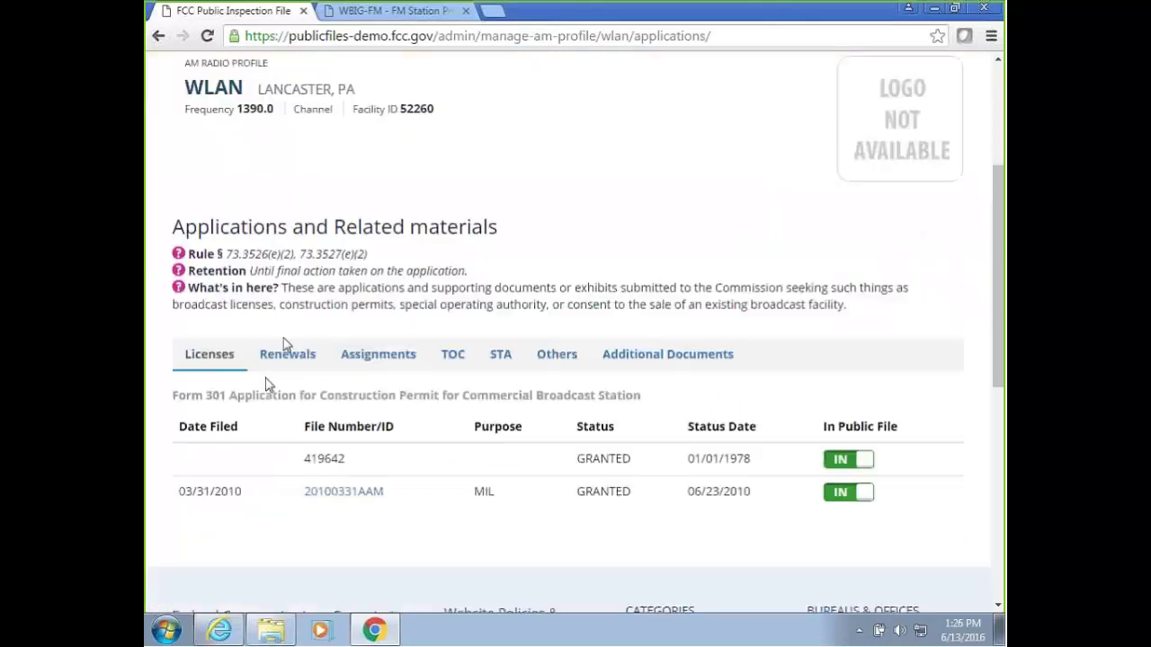
scroll(255, 379, "up", 3)
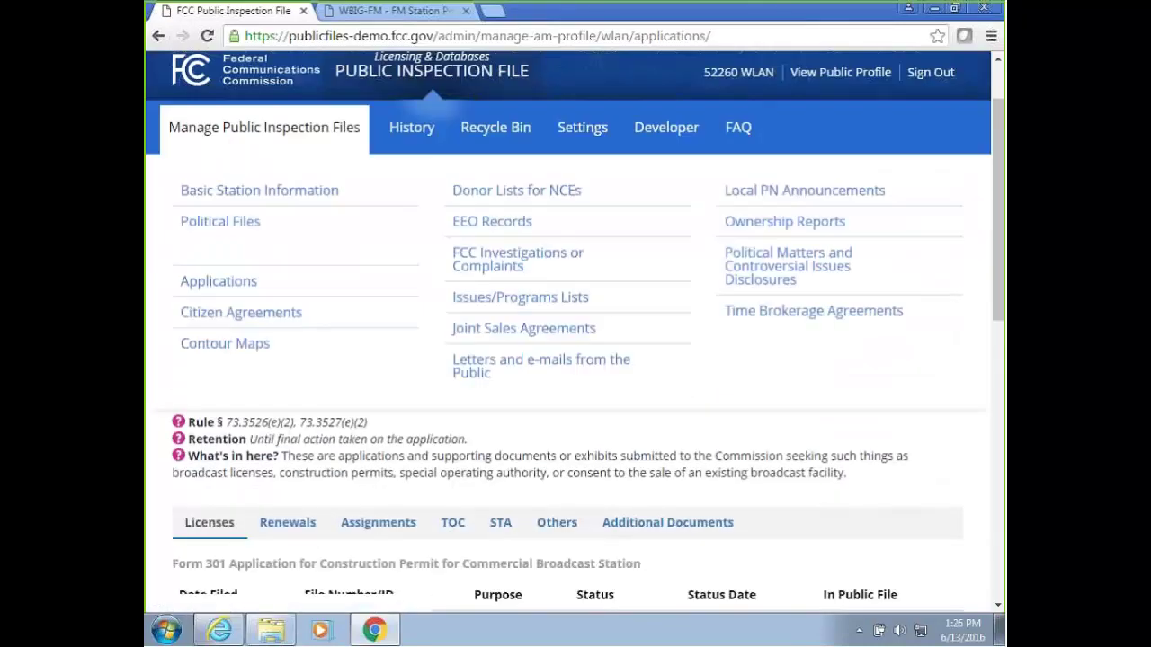
left_click(230, 353)
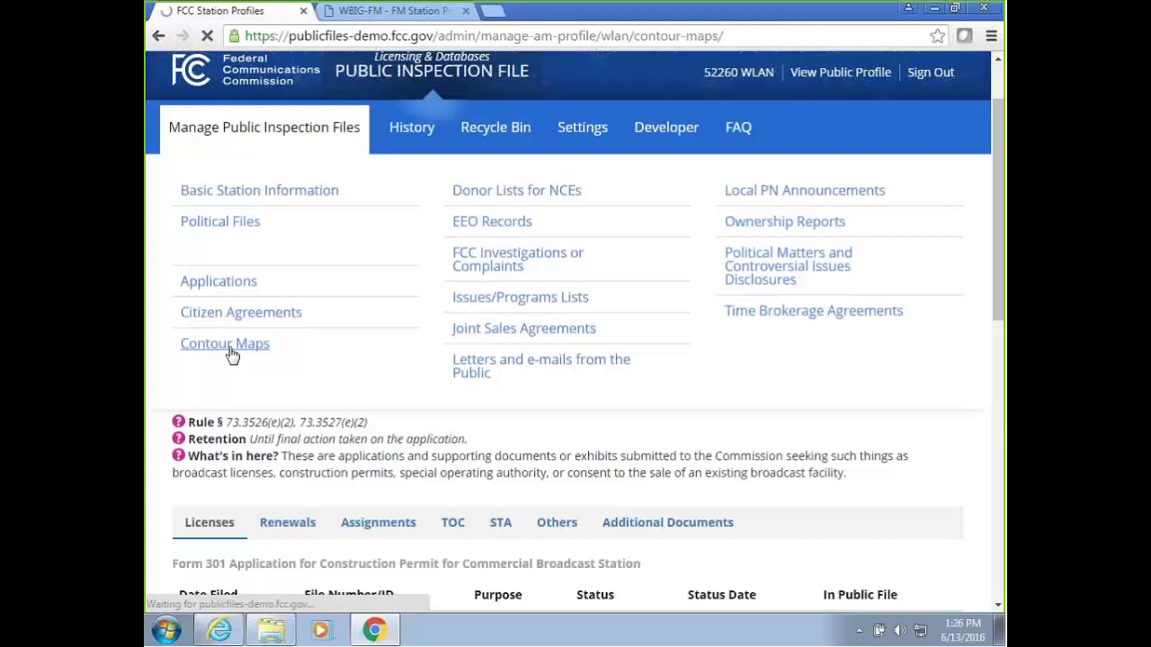
scroll(428, 330, "down", 4)
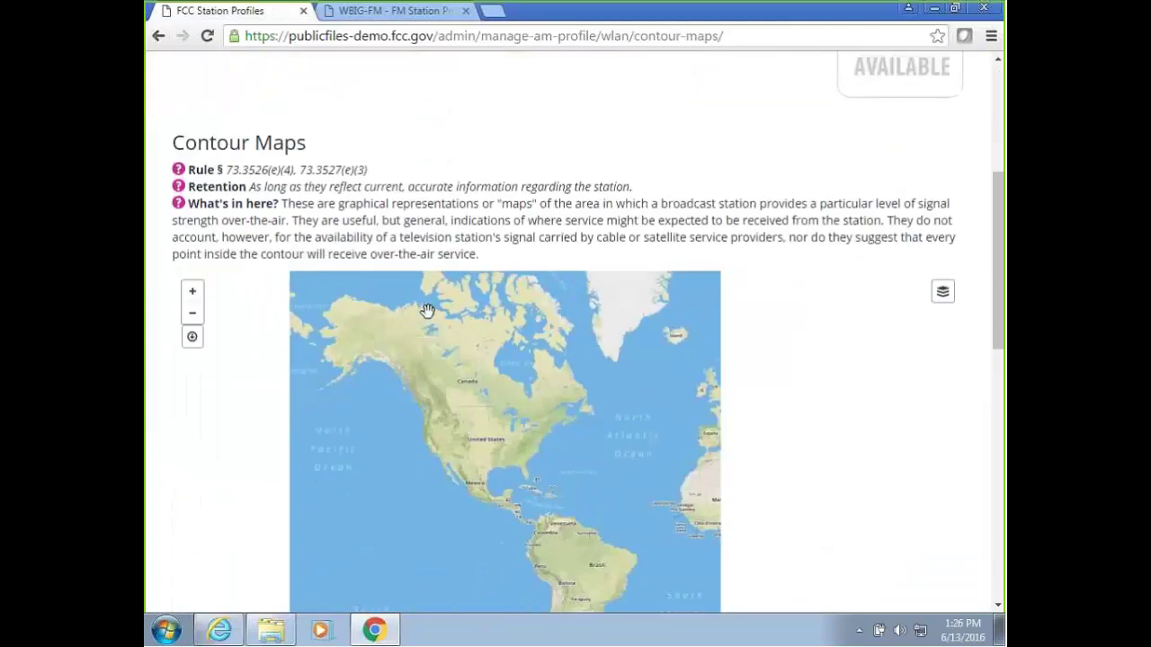
left_click(769, 36)
key("Return")
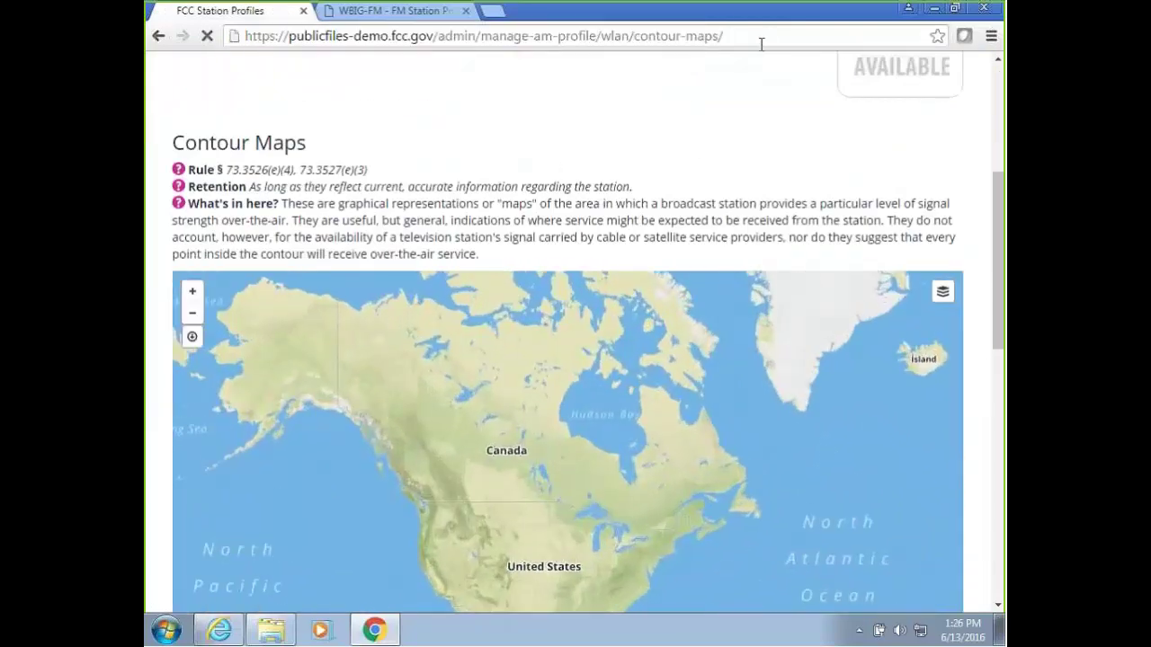
scroll(1000, 271, "down", 6)
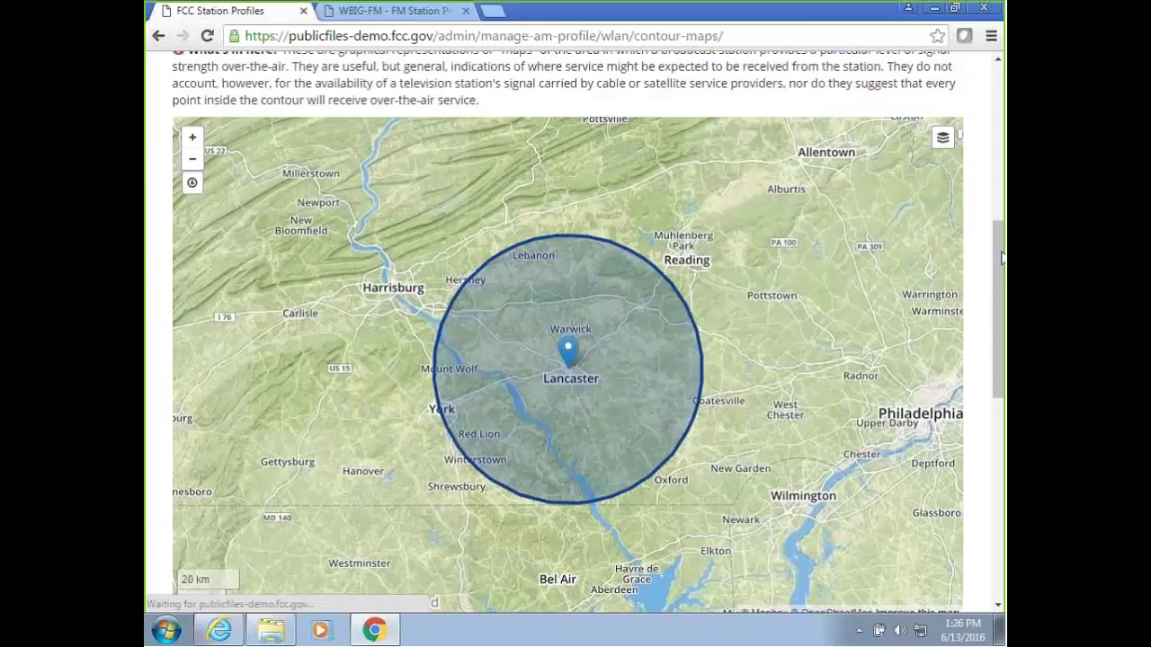
scroll(1001, 271, "up", 5)
Check the EEO Records page, then the API Documentation for Developers page.
left_click(263, 87)
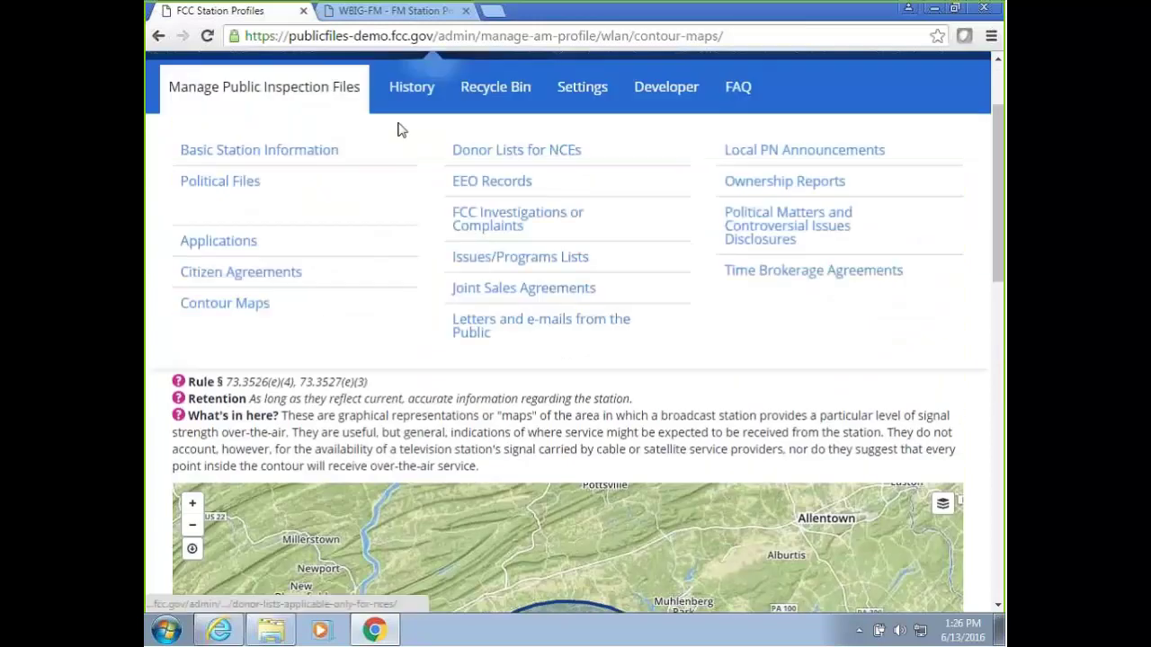
left_click(502, 185)
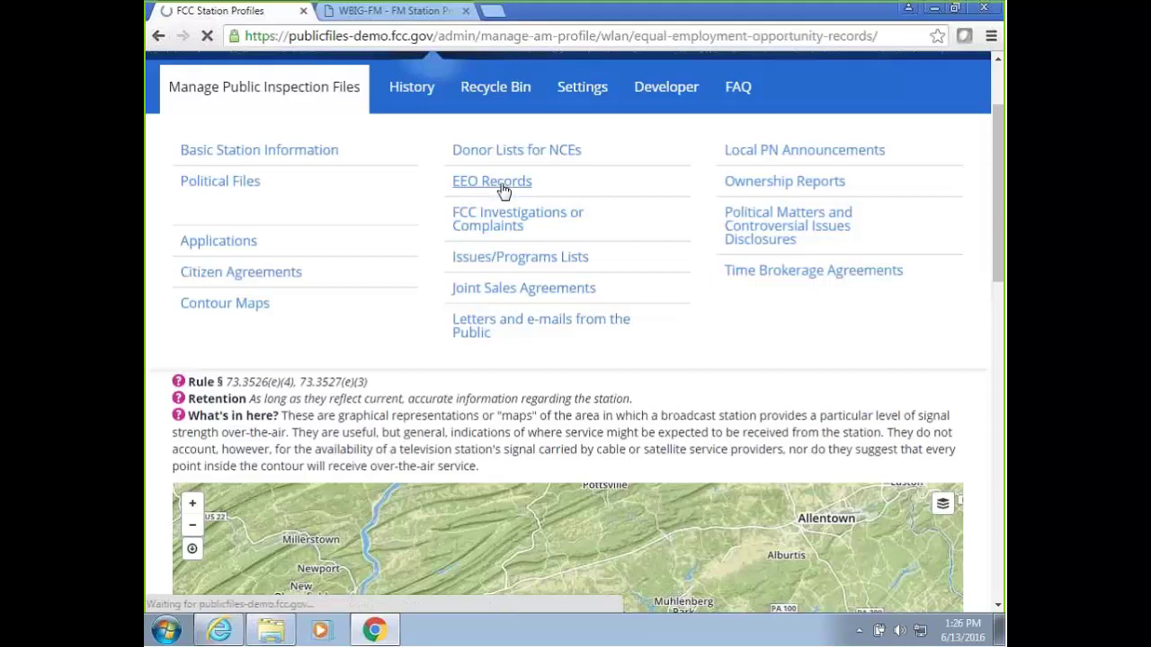
scroll(515, 359, "down", 5)
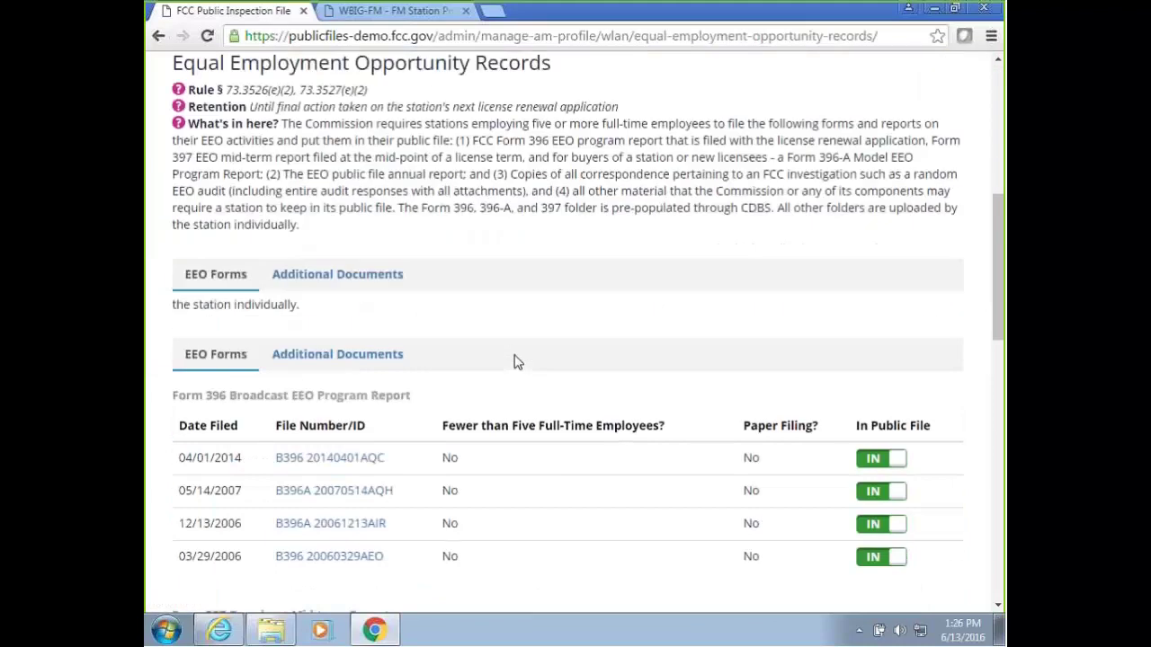
scroll(515, 359, "up", 5)
mouse_move(238, 224)
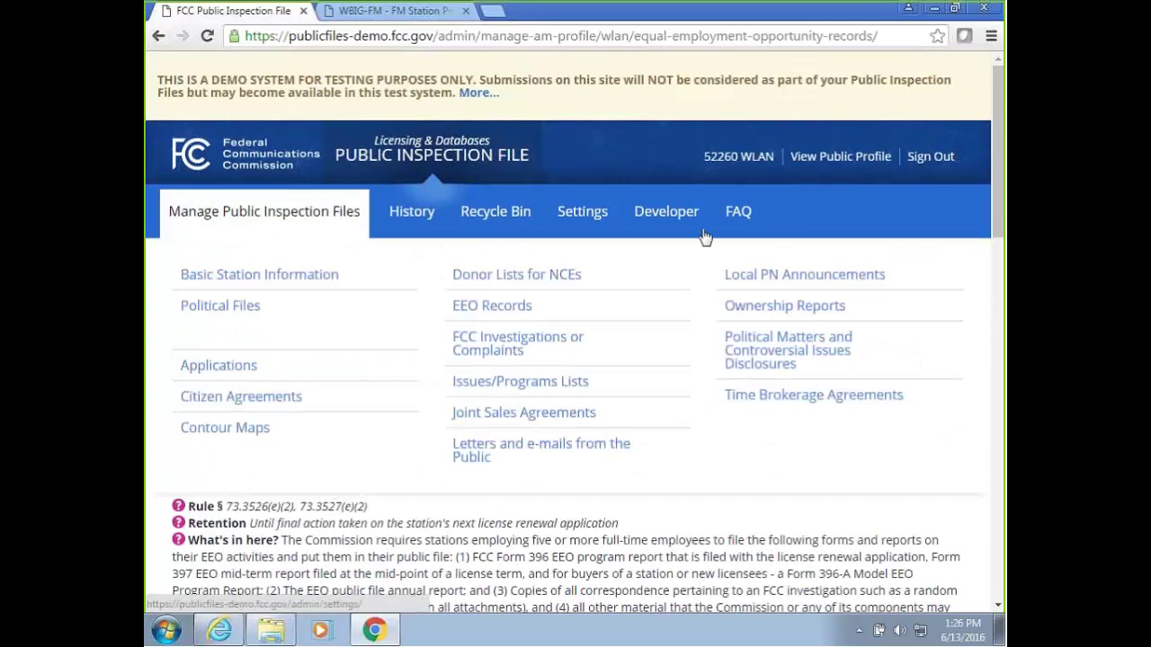
left_click(496, 215)
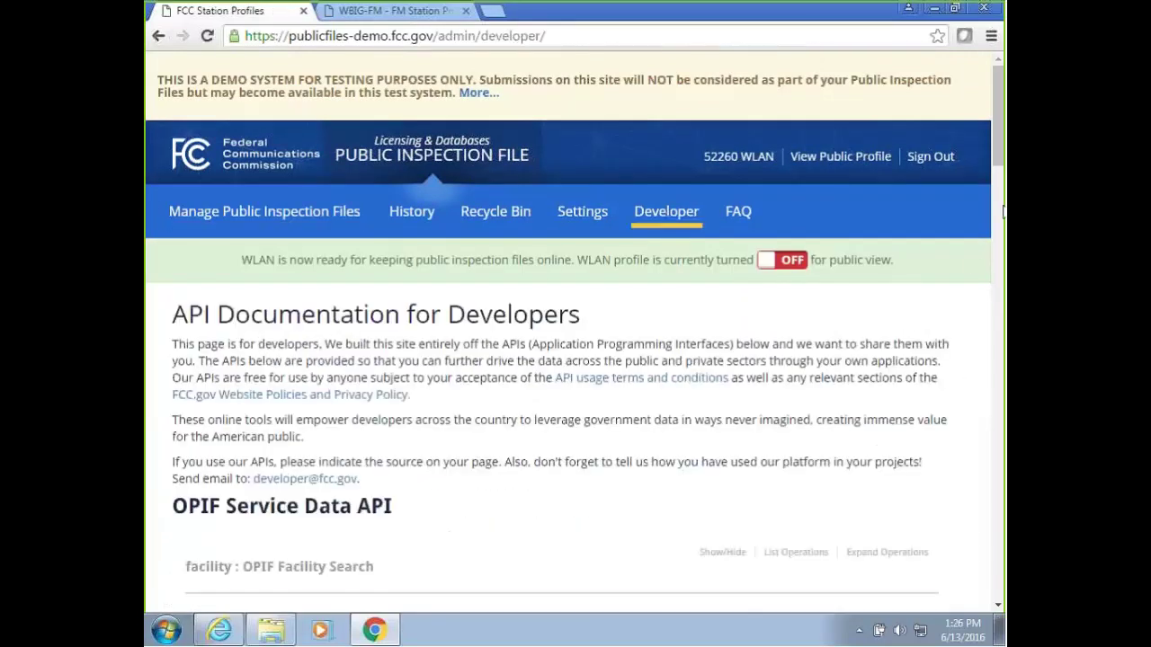
scroll(1003, 211, "down", 5)
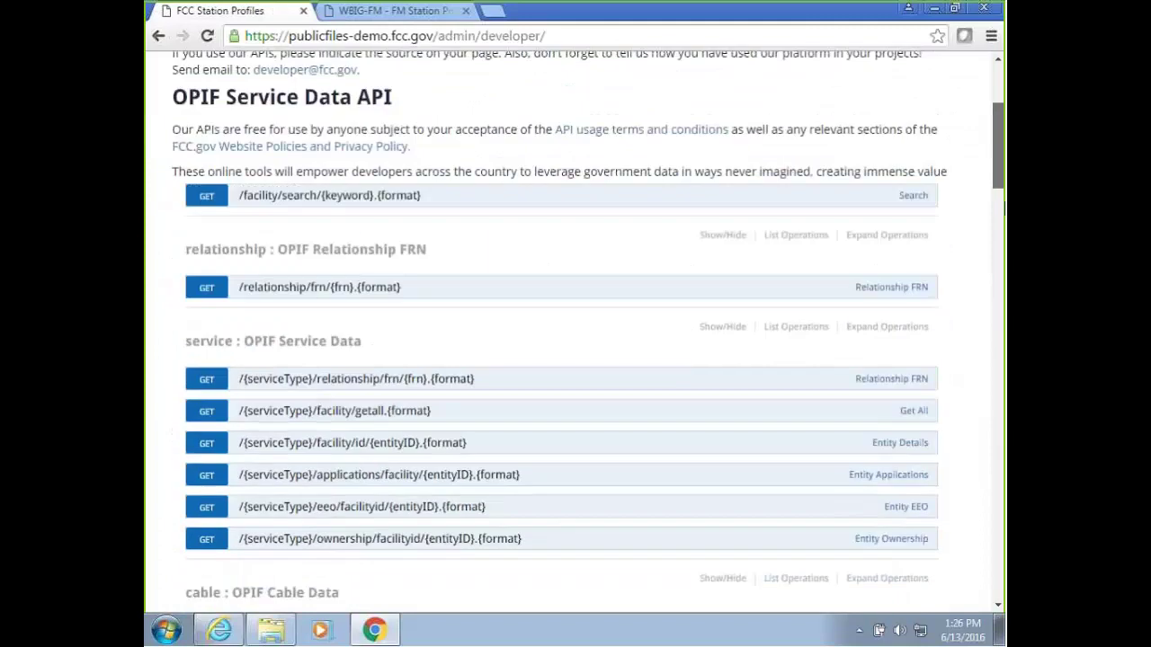
scroll(724, 136, "up", 5)
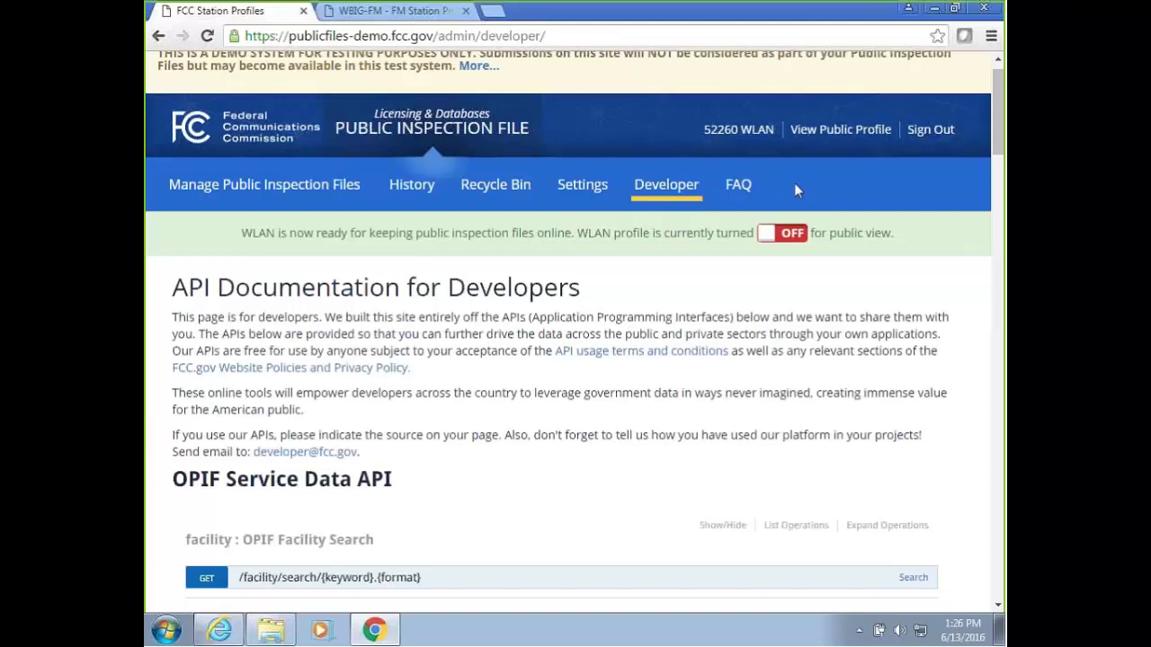
Sign out of WLAN, pick Cable on Owner Sign In, and bring up the COALS ID help.
left_click(933, 131)
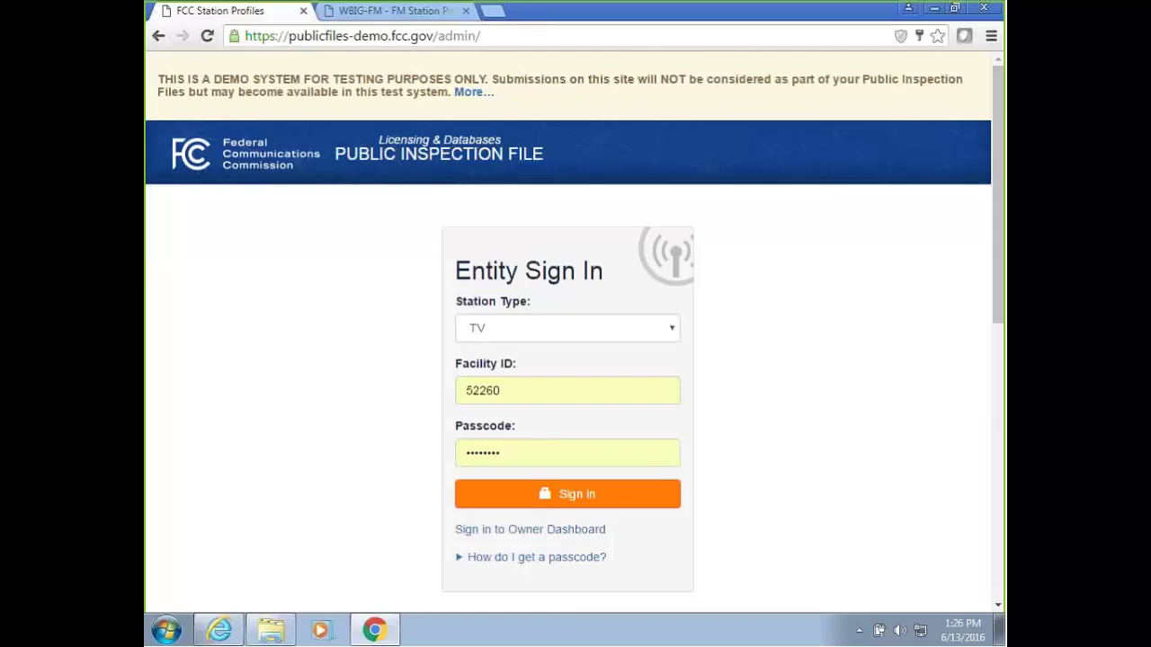
left_click(538, 536)
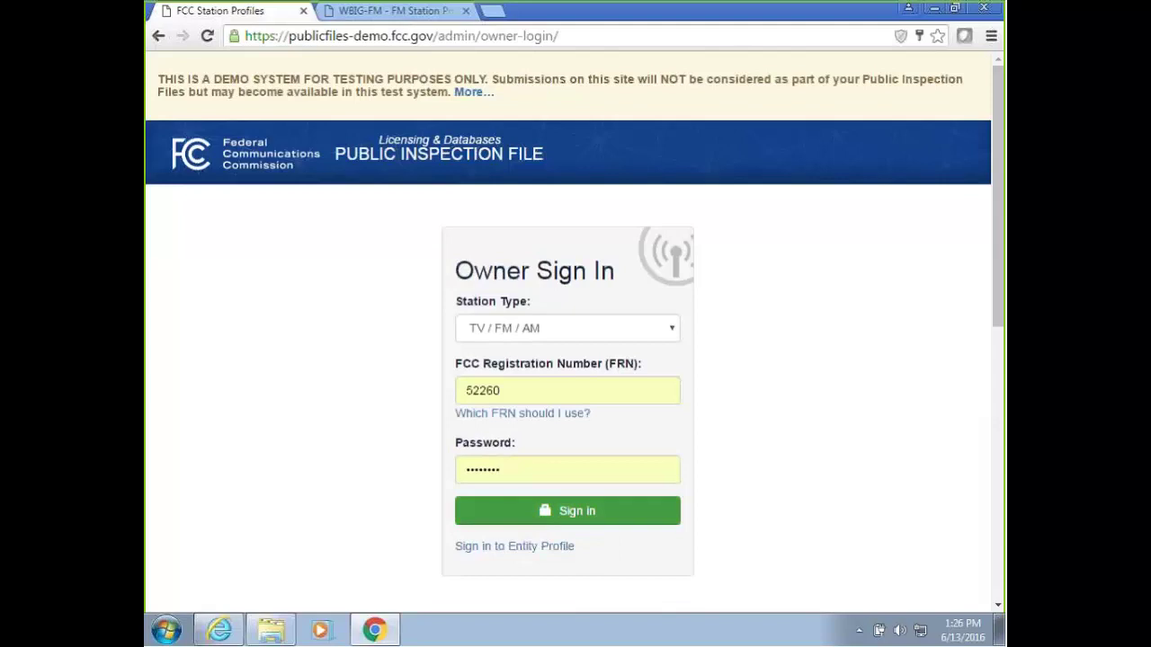
left_click(568, 340)
left_click(543, 381)
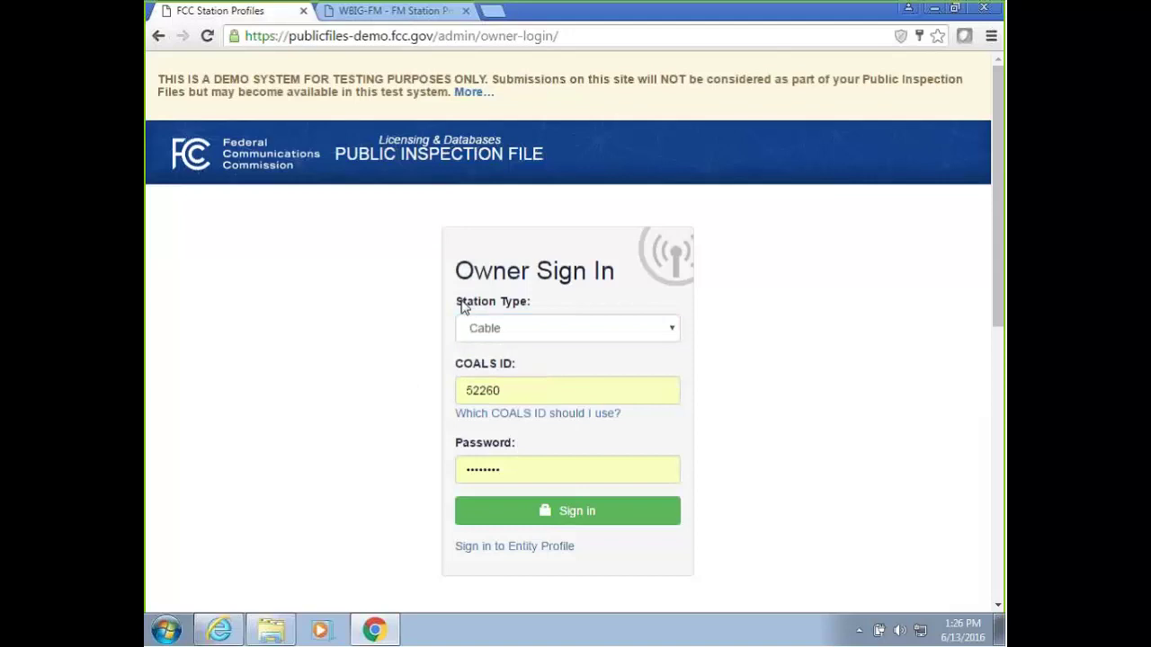
left_click_drag(462, 303, 519, 303)
left_click(501, 333)
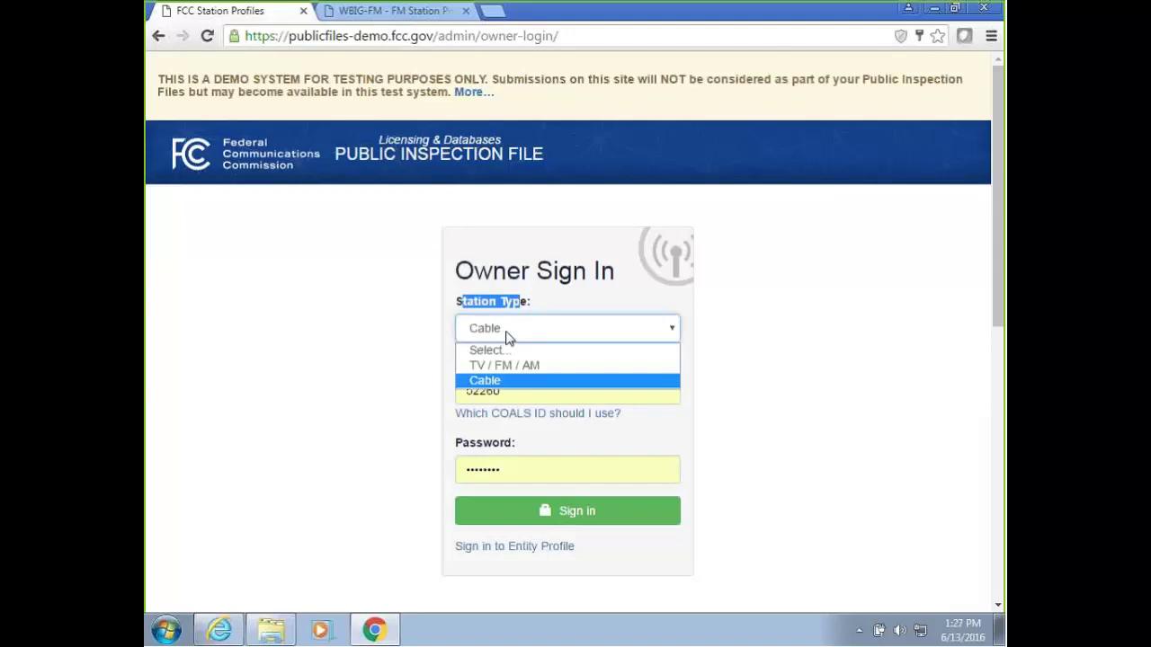
left_click(504, 334)
left_click(378, 338)
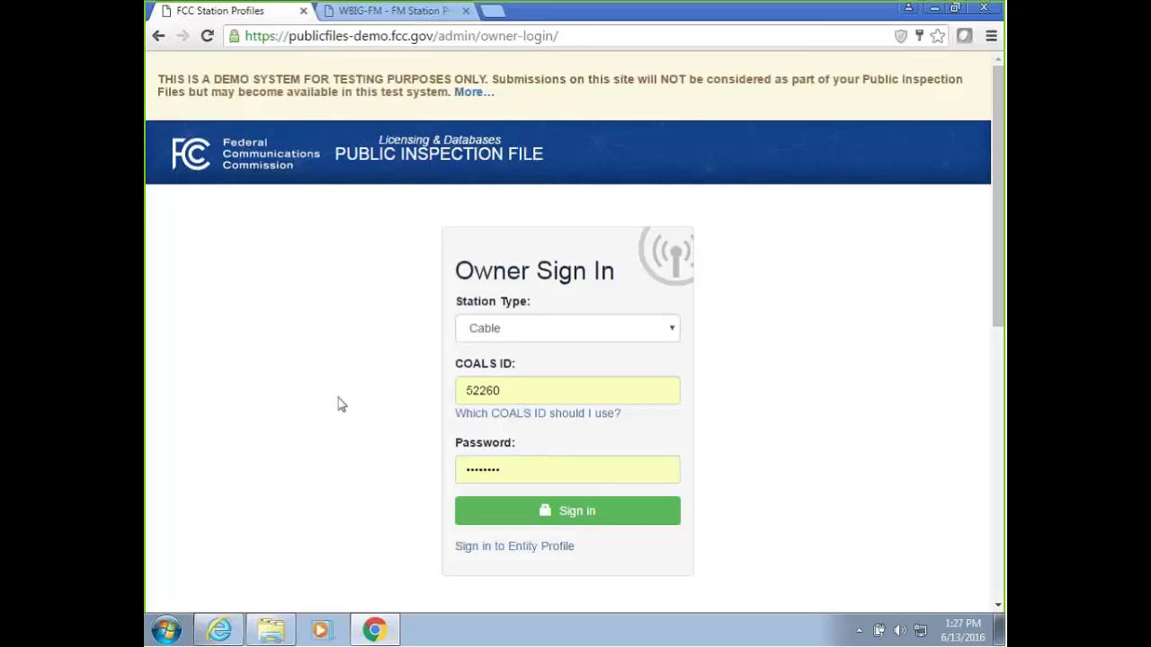
left_click(541, 414)
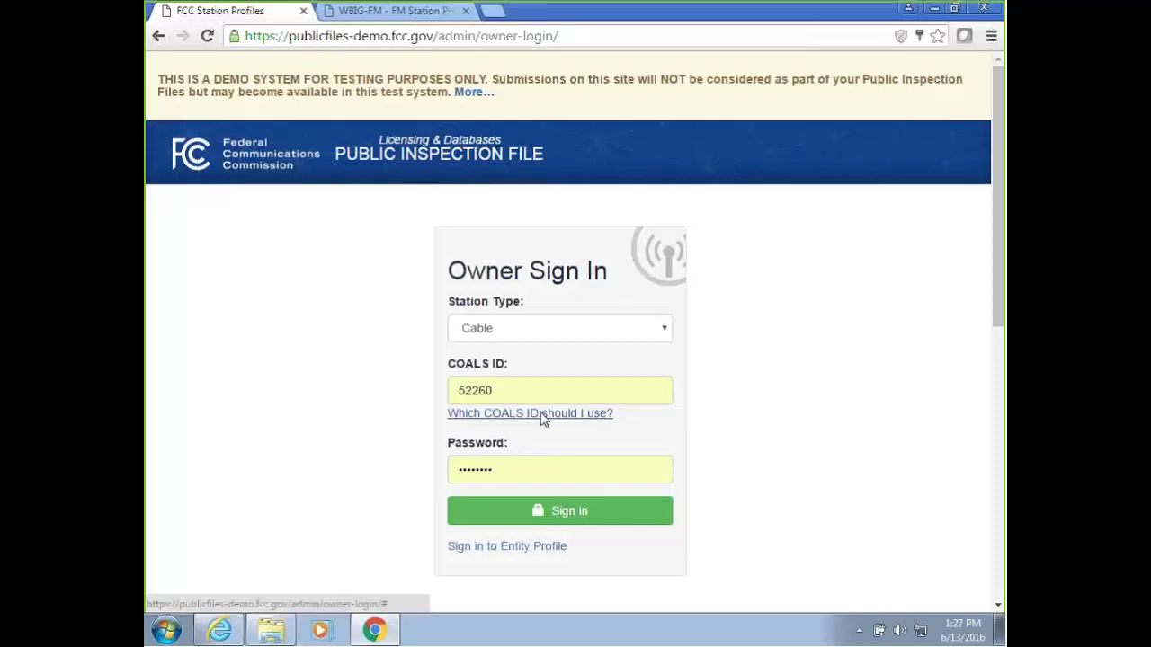
Look up the COALS ID for the cable system's PSID and copy it.
left_click(416, 152)
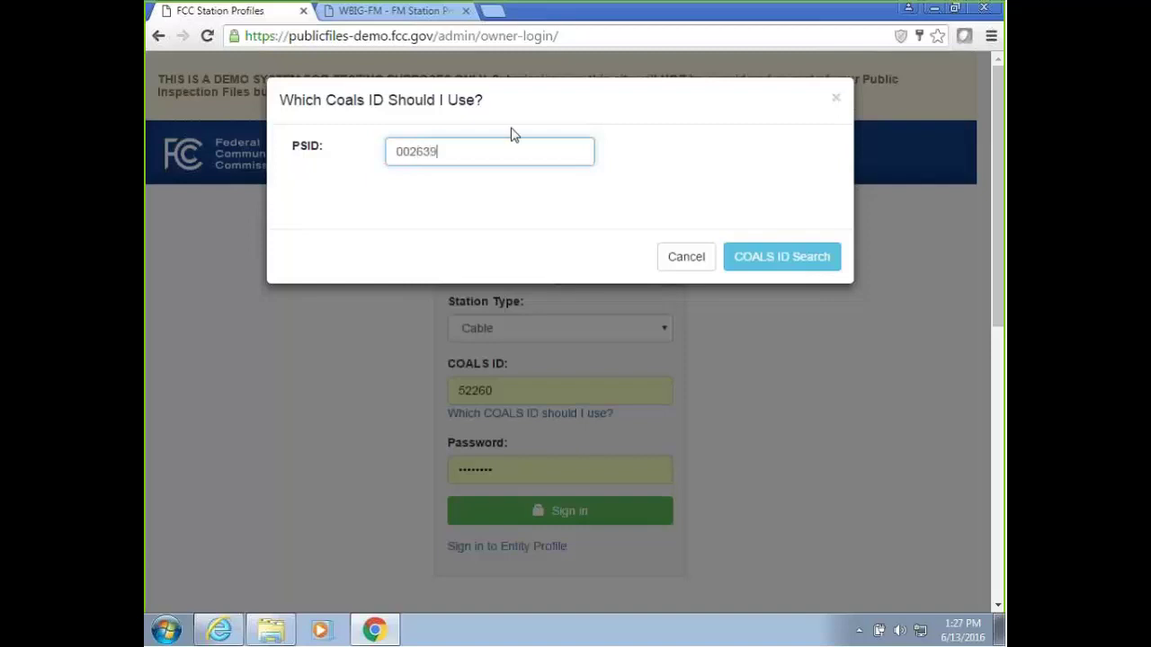
left_click(775, 261)
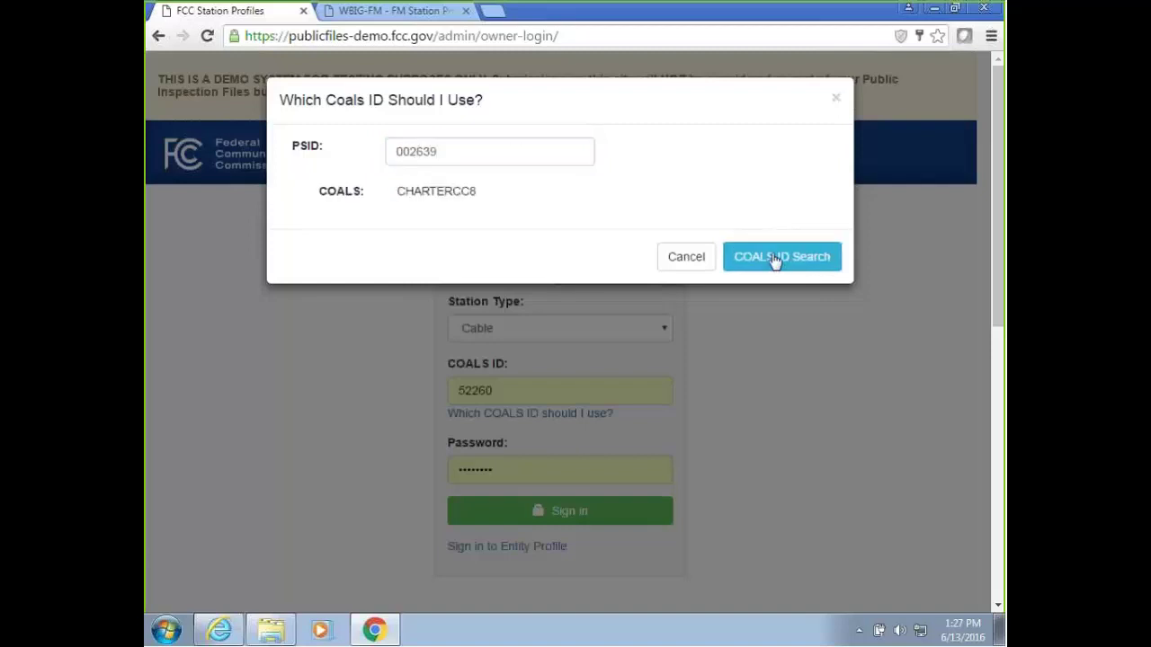
triple_click(450, 194)
left_click(478, 197)
left_click_drag(479, 192, 401, 195)
key("ctrl+c")
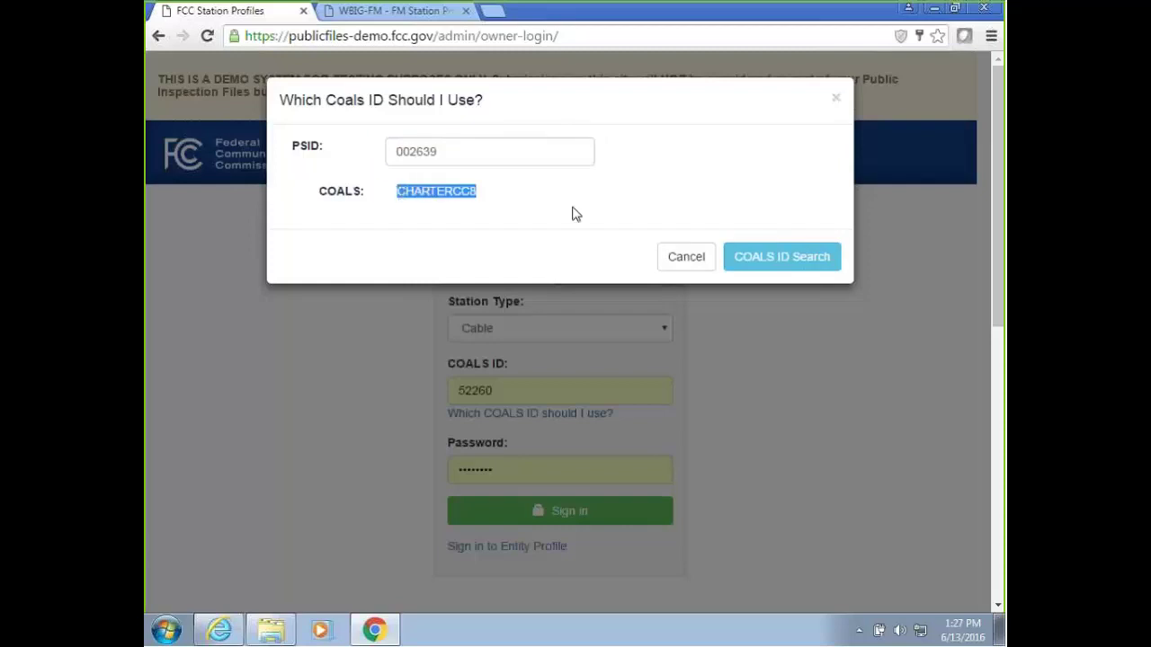
left_click(694, 259)
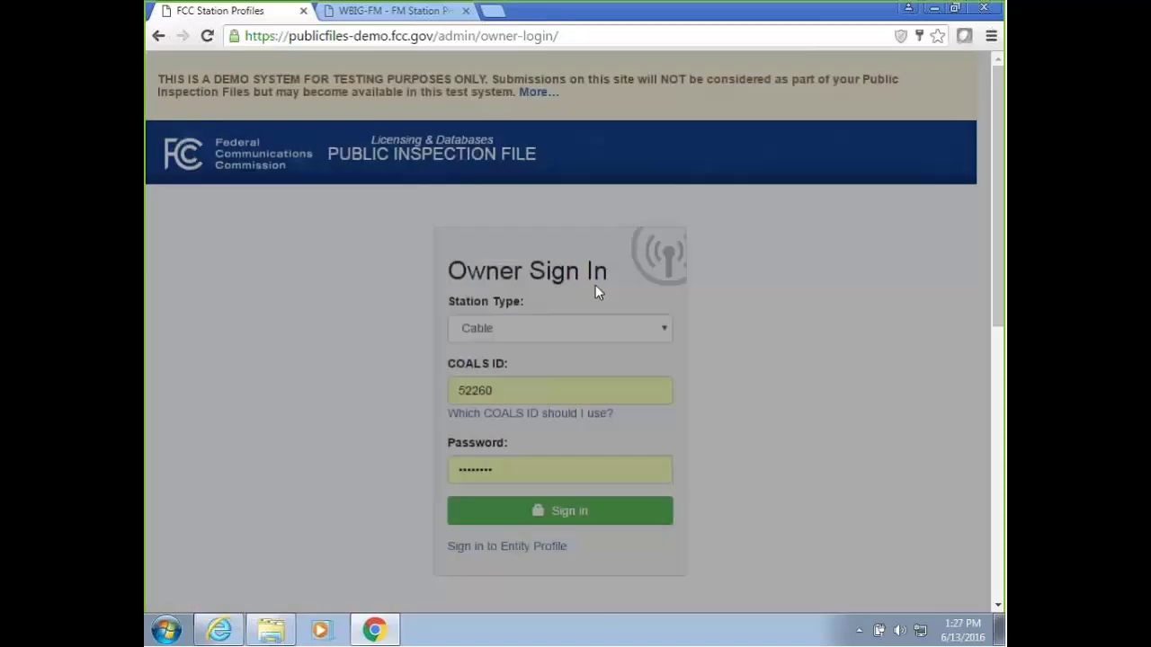
Replace the old COALS ID with the looked-up one and sign in as the cable owner.
double_click(502, 390)
key("Right")
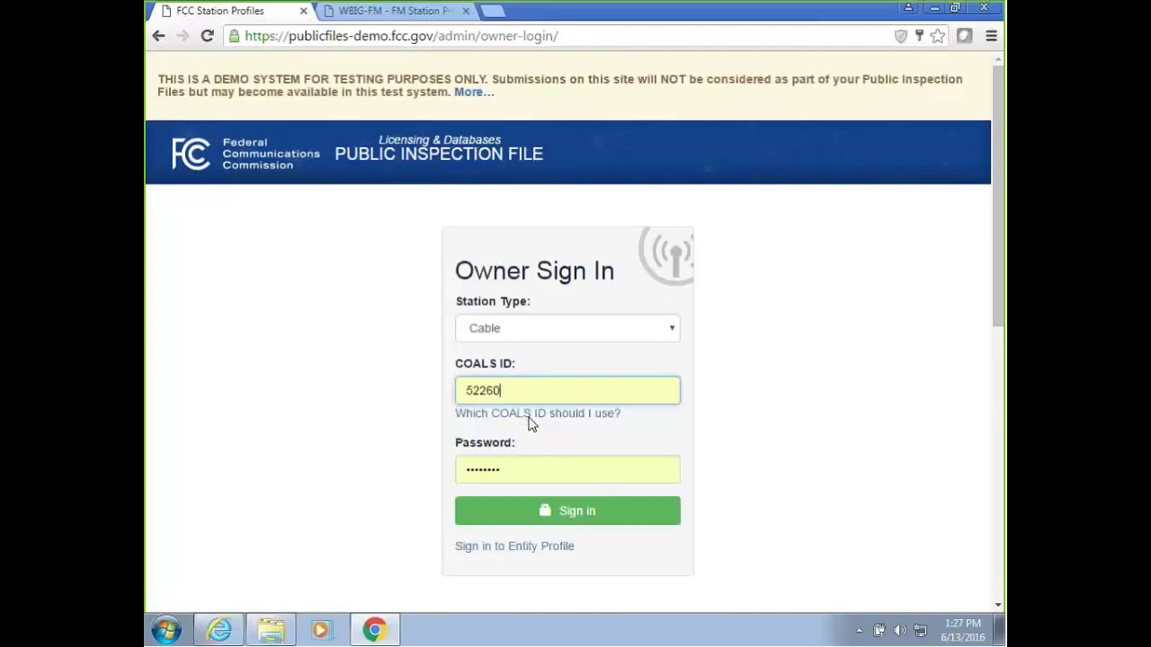
key("ctrl+v")
left_click_drag(503, 390, 438, 397)
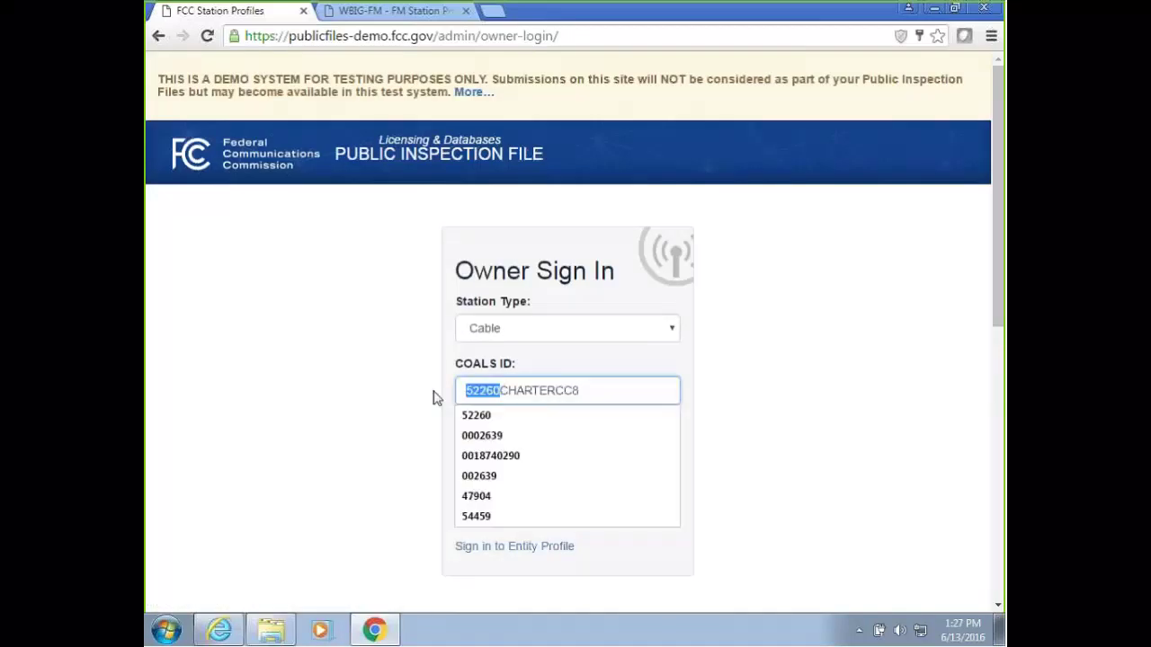
key("BackSpace")
double_click(522, 473)
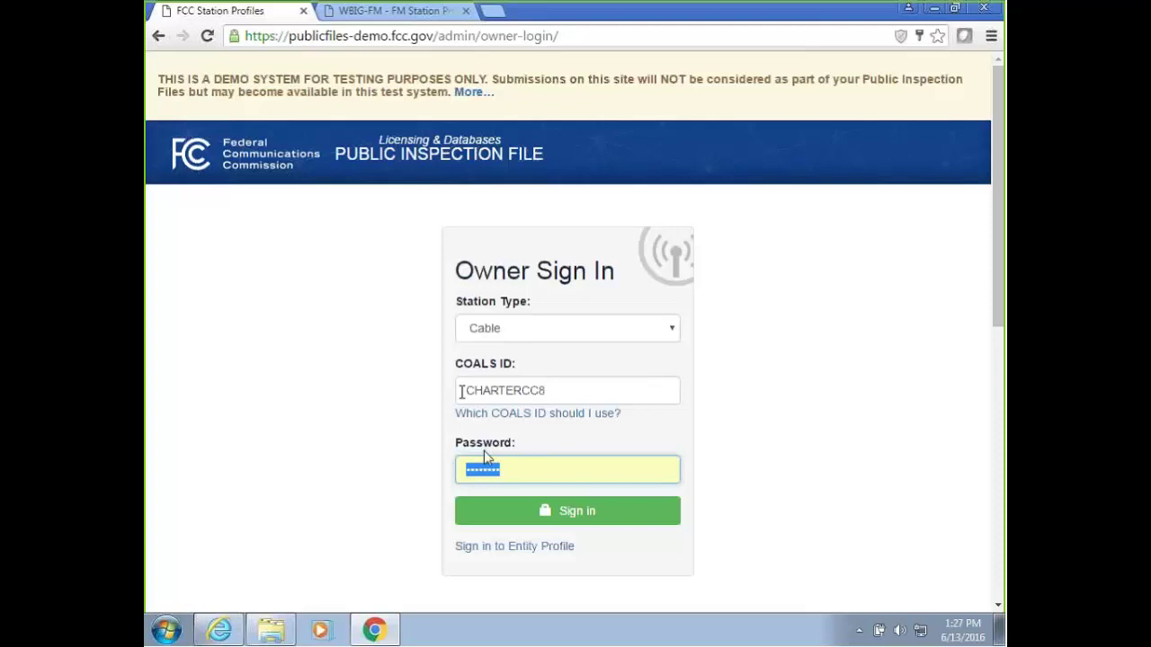
left_click(566, 512)
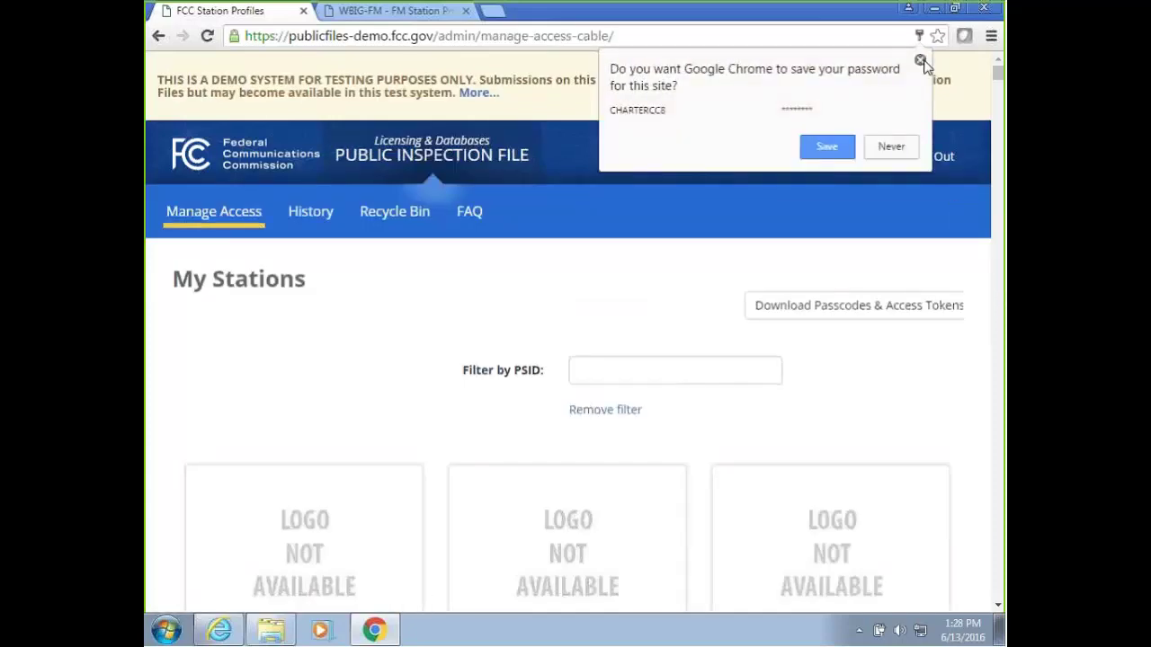
Dismiss the save-password prompt and browse the cable owner's station cards.
left_click(920, 59)
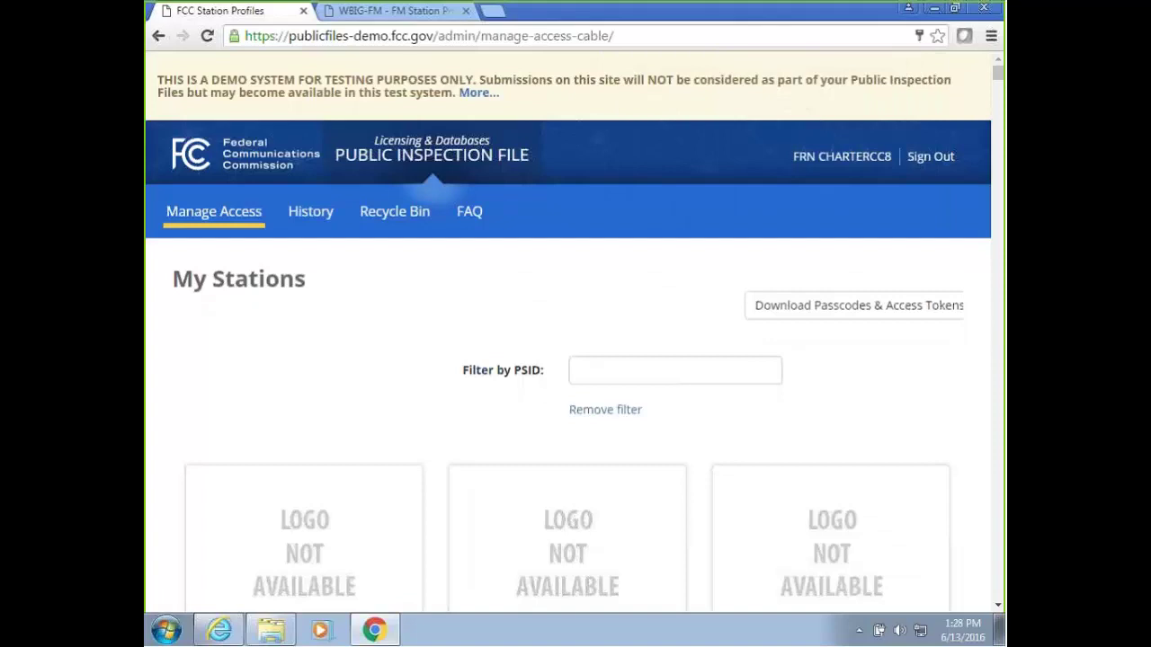
scroll(704, 210, "down", 2)
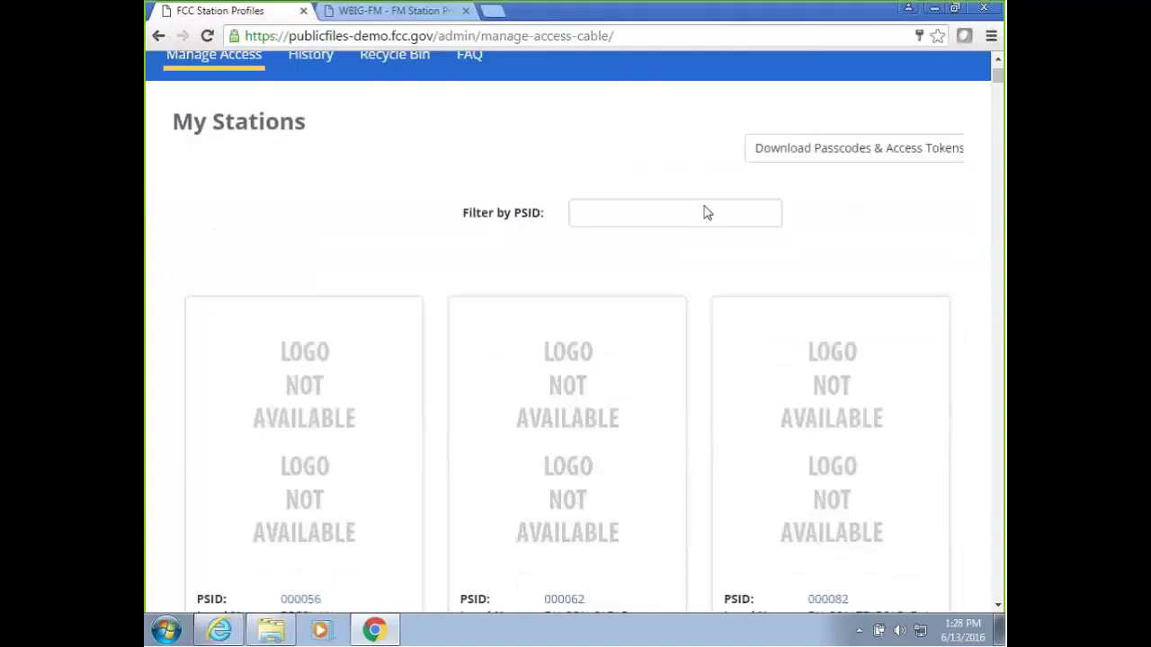
scroll(709, 207, "up", 1)
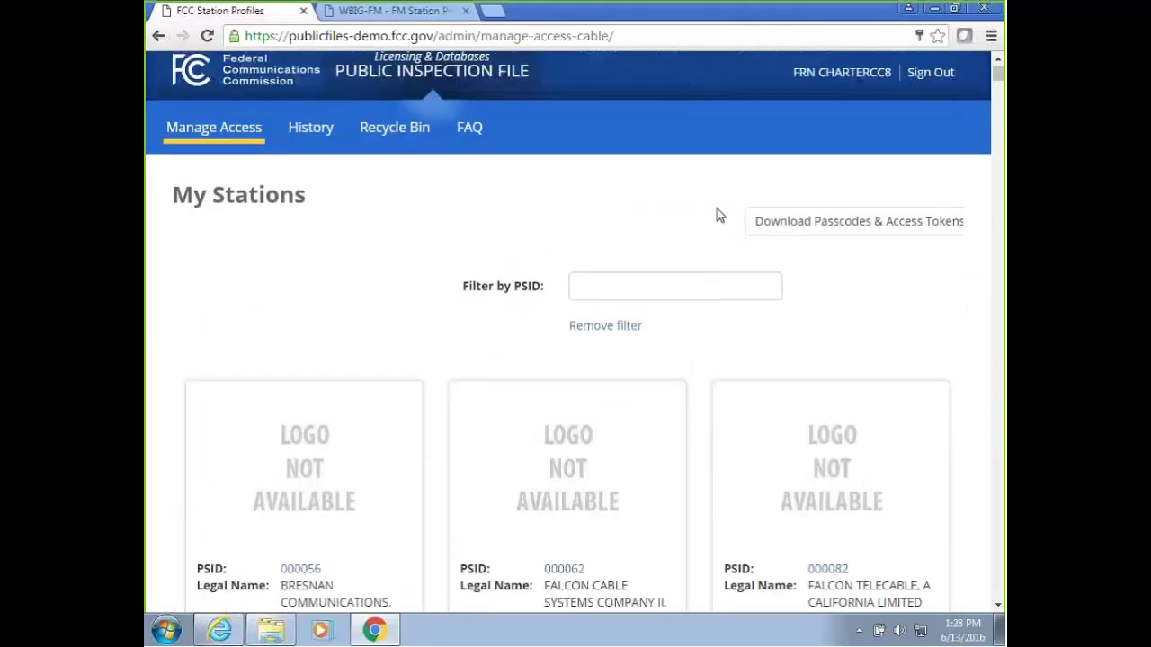
scroll(716, 215, "down", 1)
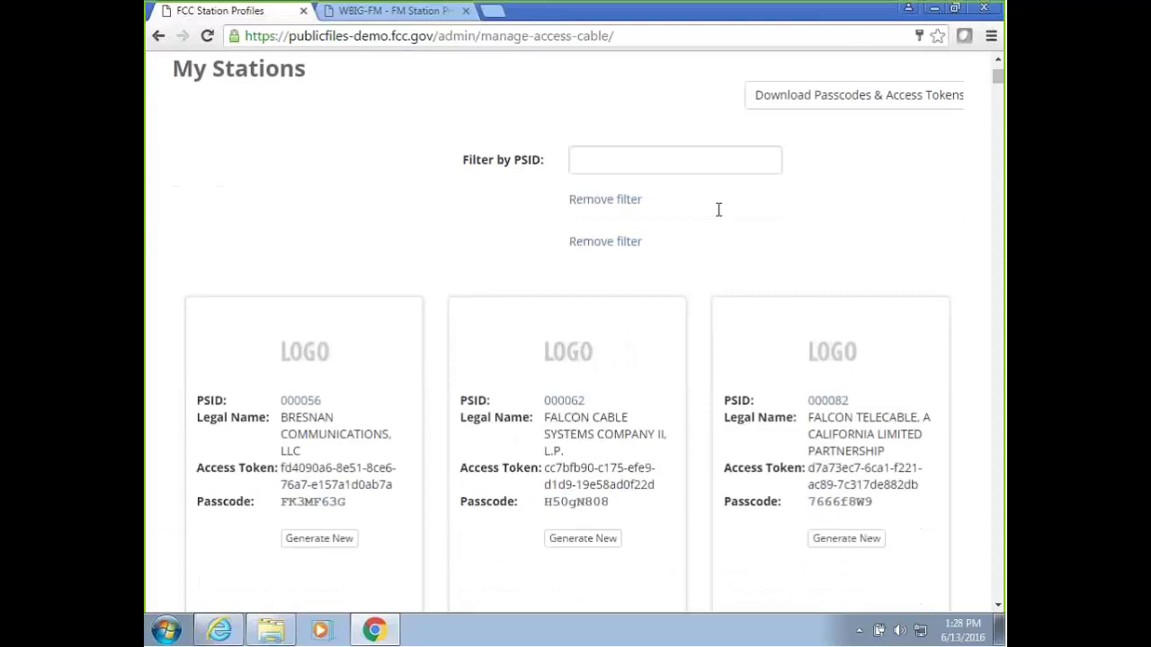
scroll(717, 216, "down", 1)
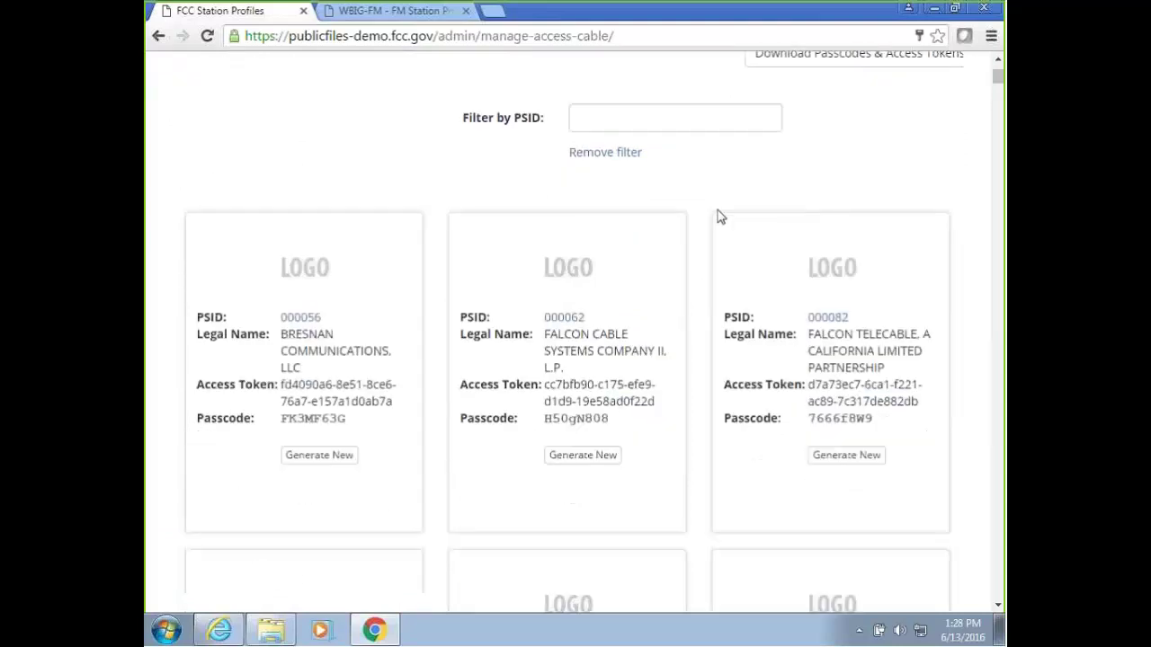
scroll(719, 216, "down", 2)
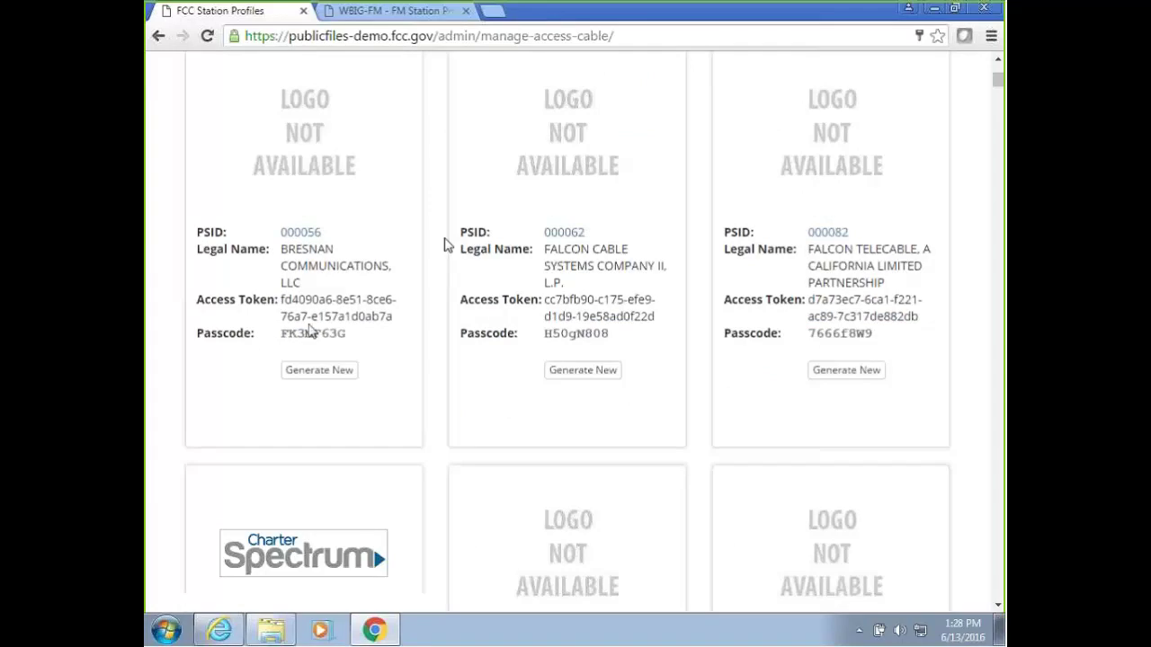
scroll(580, 258, "up", 5)
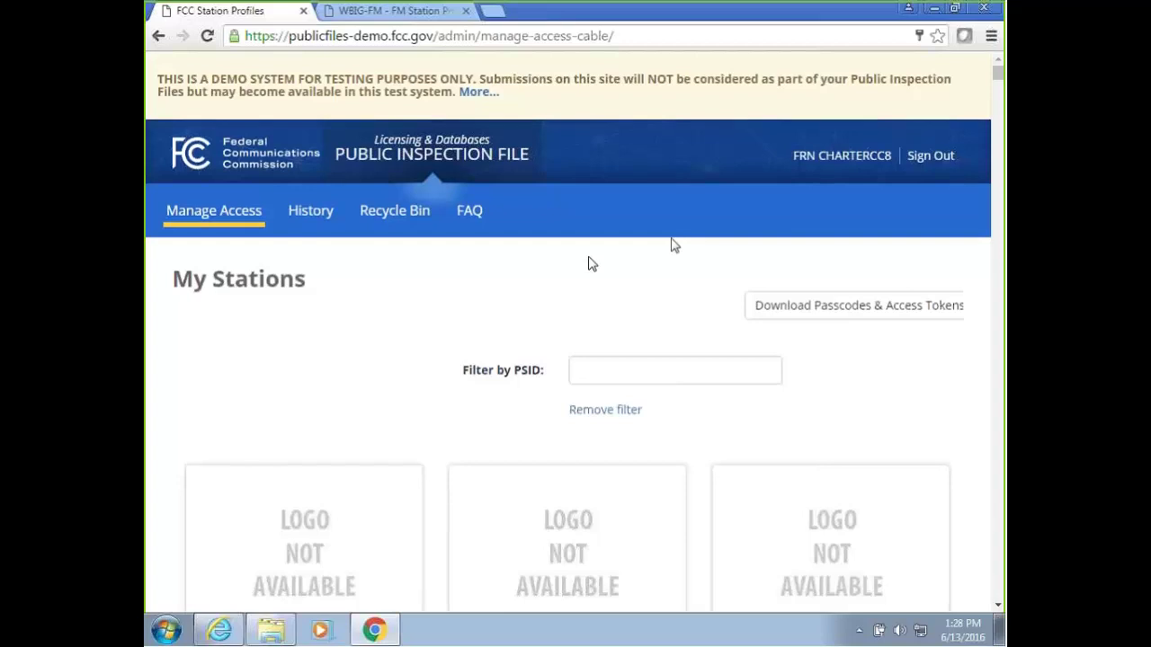
scroll(629, 257, "down", 1)
left_click_drag(997, 79, 998, 223)
scroll(575, 332, "up", 15)
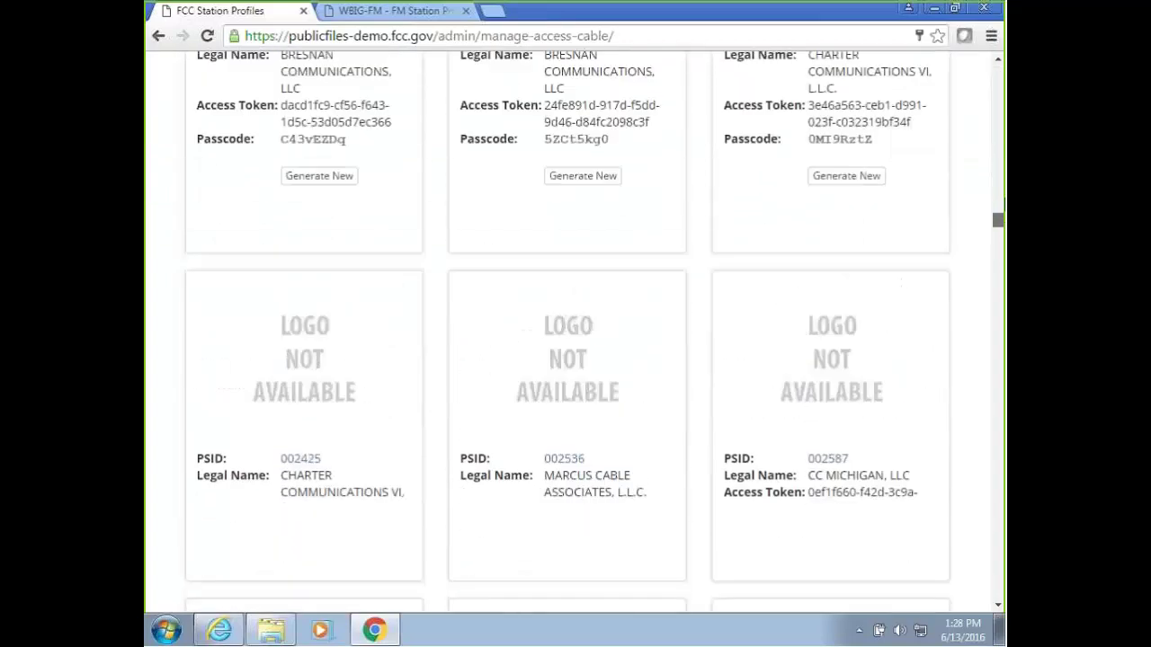
Filter My Stations by PSID 0026, then remove the filter to list all stations.
left_click(606, 375)
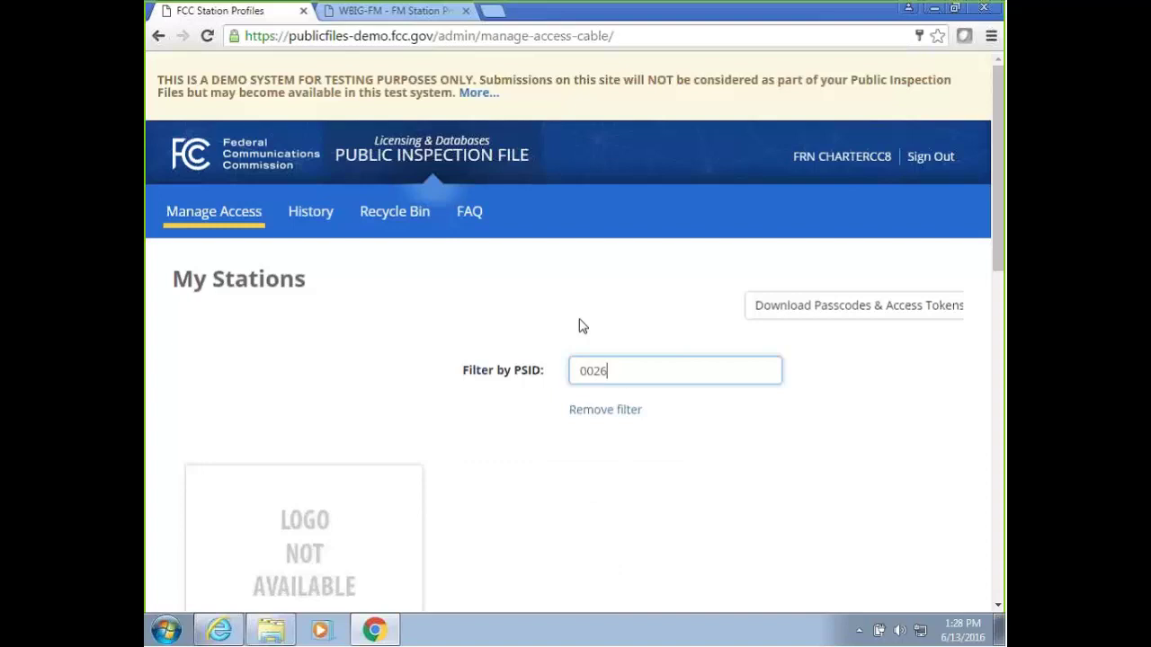
type("0026")
scroll(589, 333, "down", 3)
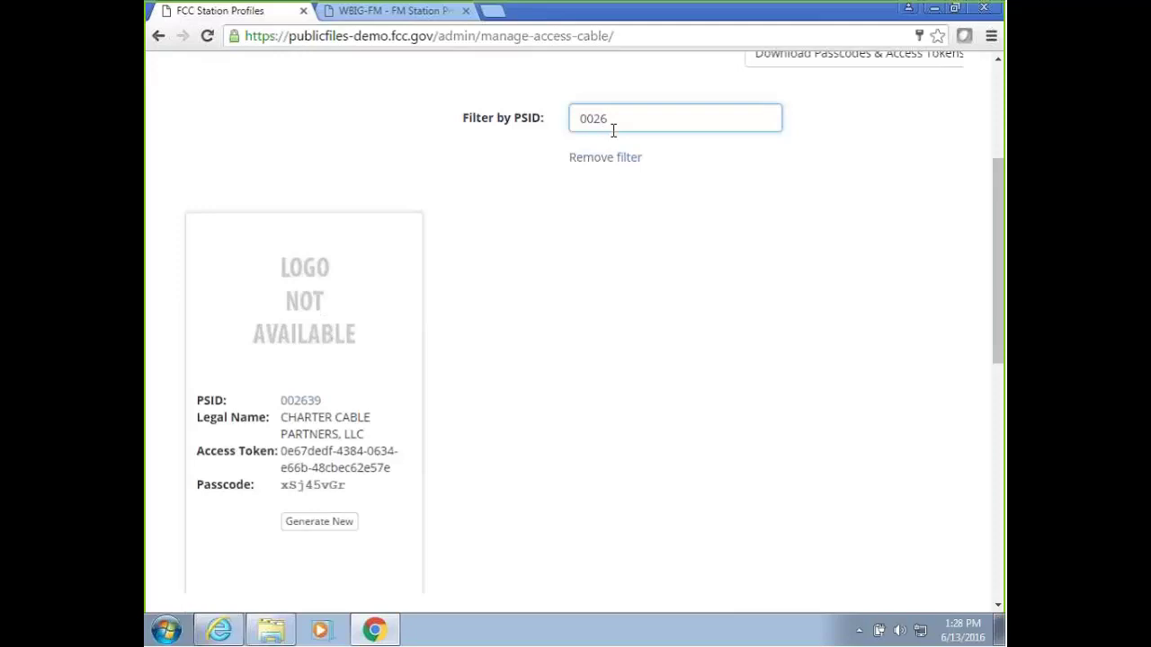
left_click(608, 162)
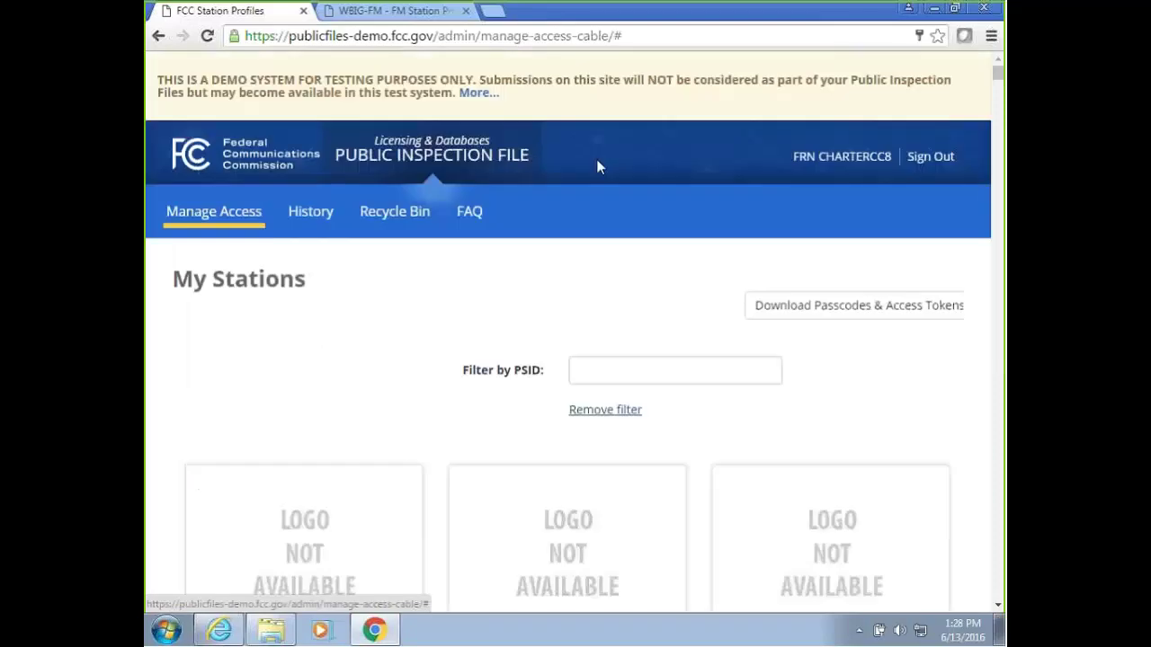
mouse_move(997, 75)
left_mouse_down()
mouse_move(998, 86)
mouse_move(997, 72)
left_mouse_up()
View the owner's History page and check the Select Entity list, keeping 000056.
left_click(829, 310)
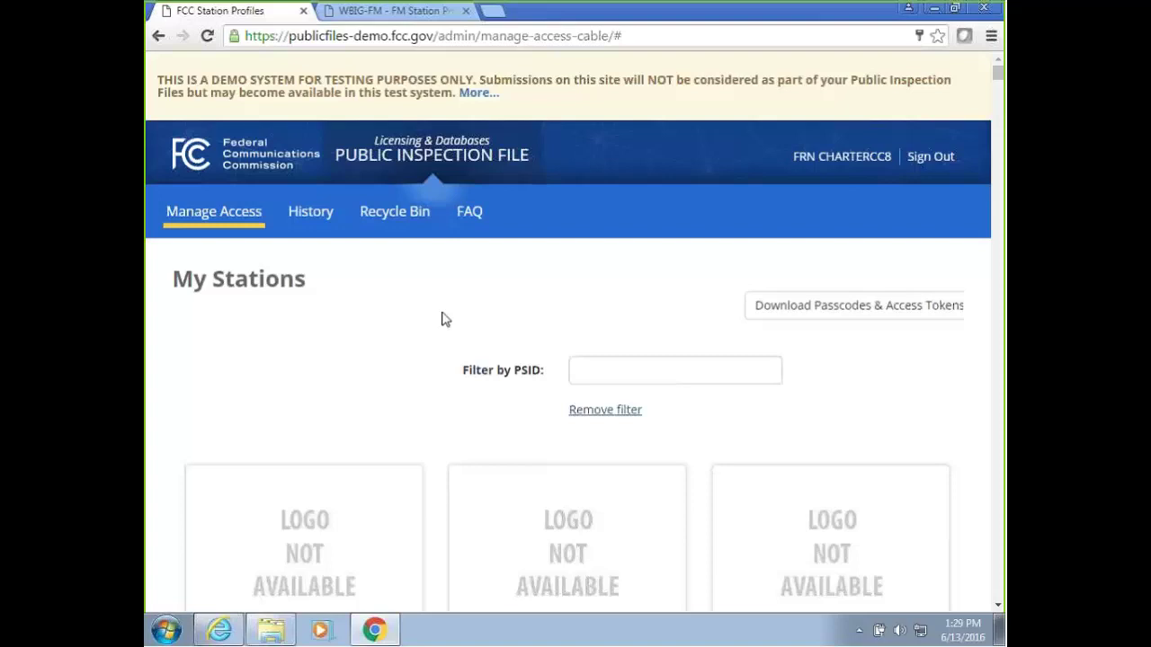
left_click(320, 220)
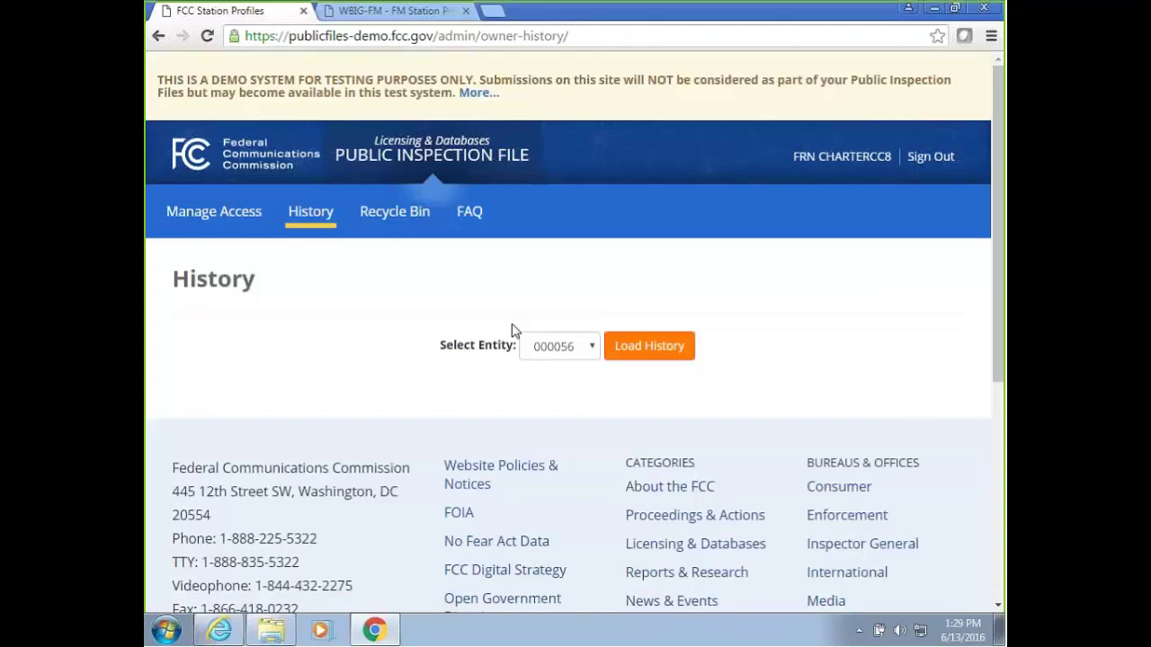
left_click(558, 350)
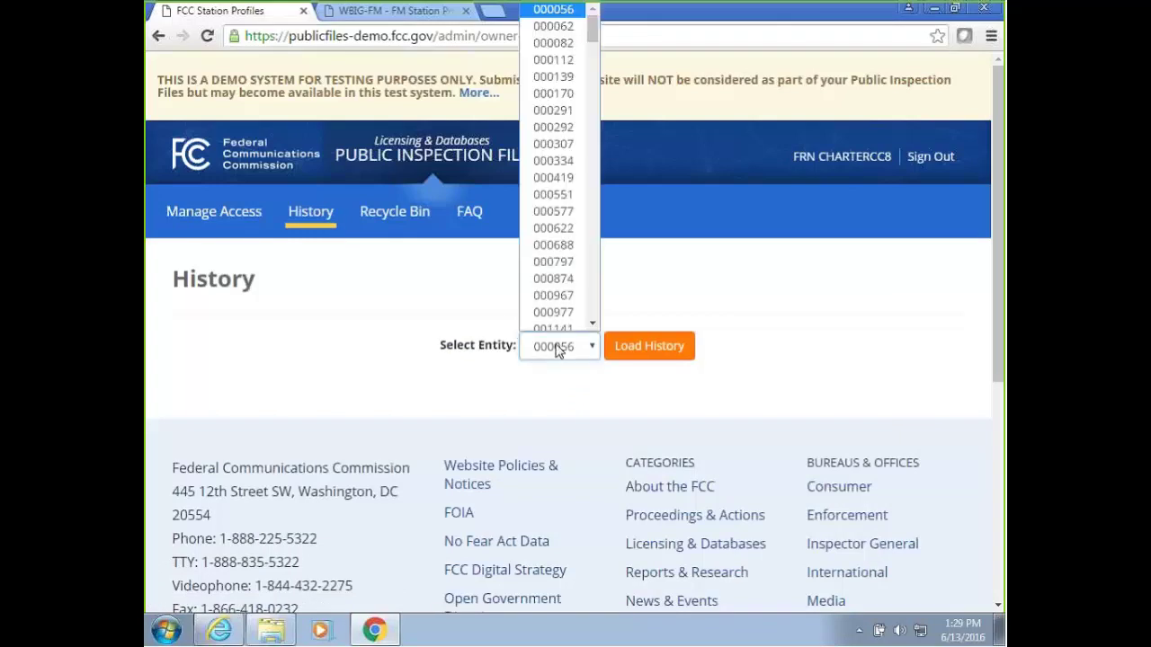
left_click(557, 351)
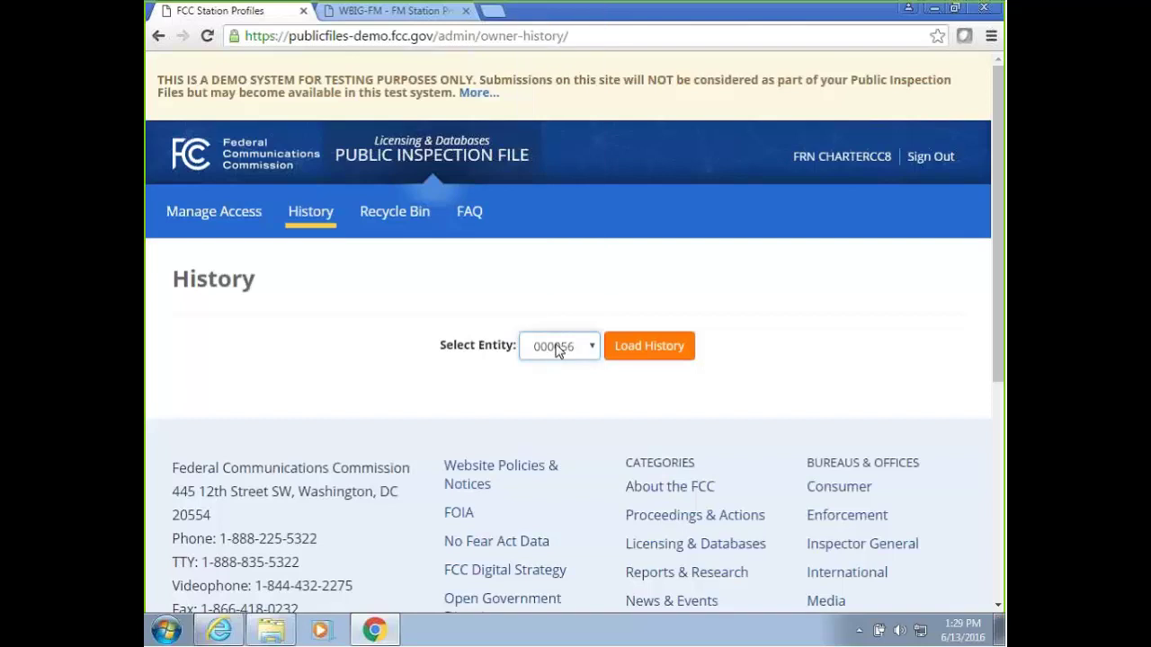
Visit the Recycle Bin and FAQ pages, then return to the My Stations management page.
left_click(393, 212)
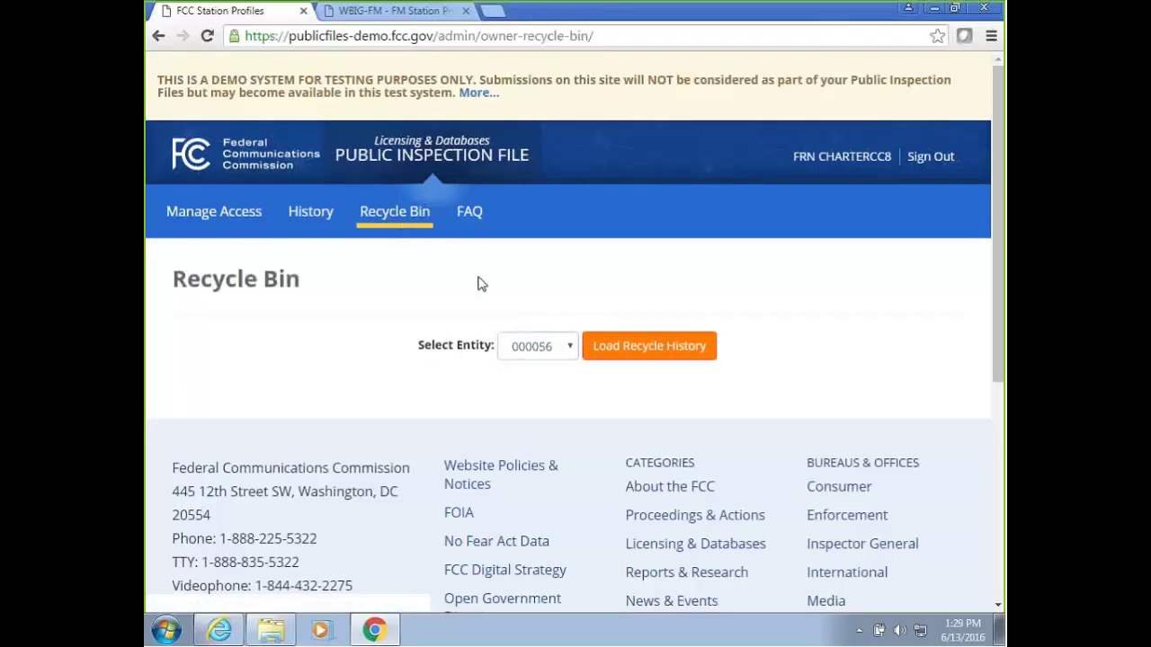
left_click(469, 212)
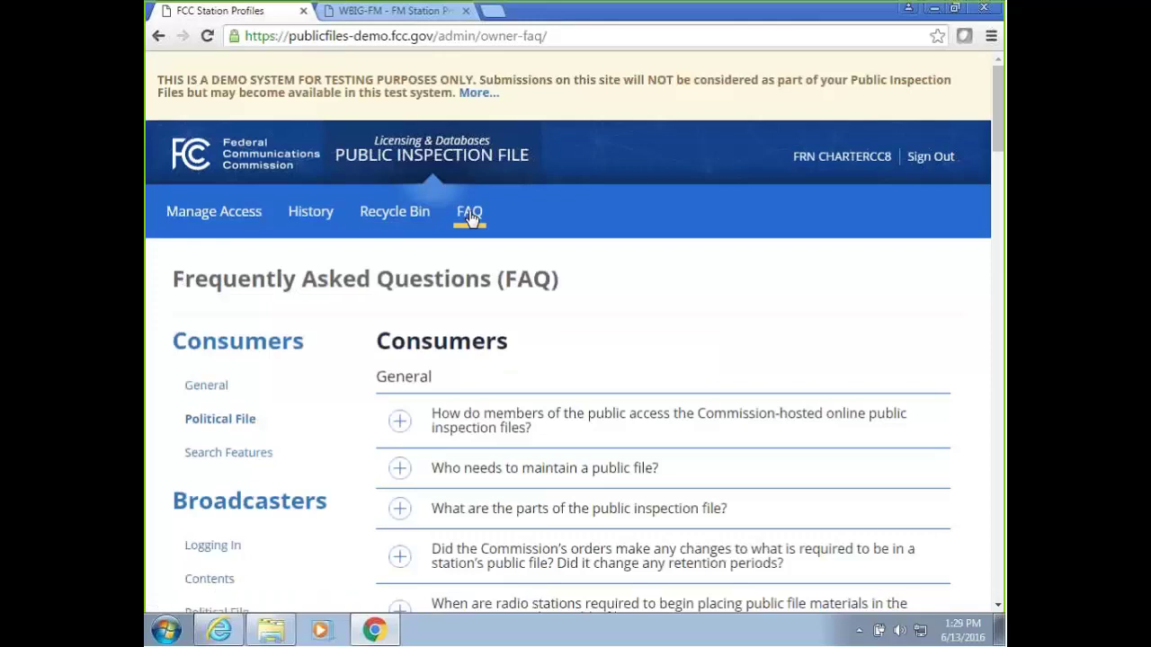
left_click(239, 220)
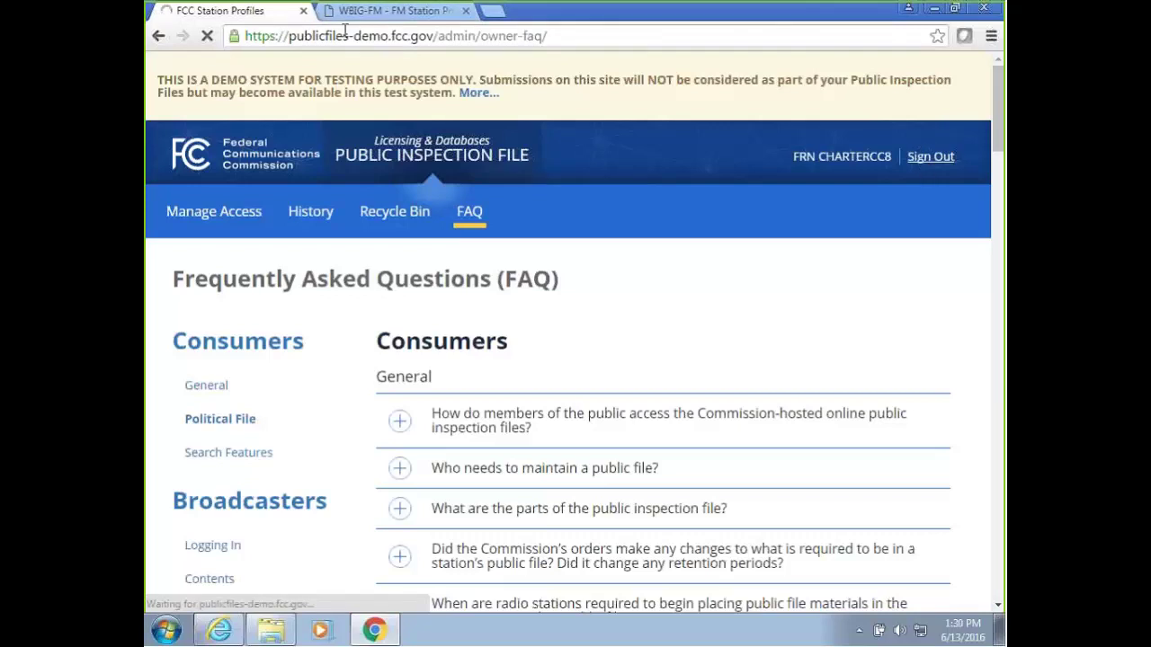
Glance at the WBIG-FM station page and its web address, then return to the Owner Sign In tab.
left_click(394, 12)
left_click(398, 34)
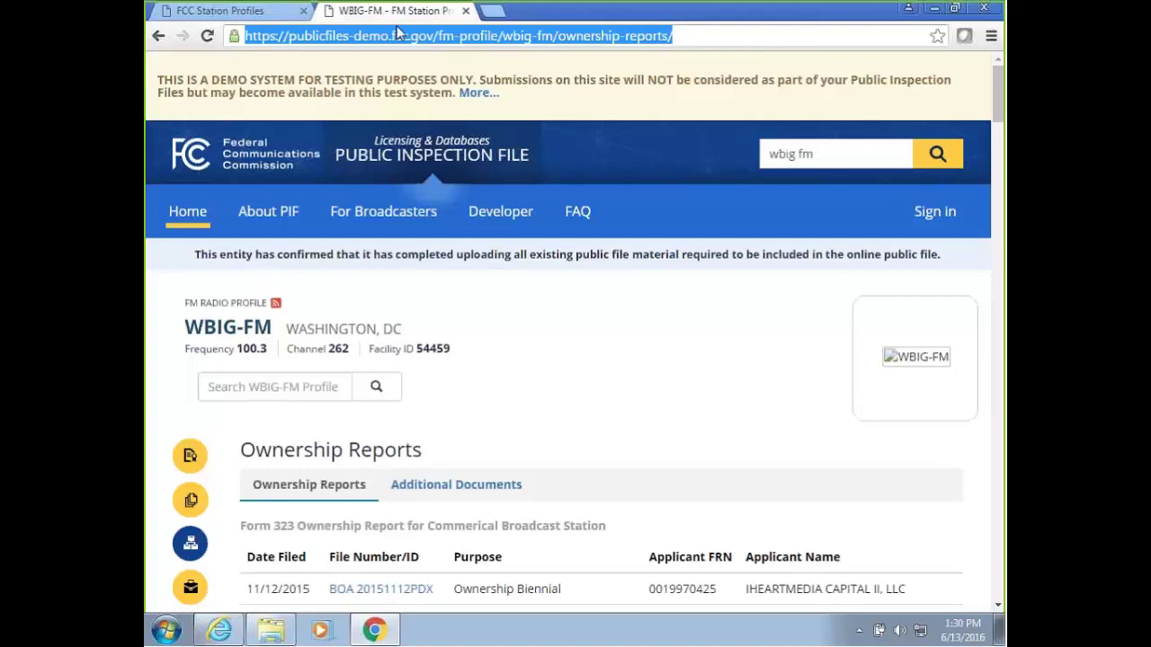
left_click(171, 10)
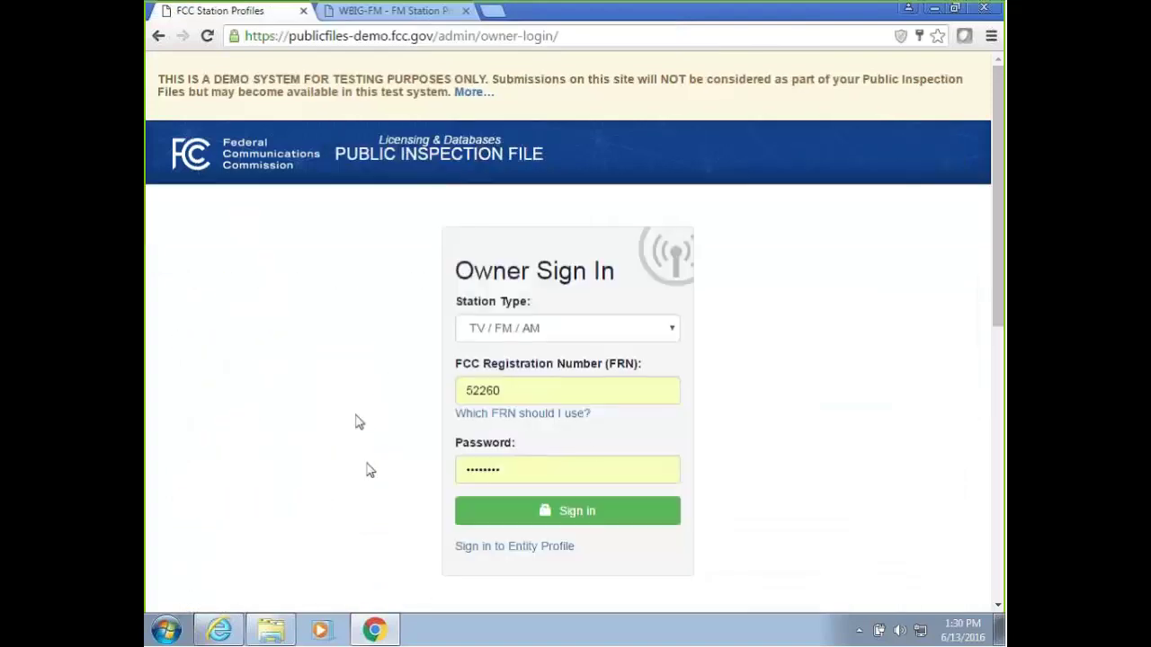
Sign in to the entity profile with station type Cable, using the saved PSID suggestion.
left_click(520, 547)
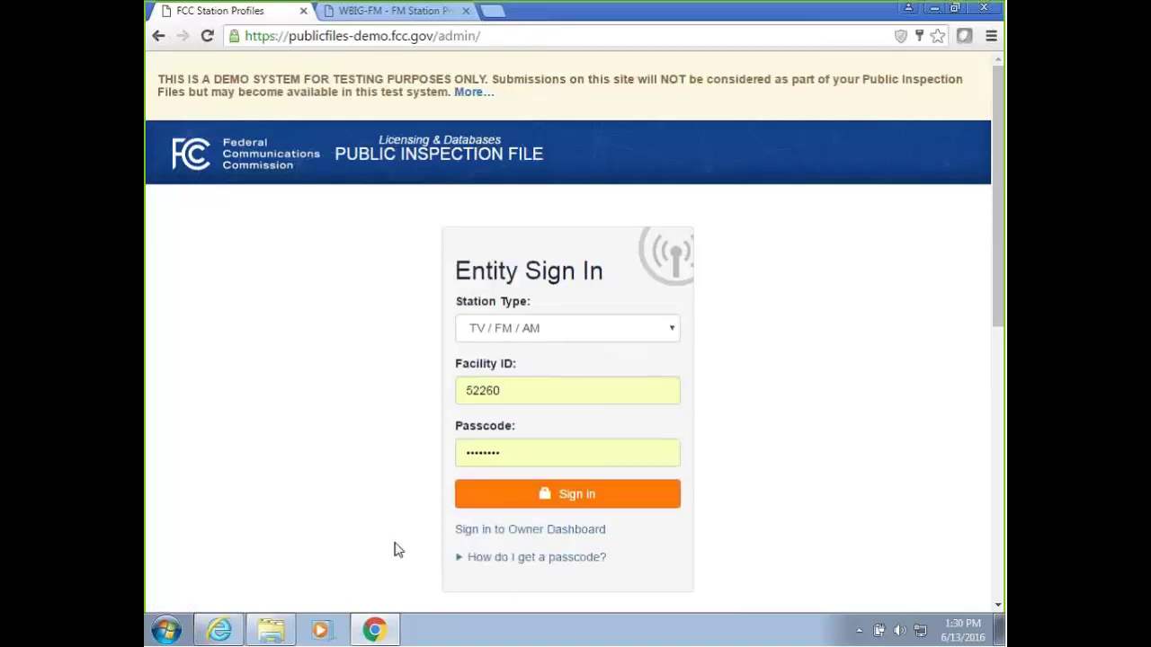
left_click(512, 327)
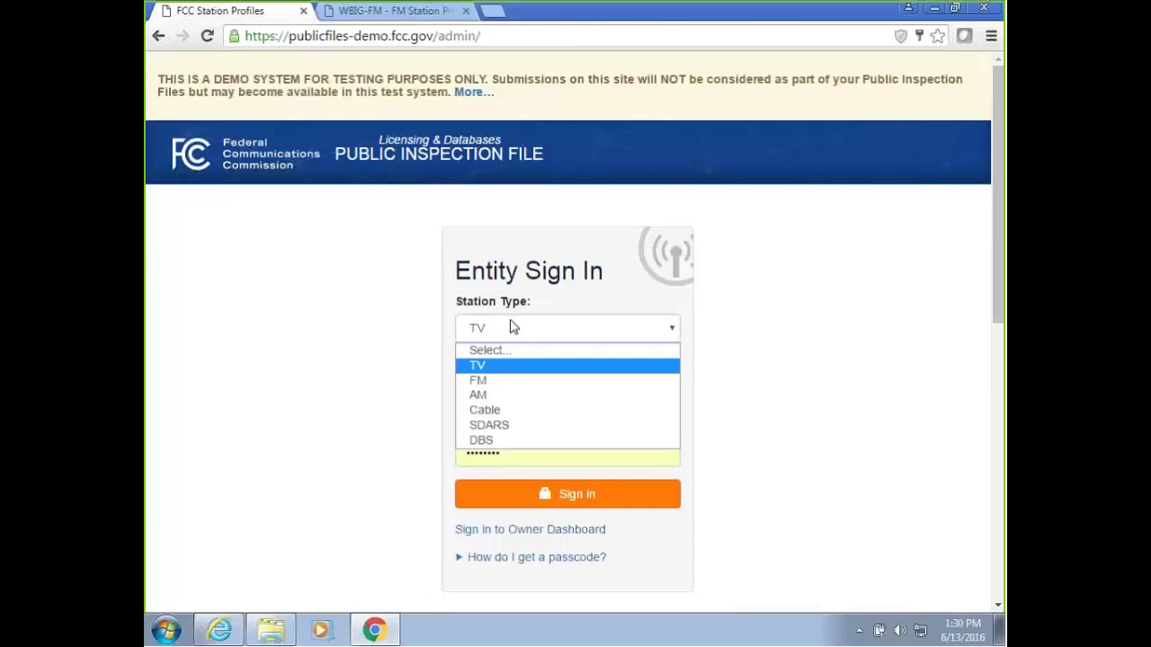
left_click(490, 410)
double_click(524, 395)
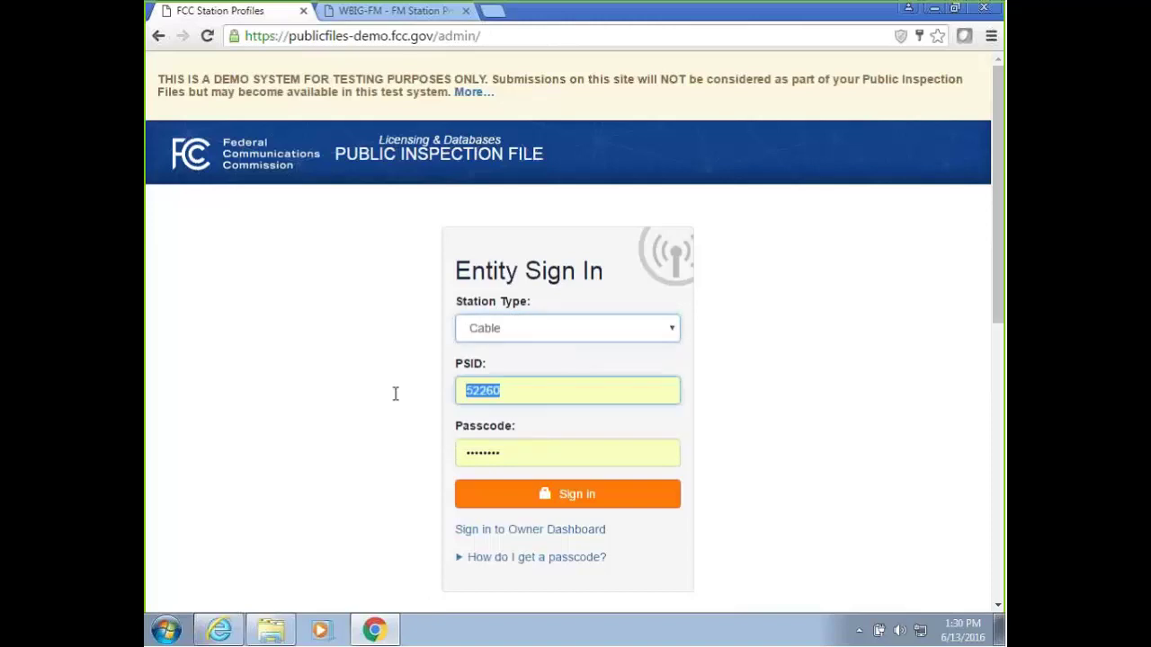
type("0018740290")
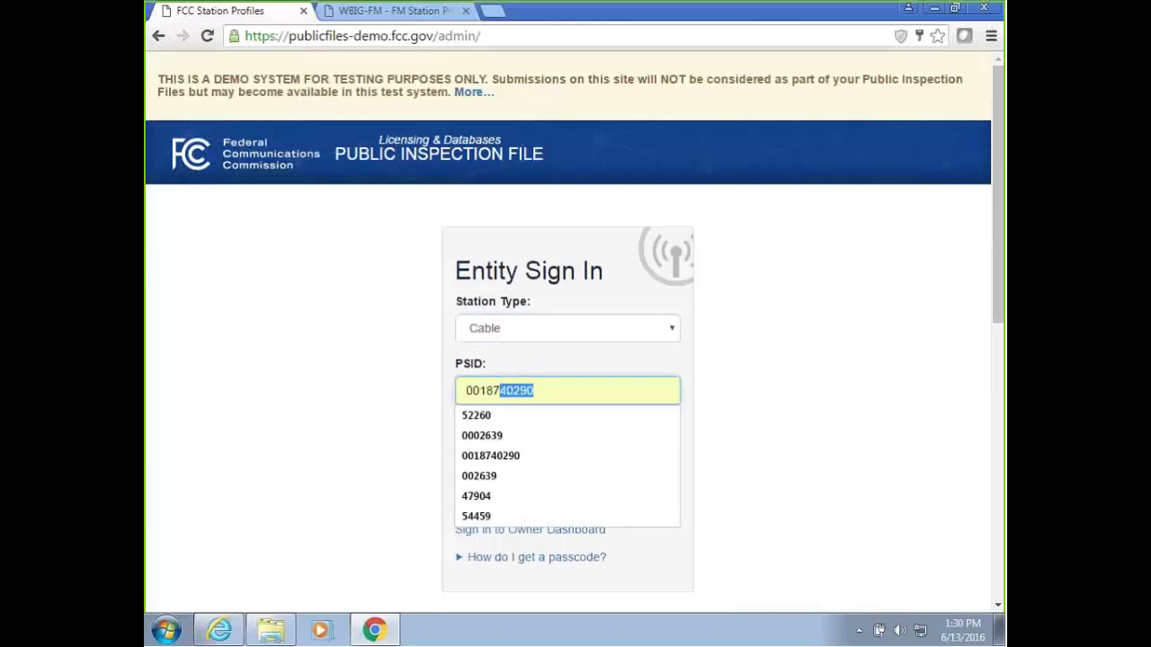
left_click(479, 476)
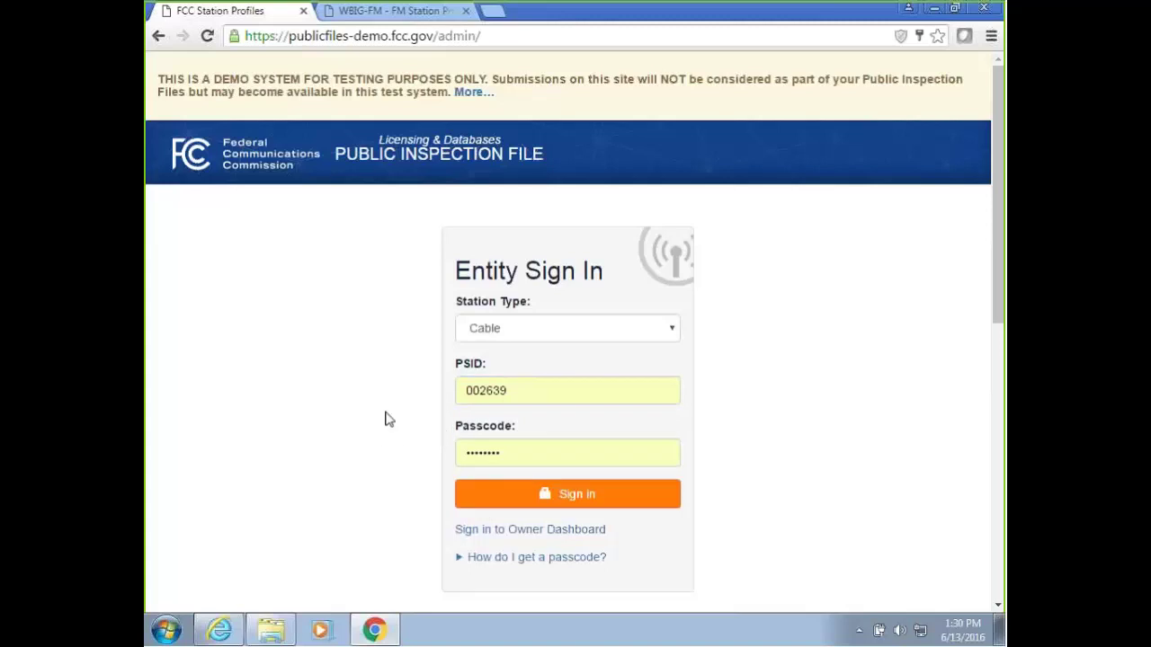
left_click(556, 494)
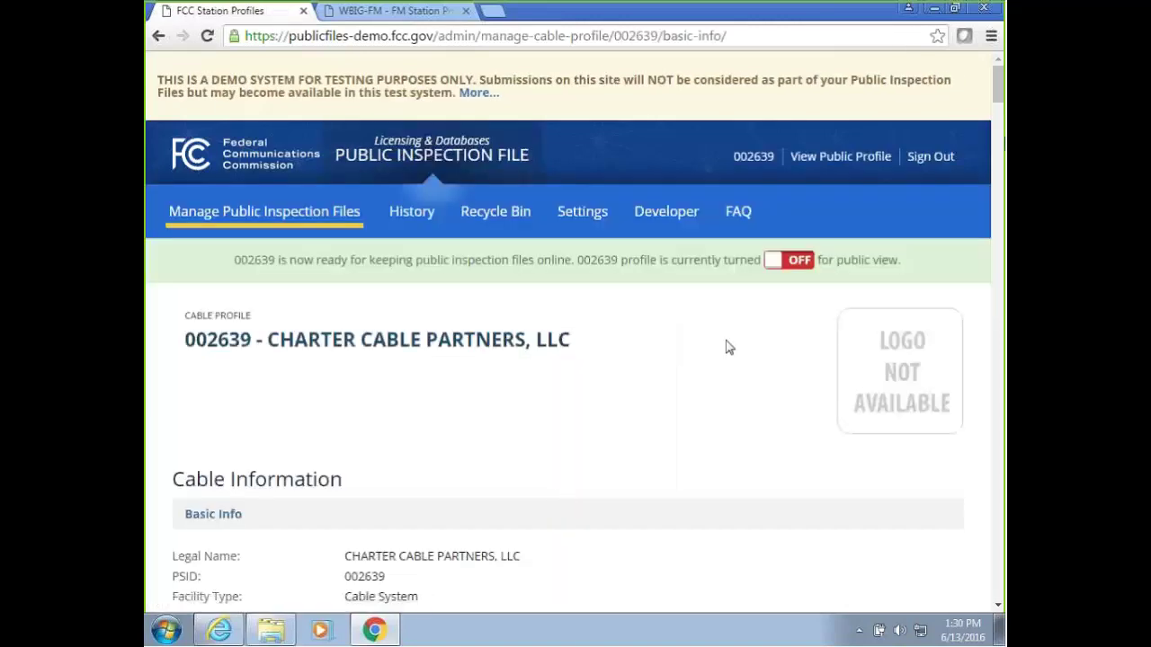
Scroll through the cable profile's Cable Information and Communities Served table.
left_click_drag(995, 91, 996, 92)
left_click(233, 192)
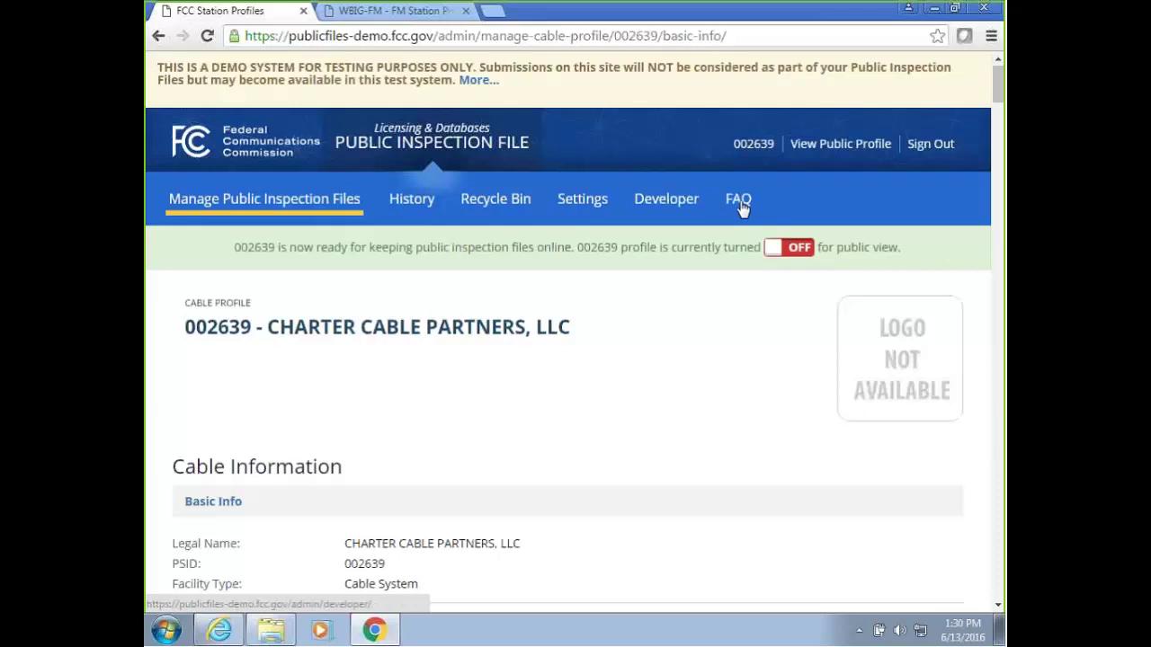
mouse_move(282, 206)
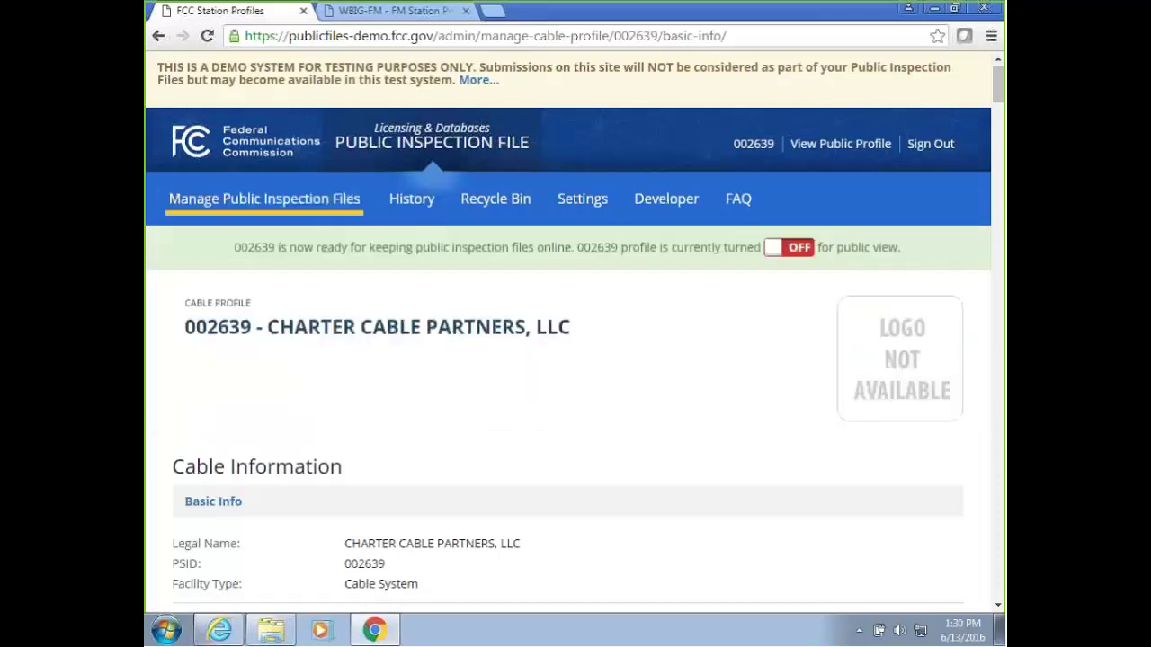
scroll(1000, 117, "down", 3)
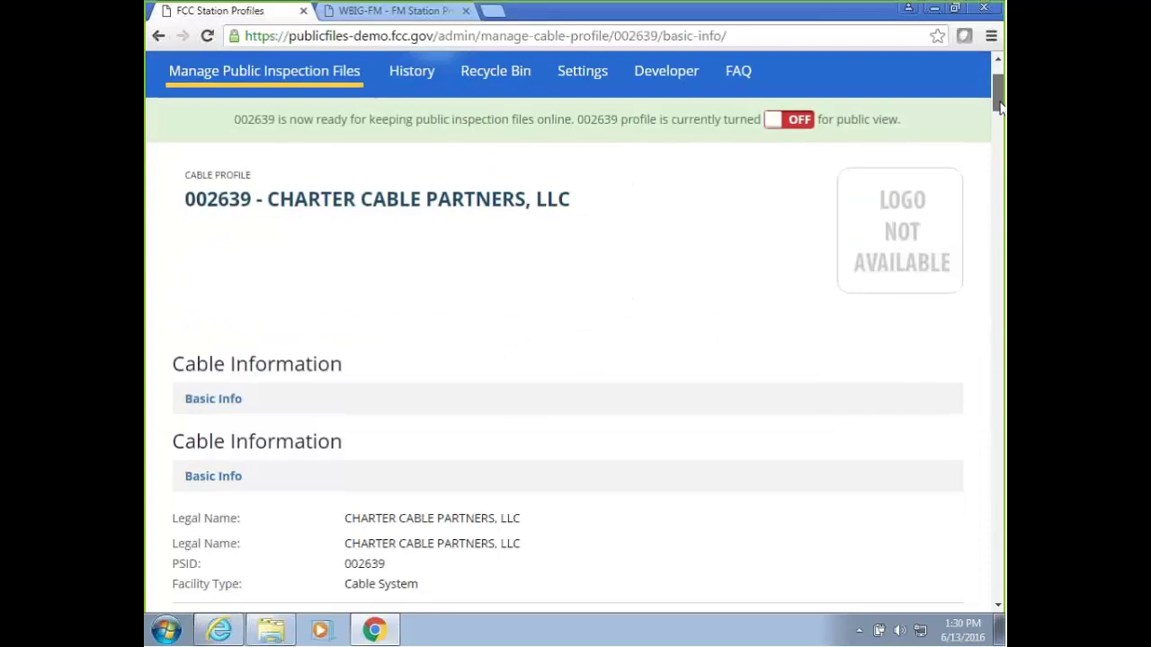
left_click_drag(1000, 115, 999, 119)
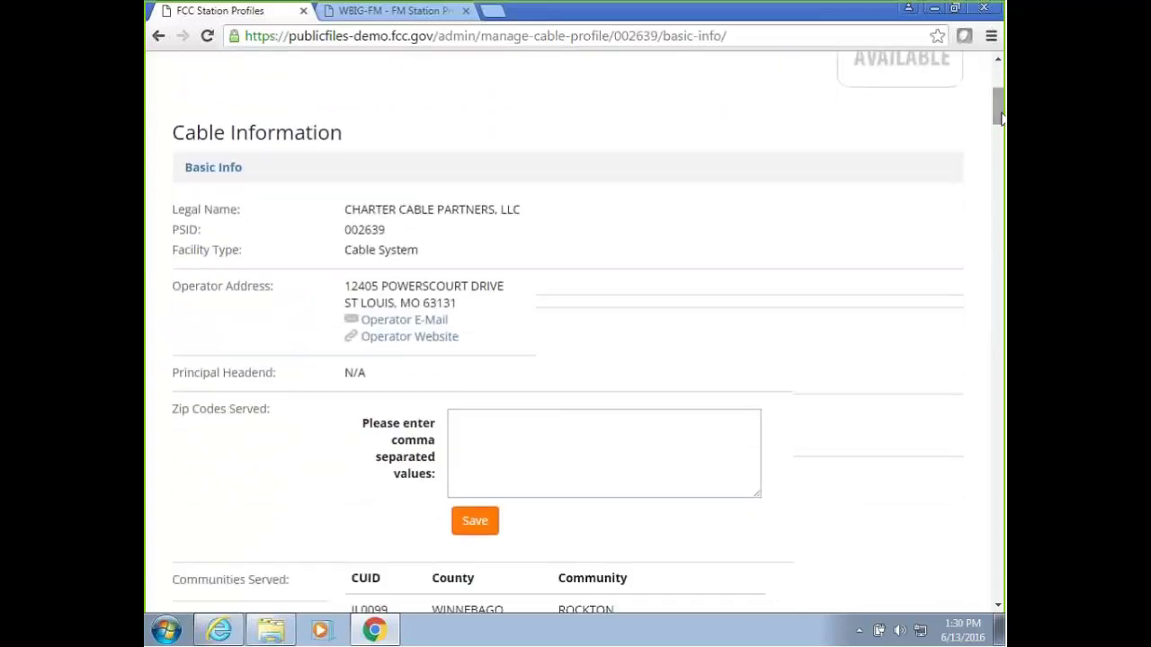
scroll(918, 132, "down", 1)
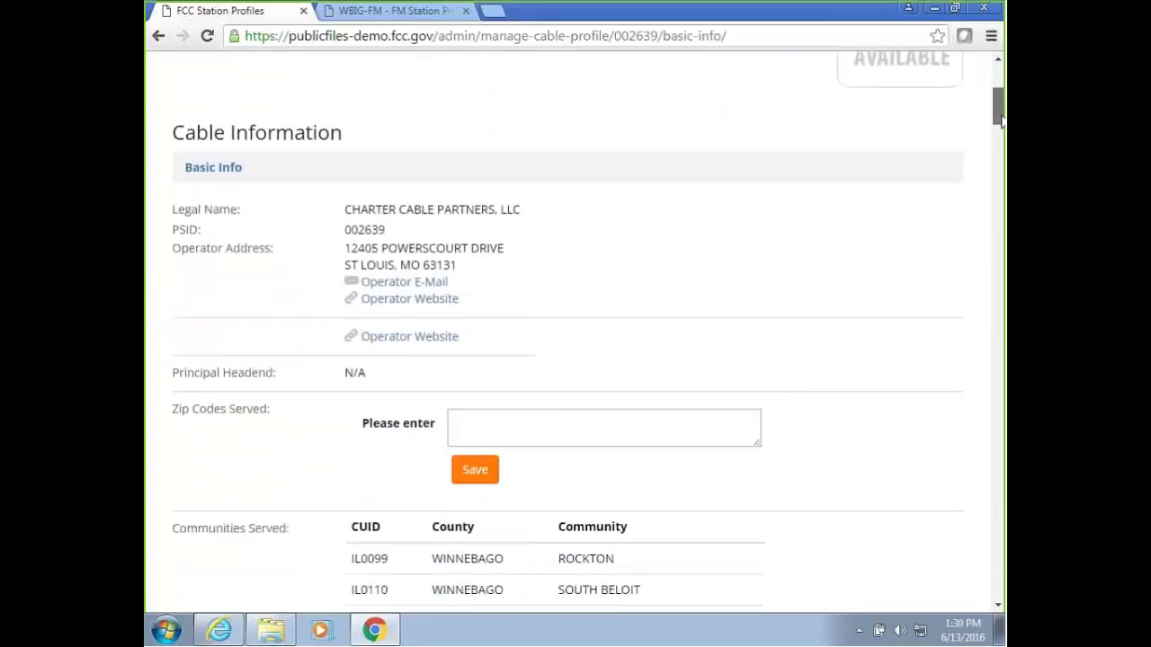
scroll(604, 266, "down", 1)
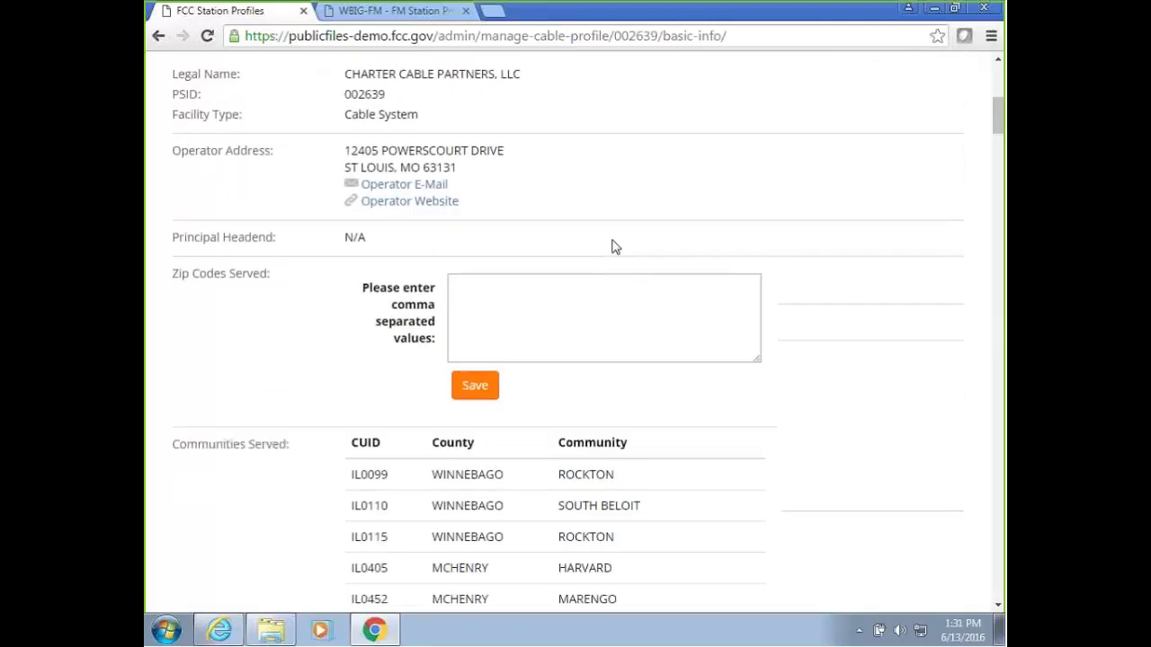
scroll(635, 239, "up", 5)
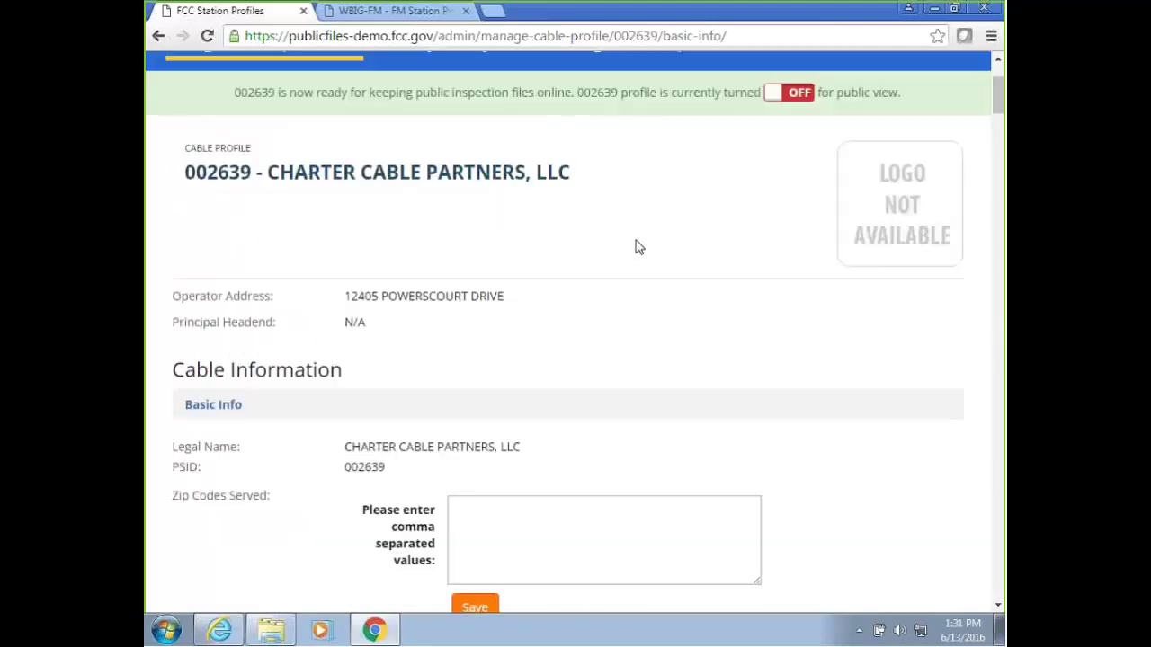
scroll(647, 250, "down", 3)
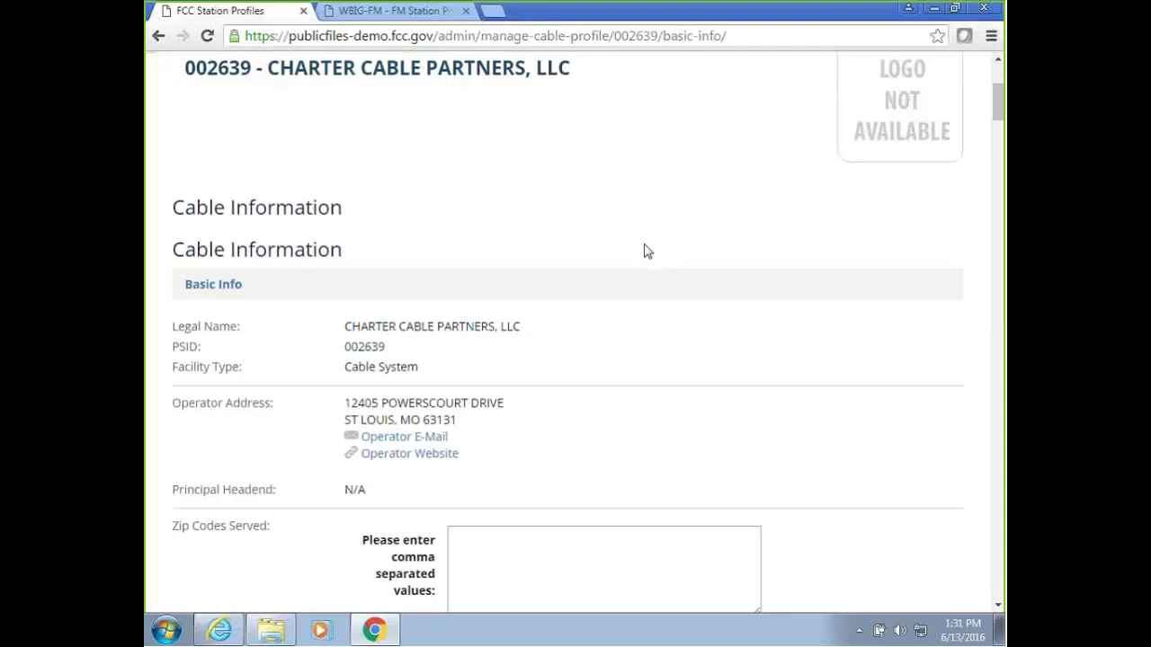
scroll(647, 251, "down", 2)
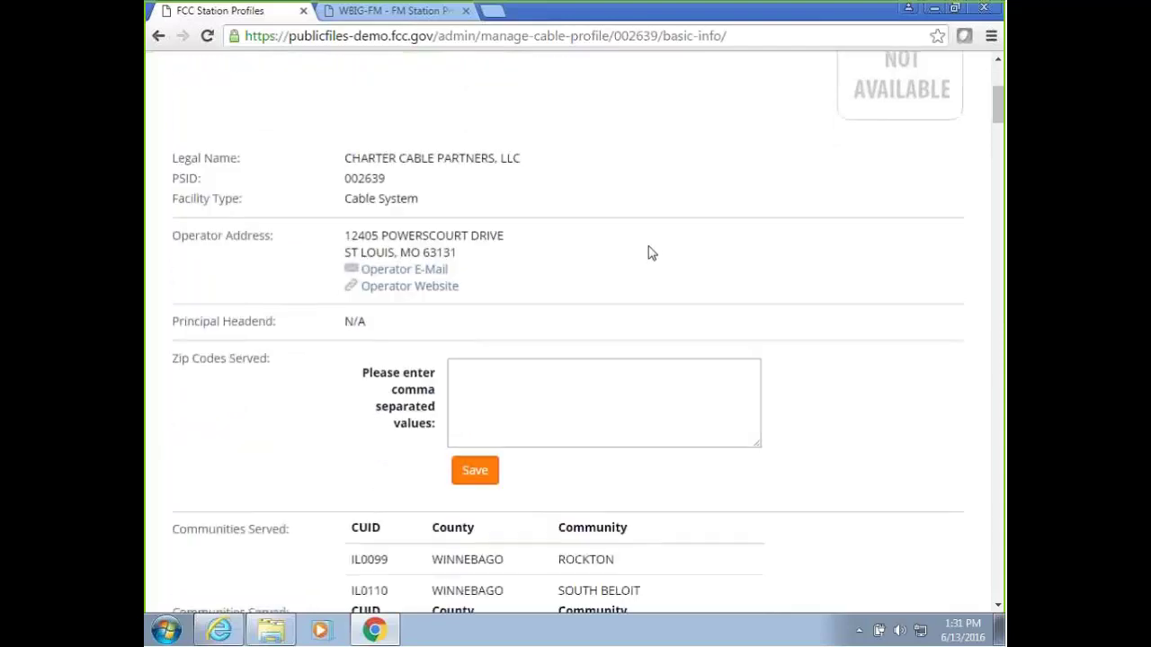
scroll(575, 253, "down", 1)
Check the Zip Codes Served entries, then bring up the Manage Public Inspection Files folder list.
left_click(496, 298)
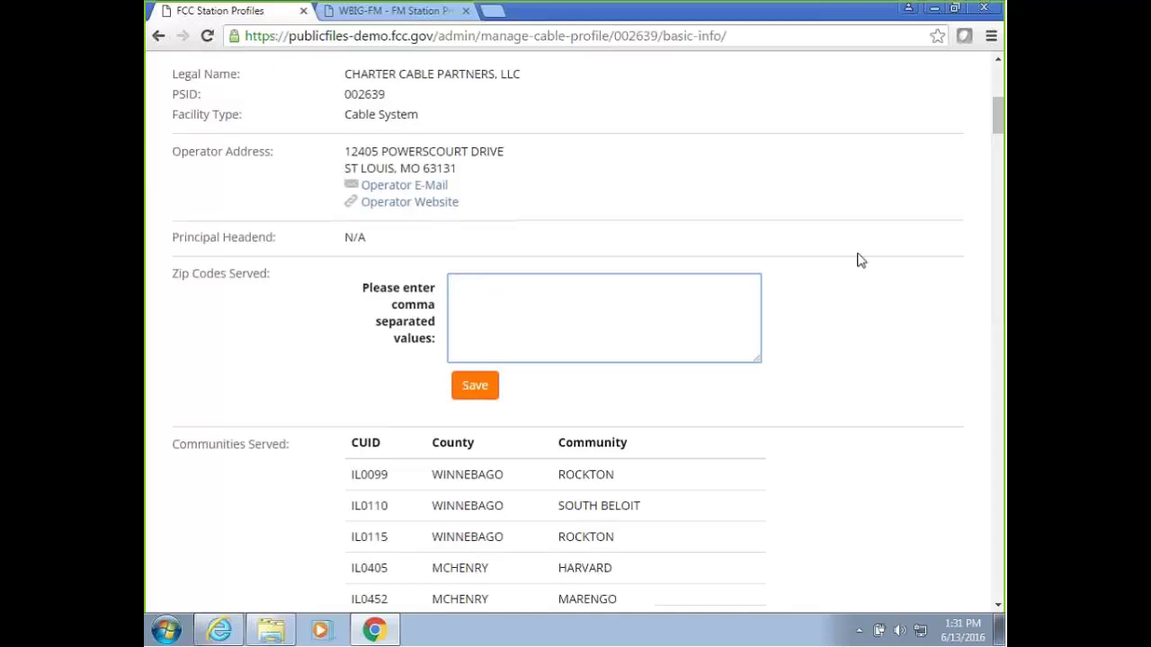
scroll(859, 260, "up", 4)
scroll(859, 261, "down", 4)
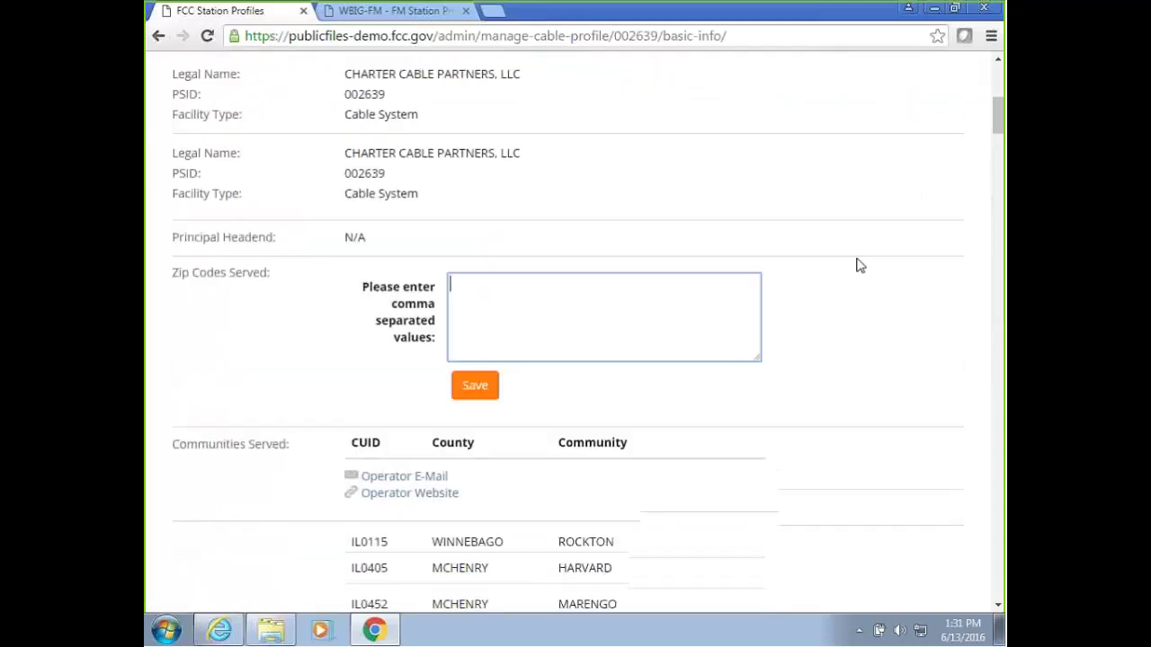
scroll(859, 265, "down", 4)
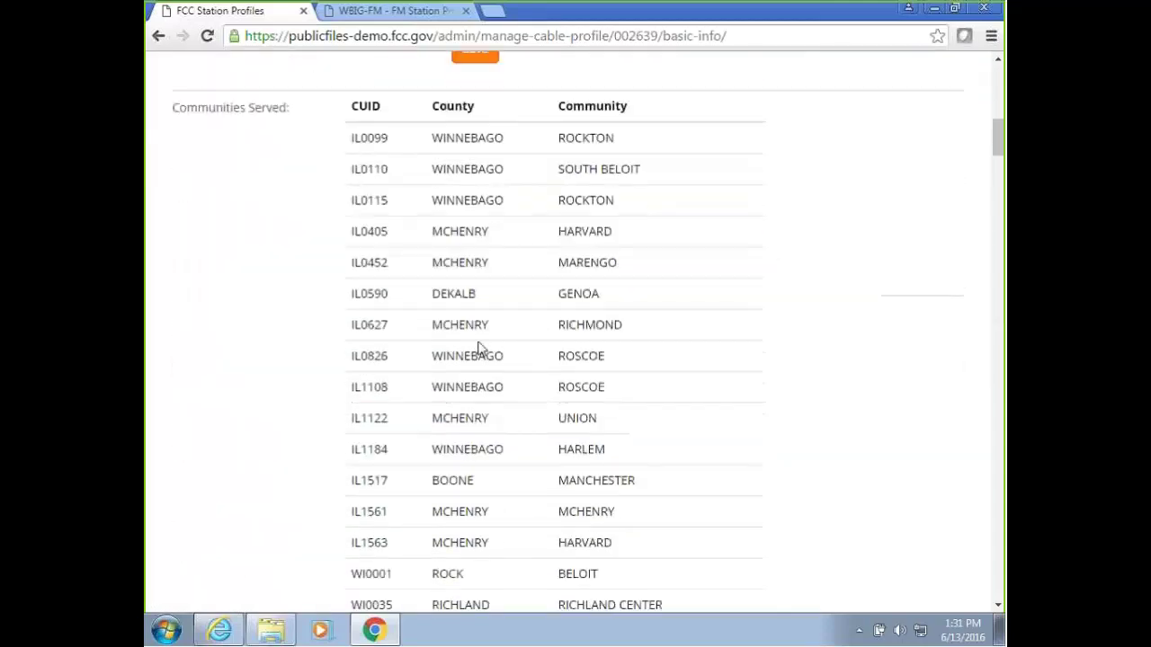
scroll(479, 349, "down", 5)
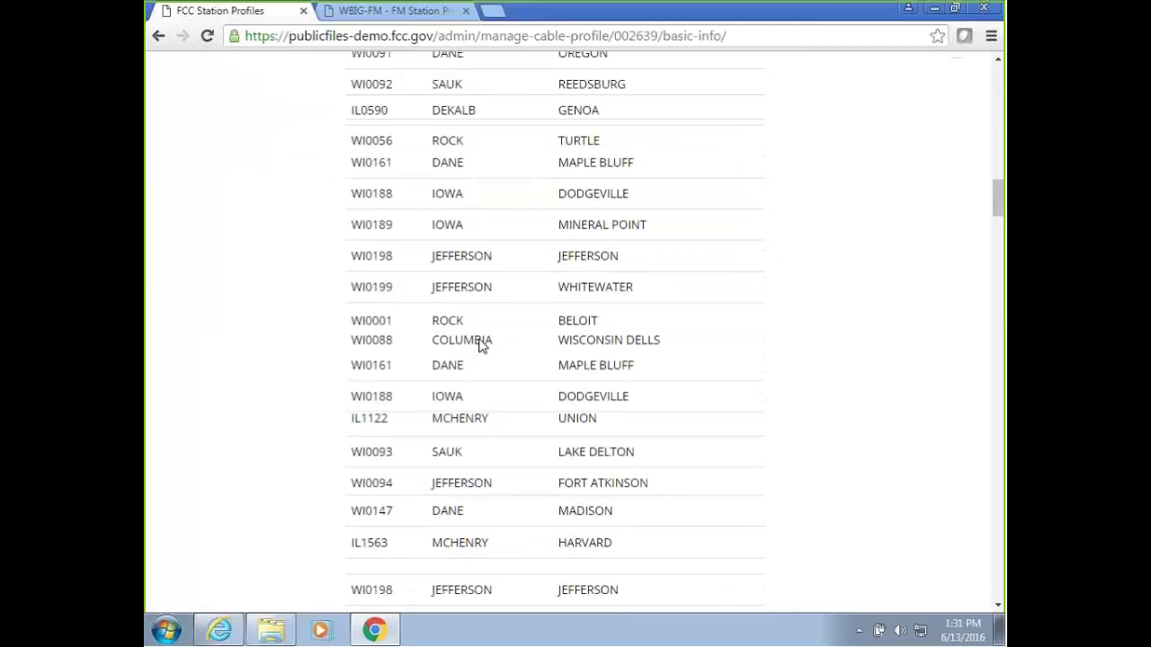
scroll(479, 346, "down", 10)
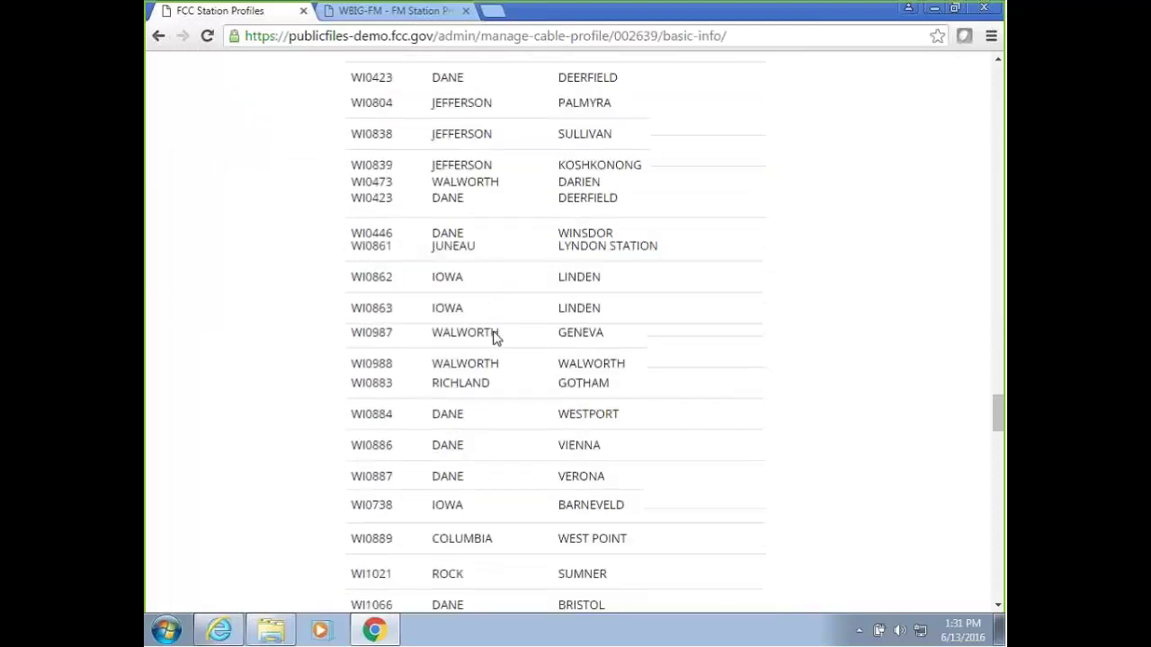
scroll(494, 334, "down", 10)
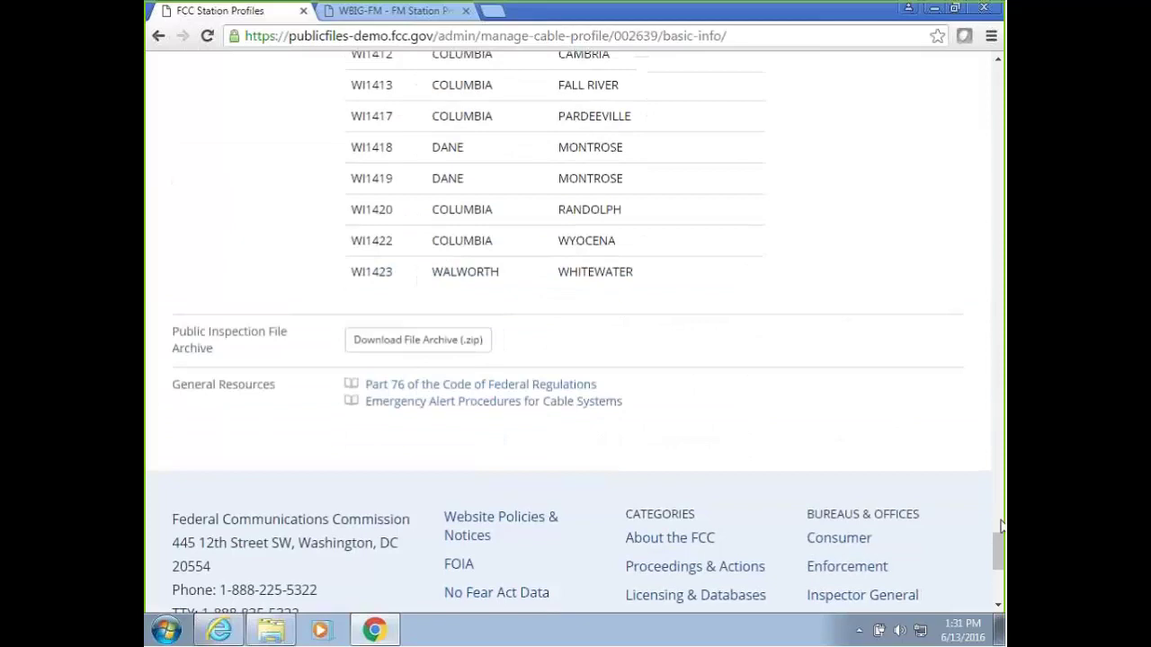
left_click_drag(1001, 526, 951, 95)
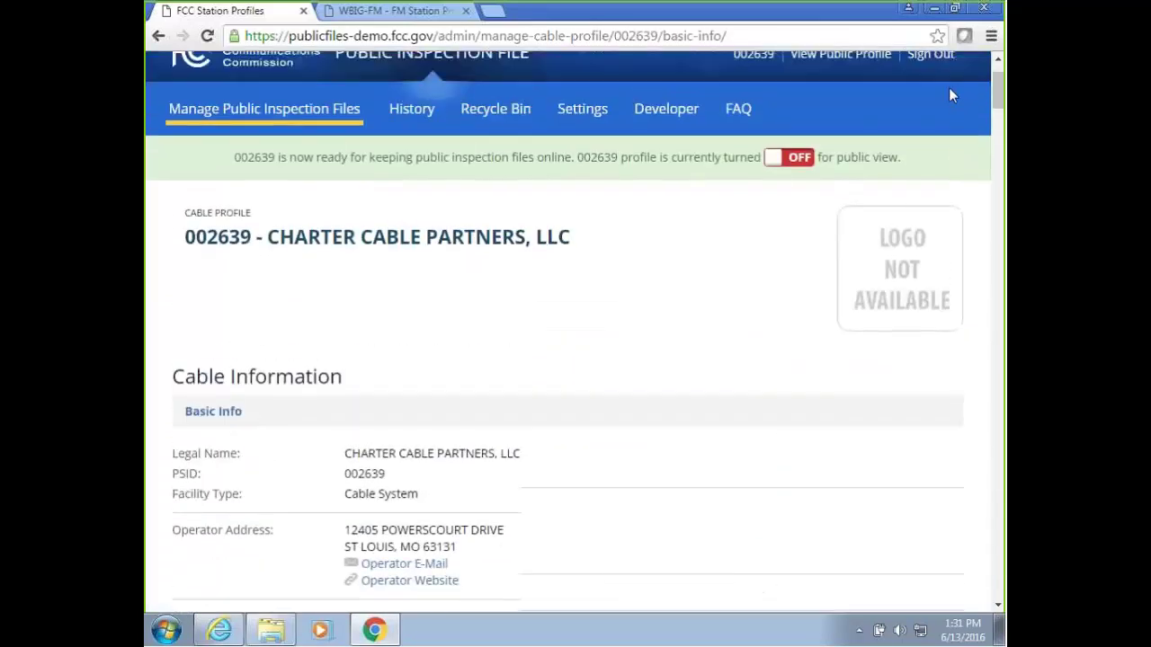
scroll(771, 180, "down", 5)
left_click(527, 287)
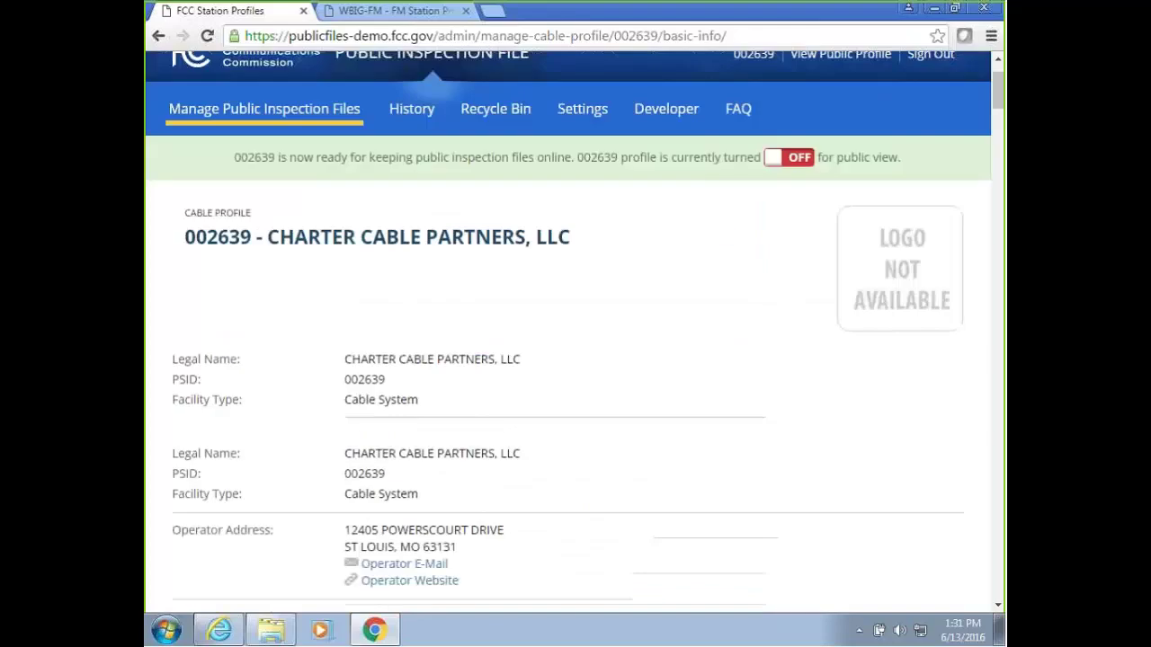
left_click(232, 120)
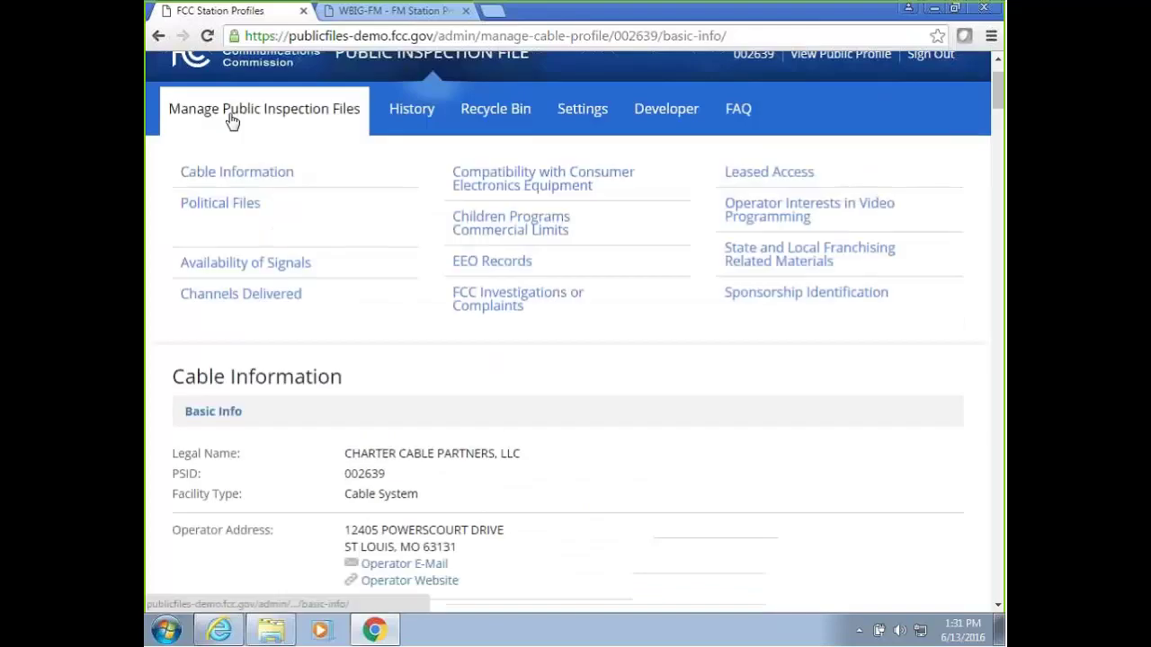
In EEO Records, add employment unit ID 12686 and save the unit IDs.
left_click(508, 271)
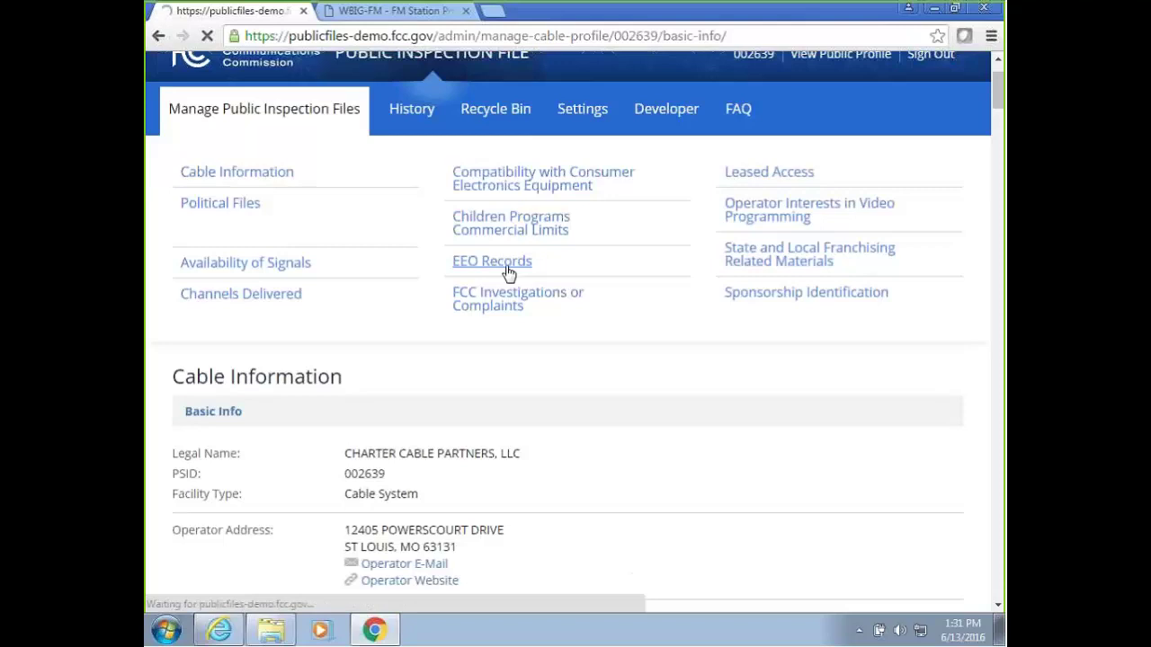
scroll(494, 270, "down", 3)
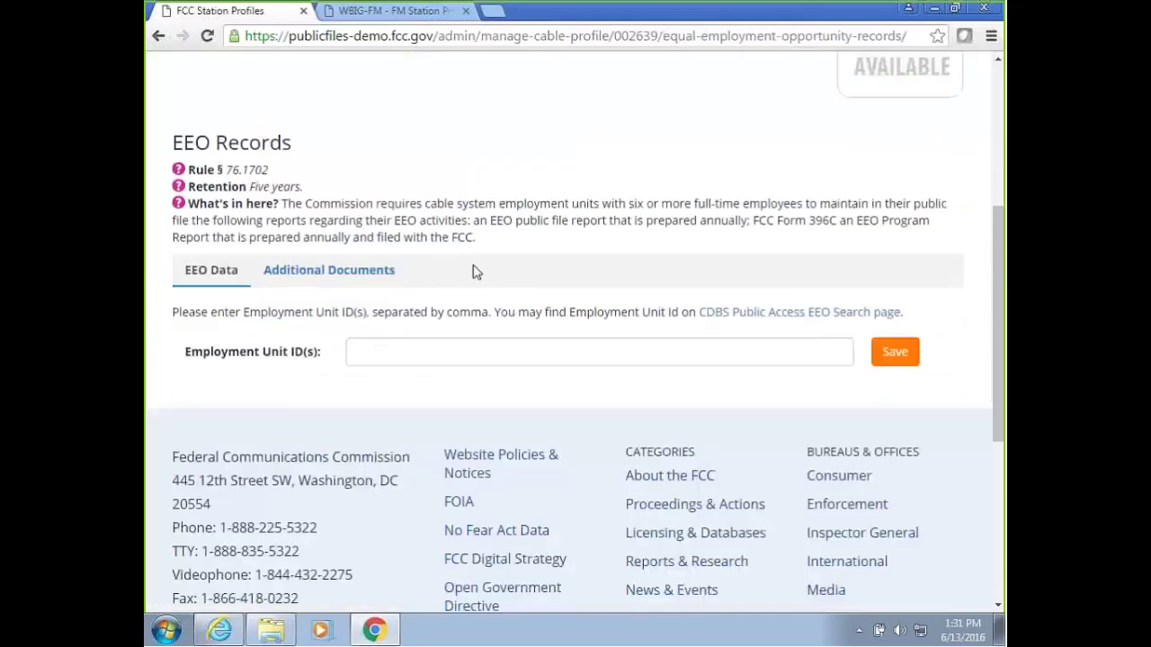
left_click(393, 349)
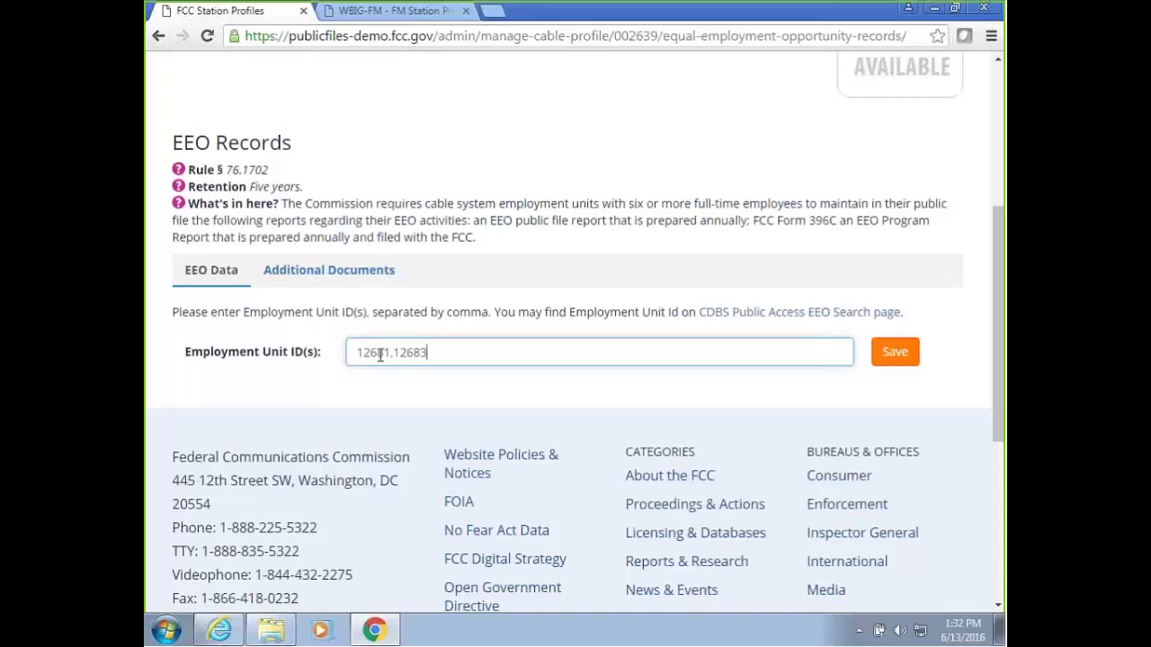
type("12686")
left_click(894, 354)
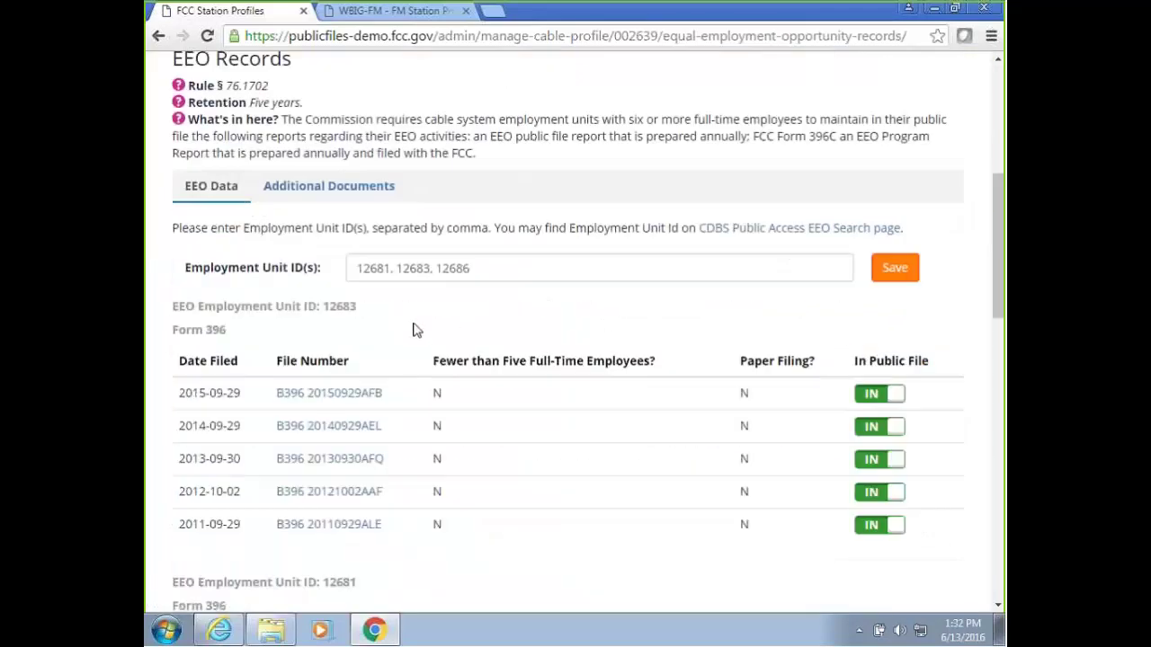
Review the listed Form 396 filings and their In Public File status.
left_click_drag(998, 273, 989, 333)
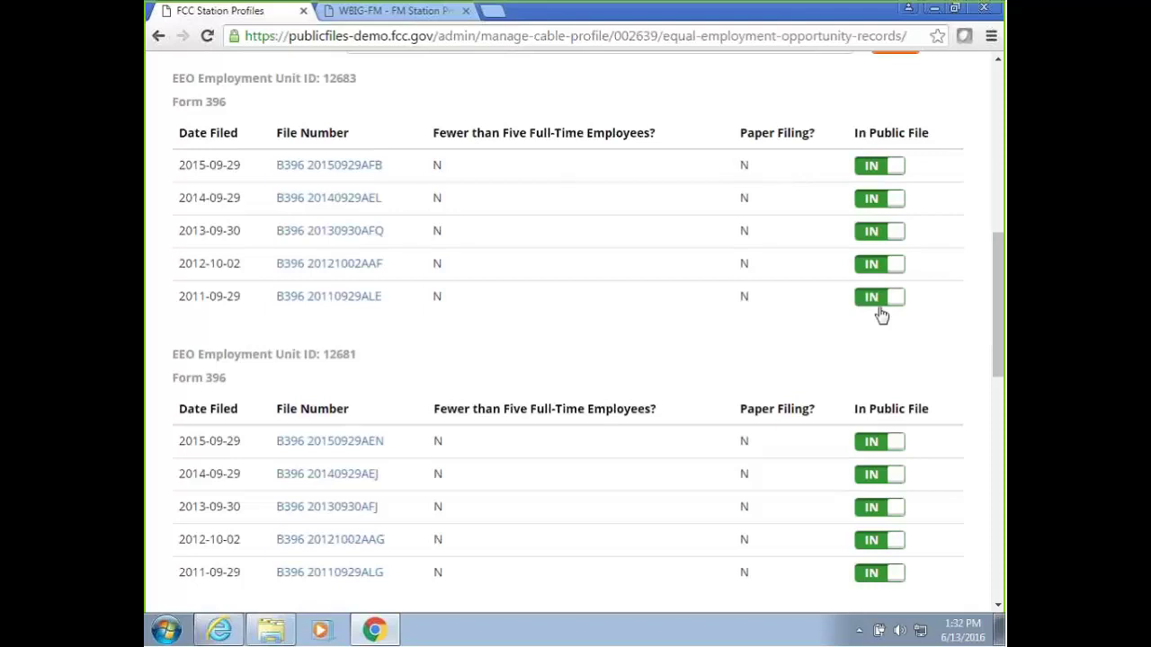
scroll(877, 308, "up", 6)
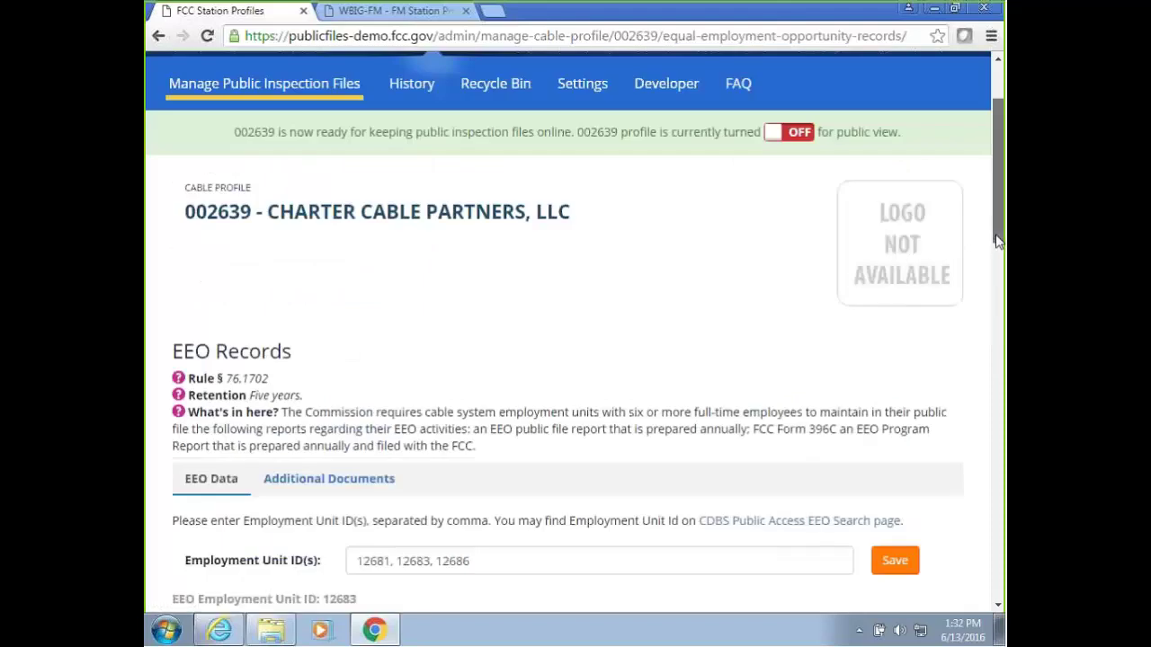
scroll(935, 360, "down", 5)
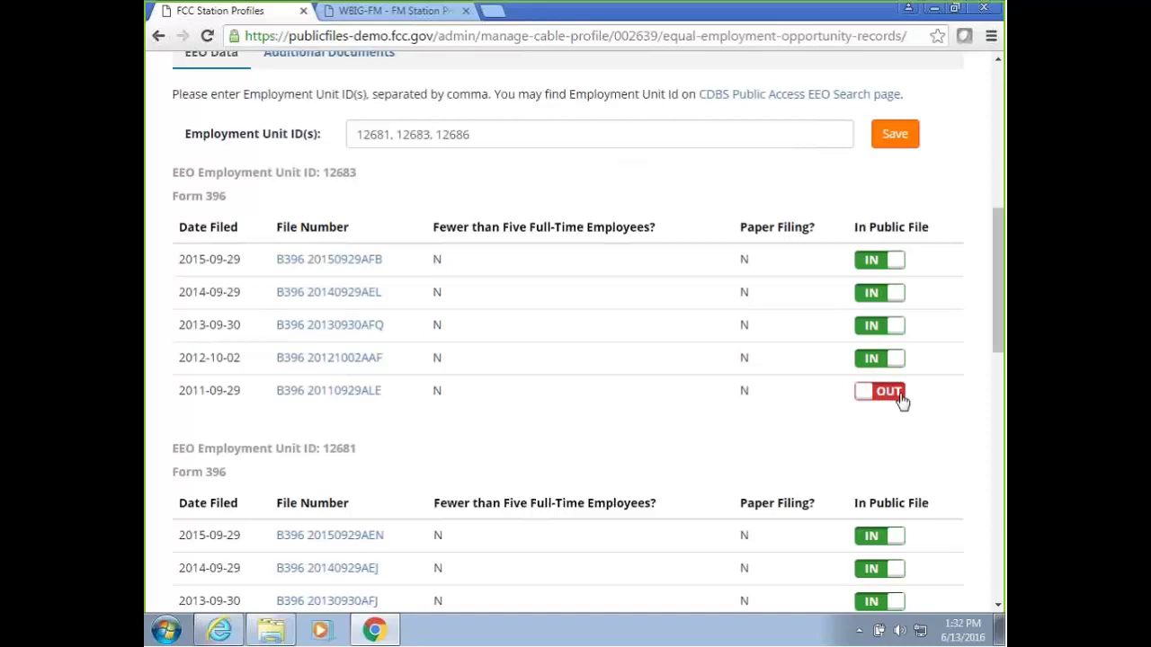
scroll(449, 295, "up", 2)
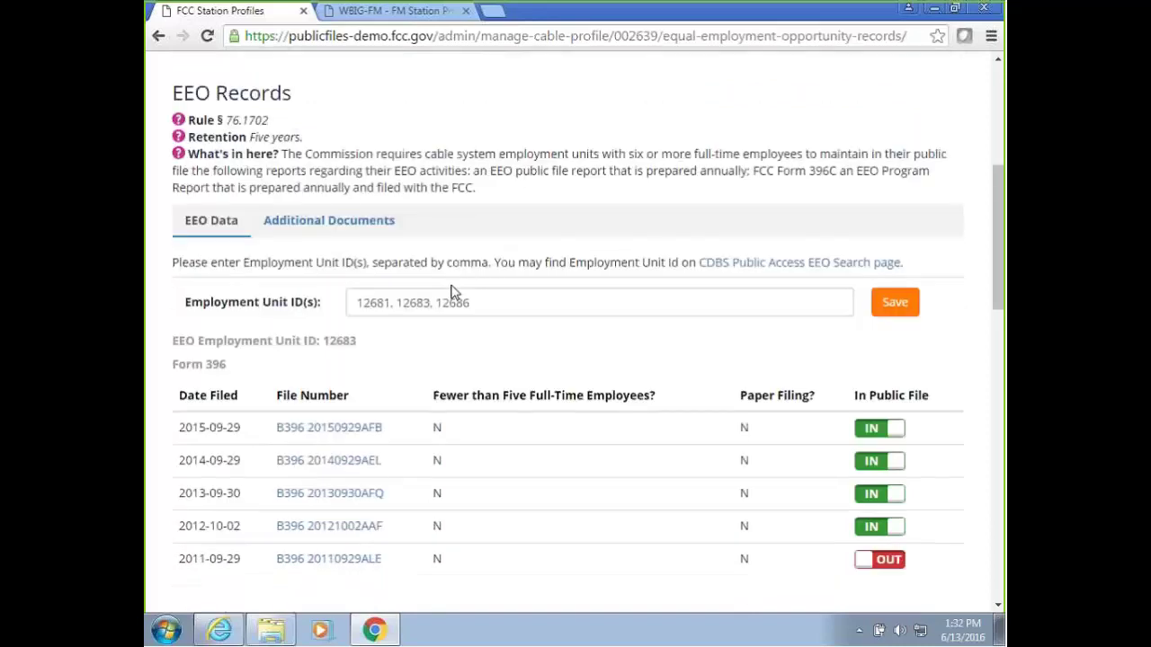
scroll(406, 257, "up", 3)
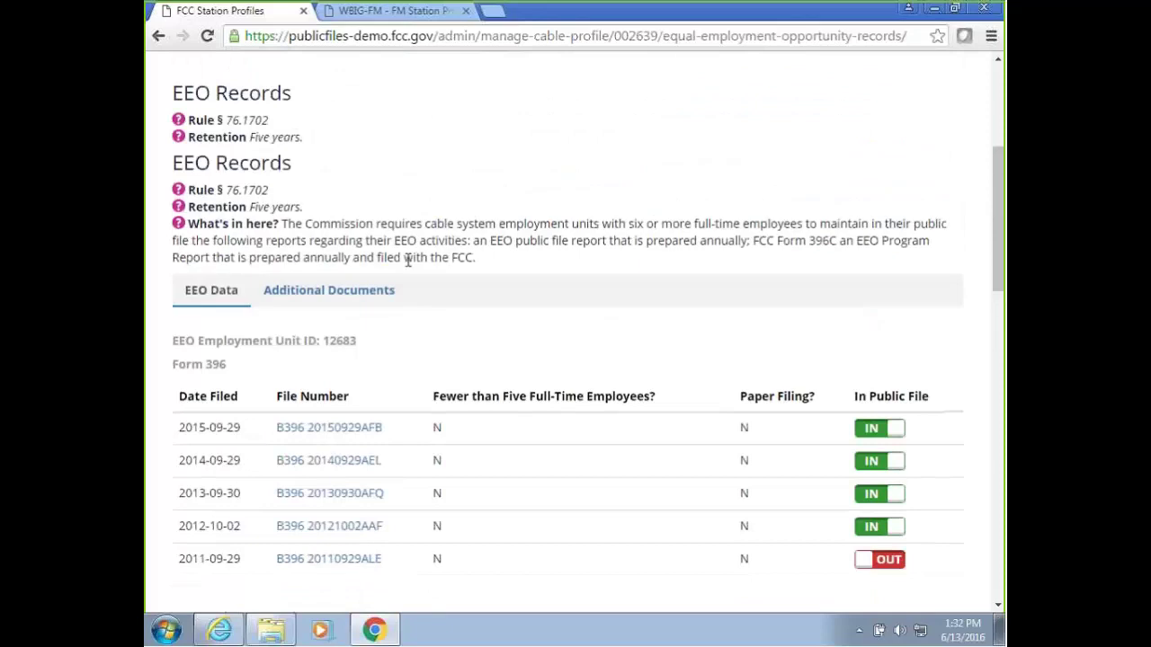
scroll(332, 251, "up", 1)
mouse_move(264, 162)
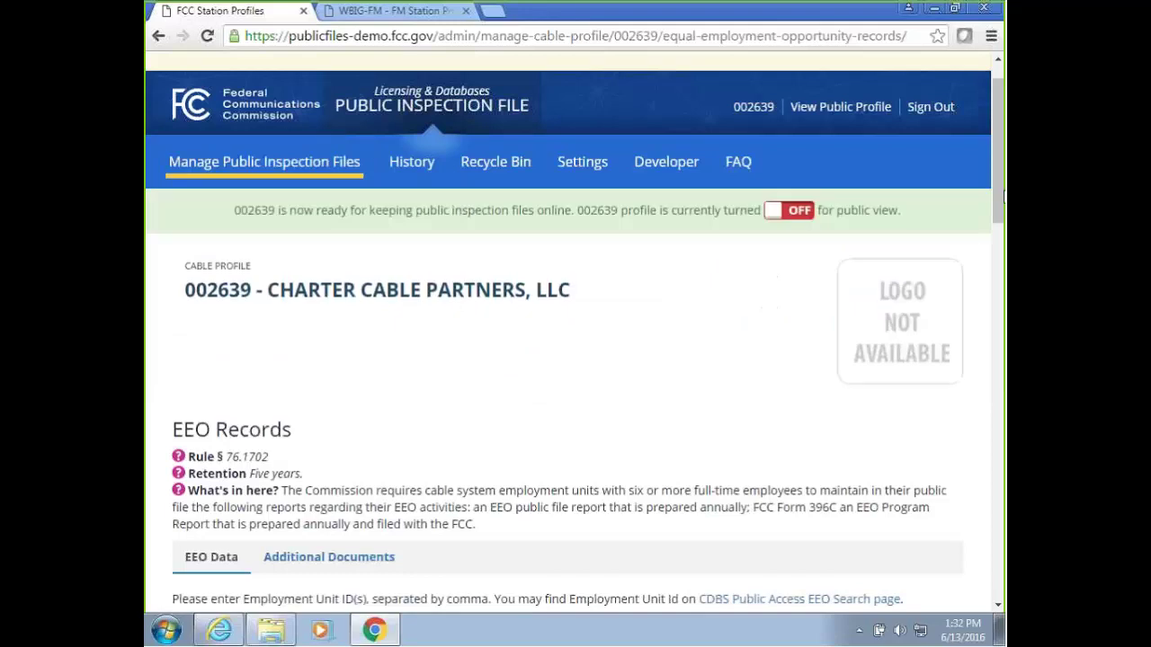
scroll(1001, 230, "down", 1)
left_click_drag(1001, 229, 998, 198)
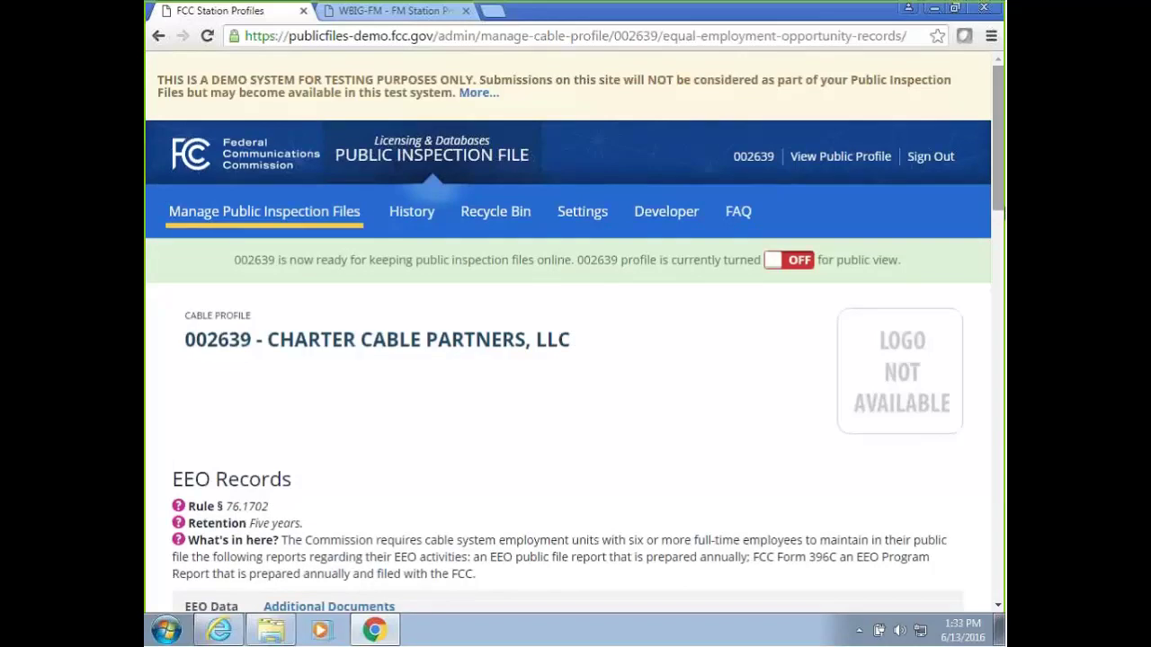
left_click_drag(1001, 204, 1001, 328)
scroll(929, 210, "up", 5)
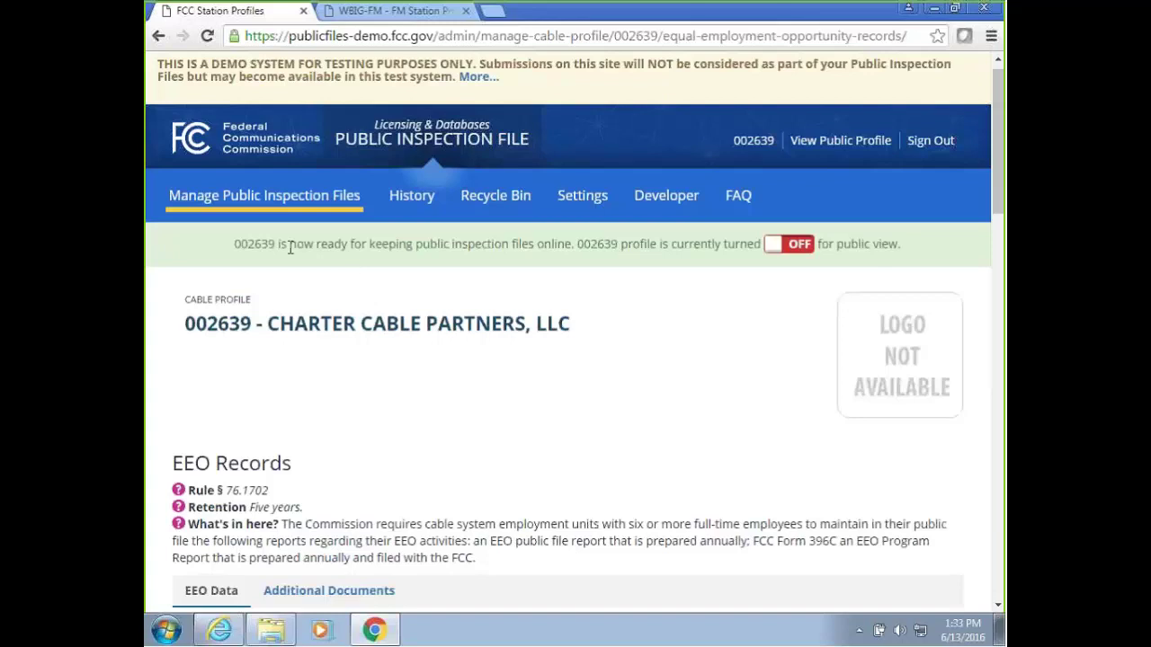
Turn the Charter Cable Partners profile ON, confirming new file material will be uploaded online.
left_click_drag(234, 245, 749, 244)
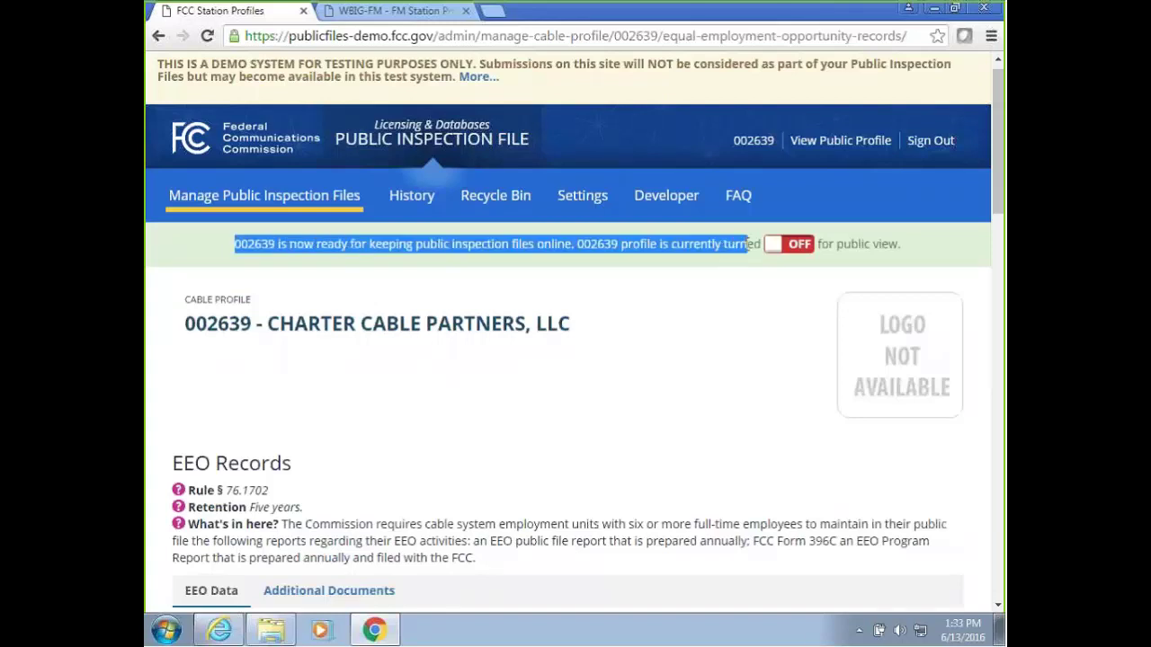
left_click(799, 246)
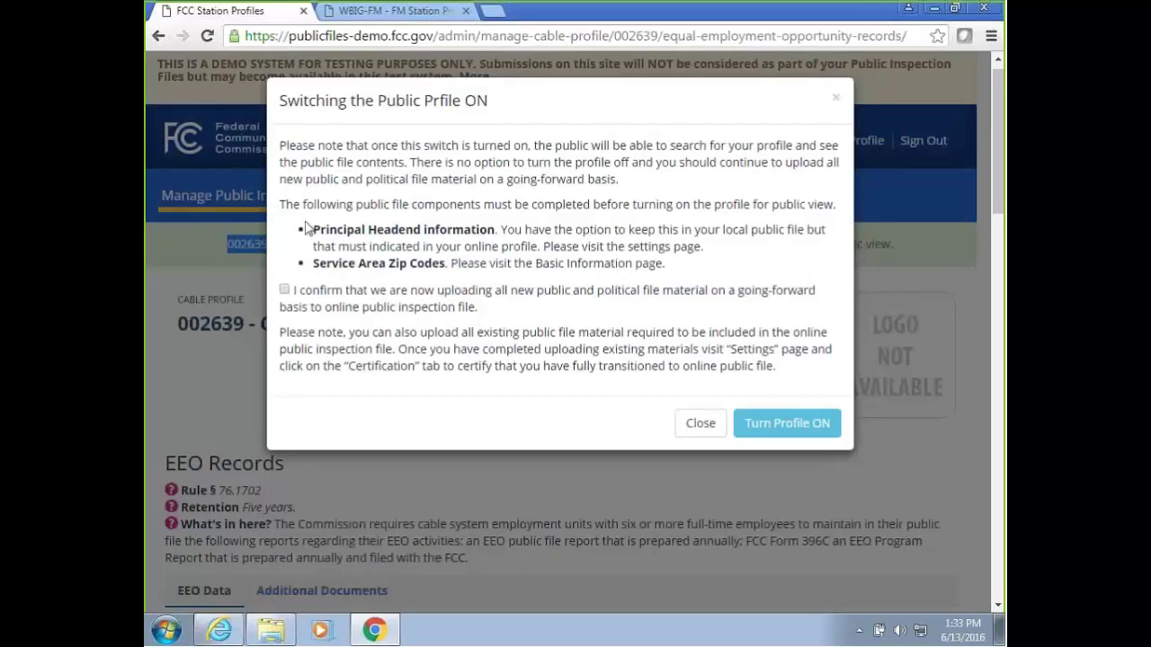
left_click_drag(315, 234, 497, 231)
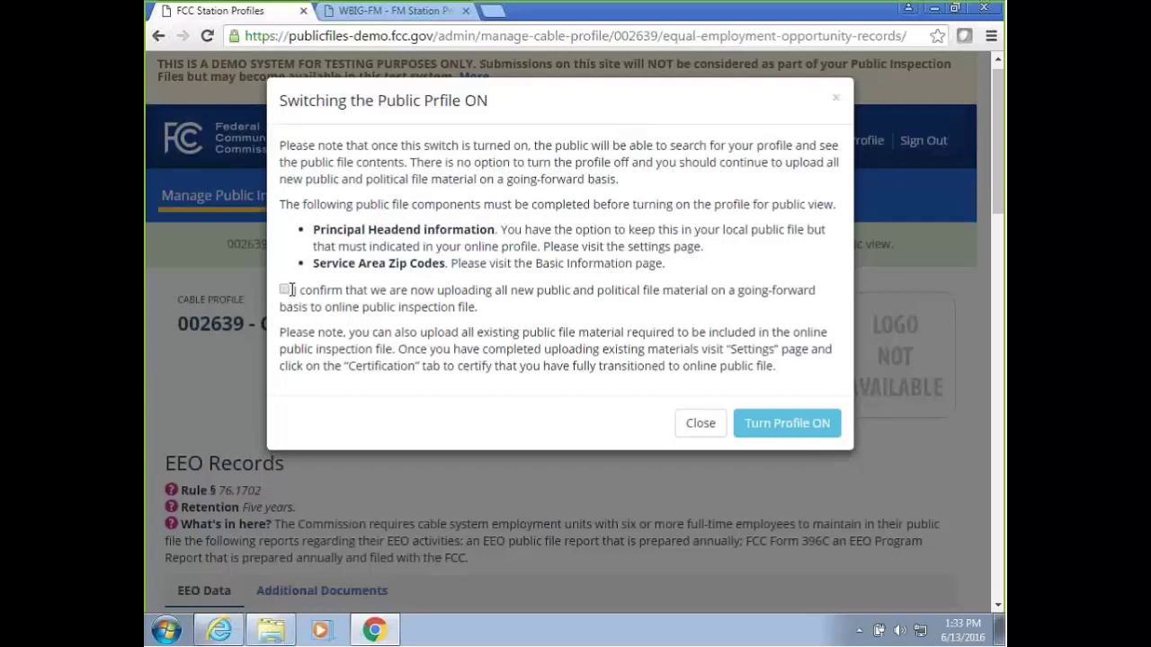
left_click(285, 290)
left_click(794, 429)
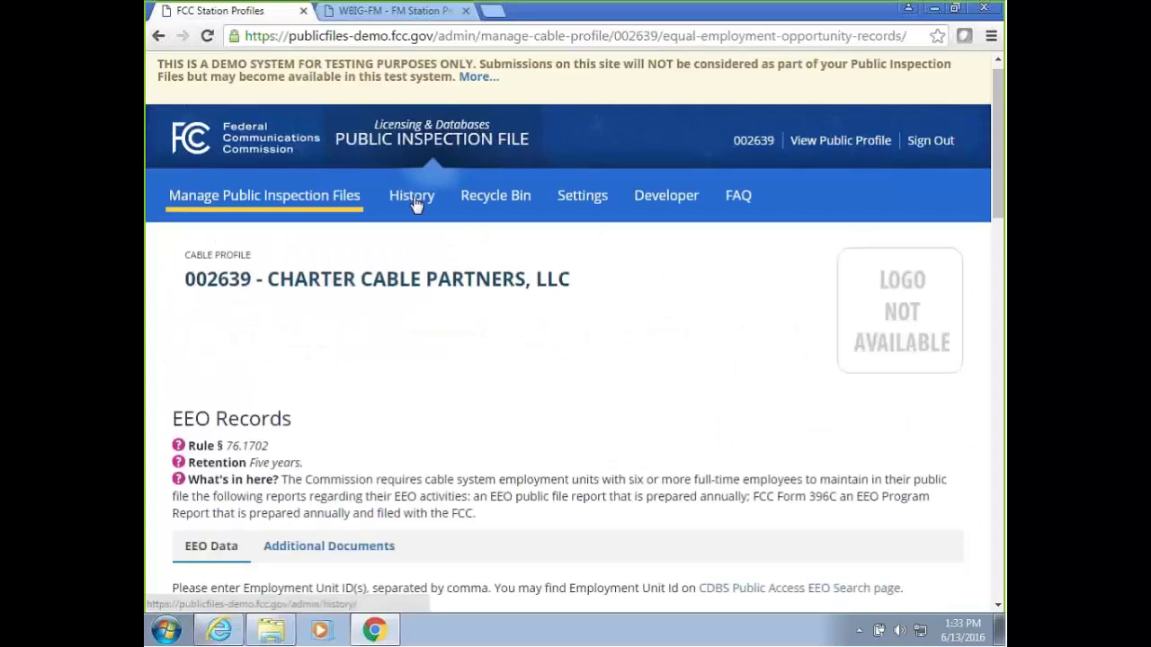
In profile Settings, tick Address Is Kept In Local File for the principal headend.
left_click(591, 205)
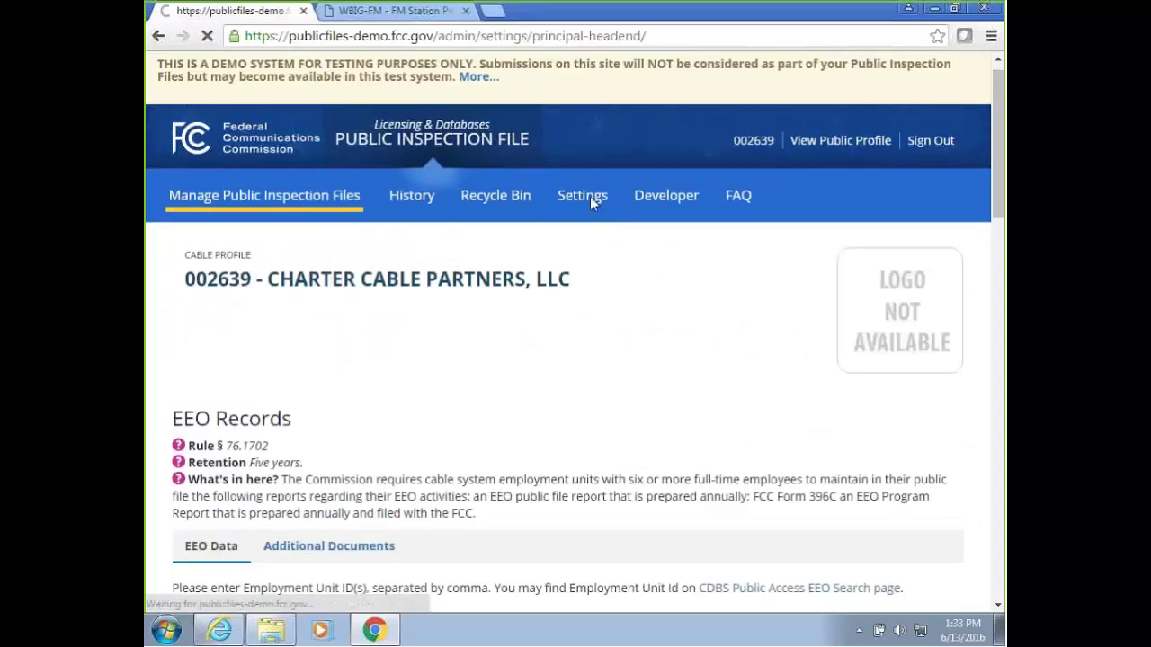
left_click_drag(1002, 196, 1002, 290)
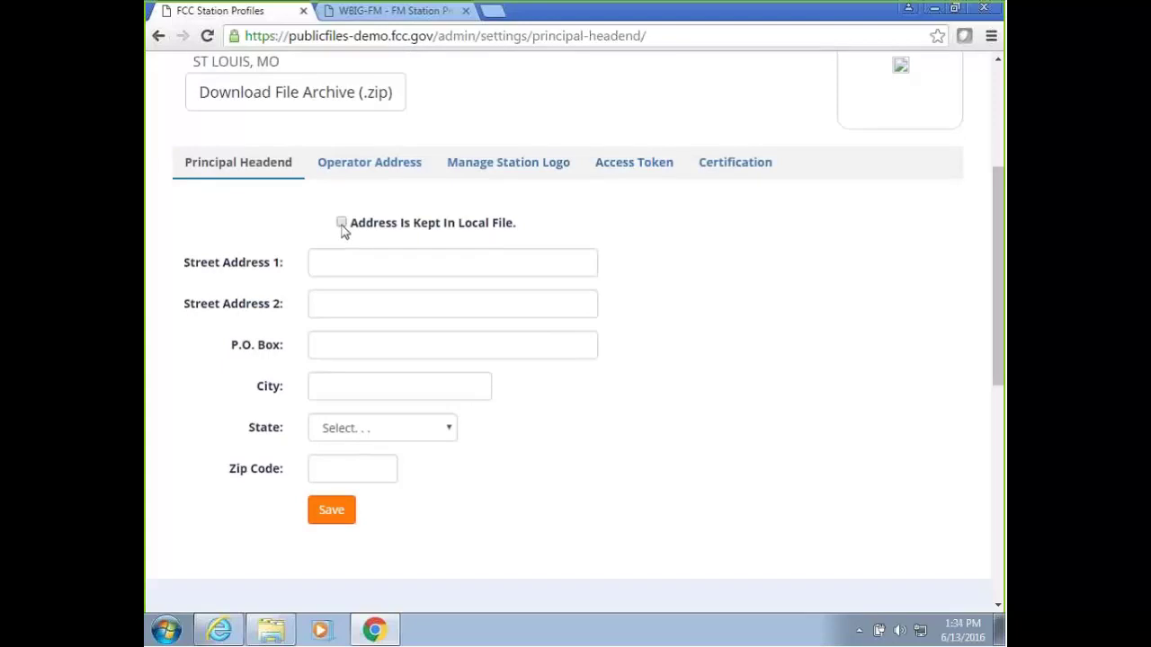
left_click(342, 224)
Review the Operator Address details, then go to Manage Station Logo.
left_click(344, 163)
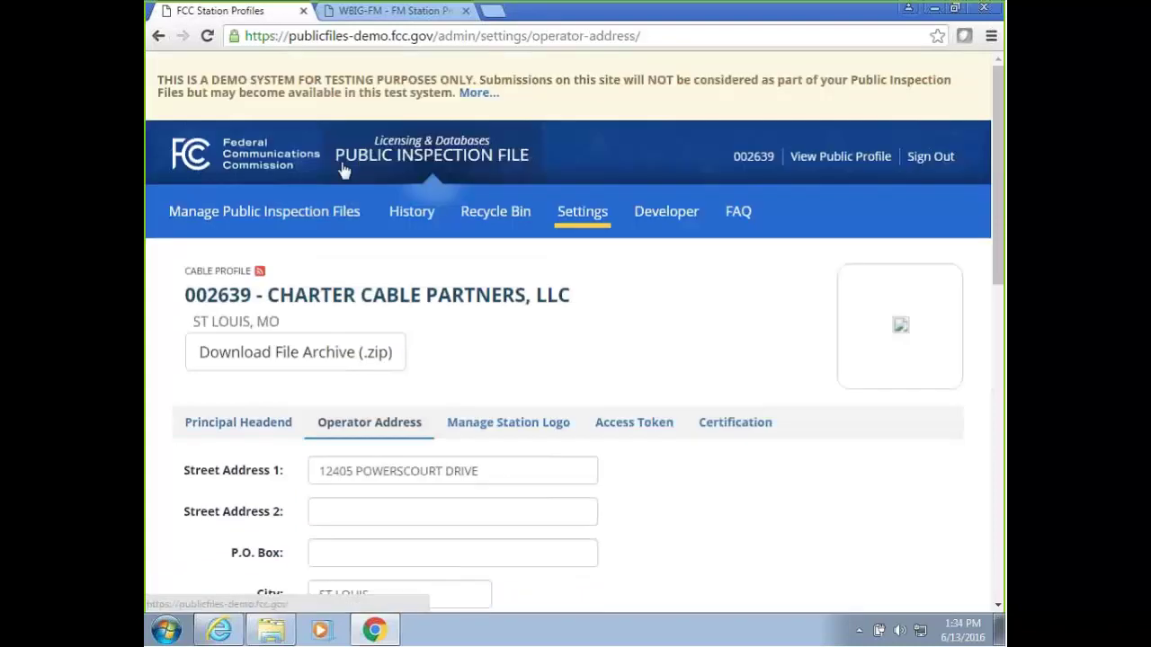
scroll(1000, 301, "down", 3)
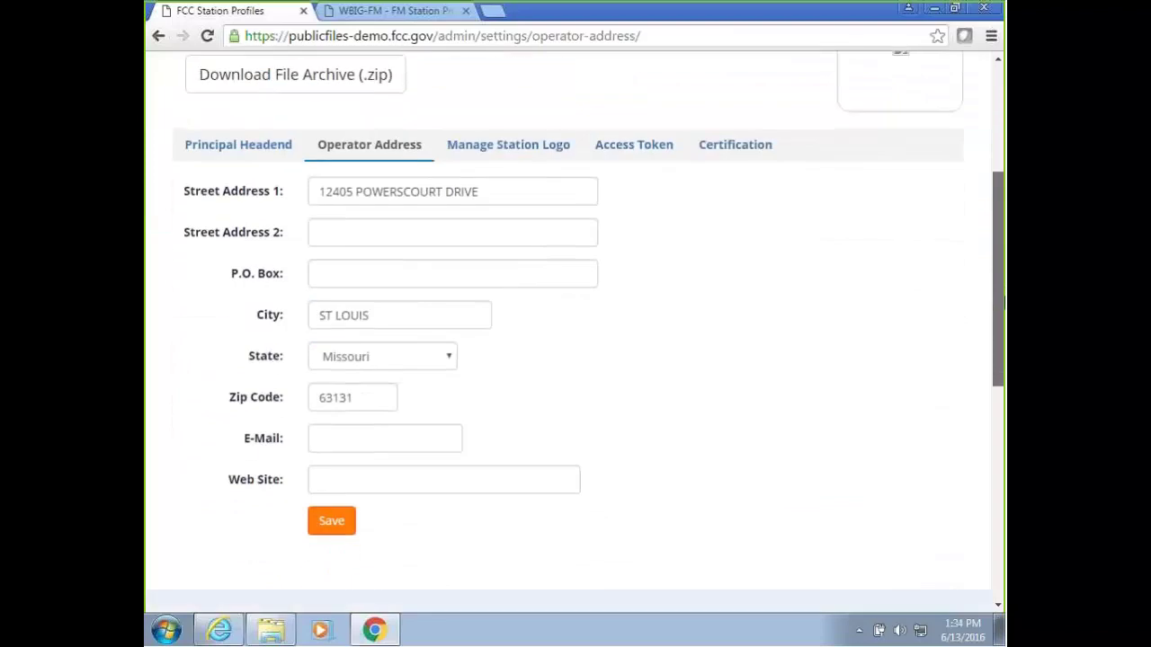
left_click(498, 153)
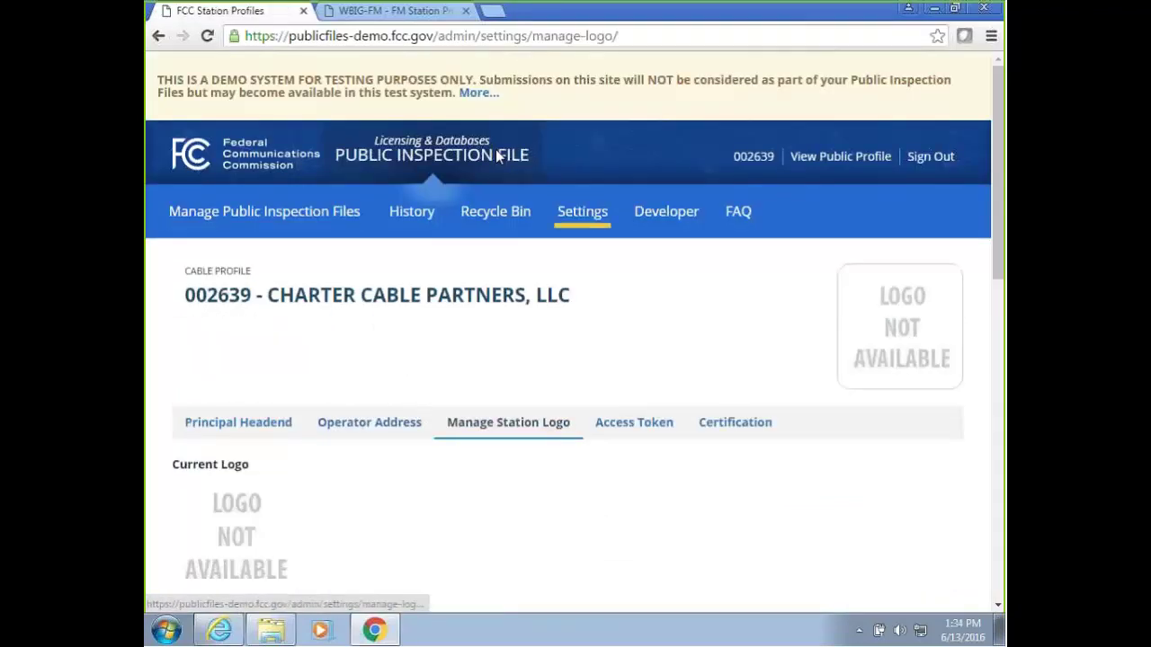
Upload logo.png from the Desktop as the new station logo, then view the access token page.
scroll(491, 270, "down", 3)
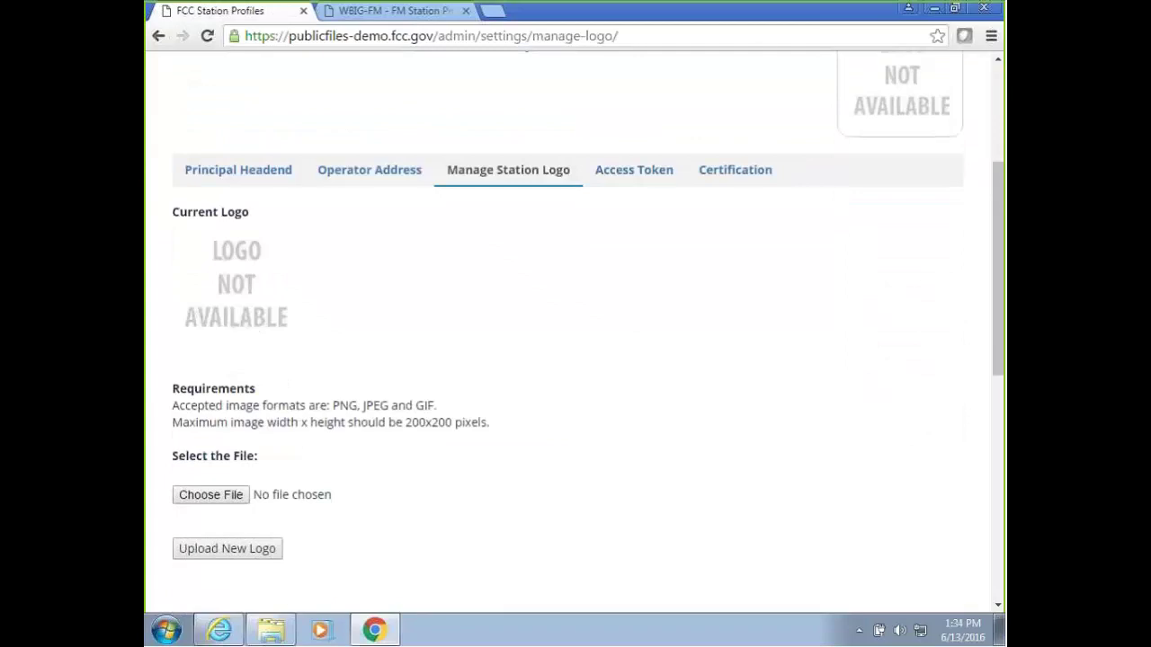
left_click(230, 497)
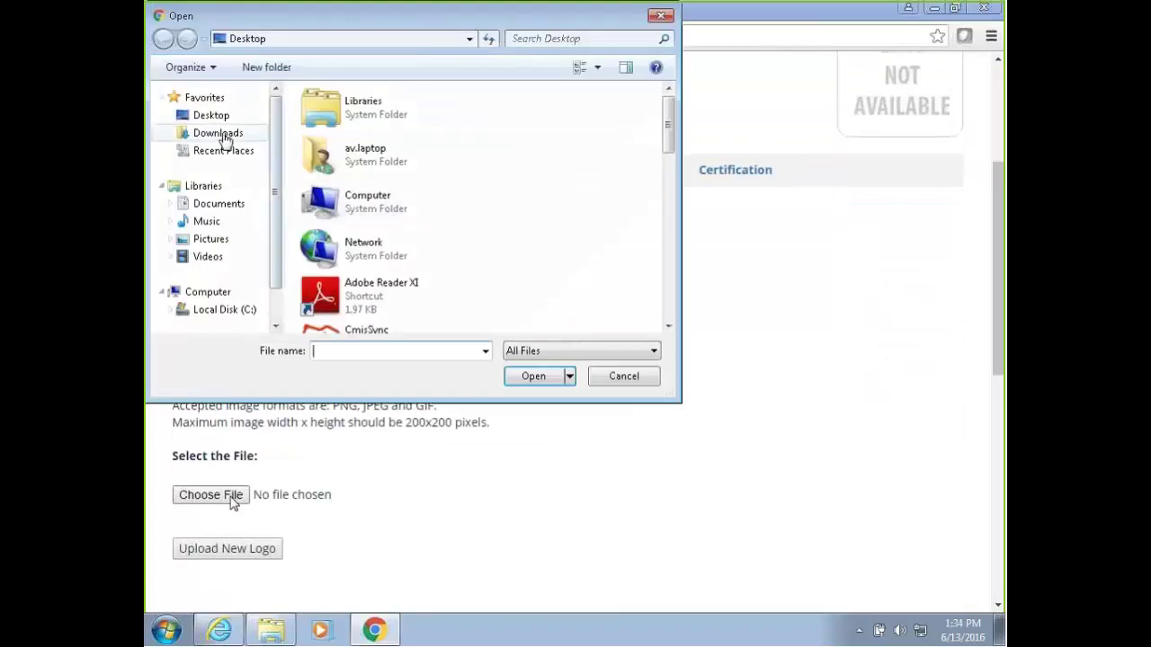
left_click(216, 115)
left_click_drag(668, 135, 681, 244)
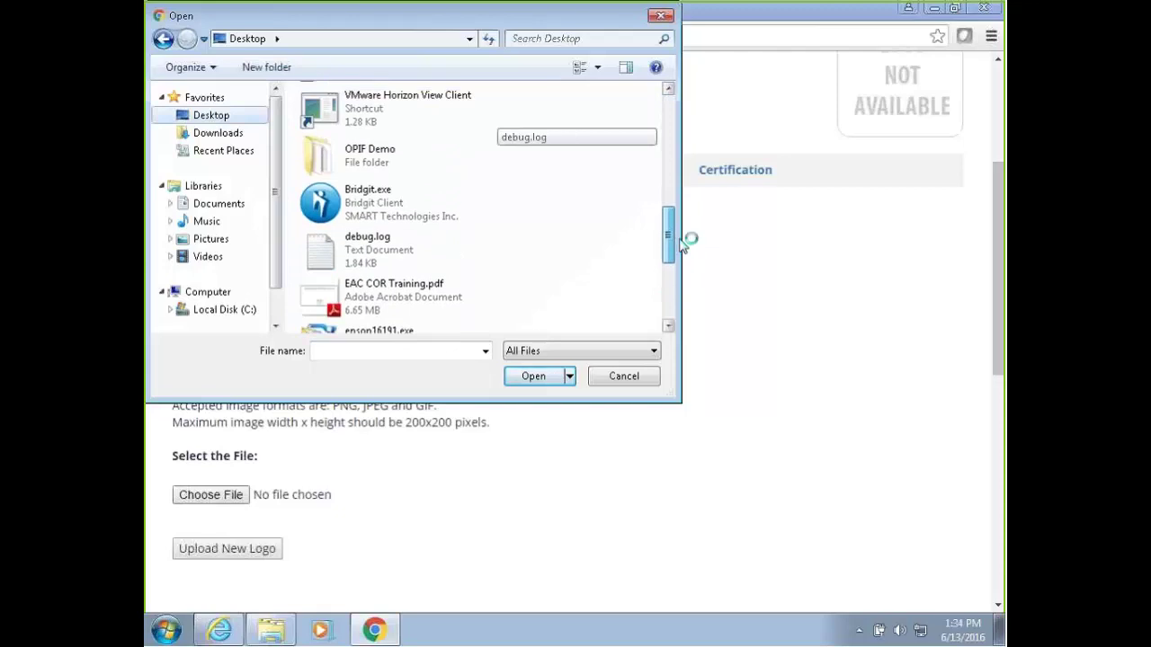
left_click(428, 260)
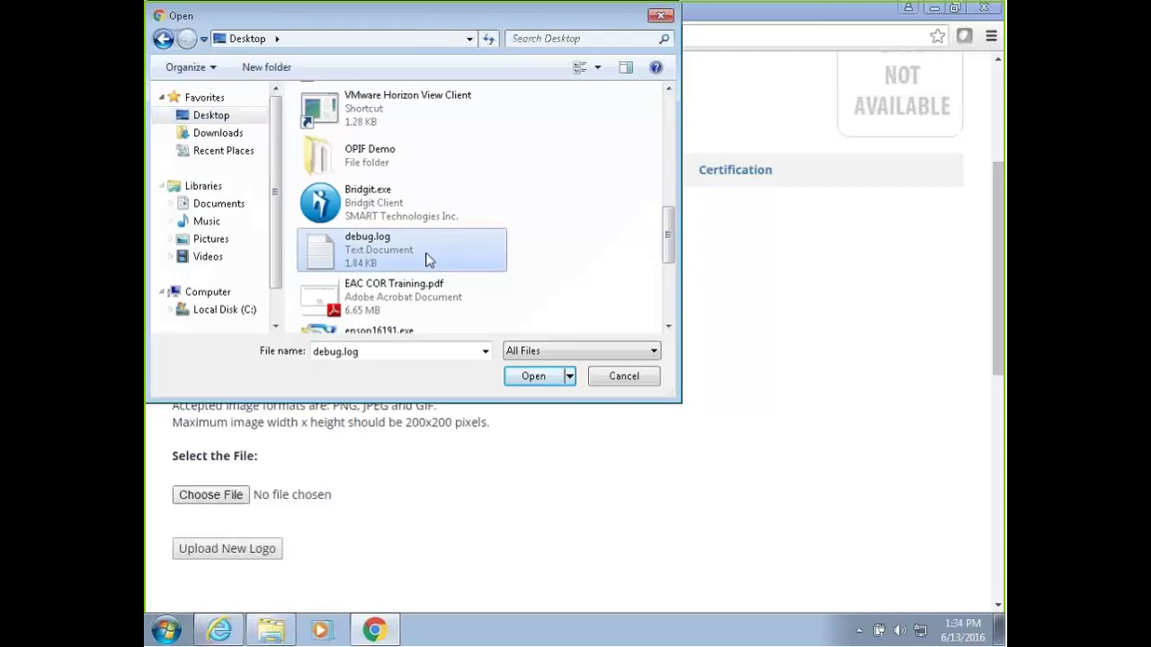
scroll(428, 260, "down", 3)
left_click(426, 260)
left_click(538, 377)
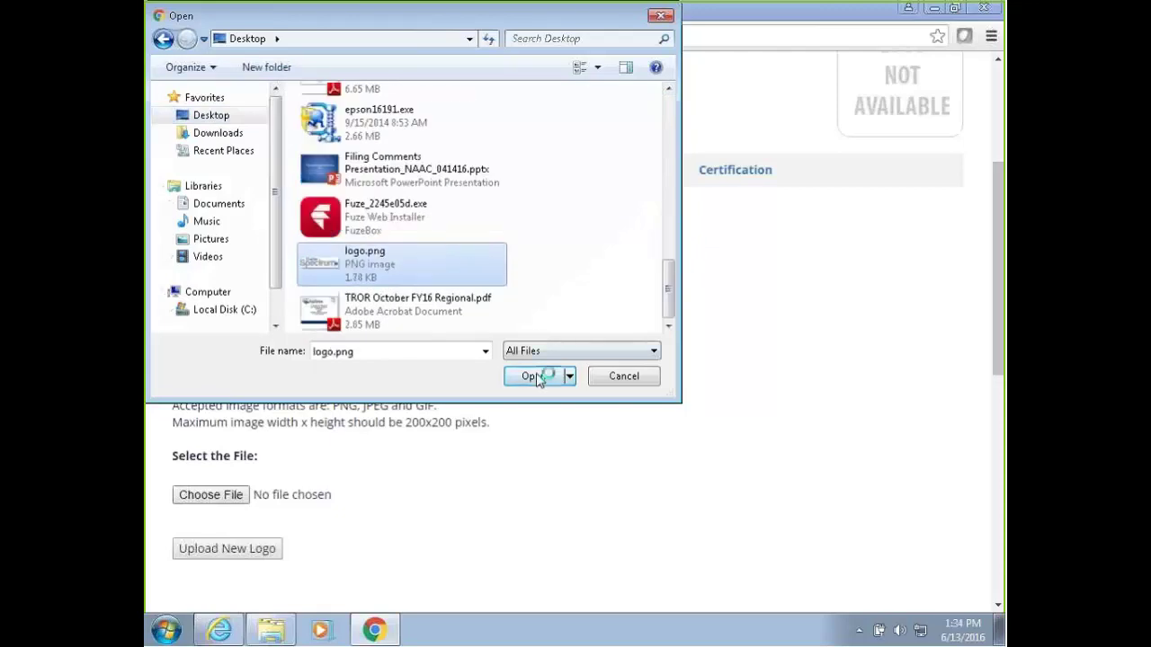
left_click(226, 549)
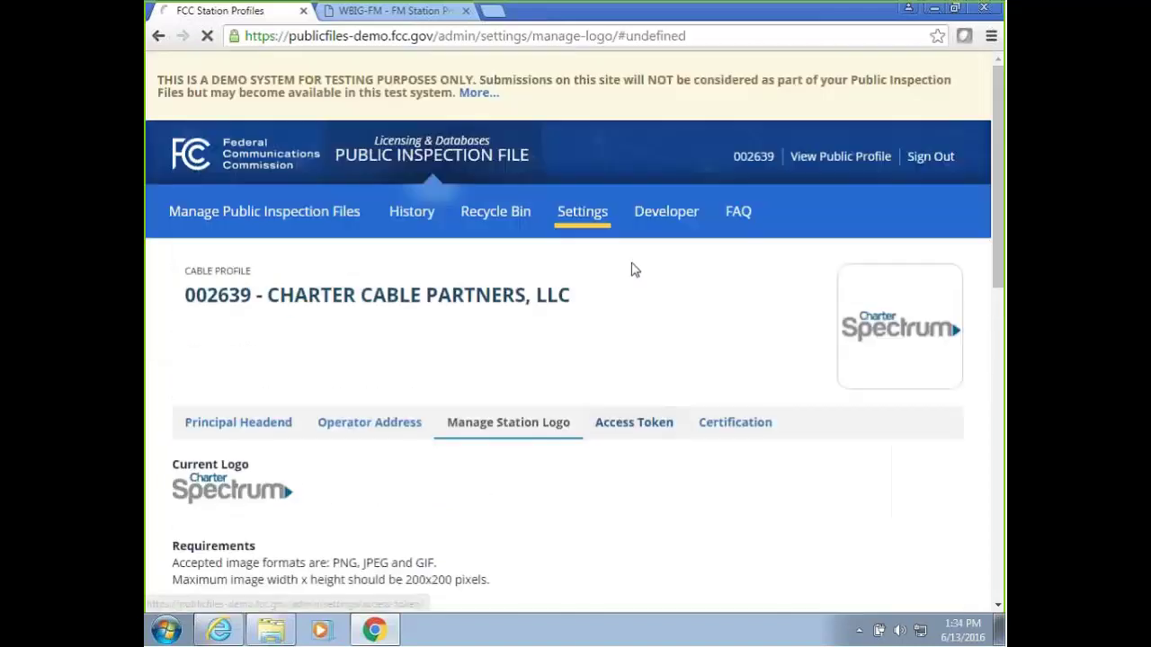
left_click(633, 255)
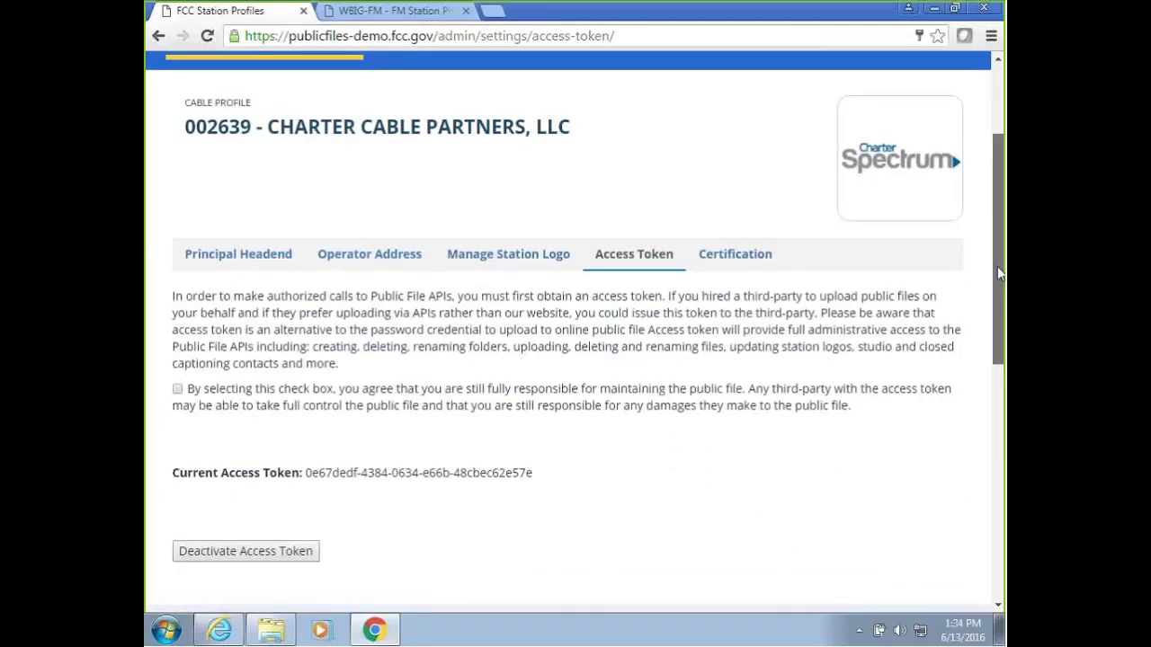
View the certification settings, then sign out of the Charter Cable Partners account.
scroll(1001, 259, "up", 1)
scroll(1001, 259, "up", 1)
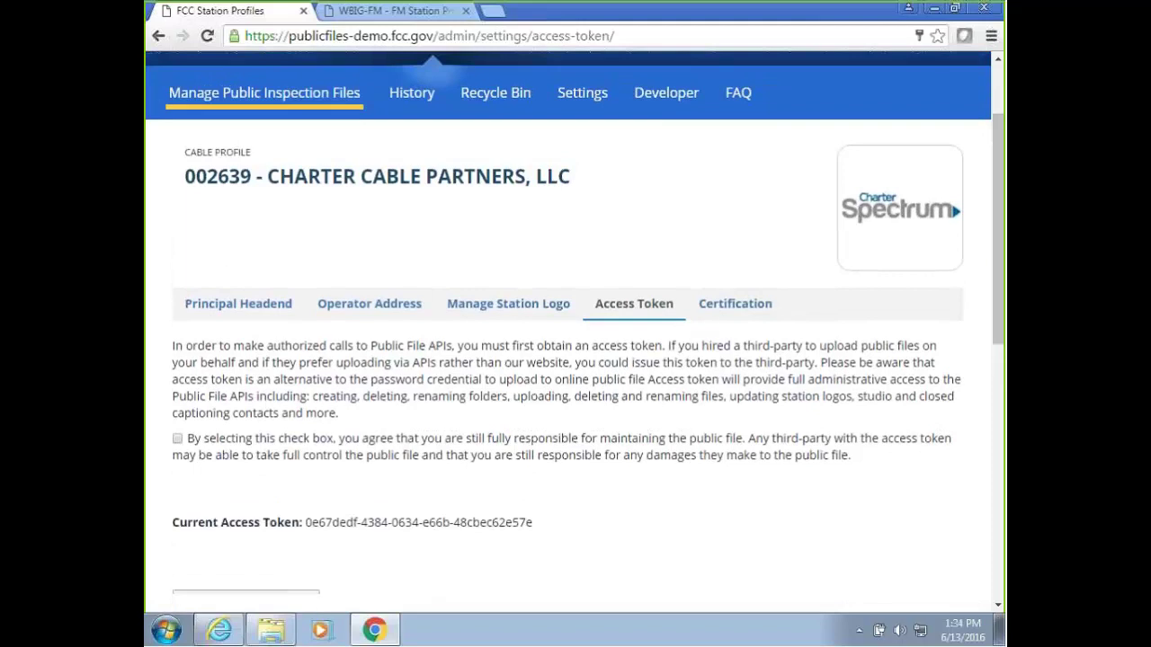
left_click(720, 307)
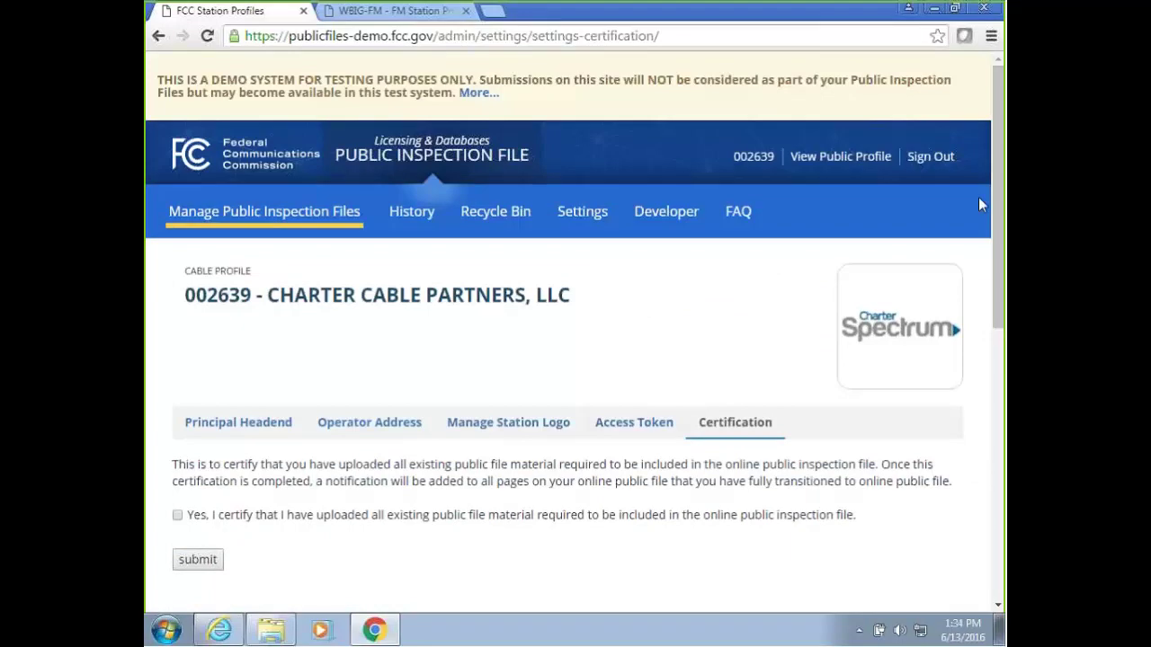
left_click(933, 157)
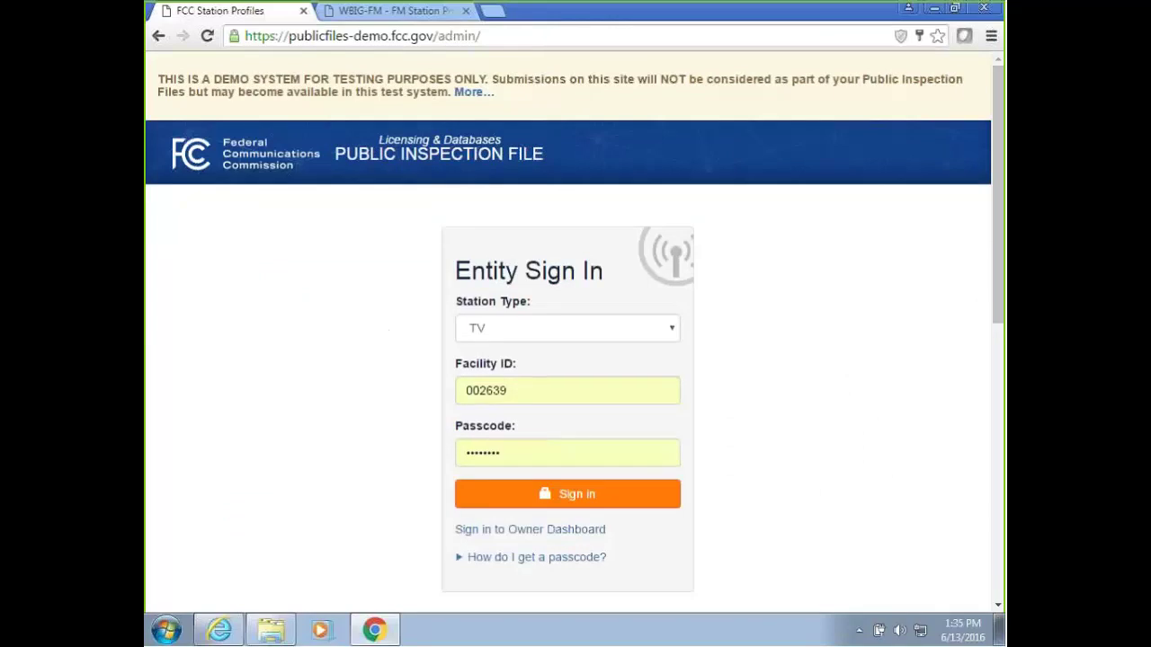
Preview the owner sign-in form with Cable as station type, then go back to entity sign-in.
left_click(516, 530)
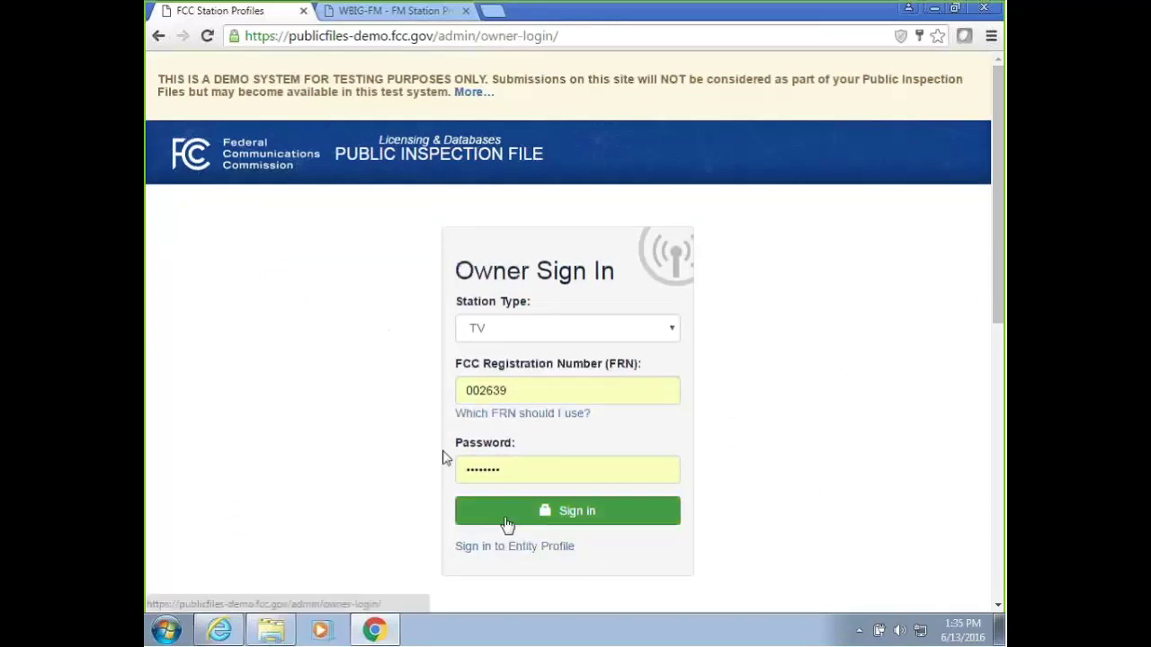
left_click(509, 333)
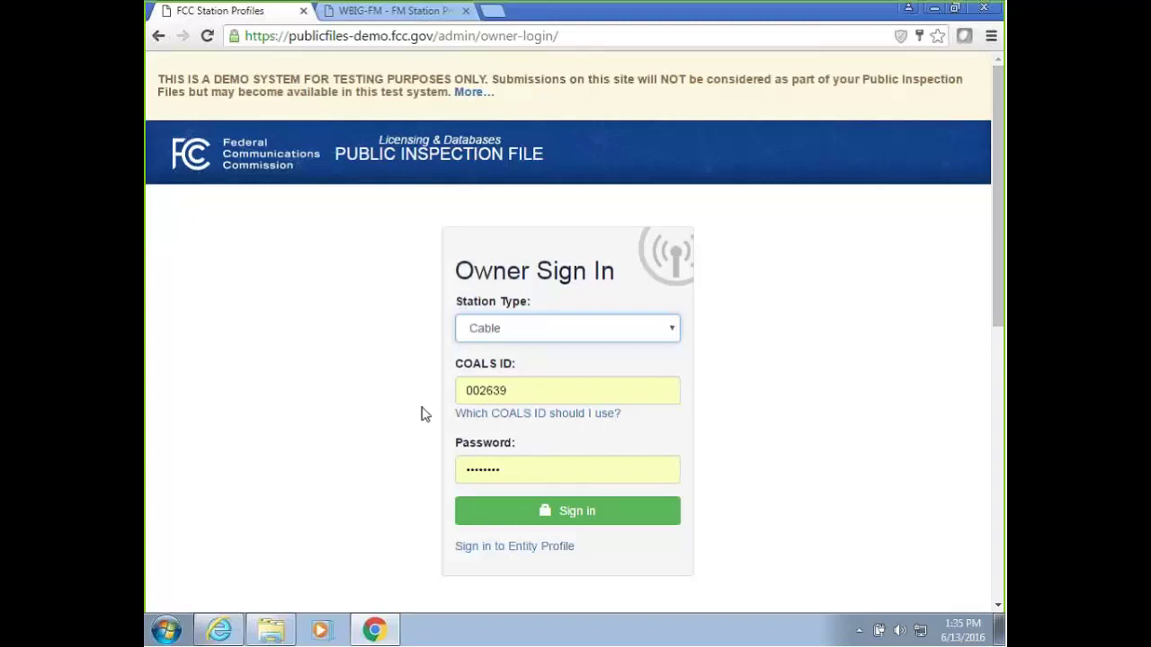
left_click(507, 547)
Set the entity sign-in station type to Cable and fill in a saved passcode.
left_click(519, 334)
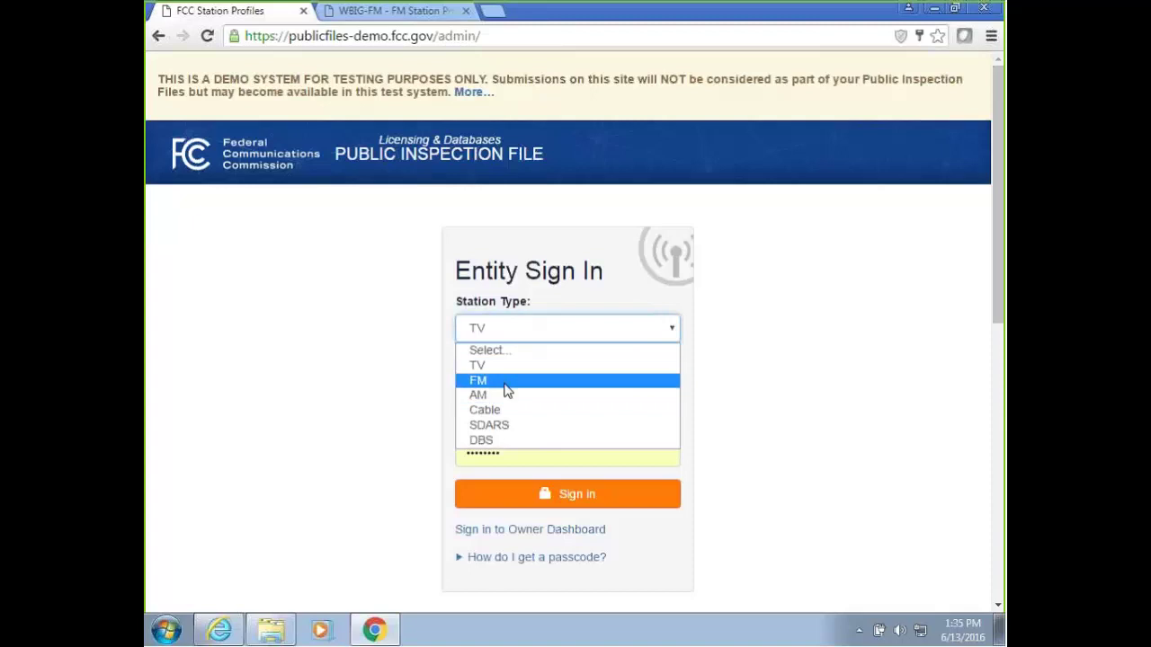
left_click(506, 410)
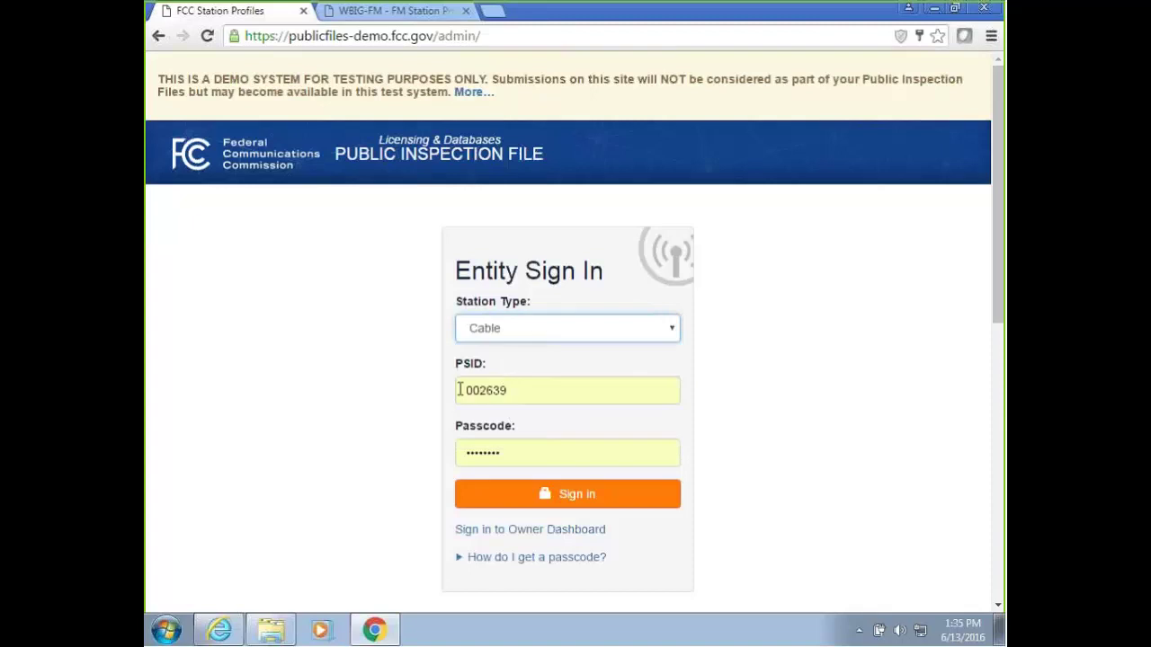
left_click(508, 451)
left_click(393, 440)
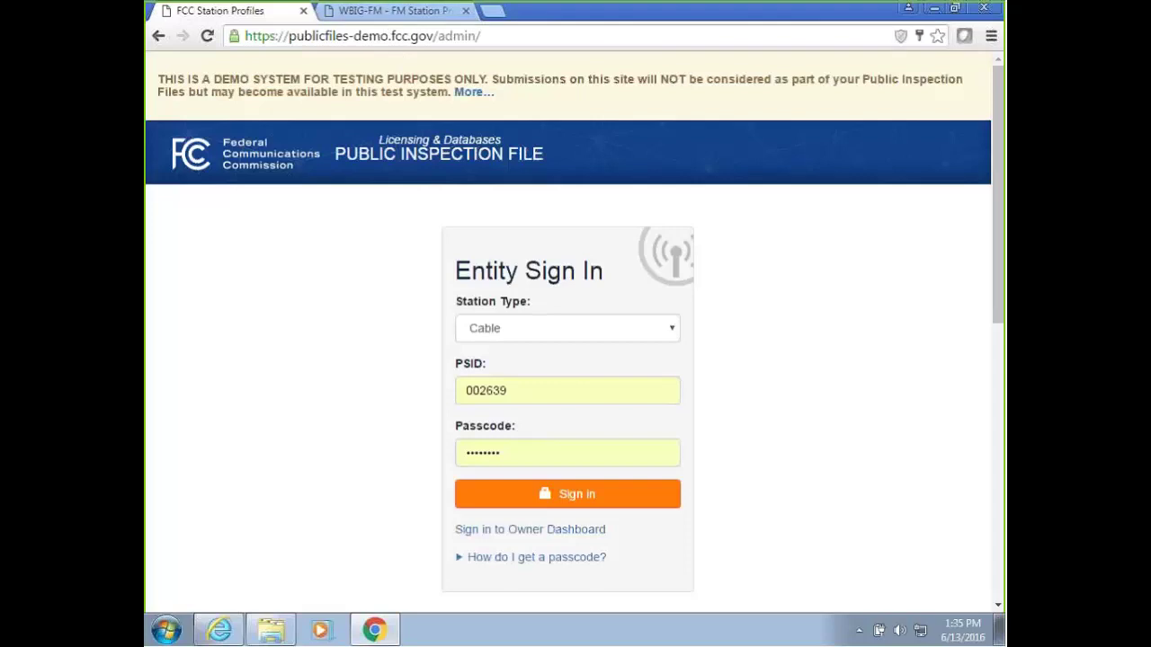
scroll(760, 324, "down", 1)
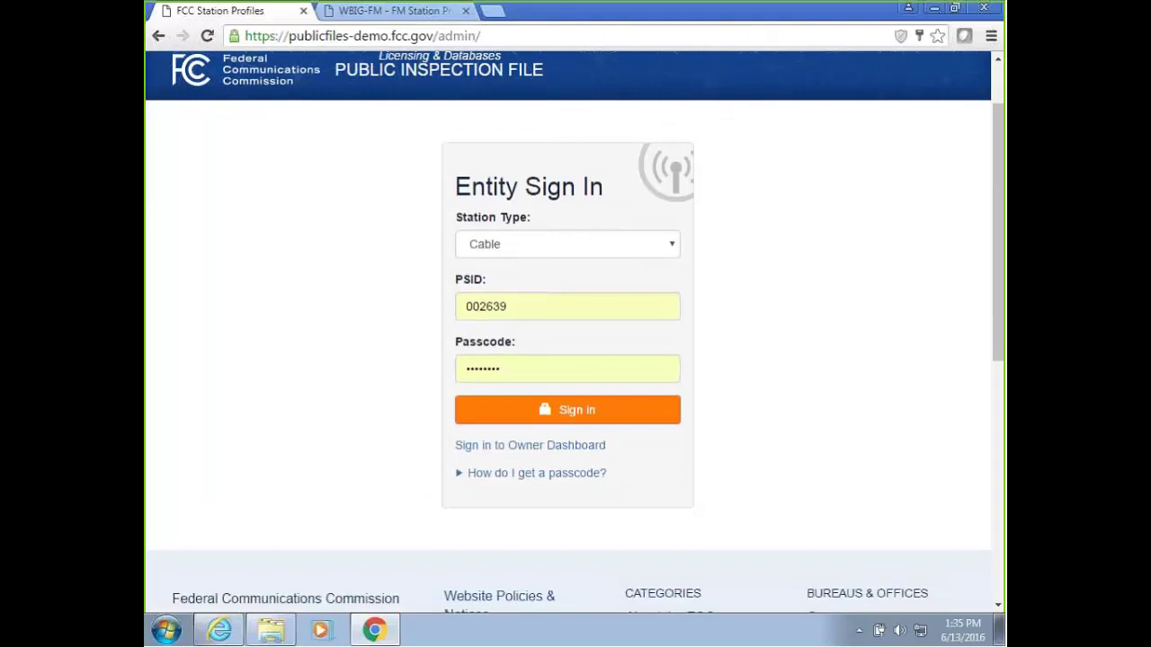
left_click(570, 245)
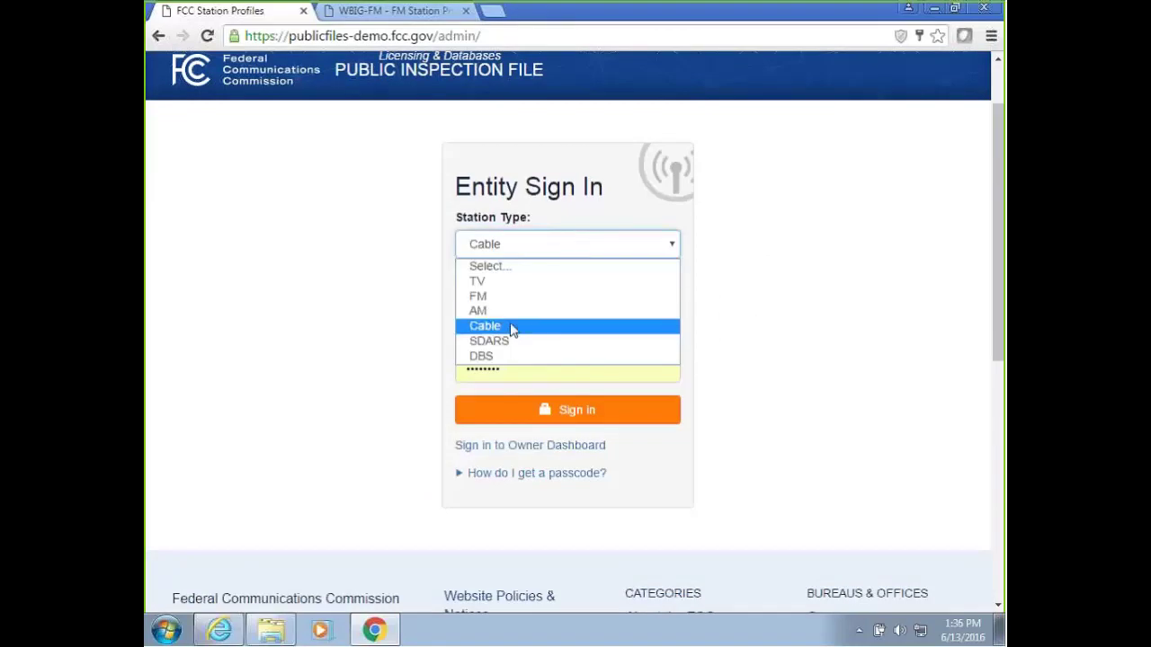
Sign in as a DBS entity, replacing the FRN with the saved registration number suggestion.
left_click(525, 356)
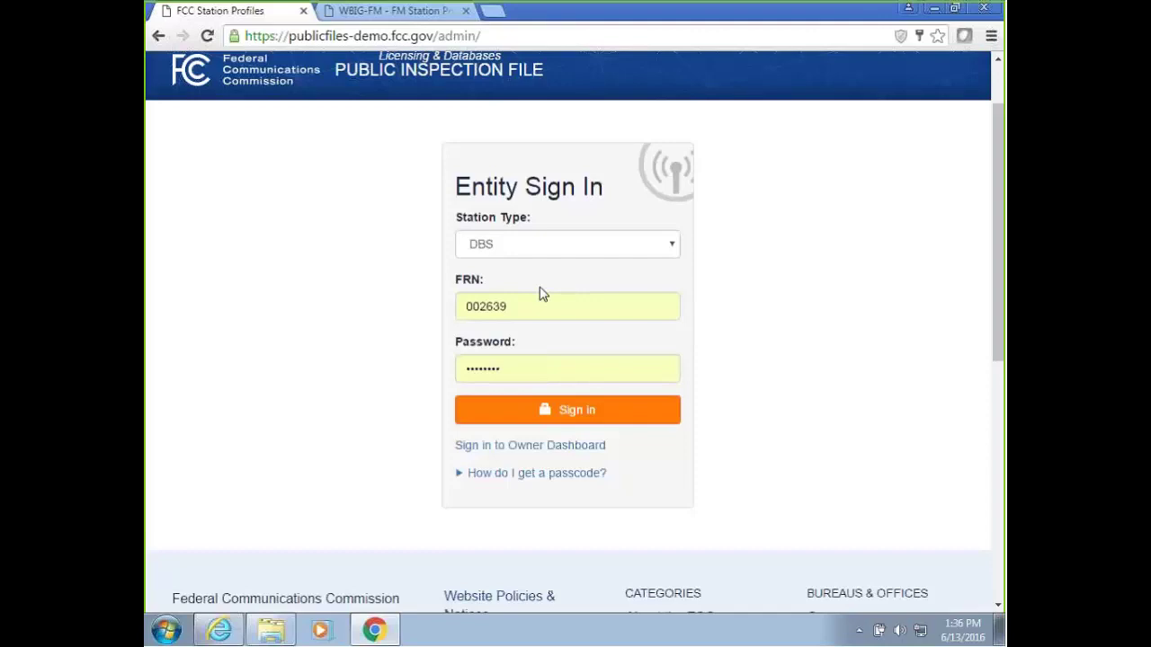
left_click(542, 297)
left_click(378, 304)
left_click_drag(532, 313, 431, 314)
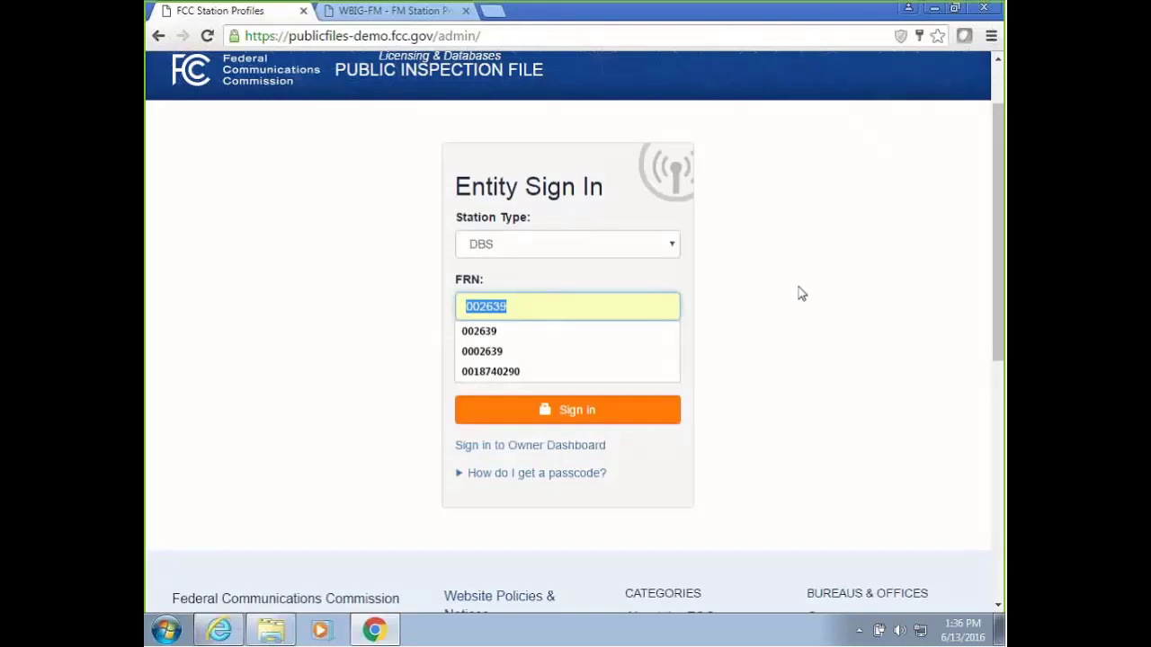
type("00")
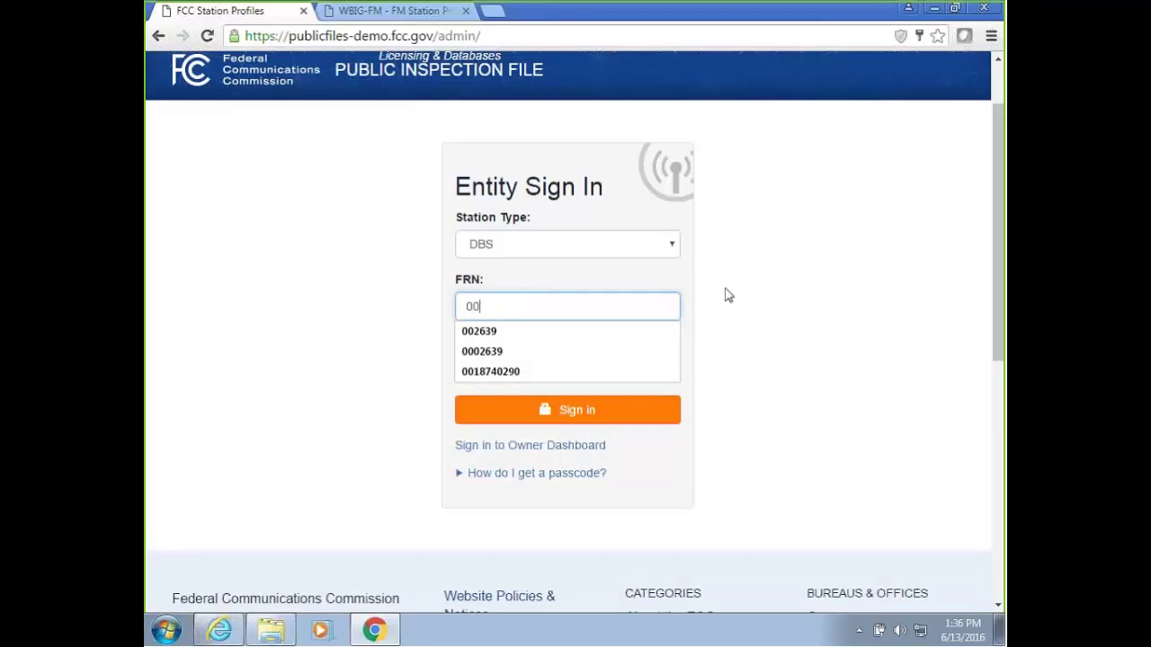
left_click(504, 372)
left_click(509, 372)
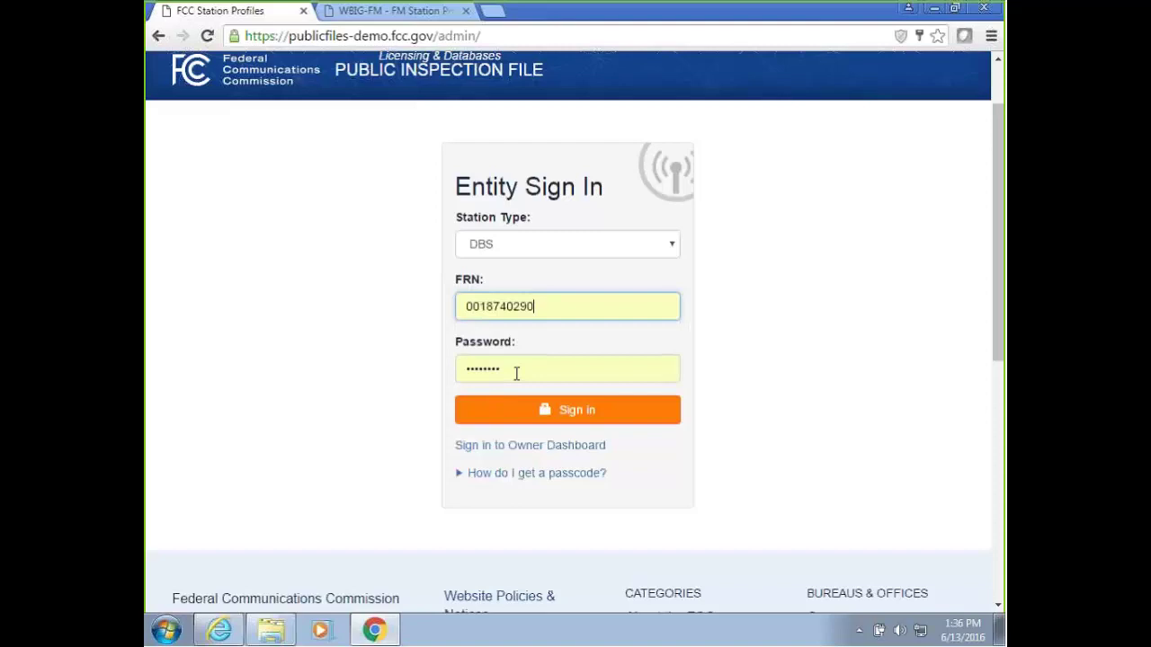
left_click(554, 409)
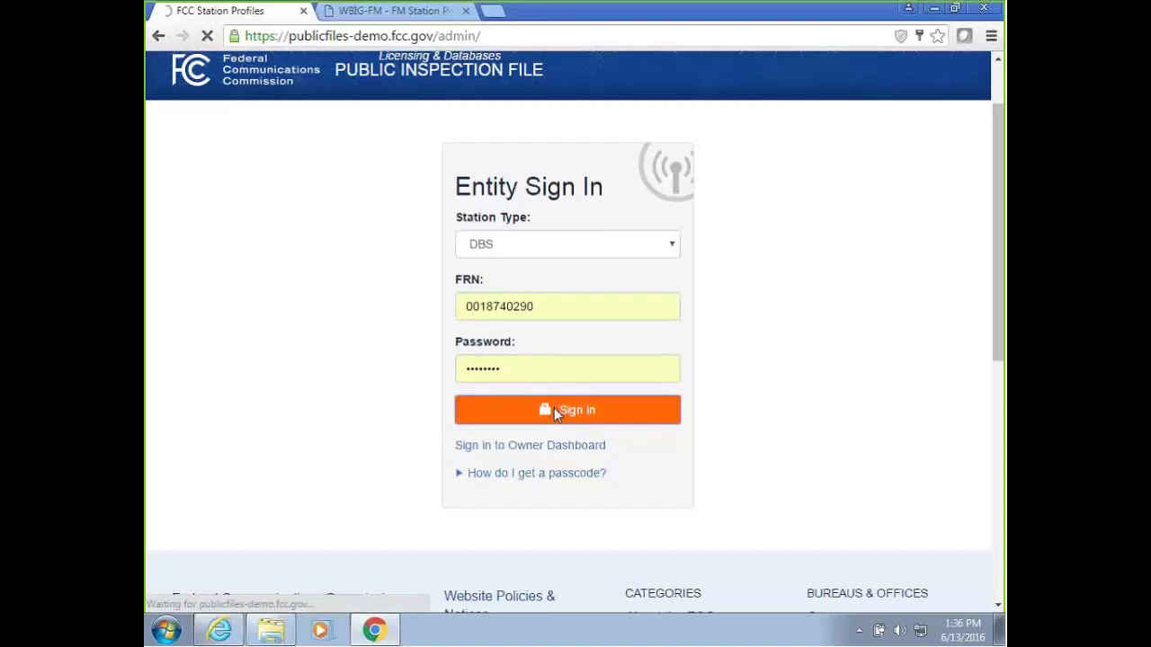
Open the DIRECTV DBS profile's EEO Records page from Manage Public Inspection Files.
scroll(549, 406, "down", 2)
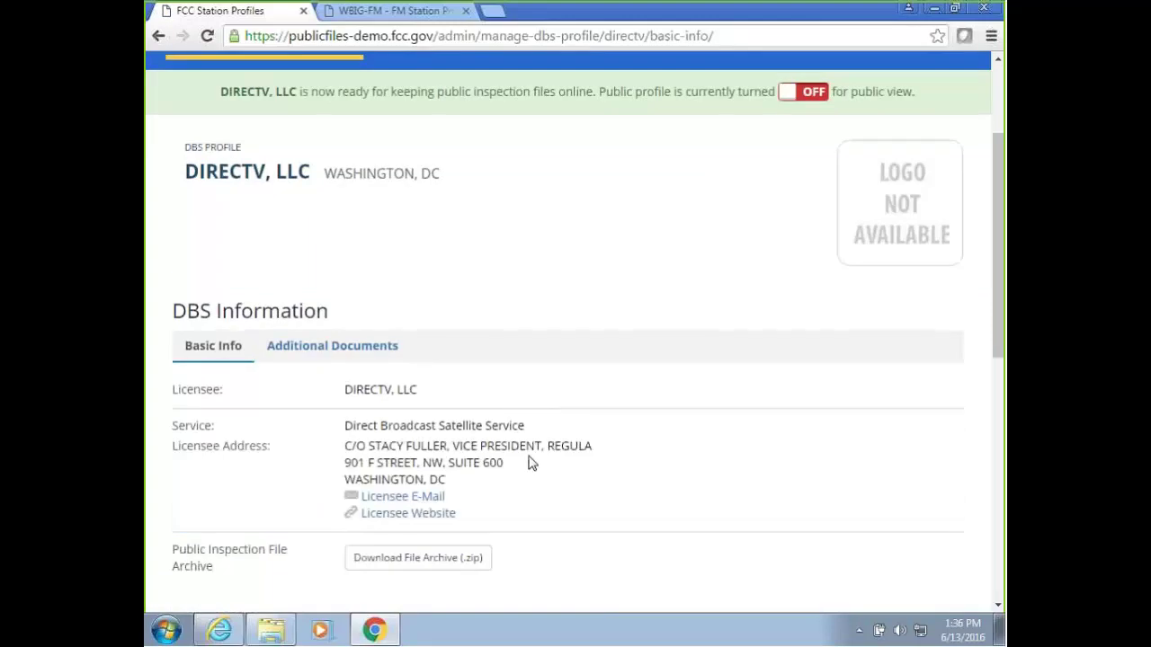
scroll(530, 463, "up", 3)
mouse_move(296, 239)
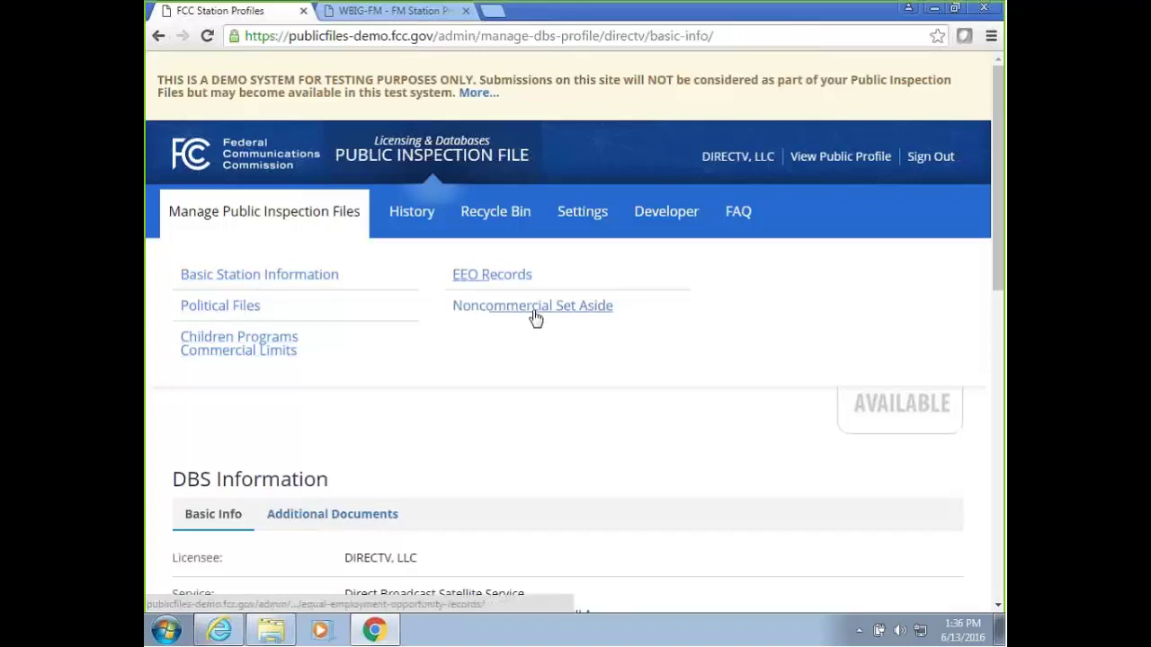
left_click(514, 277)
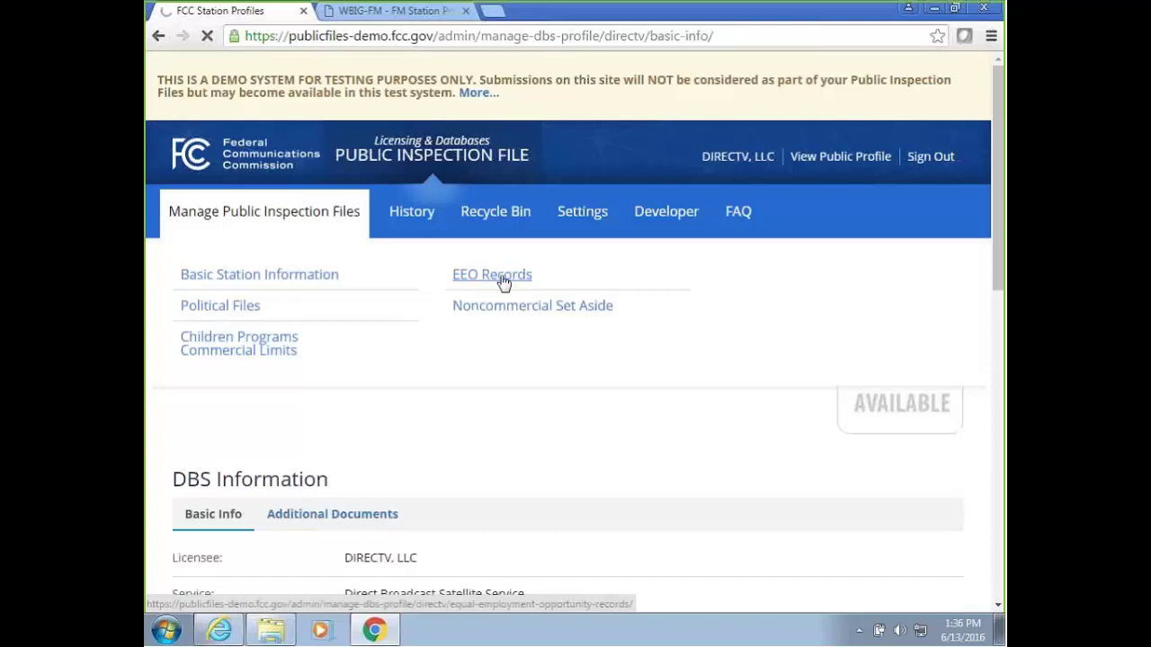
scroll(557, 315, "down", 3)
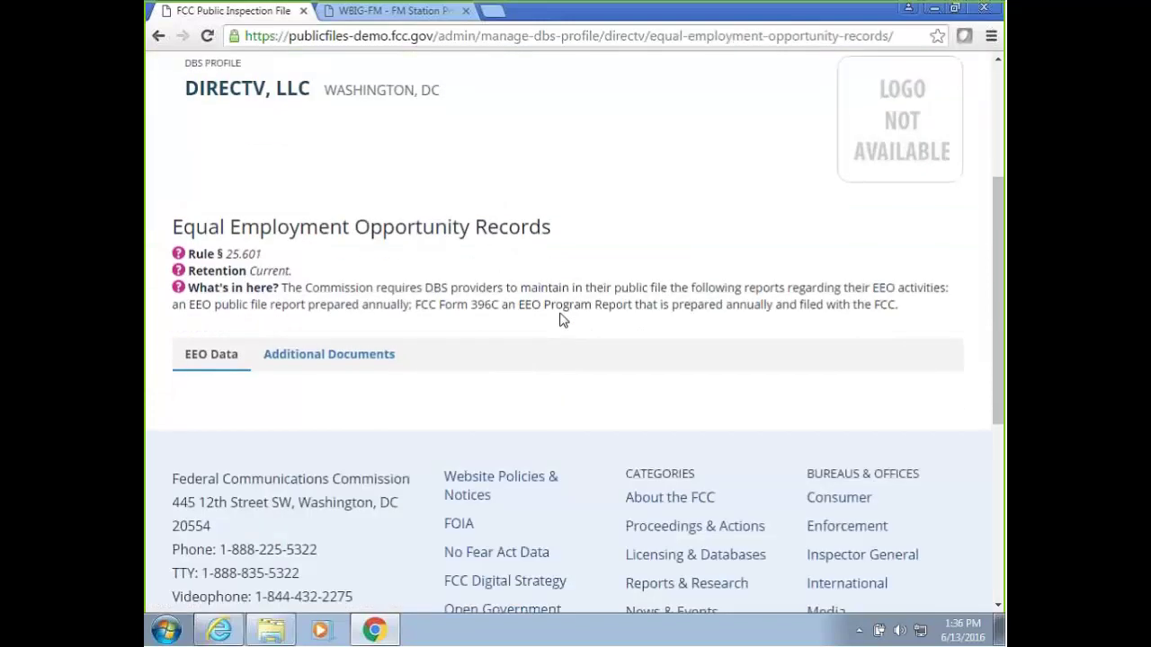
scroll(563, 320, "up", 5)
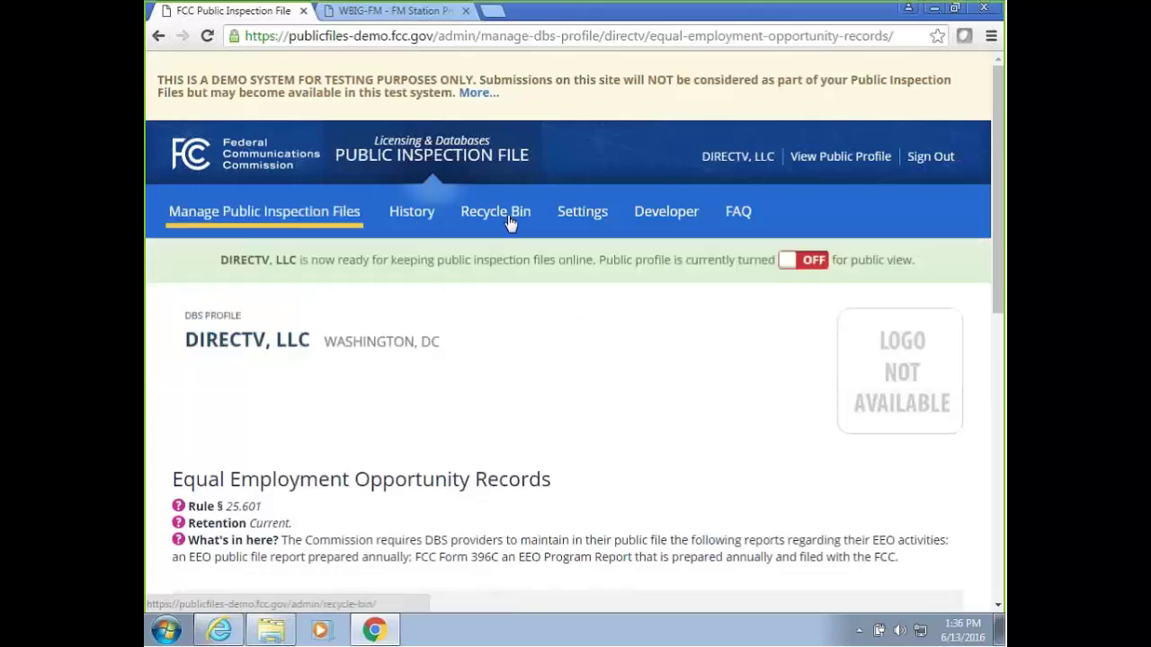
Review DIRECTV's file activity History and the Recycle Bin's deleted files.
left_click(413, 223)
left_click(509, 216)
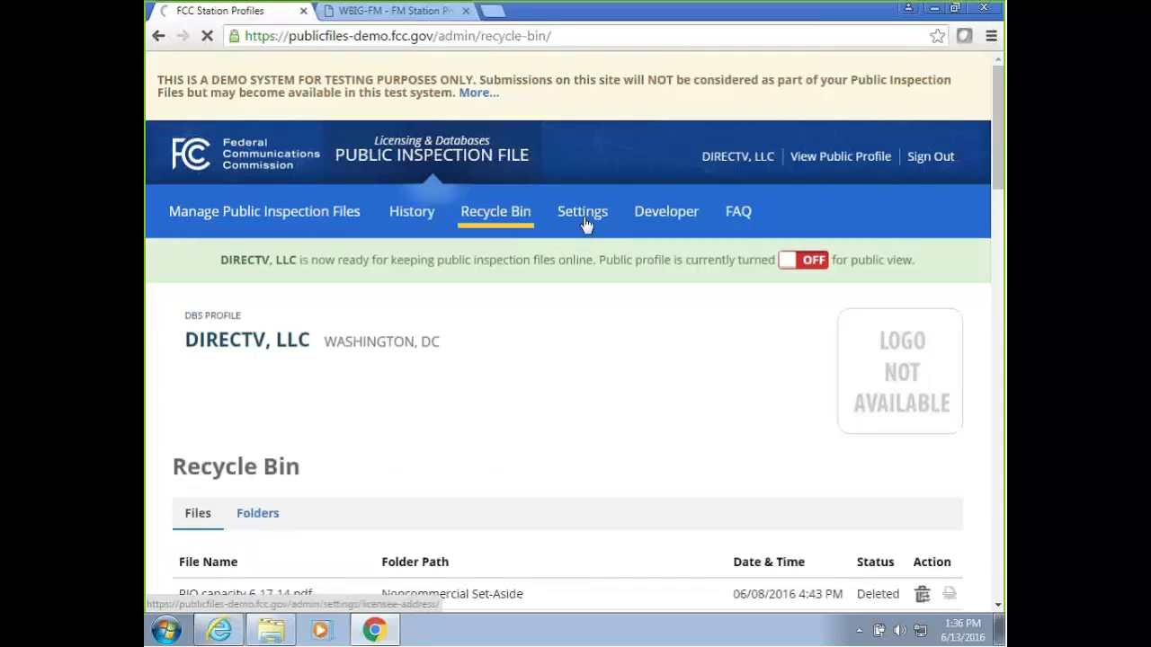
scroll(586, 224, "down", 3)
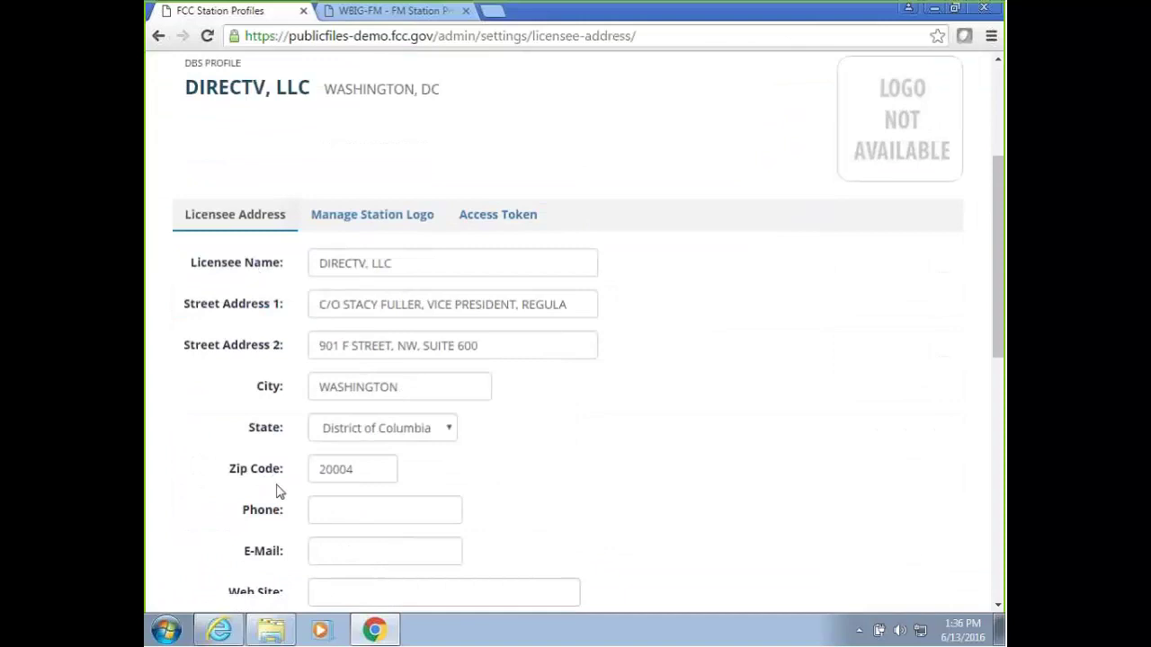
Check the Manage Station Logo and Access Token settings, then sign out.
left_click(376, 217)
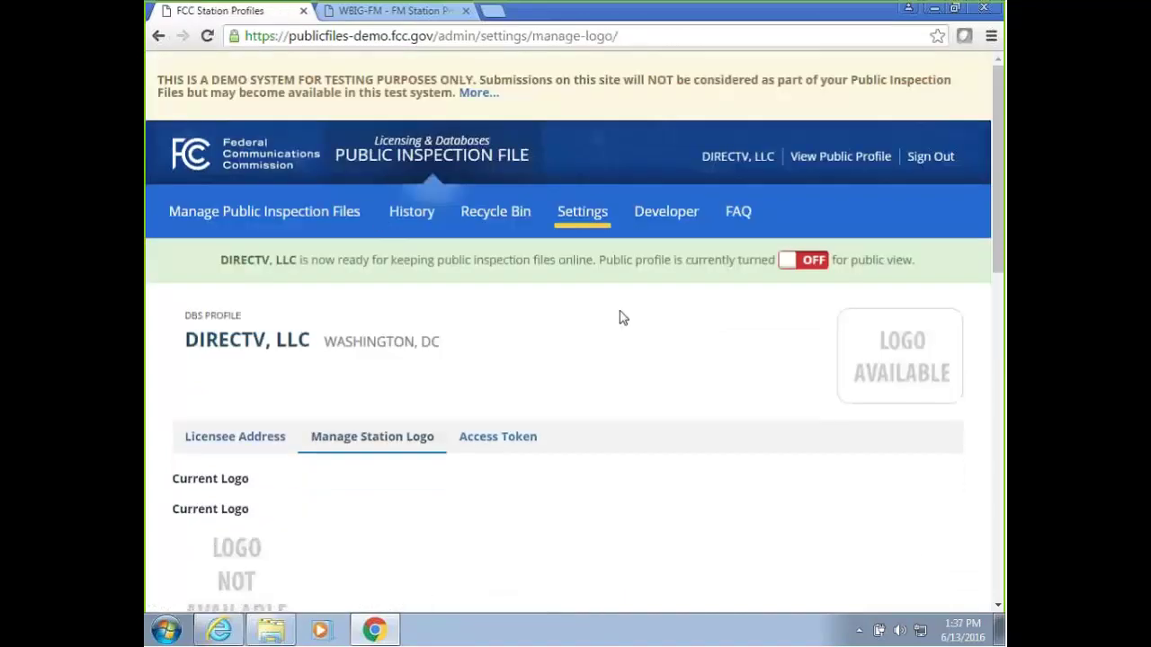
scroll(619, 318, "down", 1)
left_click(500, 384)
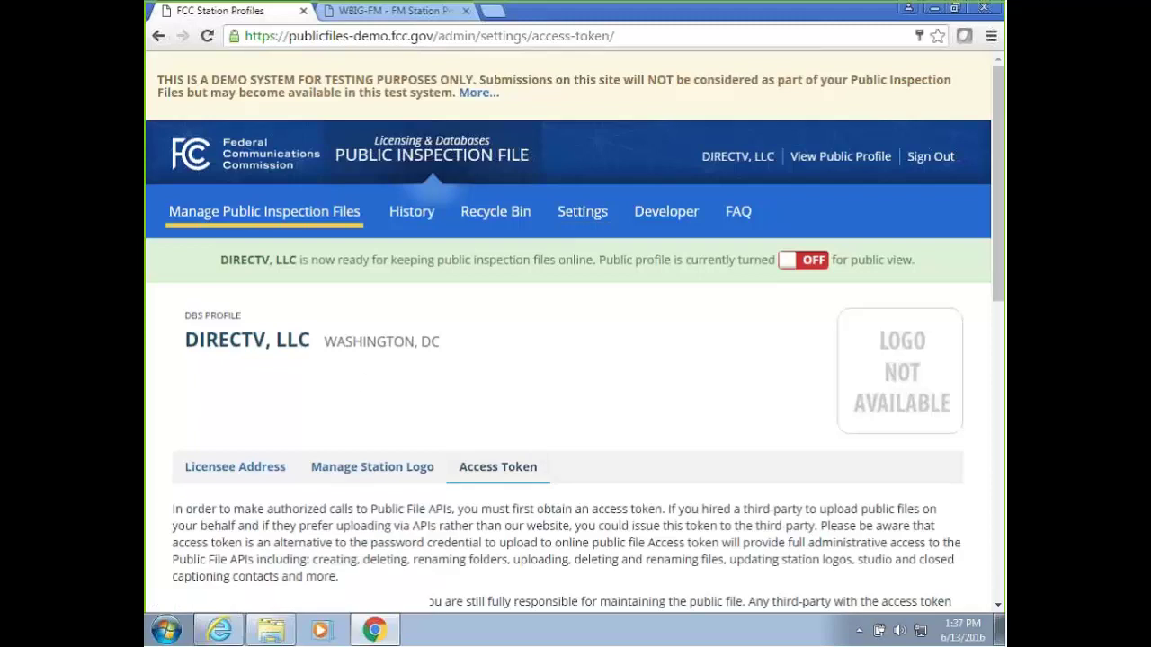
mouse_move(256, 216)
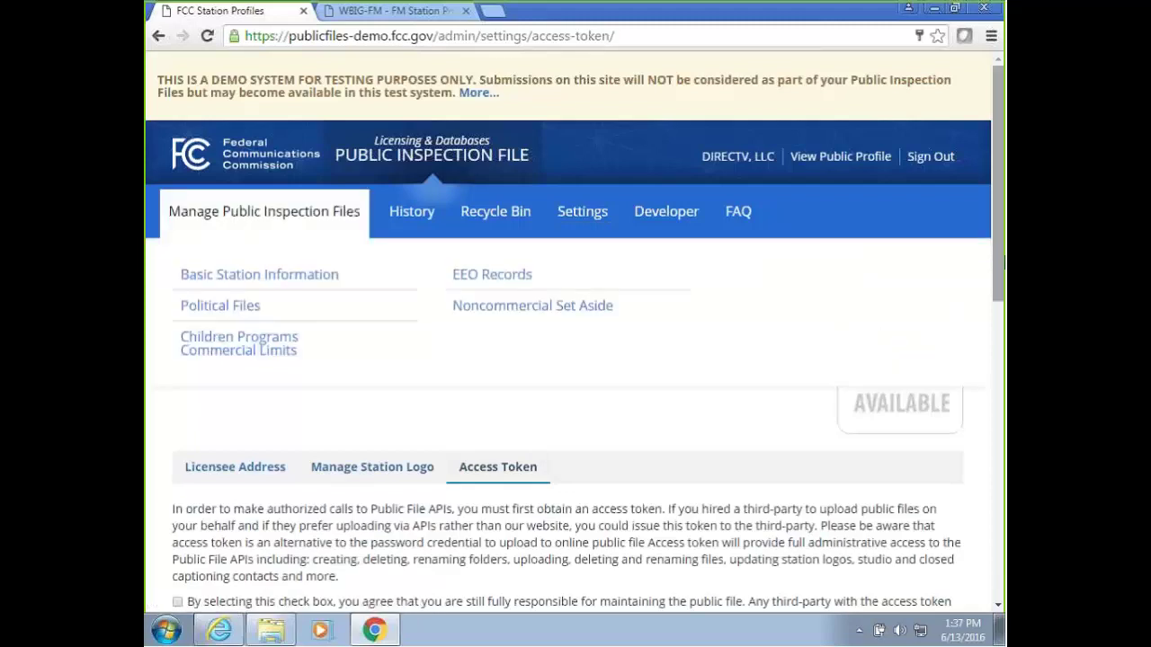
left_click(929, 158)
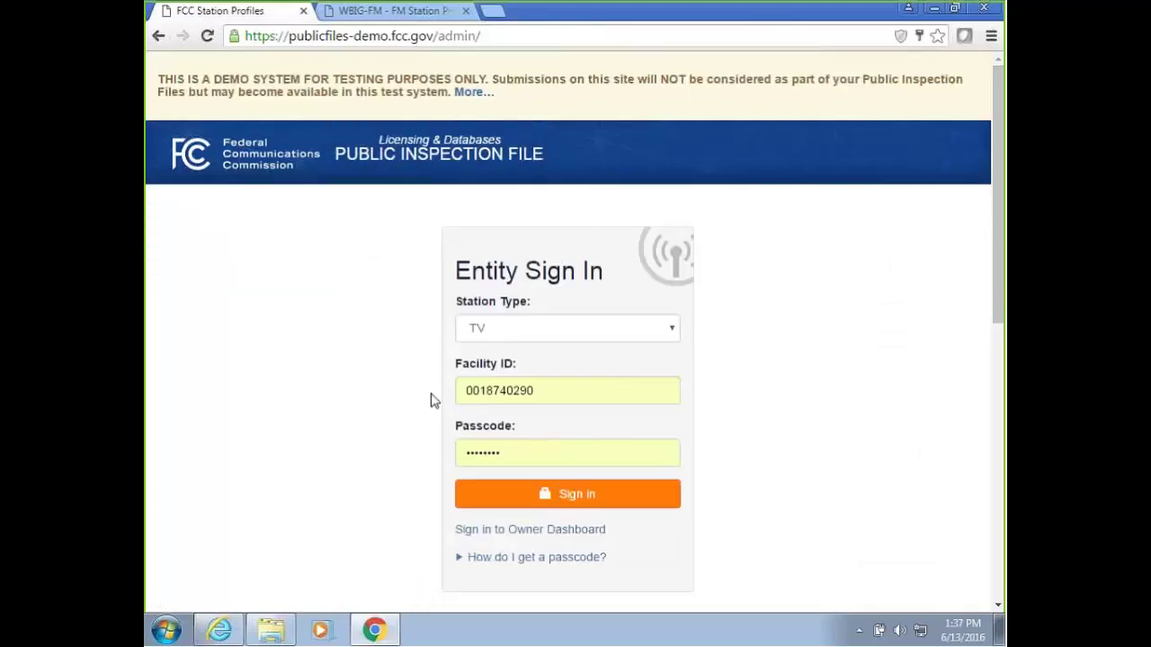
Set the Entity Sign In station type to SDARS.
left_click(496, 329)
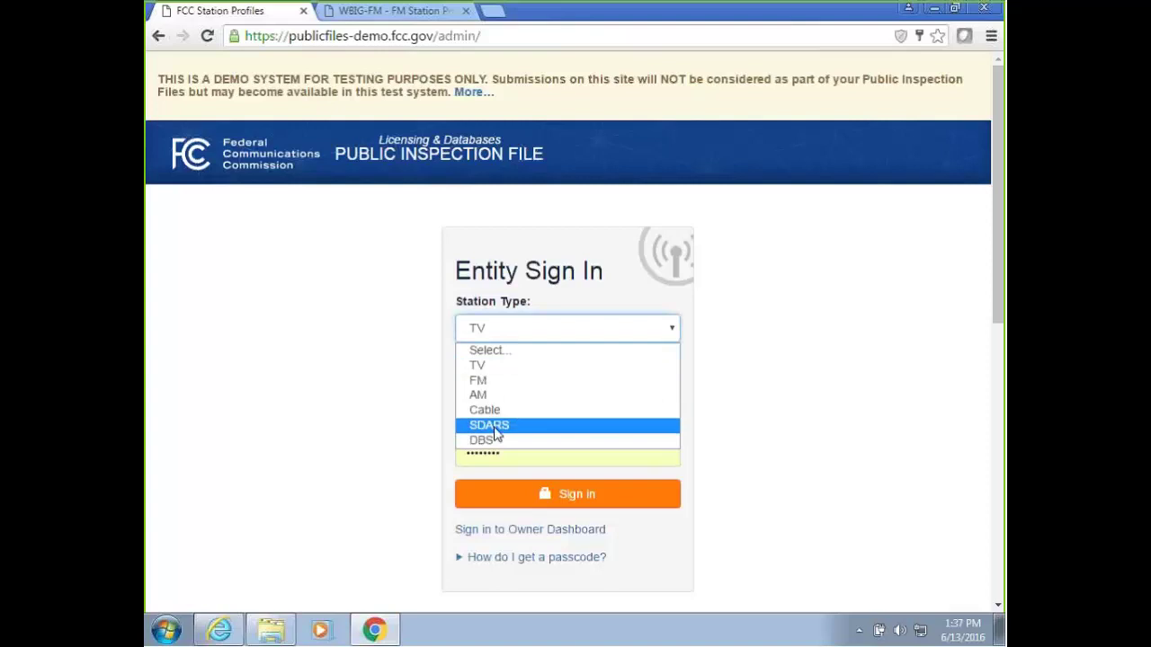
key("Escape")
key("d")
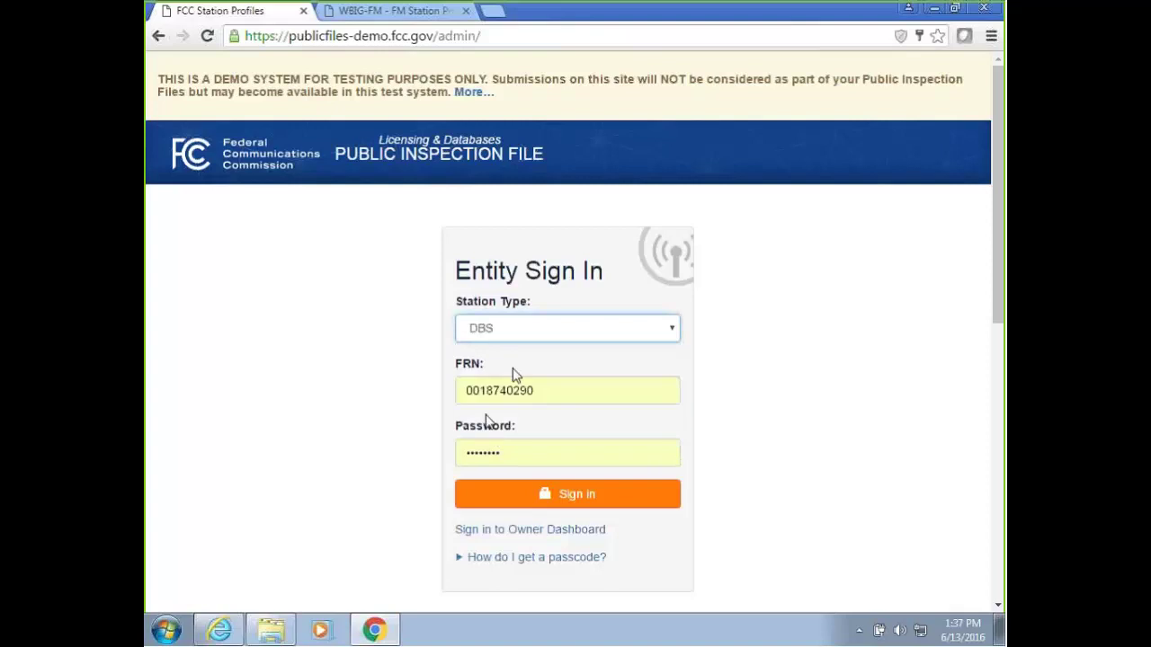
left_click(575, 500)
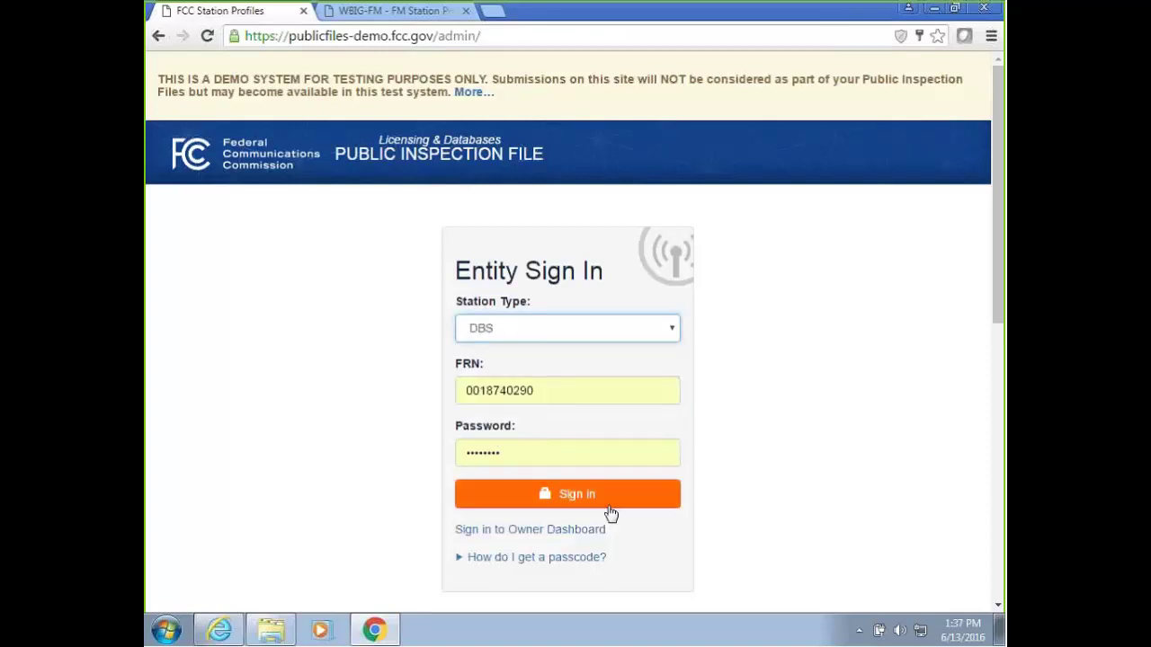
left_click(505, 335)
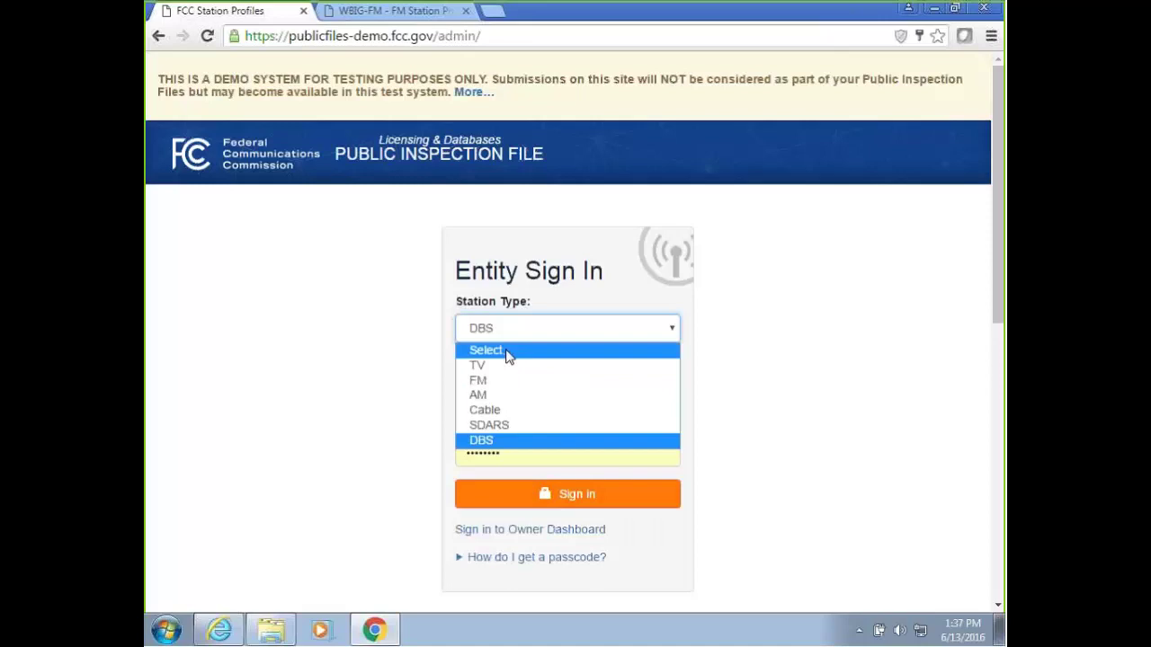
left_click(508, 430)
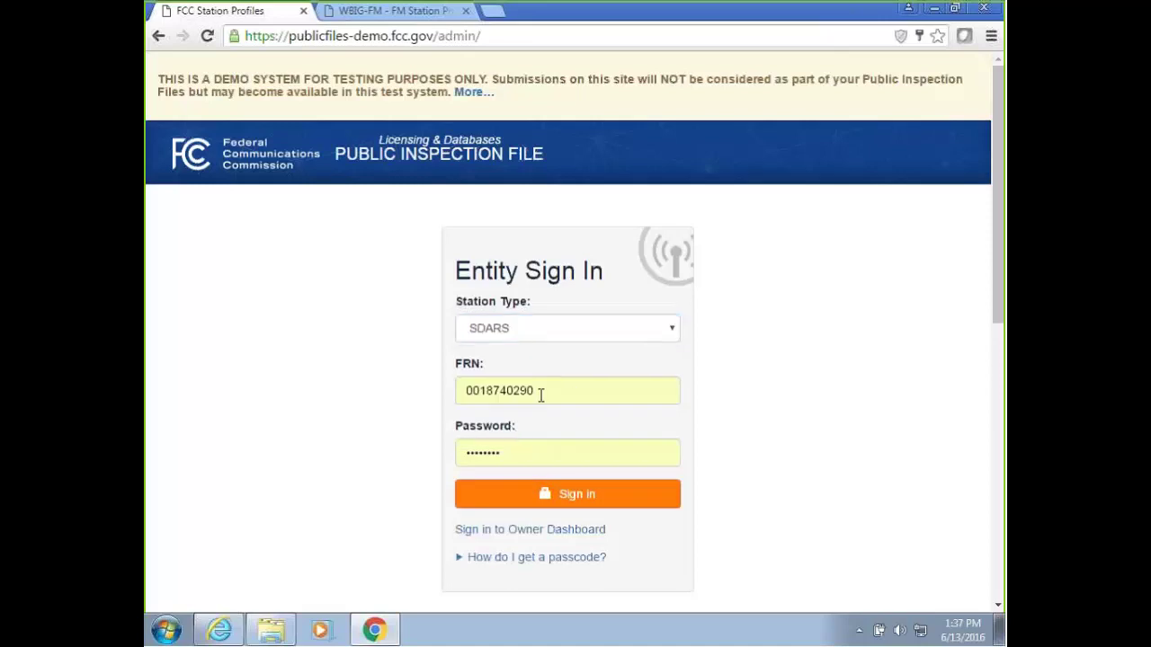
Fill in the SDARS entity's FRN from a saved suggestion and sign in.
double_click(540, 395)
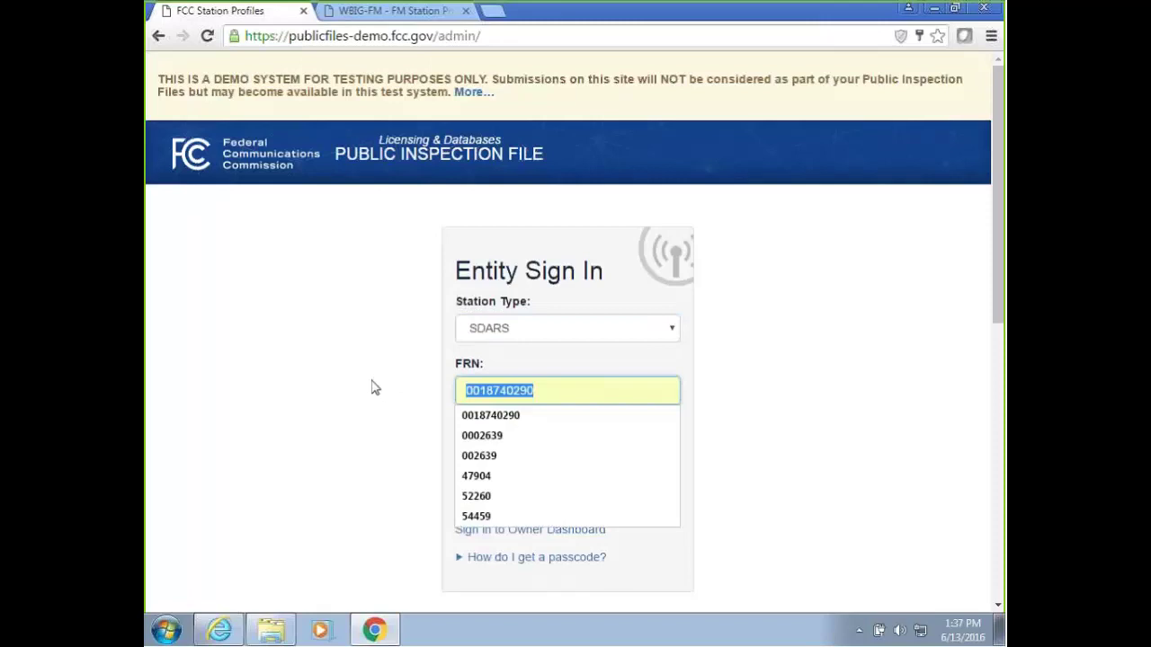
type("000")
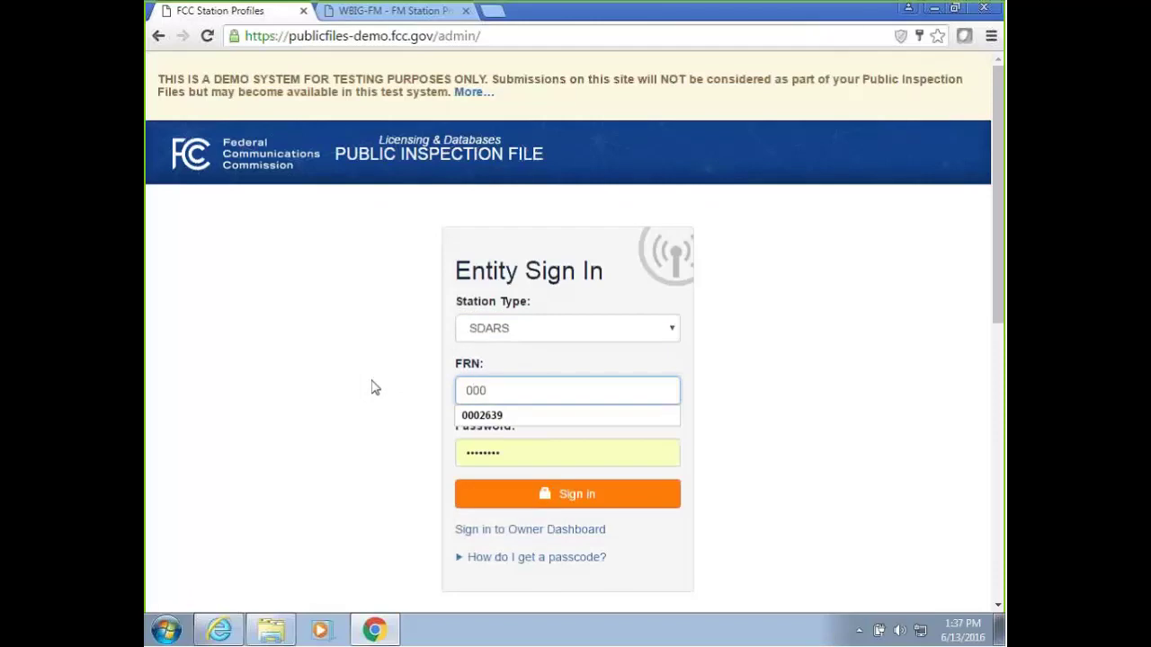
type("6345730")
left_click(489, 415)
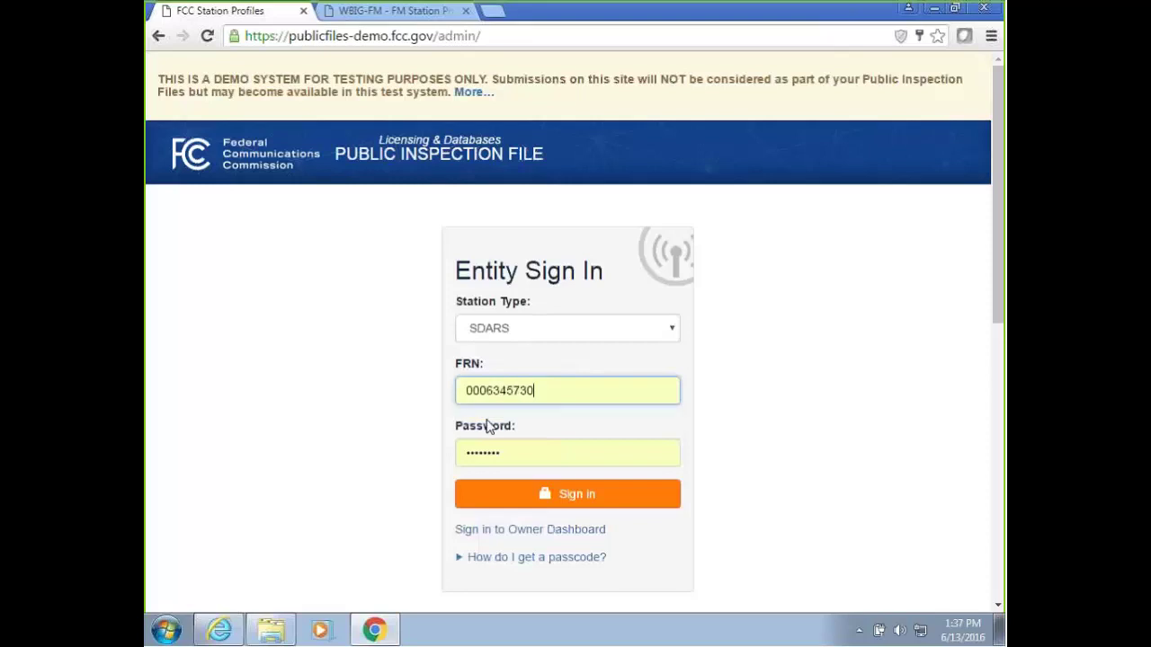
left_click(522, 493)
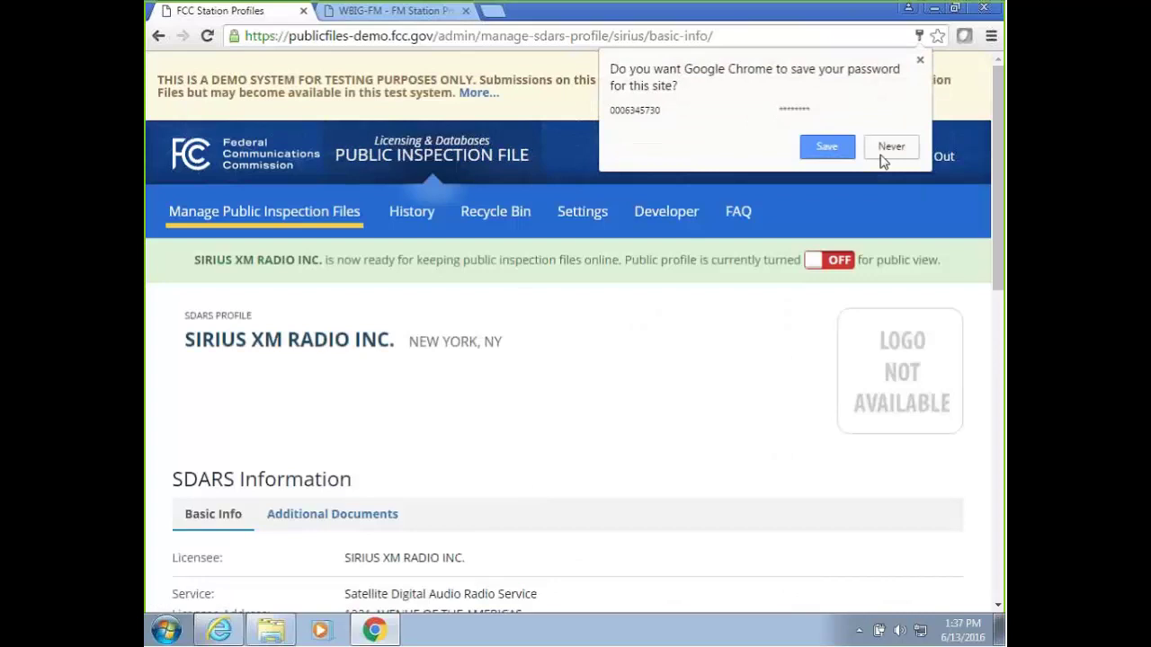
Dismiss Chrome's offer to save the password.
left_click(828, 150)
left_click_drag(994, 177, 995, 198)
mouse_move(221, 185)
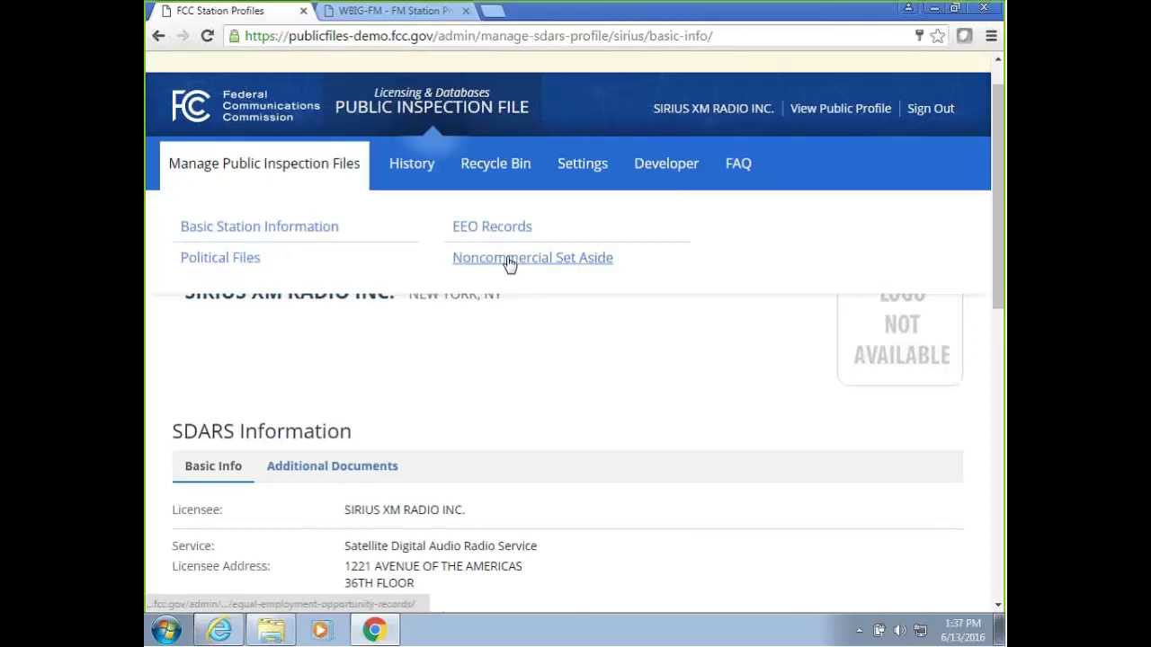
Open the Settings page showing SIRIUS XM's New York licensee address, ZIP 10020.
scroll(530, 343, "down", 2)
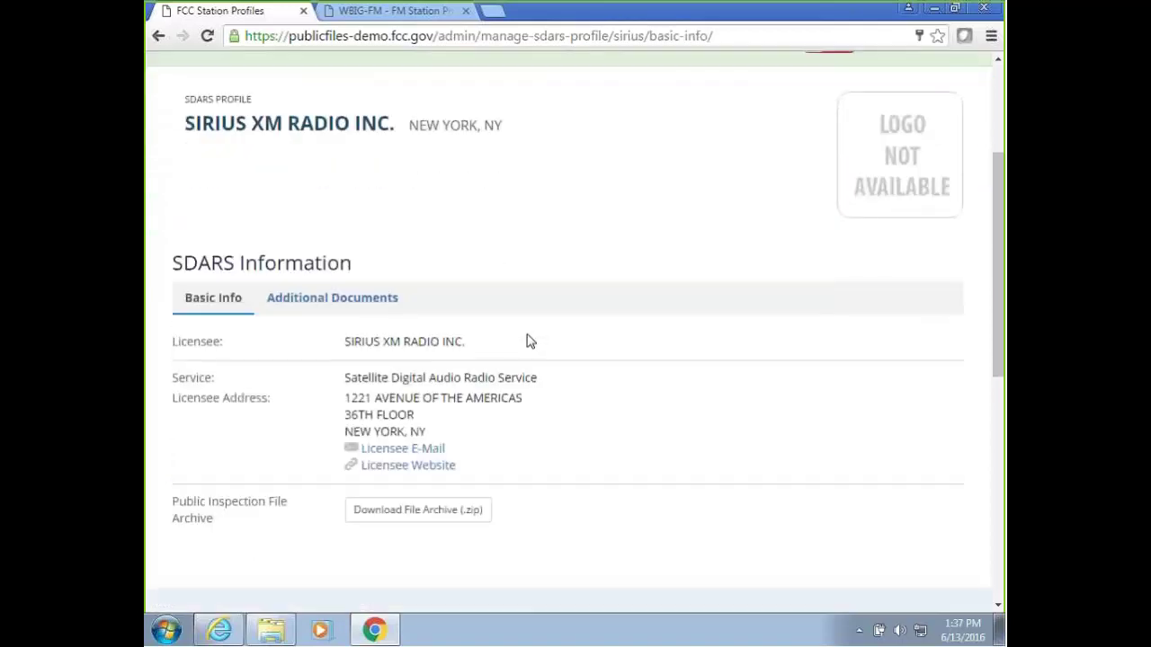
scroll(509, 331, "up", 3)
left_click(586, 214)
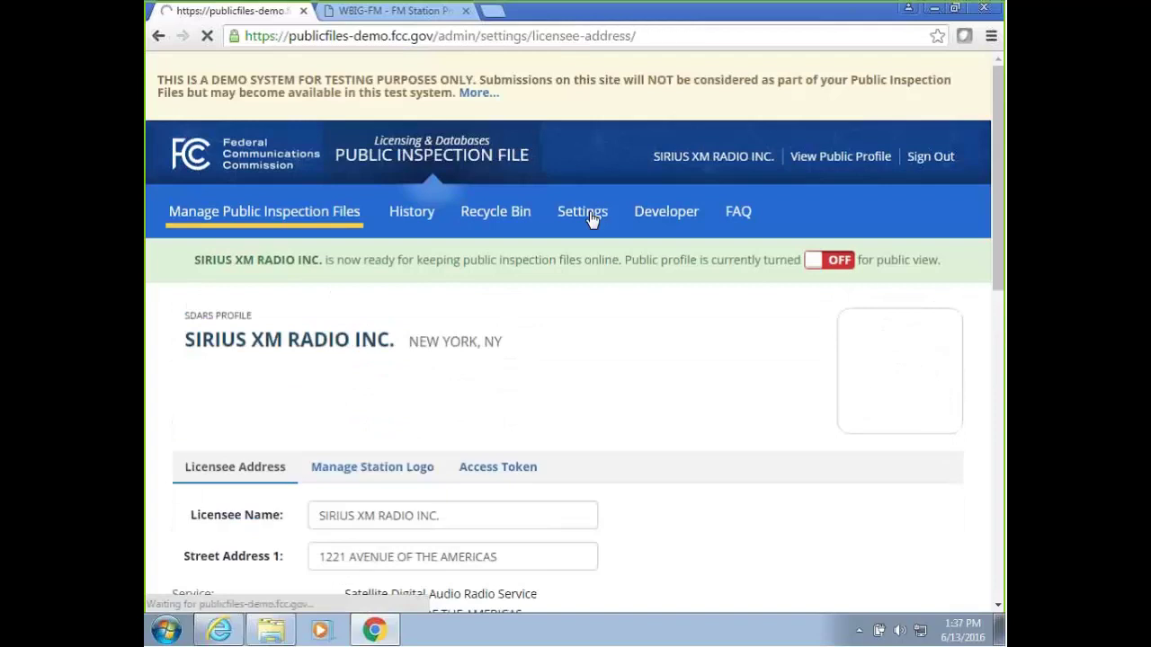
scroll(210, 249, "down", 3)
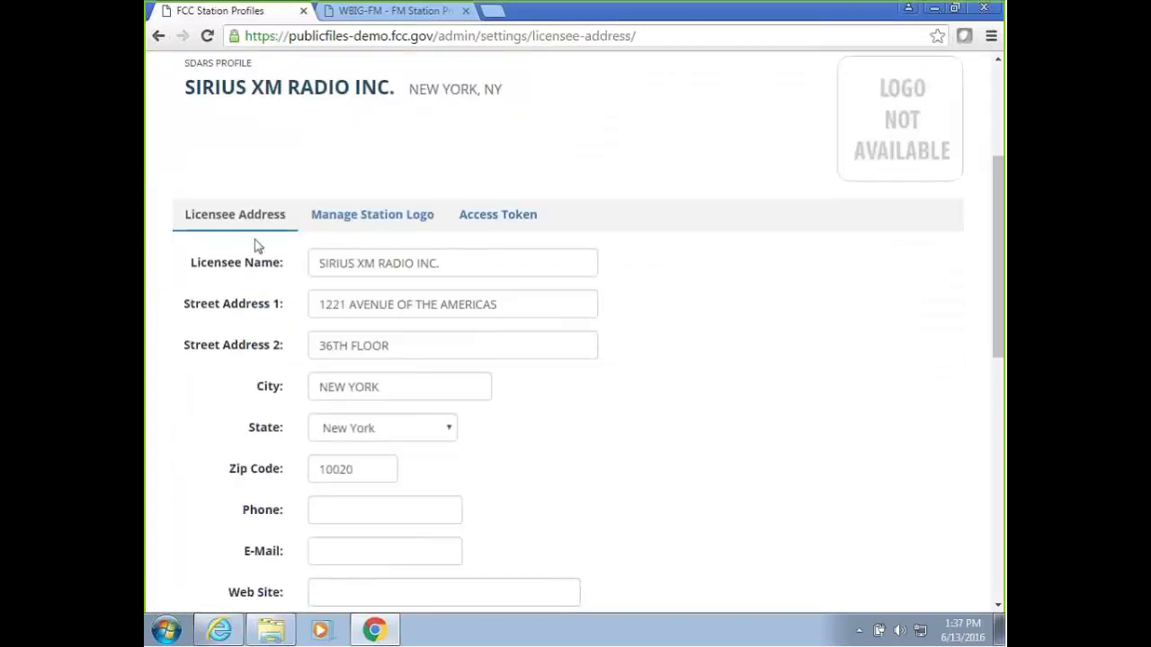
scroll(662, 232, "up", 2)
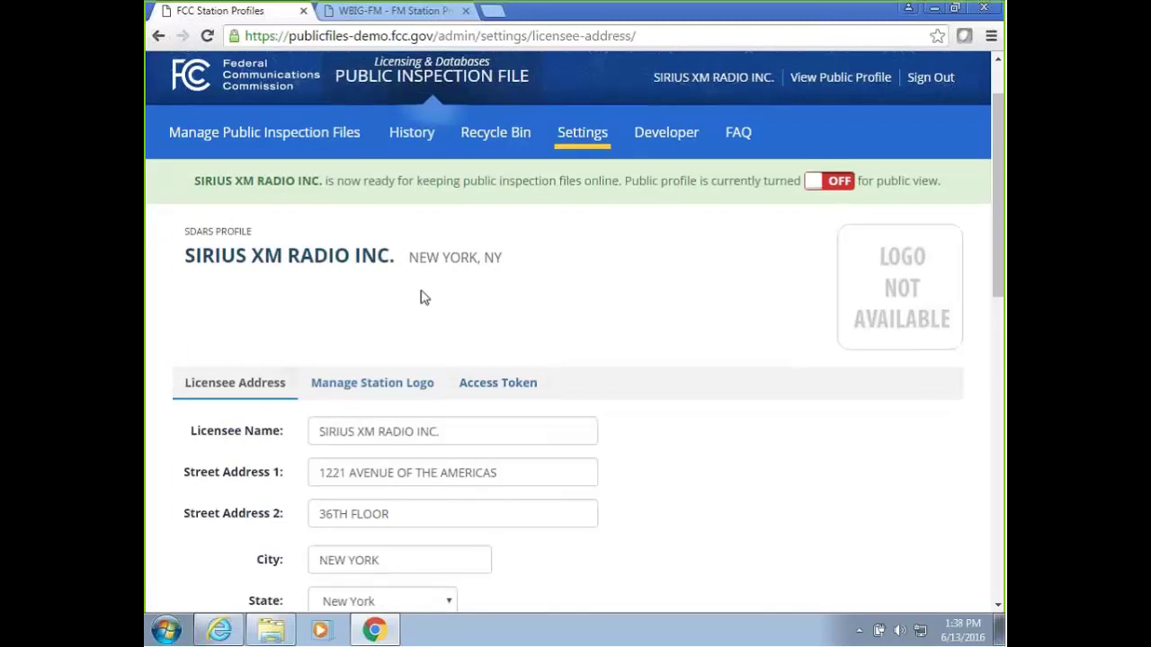
scroll(282, 223, "up", 1)
mouse_move(282, 220)
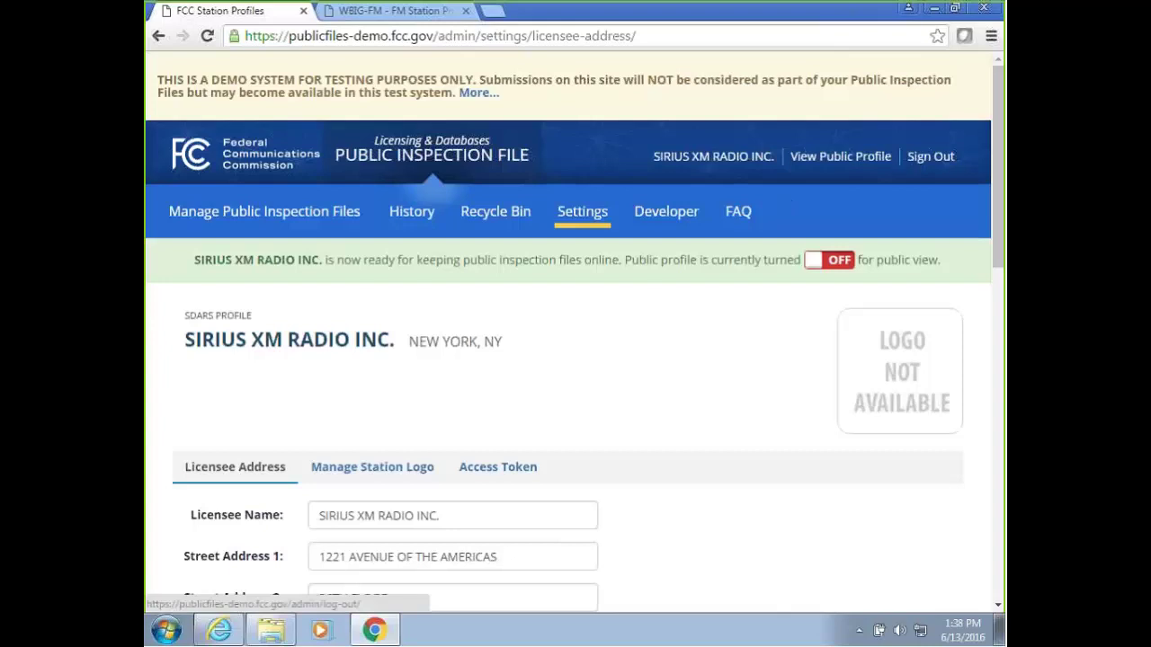
Sign out of SIRIUS XM and switch to the WBIG-FM Ownership Reports tab.
left_click(932, 158)
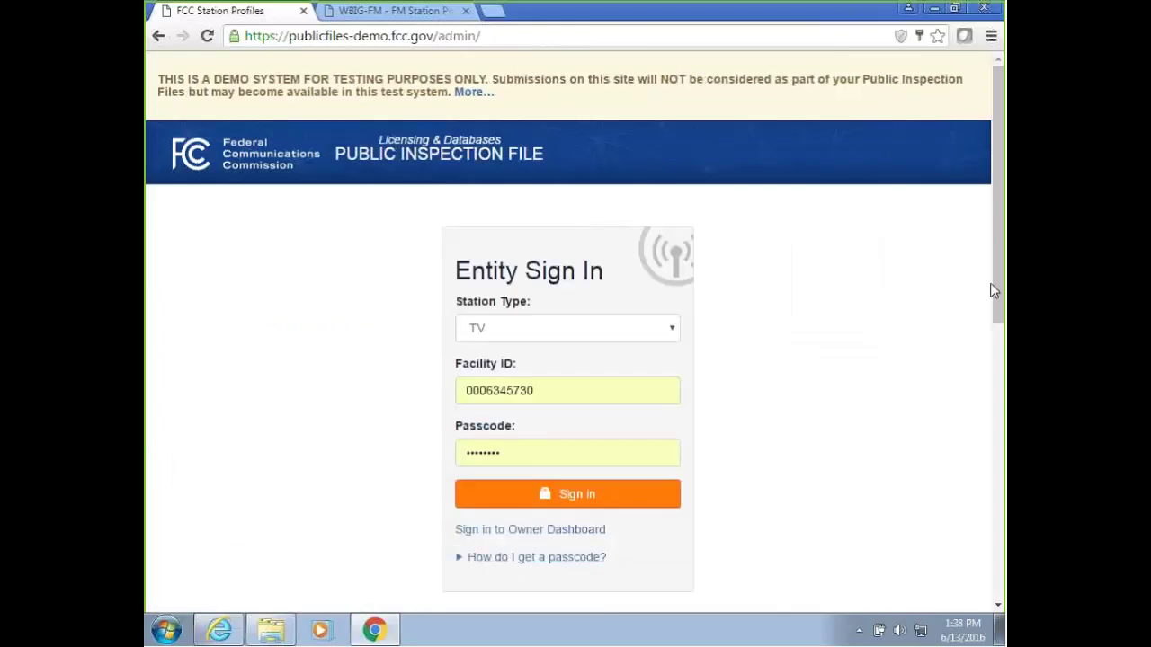
mouse_move(993, 288)
left_mouse_down()
mouse_move(996, 305)
mouse_move(995, 295)
left_mouse_up()
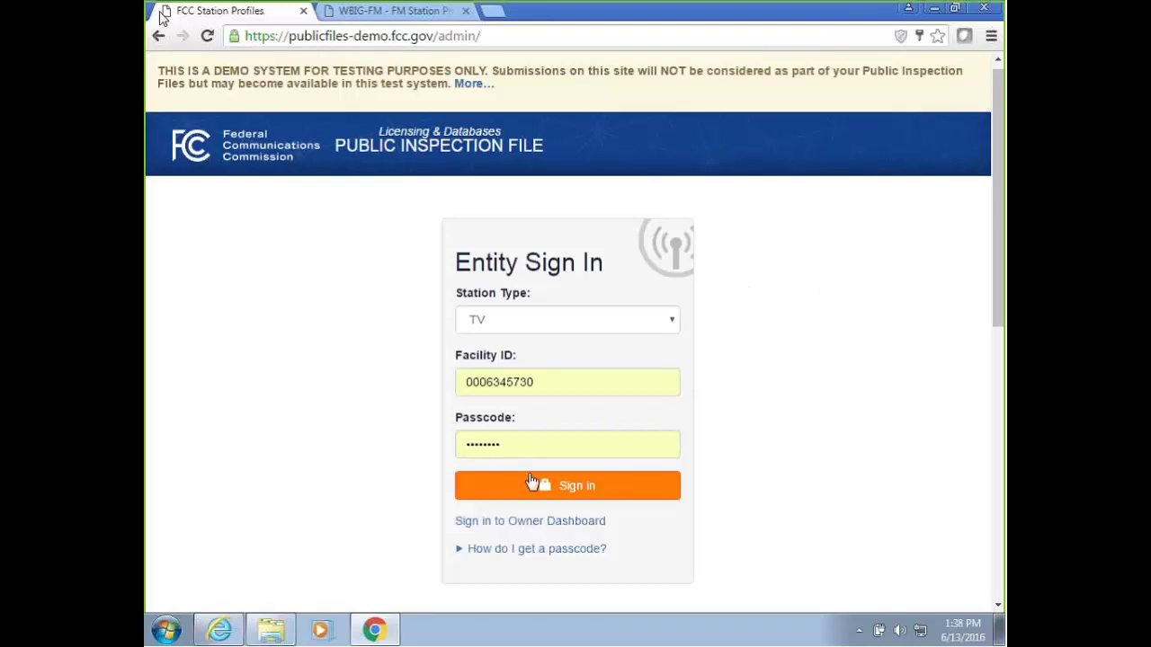
left_click(371, 14)
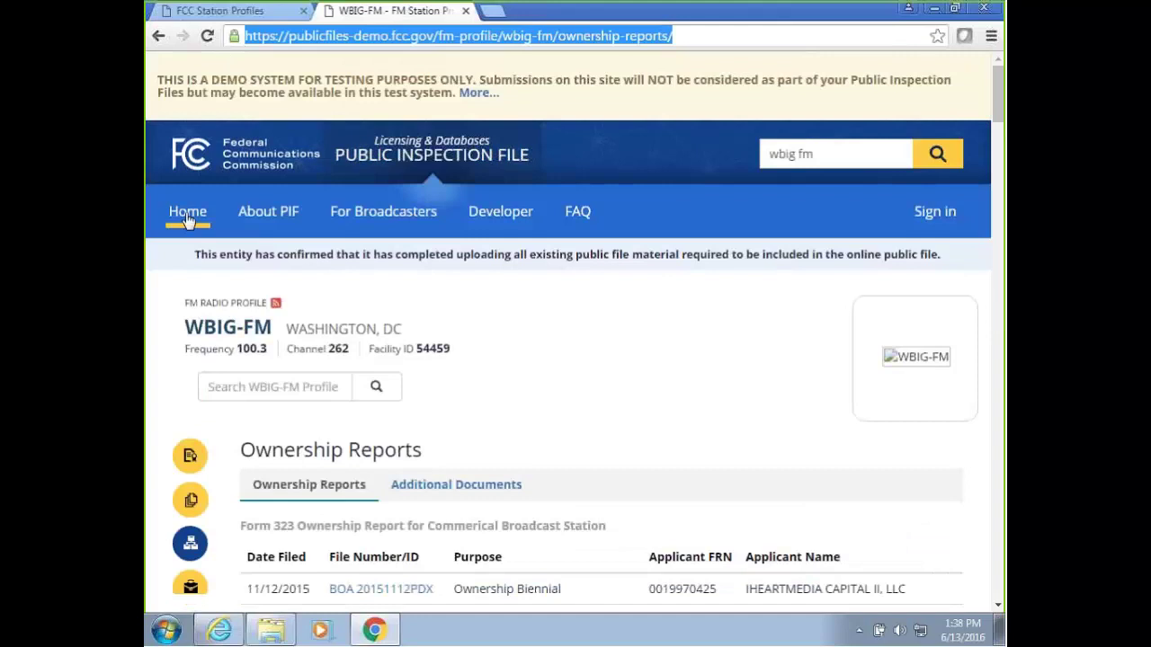
On the public home page, enter DI in the Search Stations and Systems box.
left_click(186, 217)
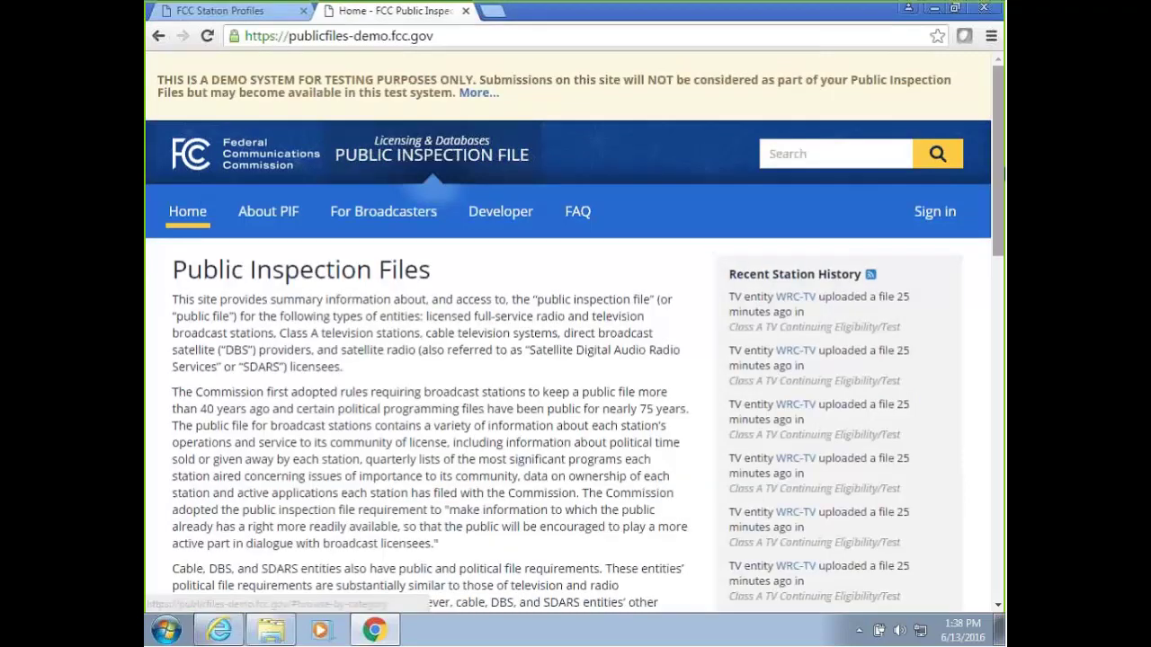
scroll(992, 170, "down", 1)
scroll(1003, 308, "down", 1)
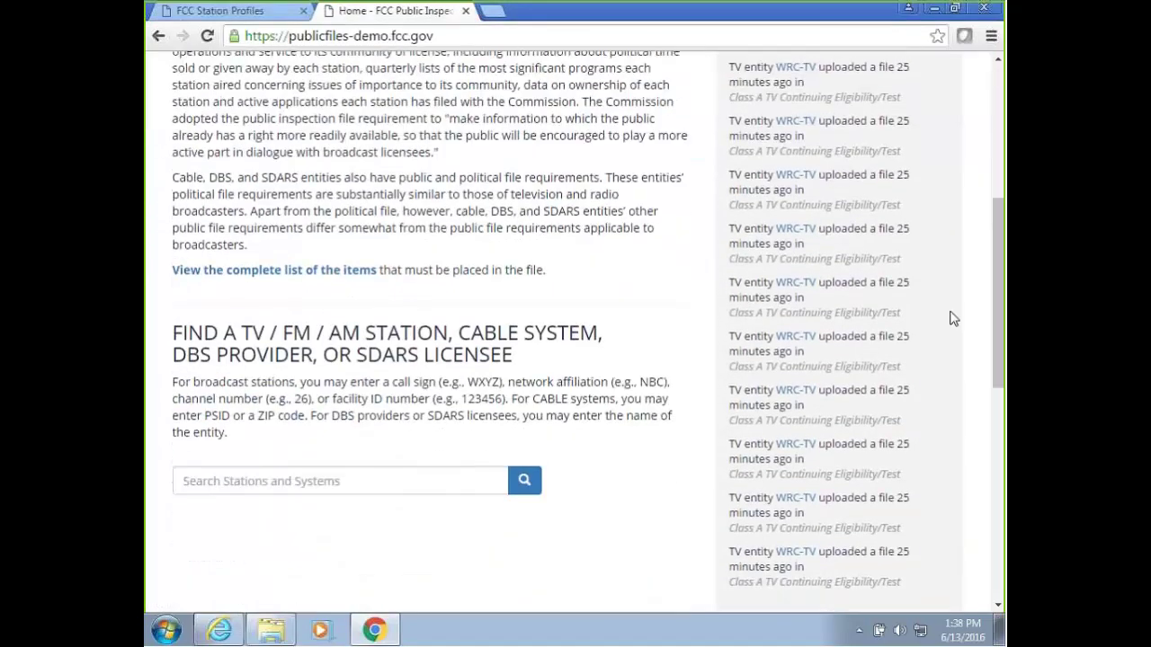
left_click(230, 483)
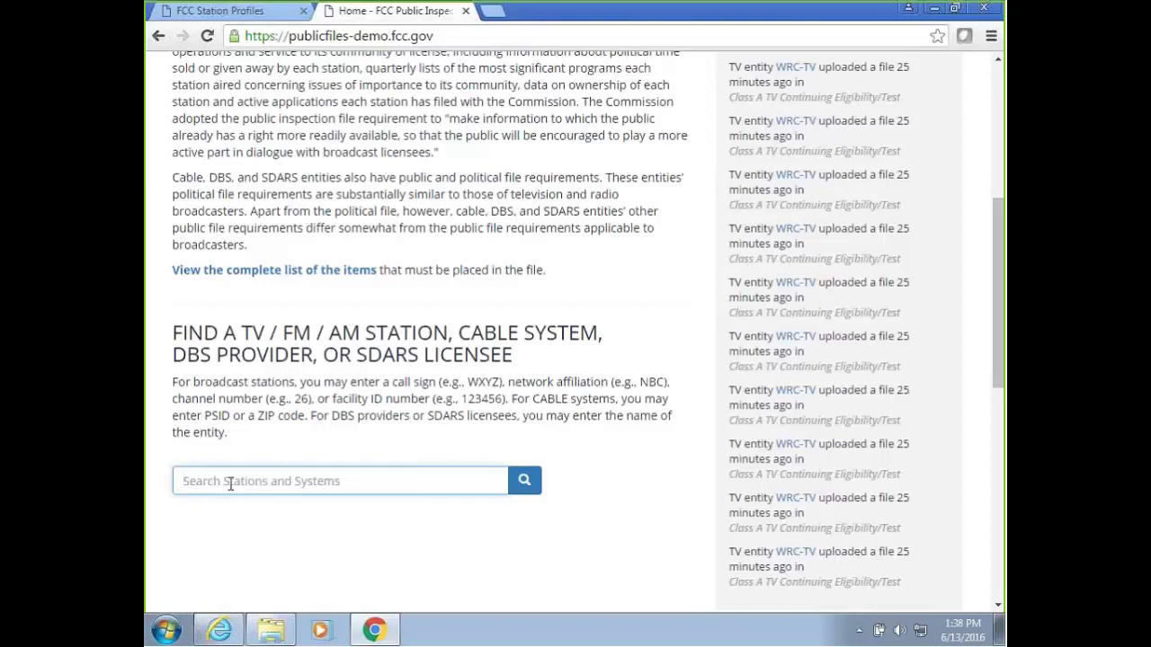
type("DI")
Search for DI and expand, then collapse, the TV and FM Radio results.
left_click(526, 483)
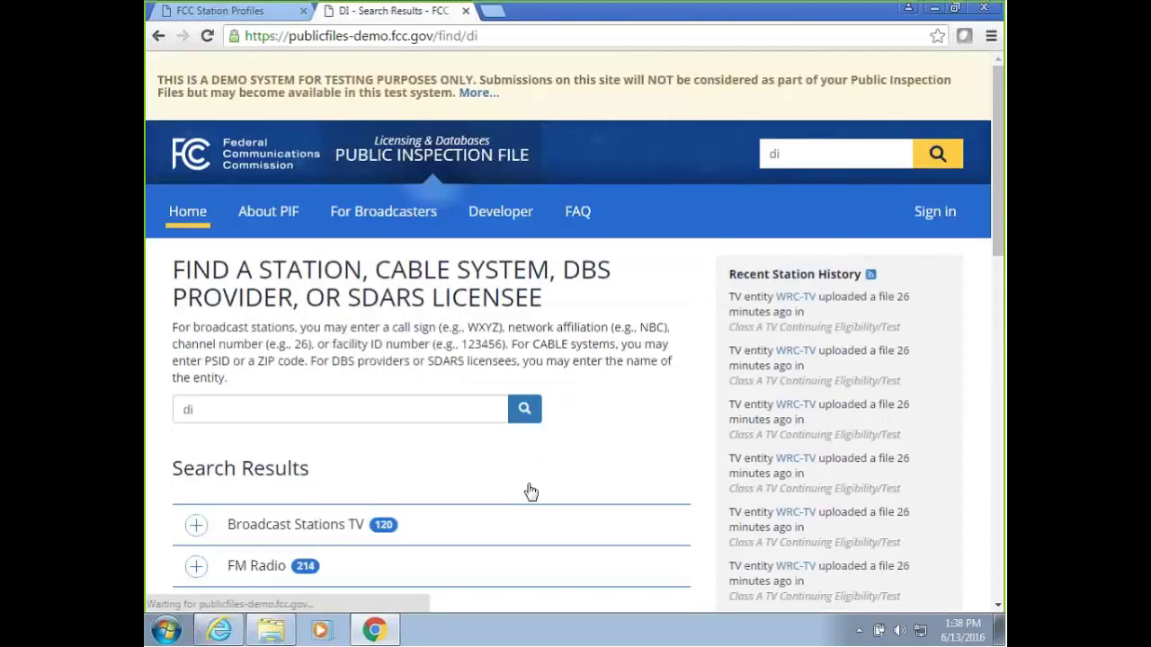
scroll(520, 423, "down", 4)
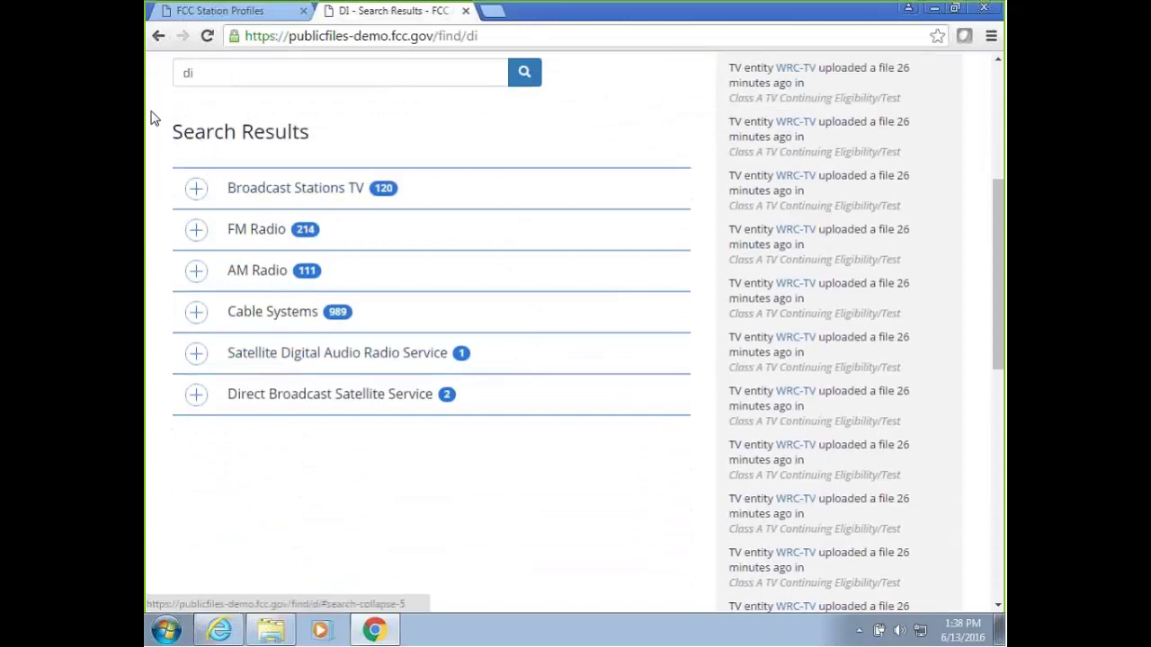
left_click(197, 191)
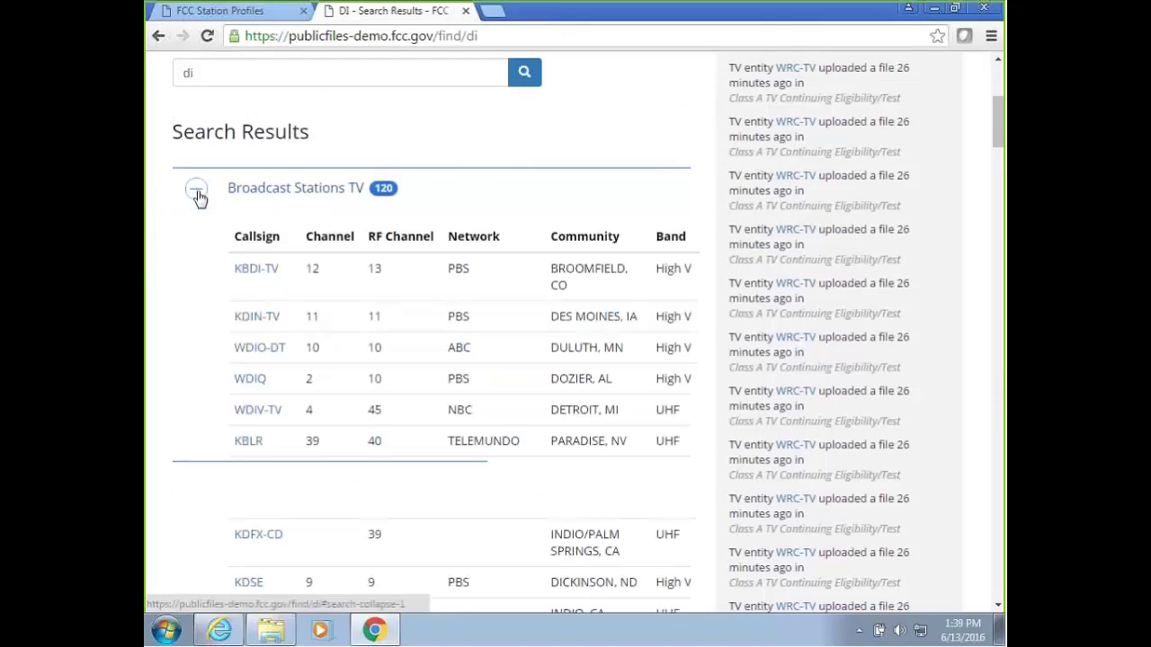
left_click(197, 191)
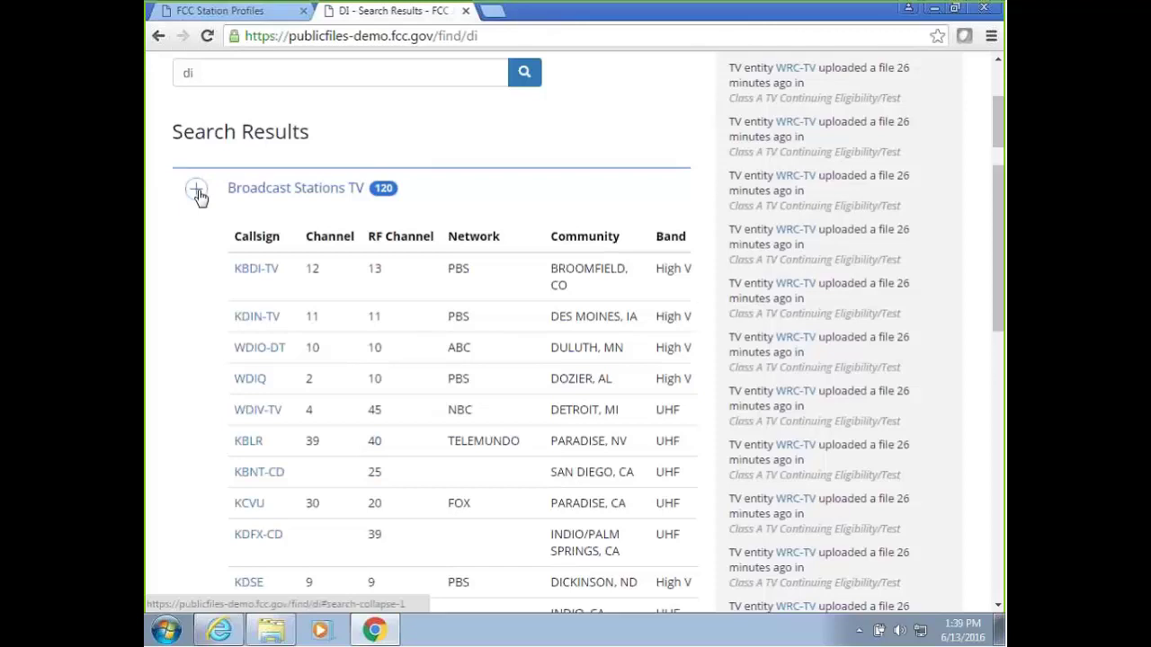
left_click(197, 234)
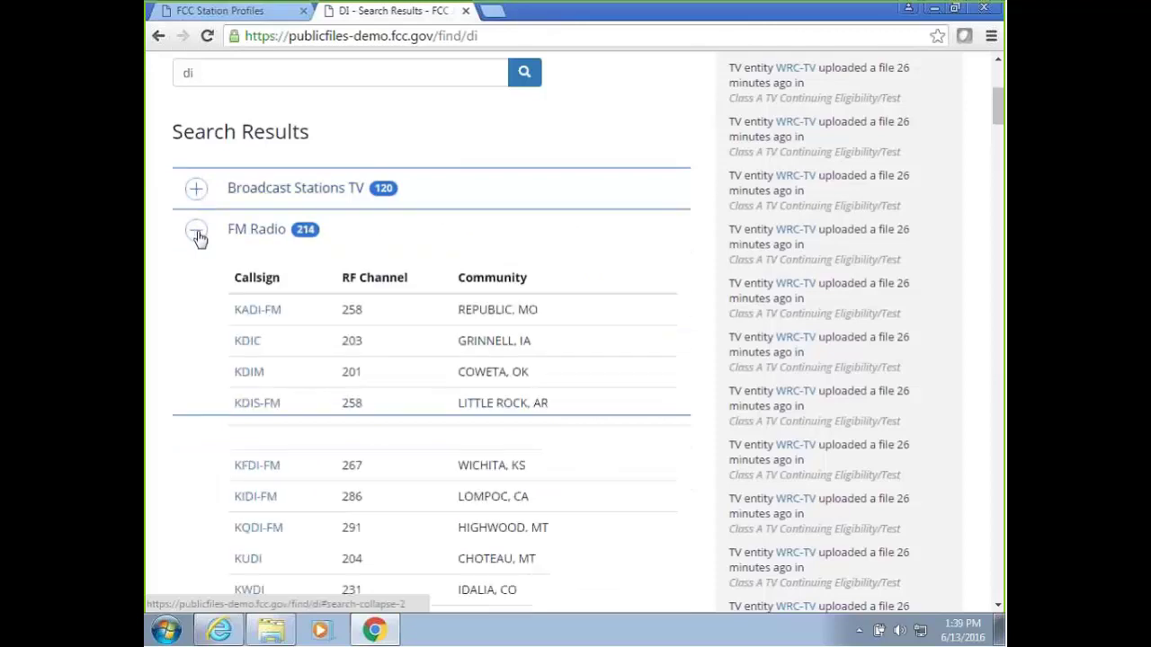
left_click(198, 234)
Browse AM, Cable and SDARS results, then expand Direct Broadcast Satellite Service.
left_click(198, 275)
left_click(198, 279)
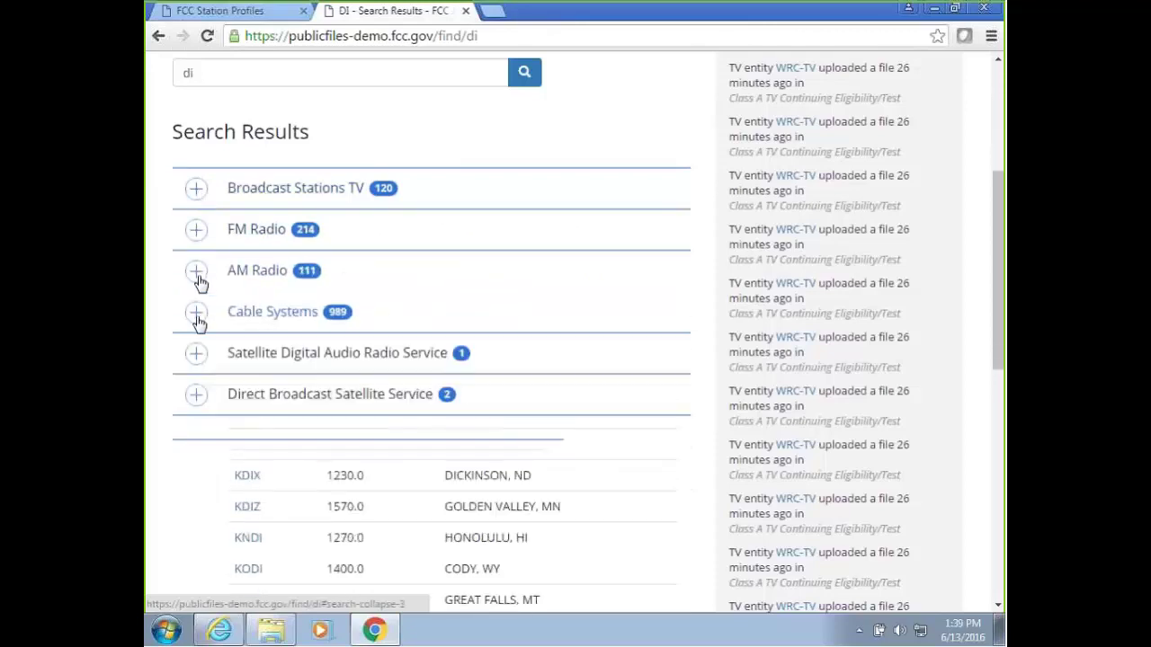
left_click(196, 319)
left_click(198, 321)
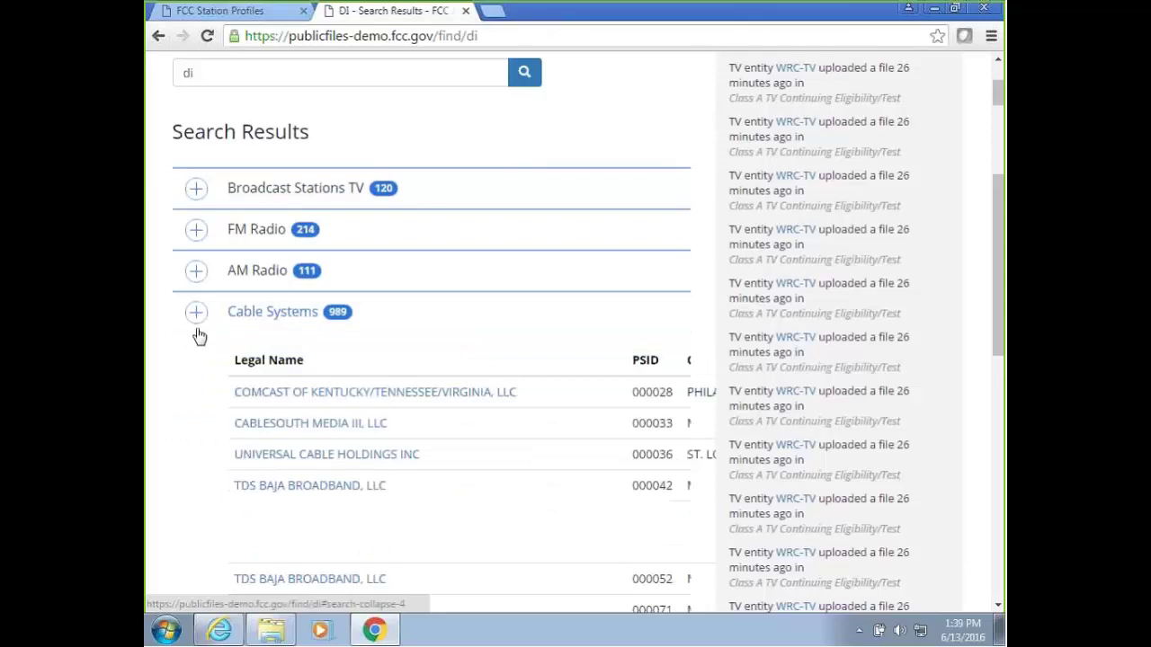
left_click(199, 364)
left_click(201, 369)
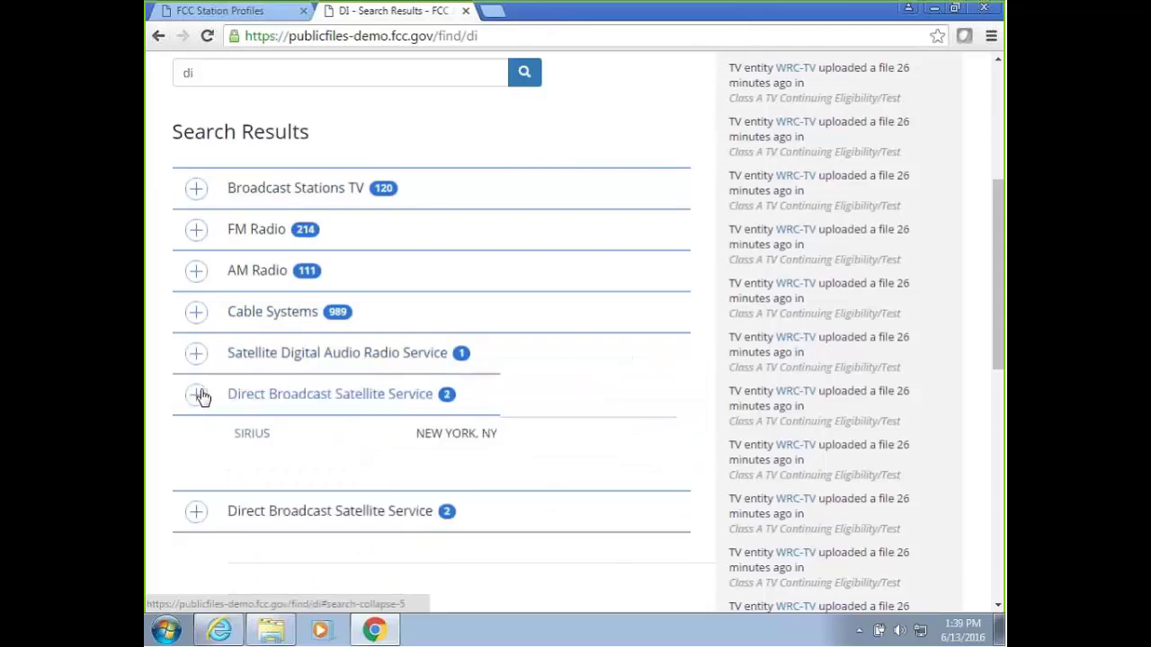
left_click(199, 399)
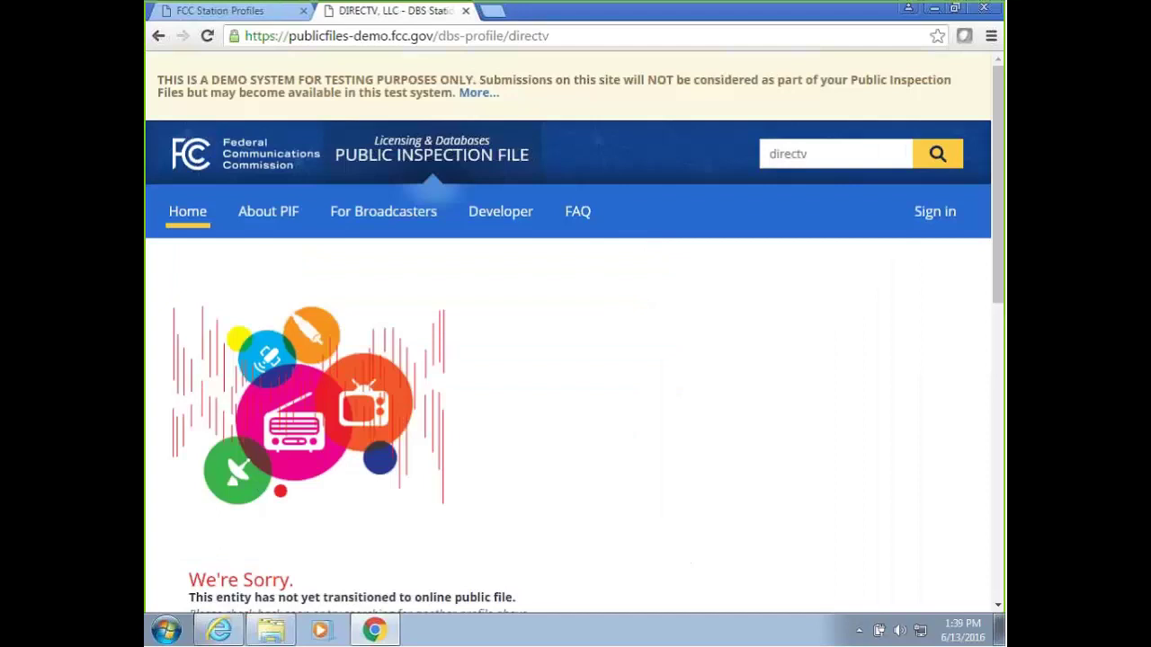
Return to the DI results and expand Broadcast Stations TV's 120-station table.
scroll(683, 263, "down", 2)
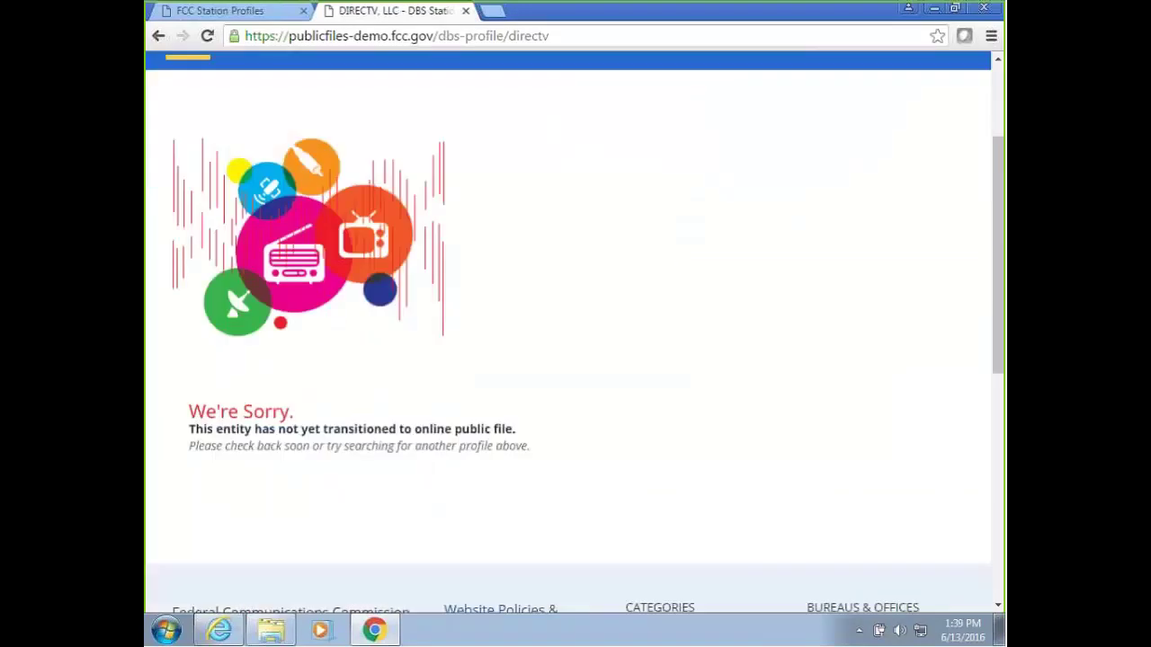
scroll(477, 409, "up", 2)
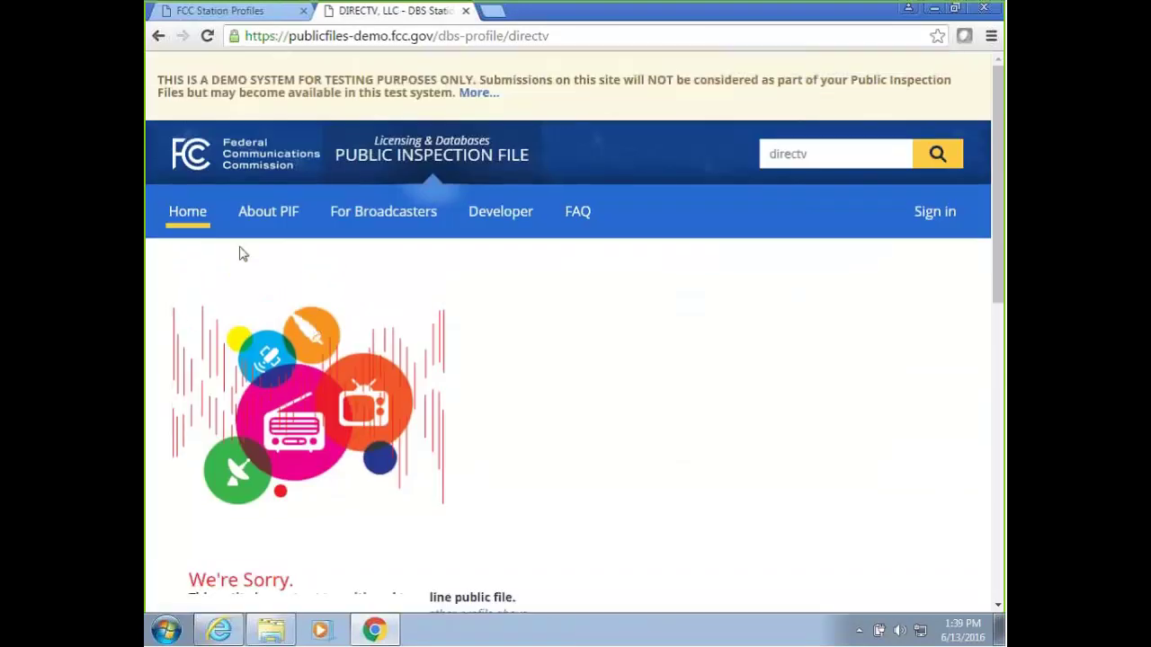
left_click(158, 36)
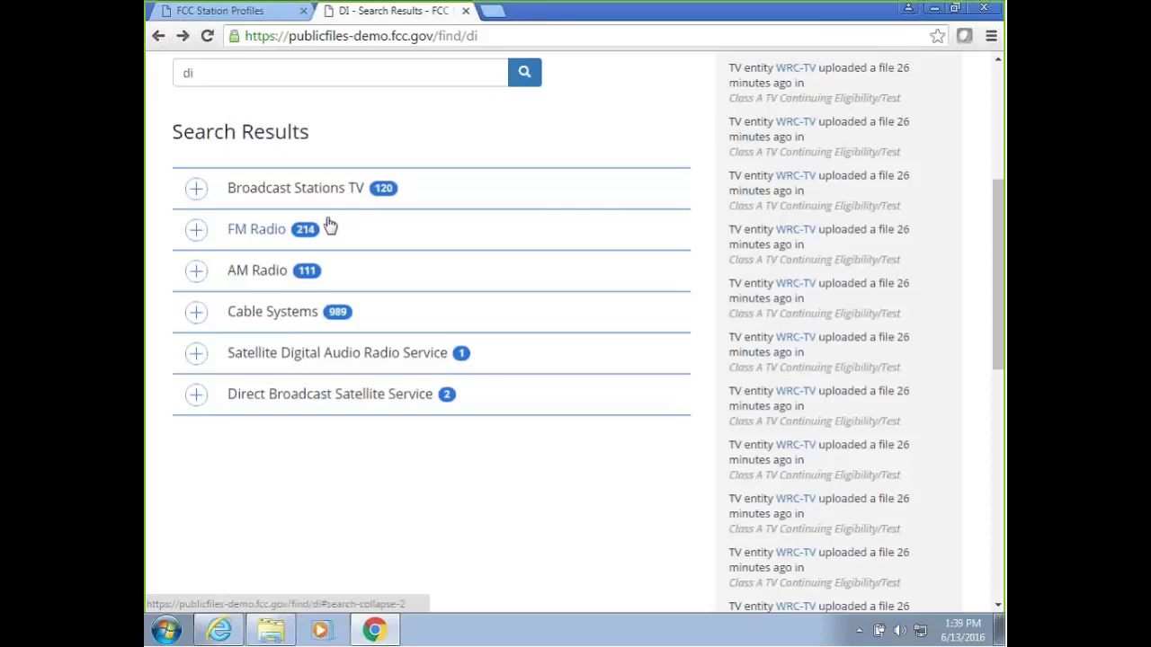
left_click(197, 188)
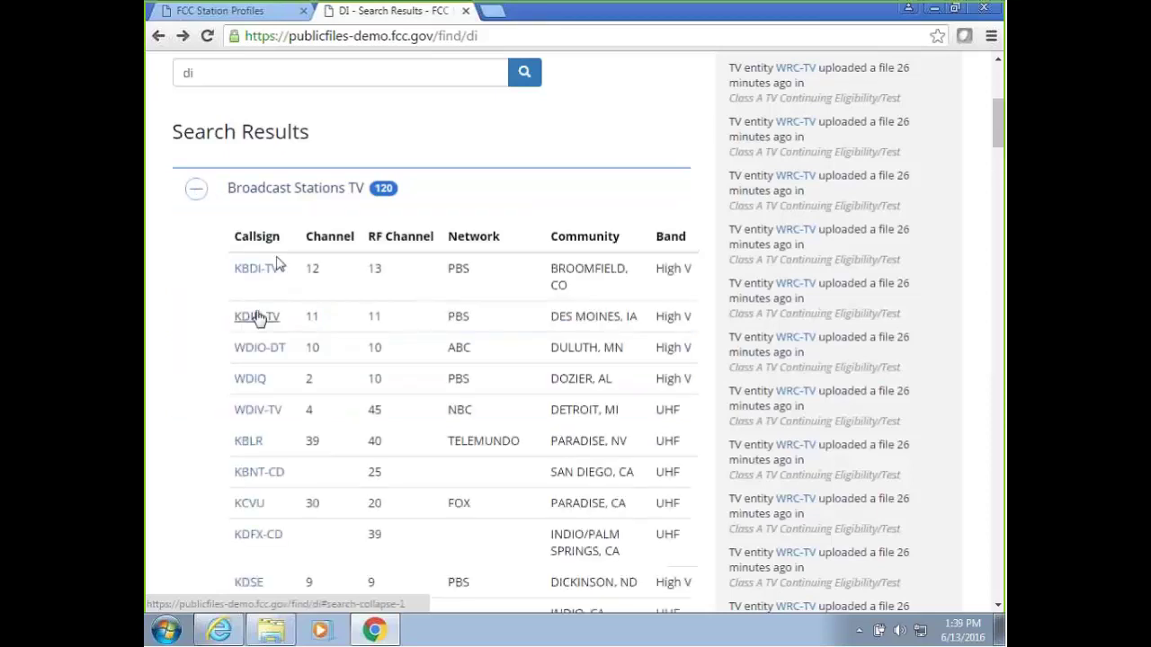
Open the KBDI-TV Broomfield, CO station profile and zoom the page in.
left_click(257, 267)
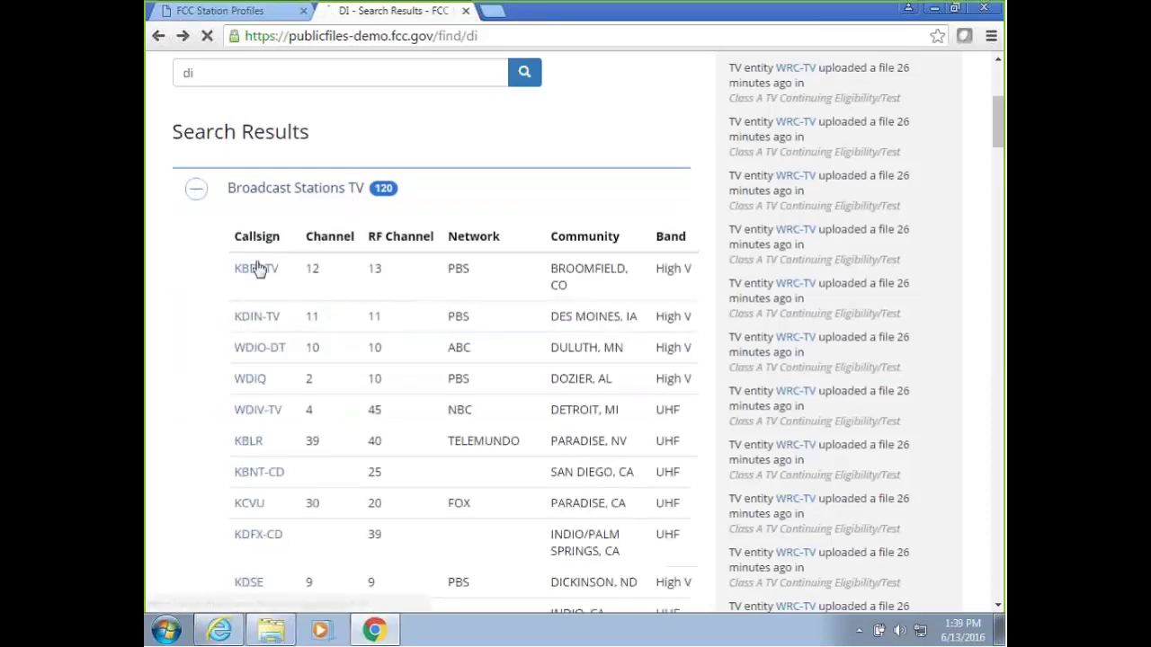
scroll(597, 260, "down", 2)
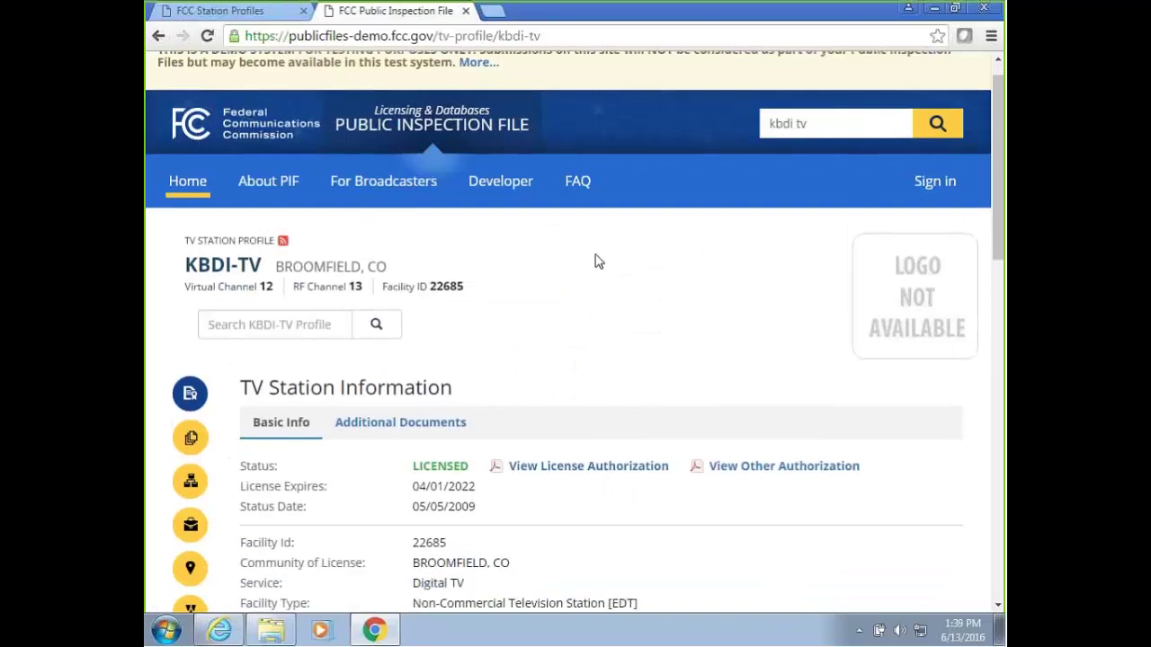
left_click_drag(1004, 245, 1003, 286)
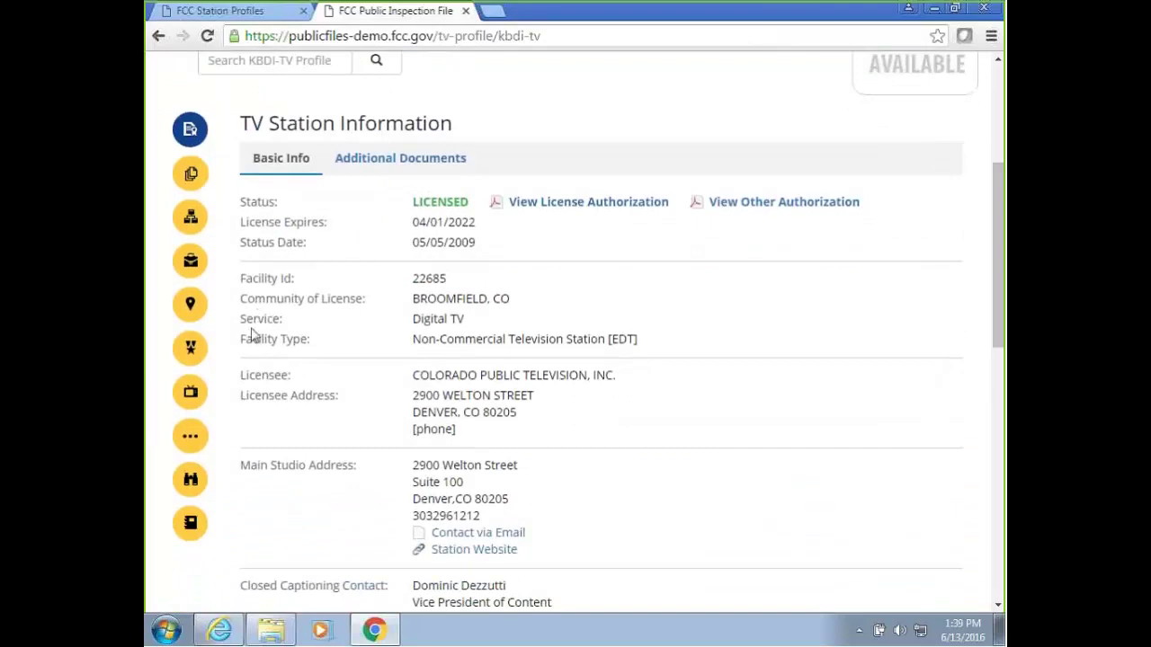
key("ctrl+plus")
key("ctrl+plus")
key("ctrl+plus")
key("ctrl+plus")
key("ctrl+plus")
key("ctrl+plus")
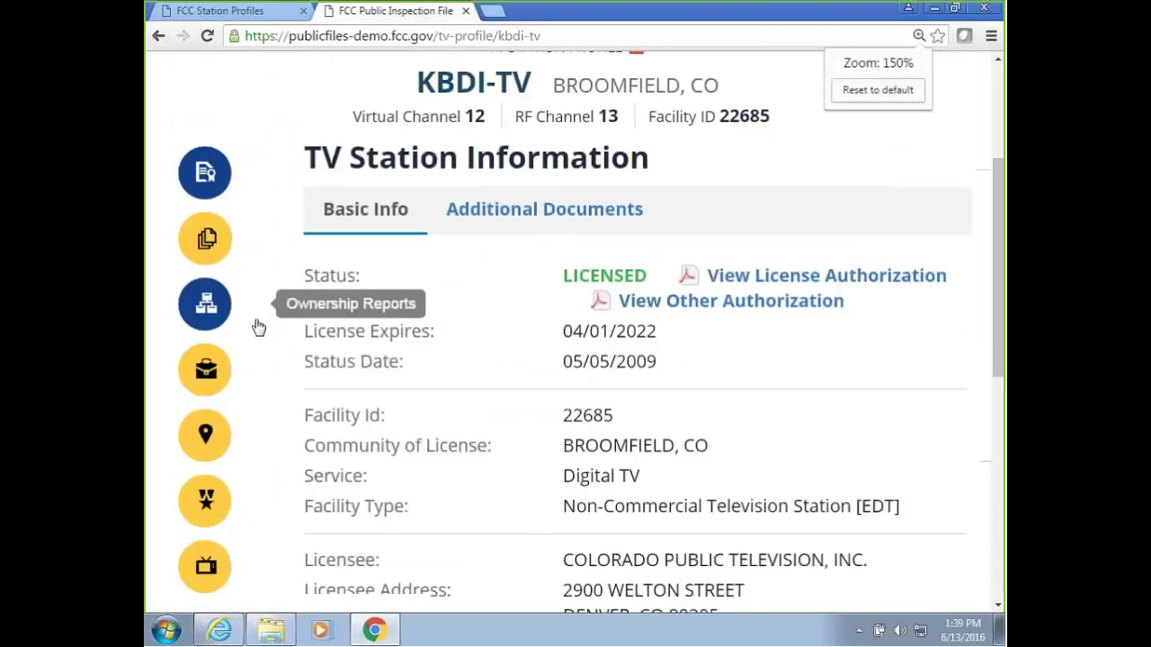
scroll(346, 327, "down", 3)
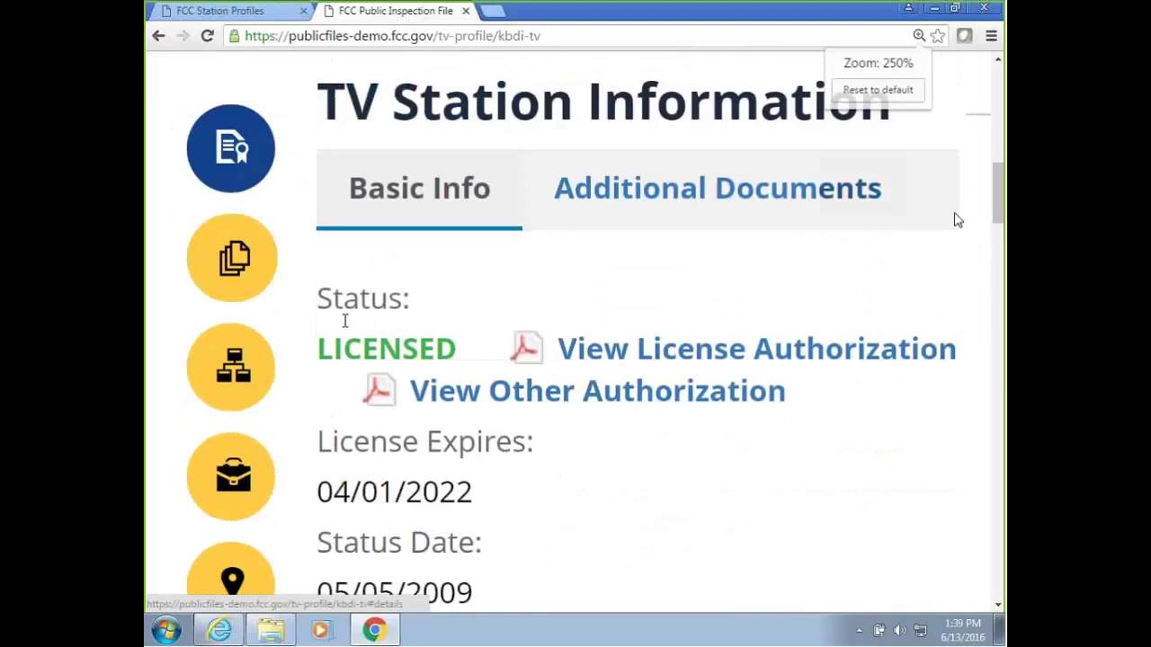
left_click_drag(1001, 208, 1001, 222)
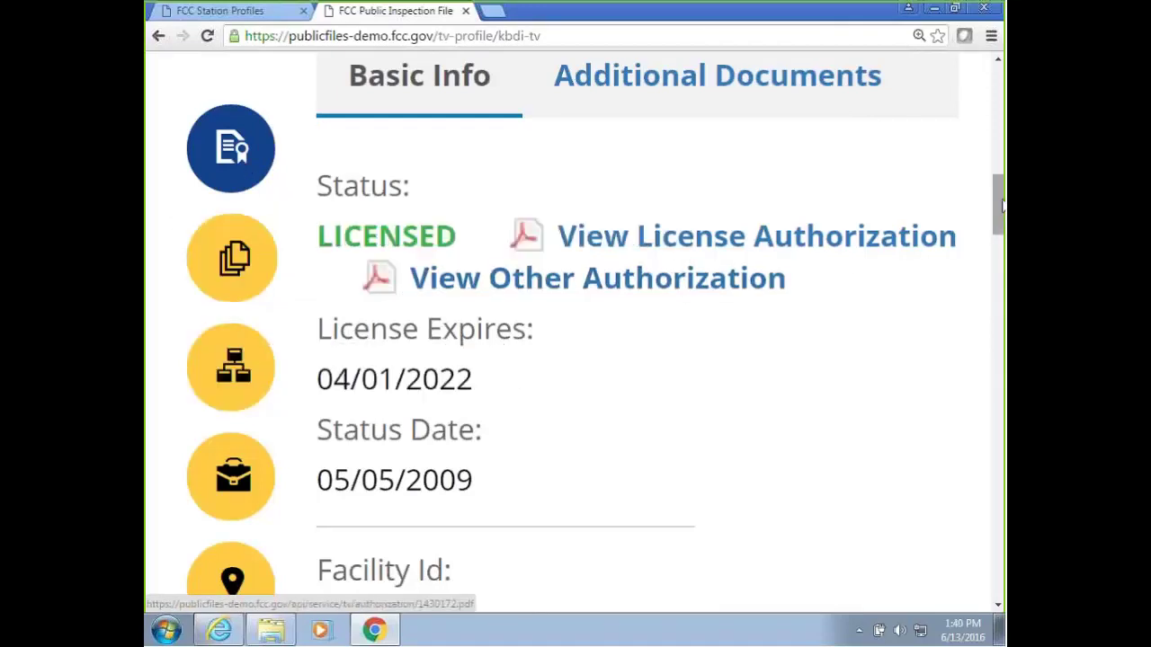
scroll(309, 353, "down", 3)
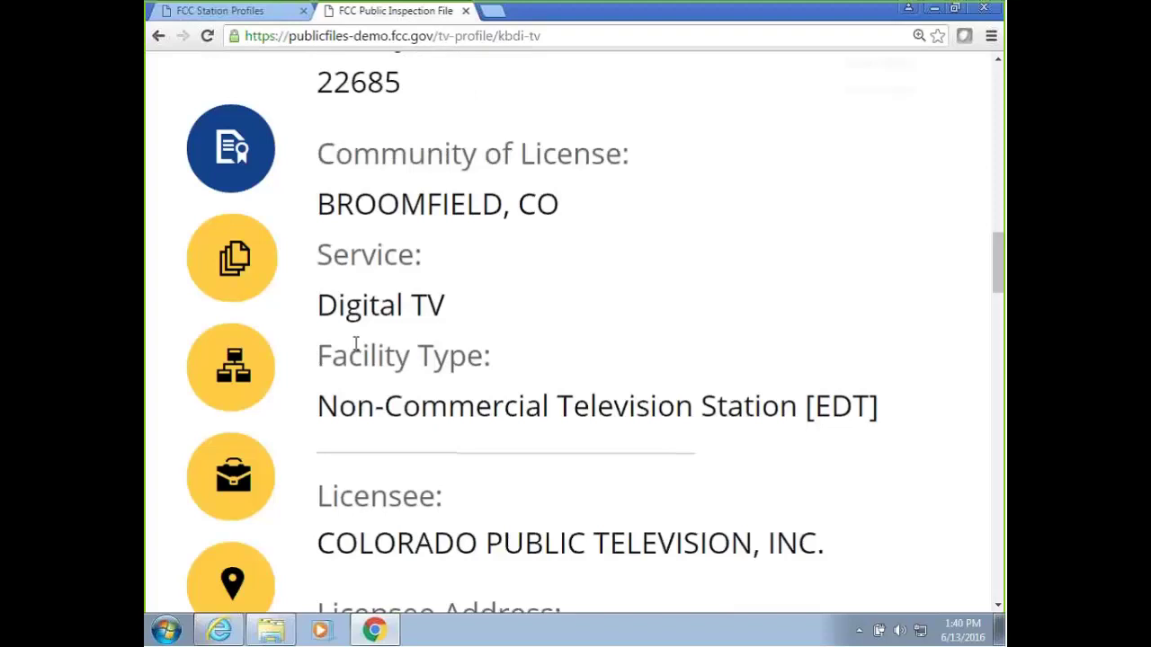
key("ctrl+minus")
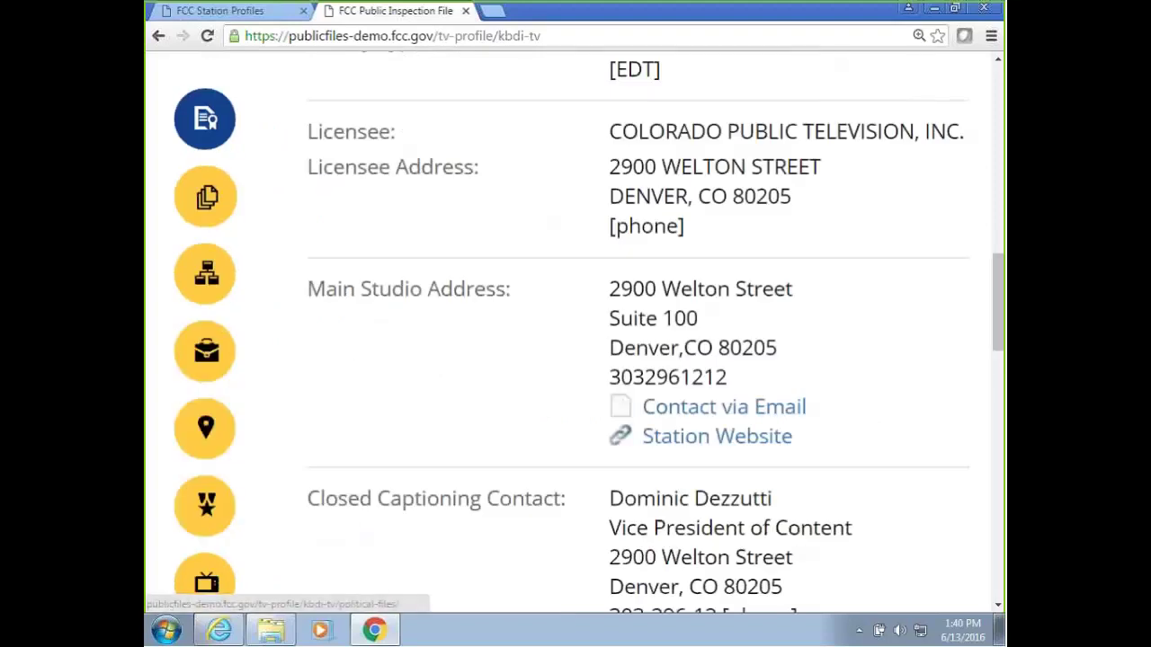
key("ctrl+minus")
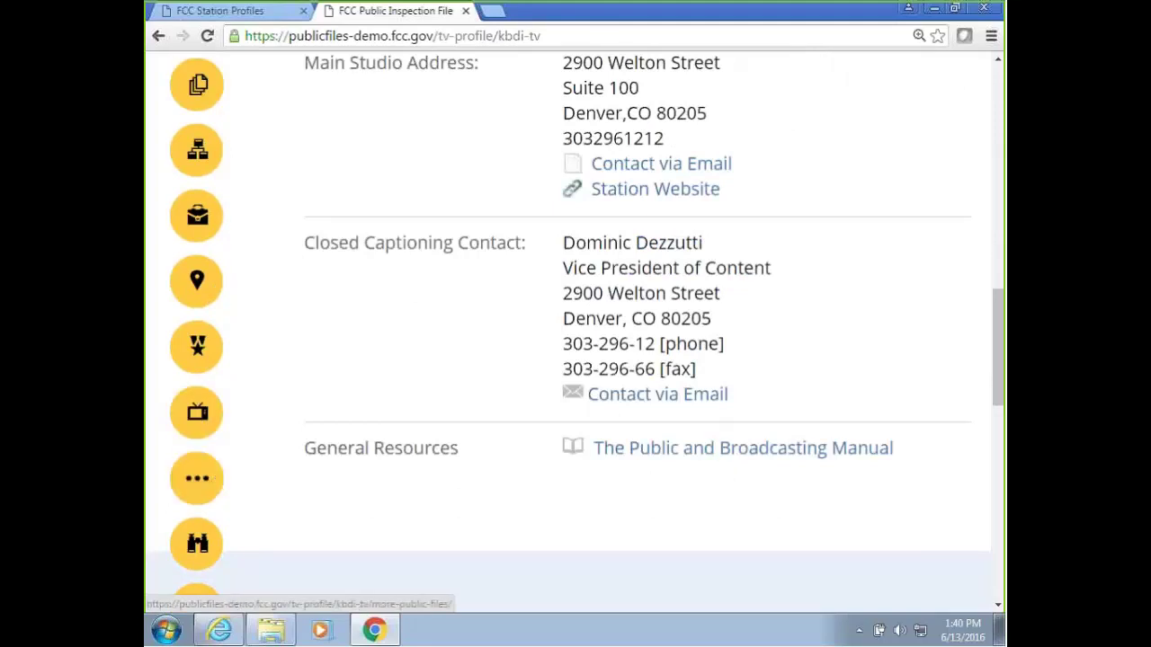
left_click_drag(995, 372, 996, 382)
scroll(995, 382, "down", 1)
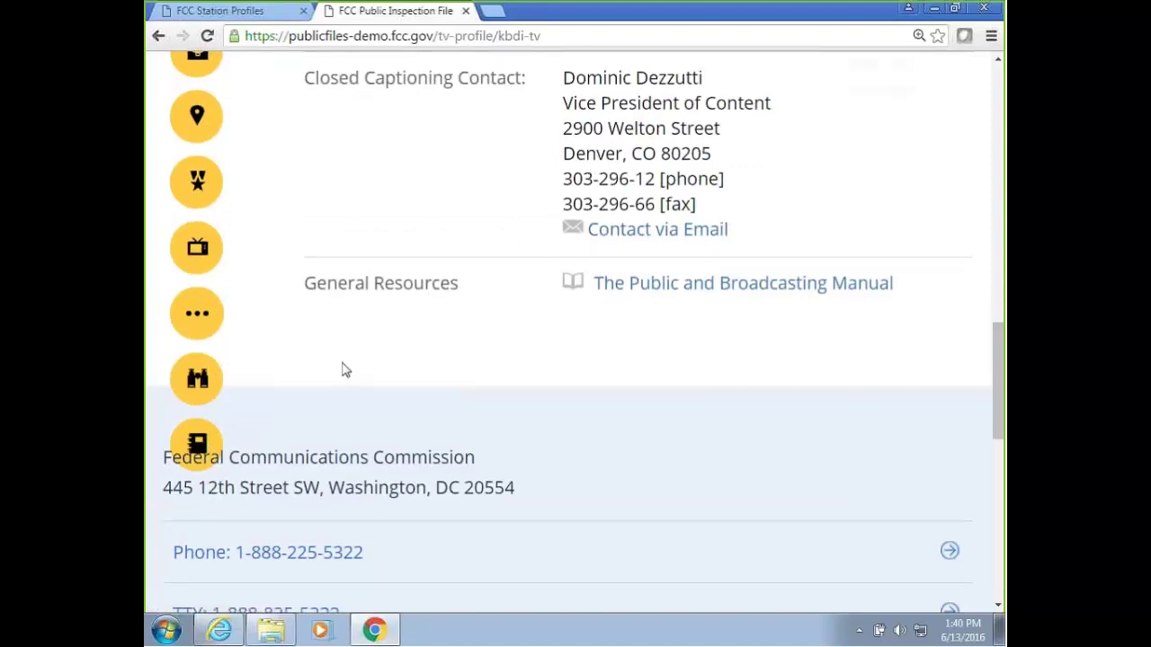
key("ctrl+minus")
key("ctrl+minus")
scroll(356, 357, "up", 4)
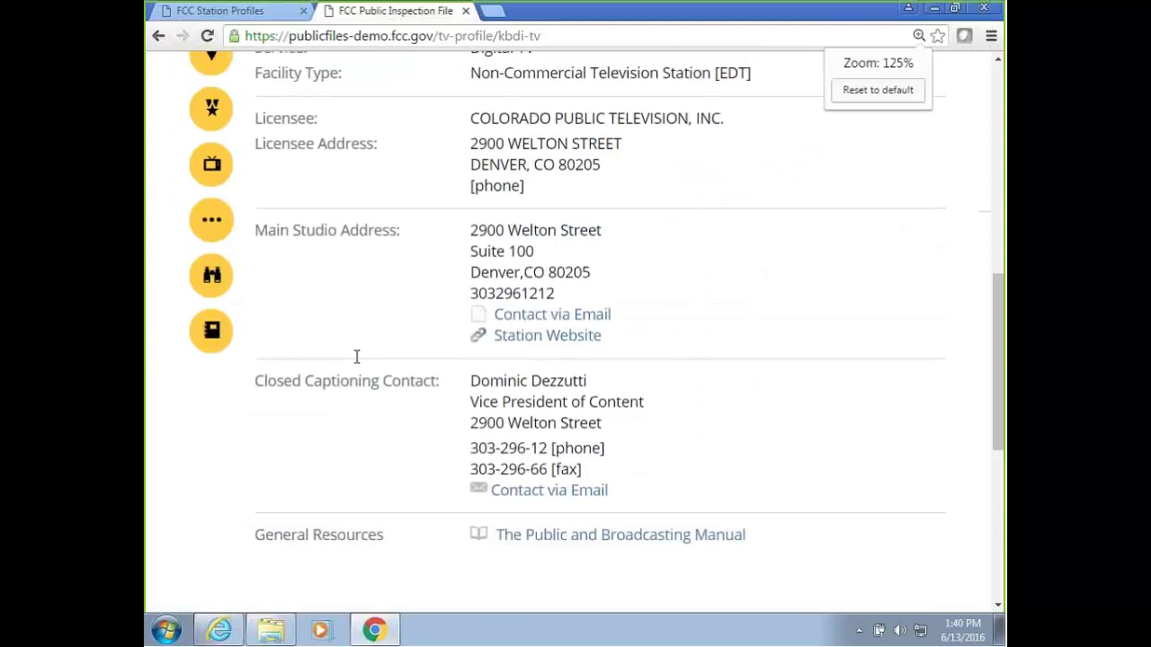
scroll(356, 357, "up", 2)
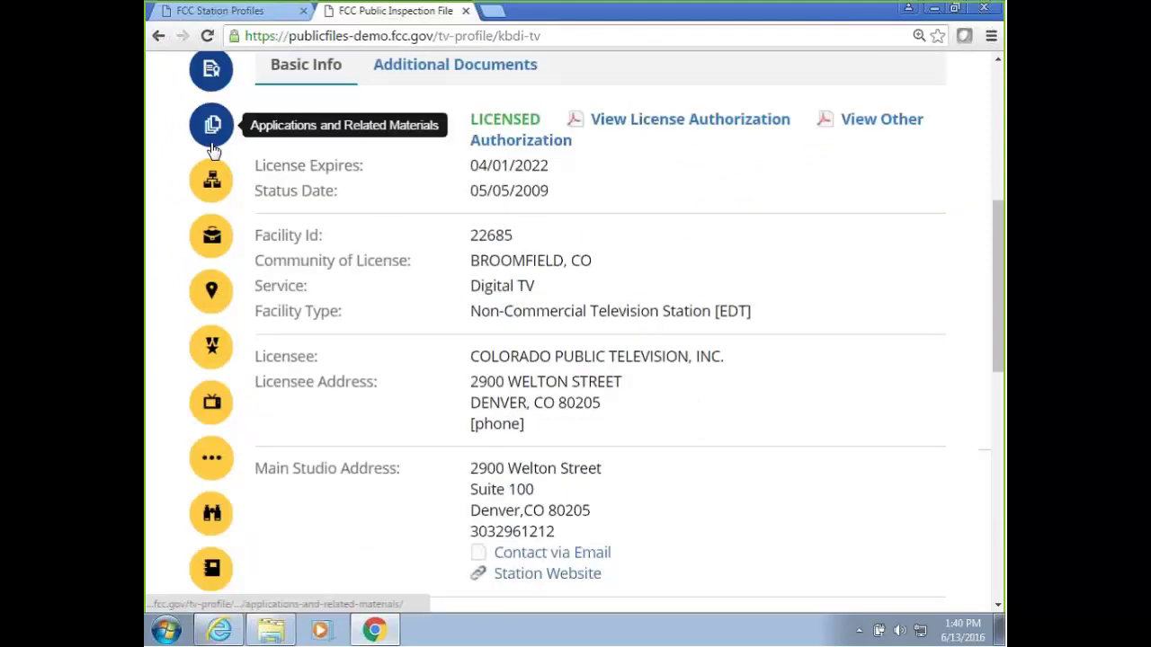
Reset the zoom and open KBDI-TV's Ownership Reports listing its Form 323-E filings.
left_click(213, 150)
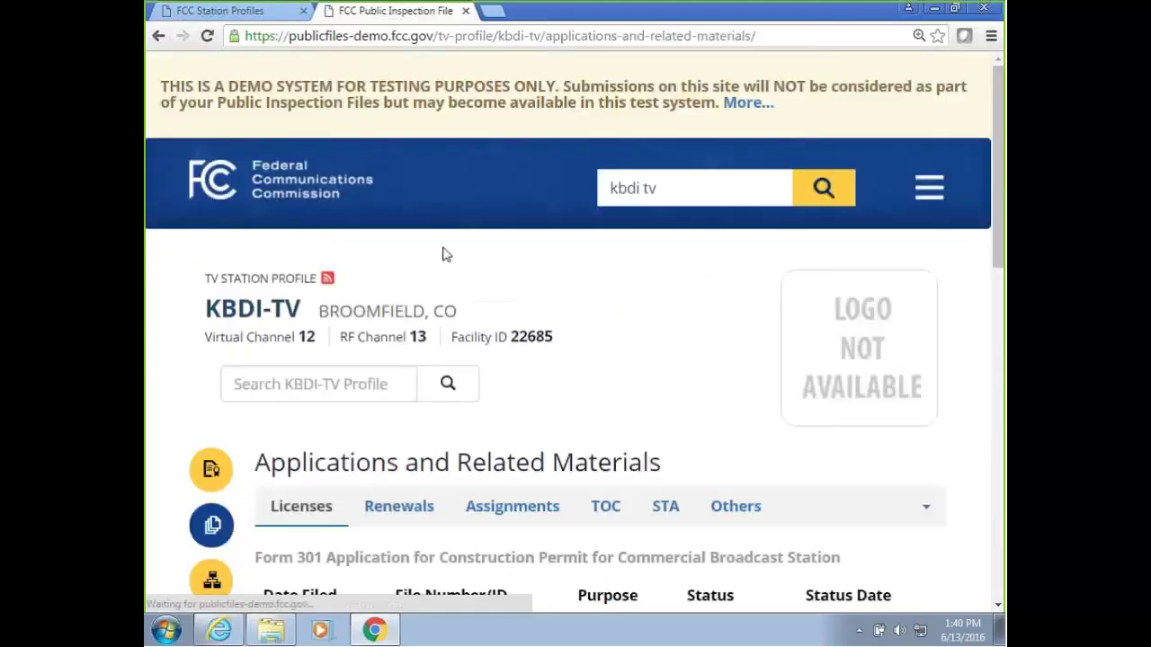
scroll(447, 256, "down", 3)
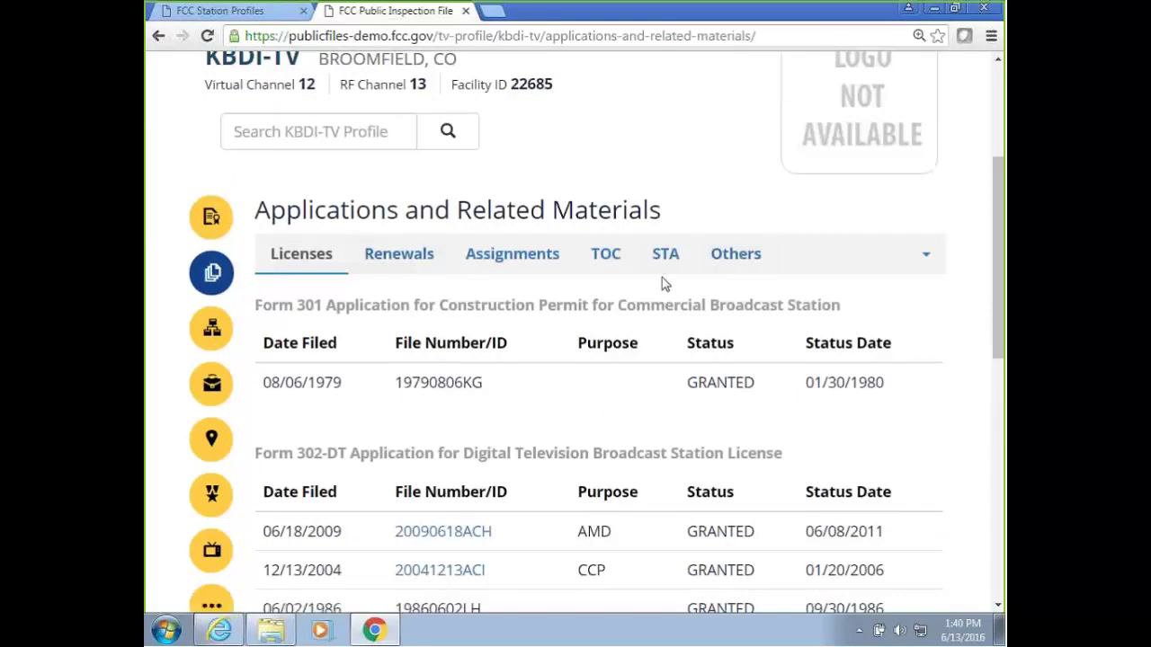
key("ctrl+0")
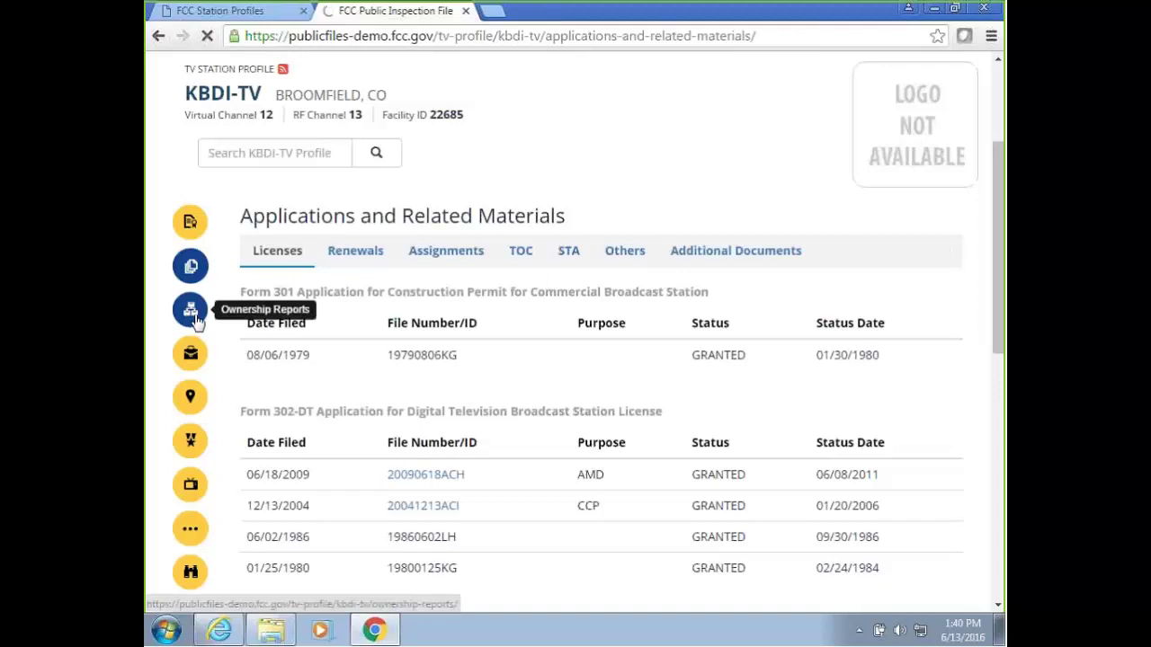
left_click(195, 320)
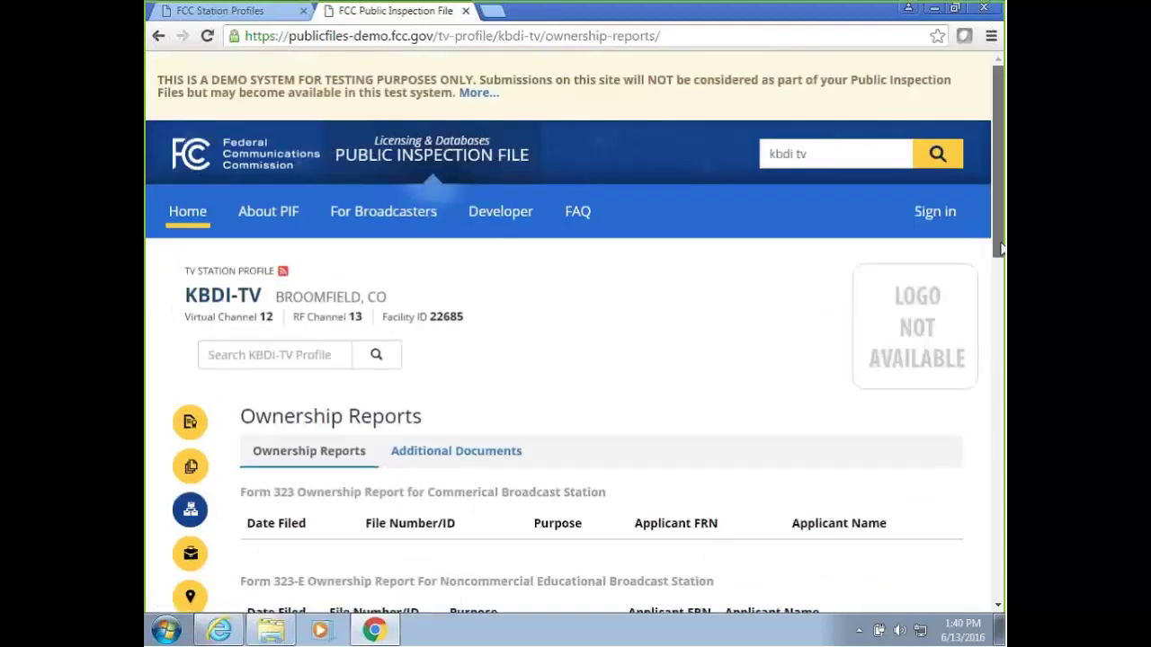
scroll(998, 252, "down", 5)
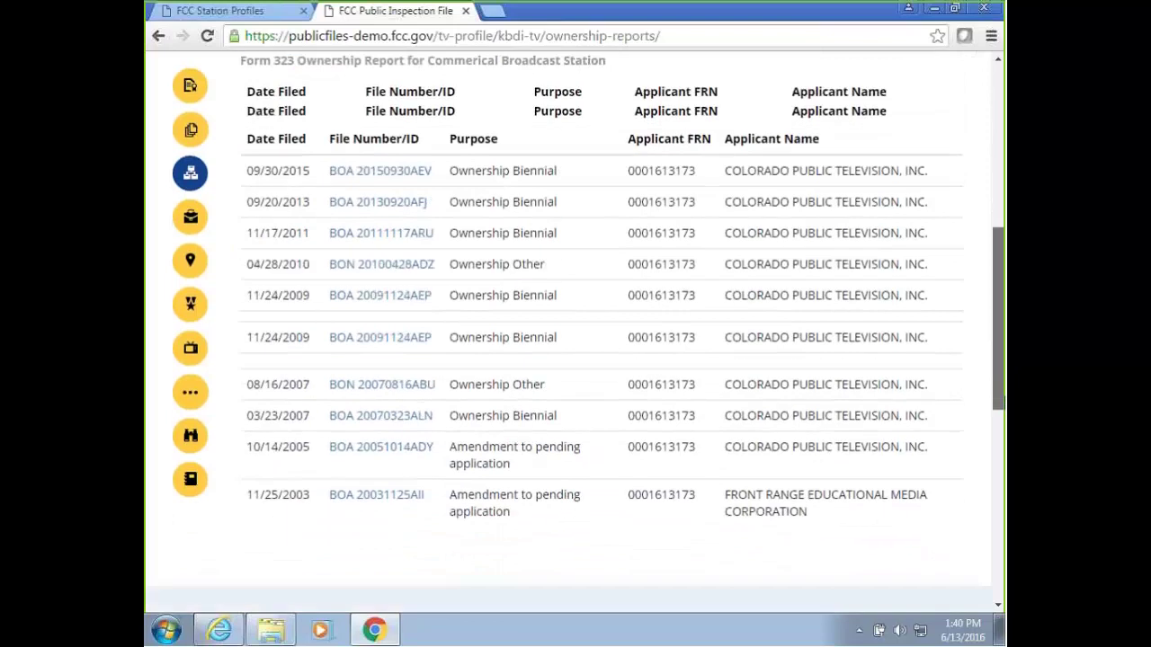
scroll(912, 383, "down", 2)
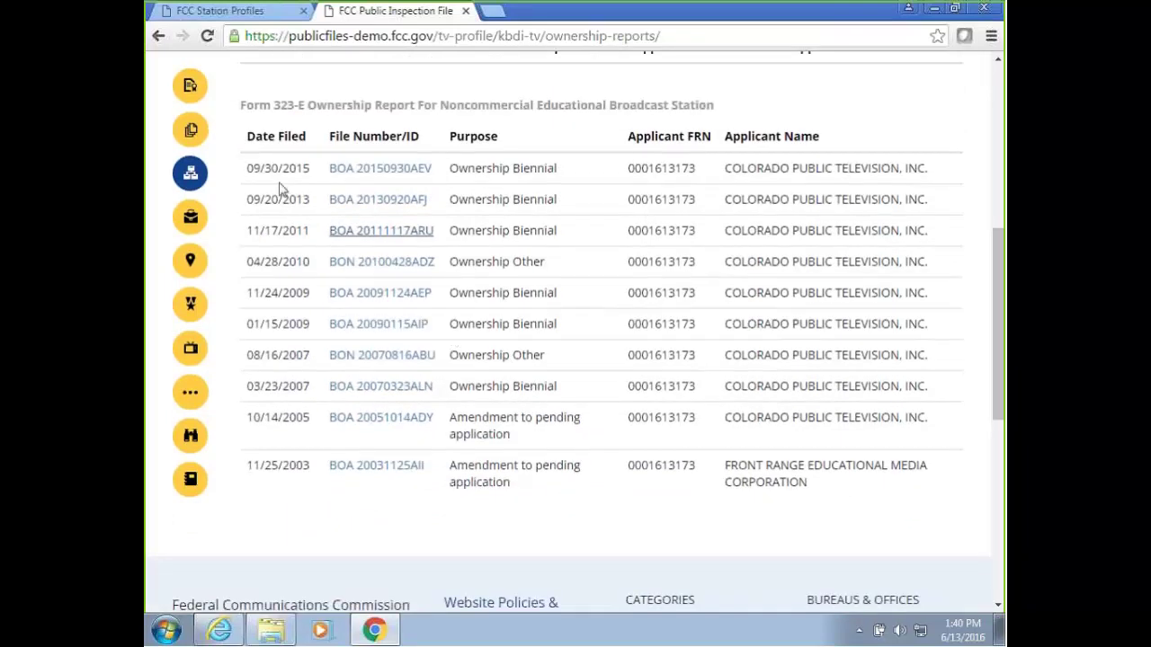
Go from EEO Records to Political Files 2016 › Federal › President and see the empty file table.
left_click(194, 226)
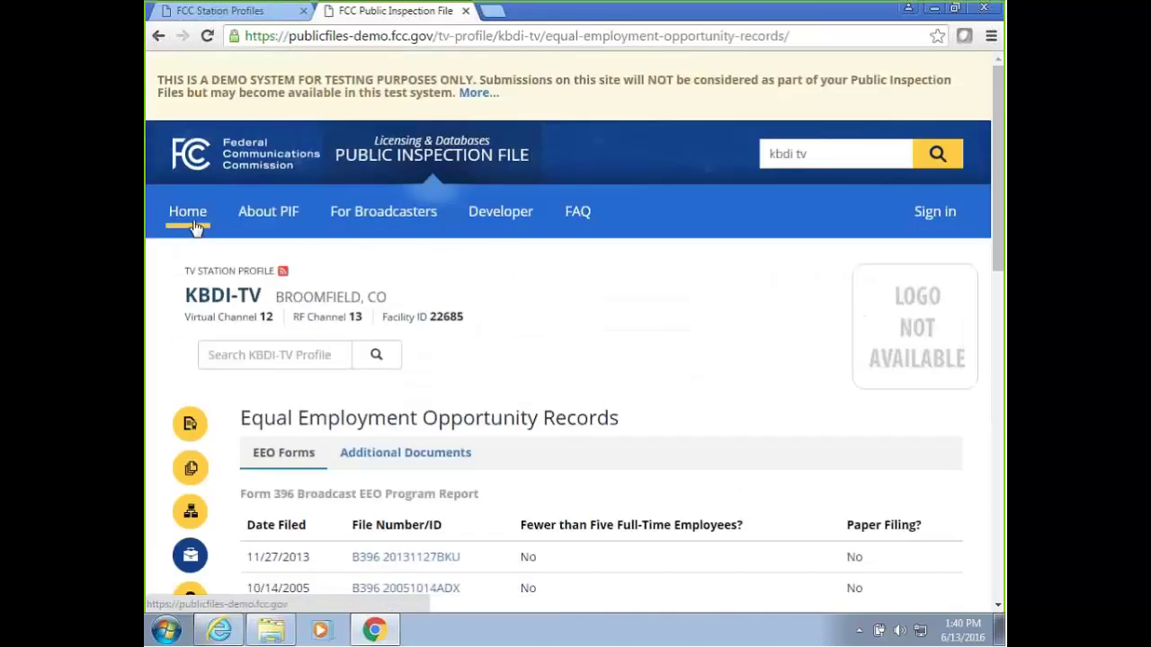
scroll(524, 266, "down", 4)
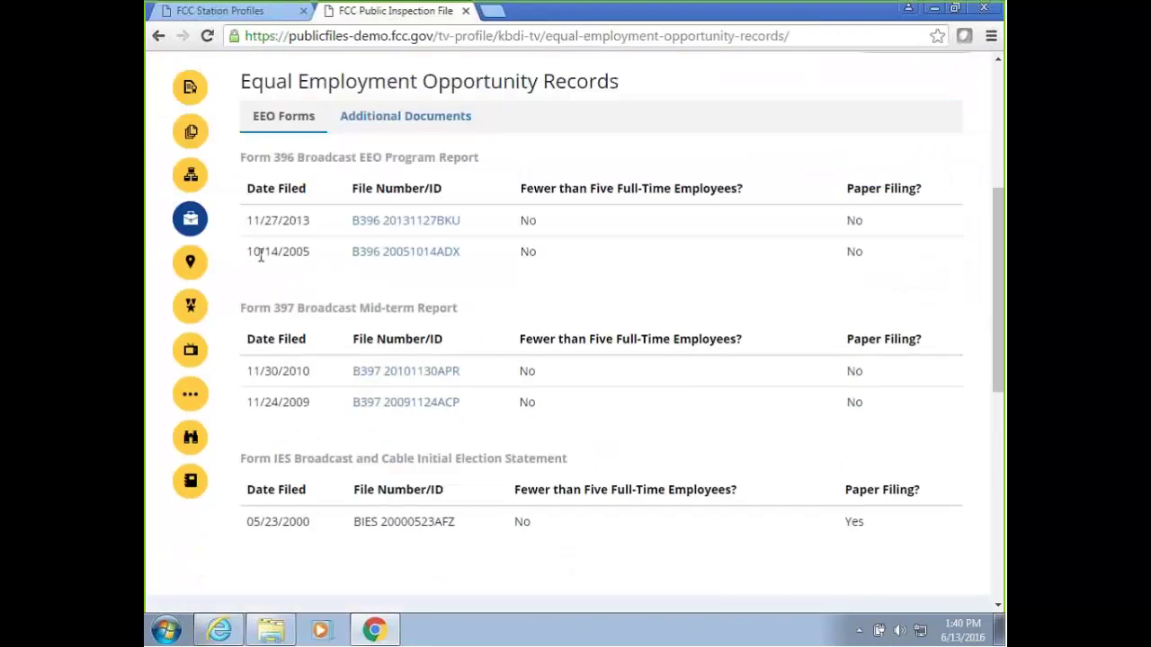
left_click(203, 311)
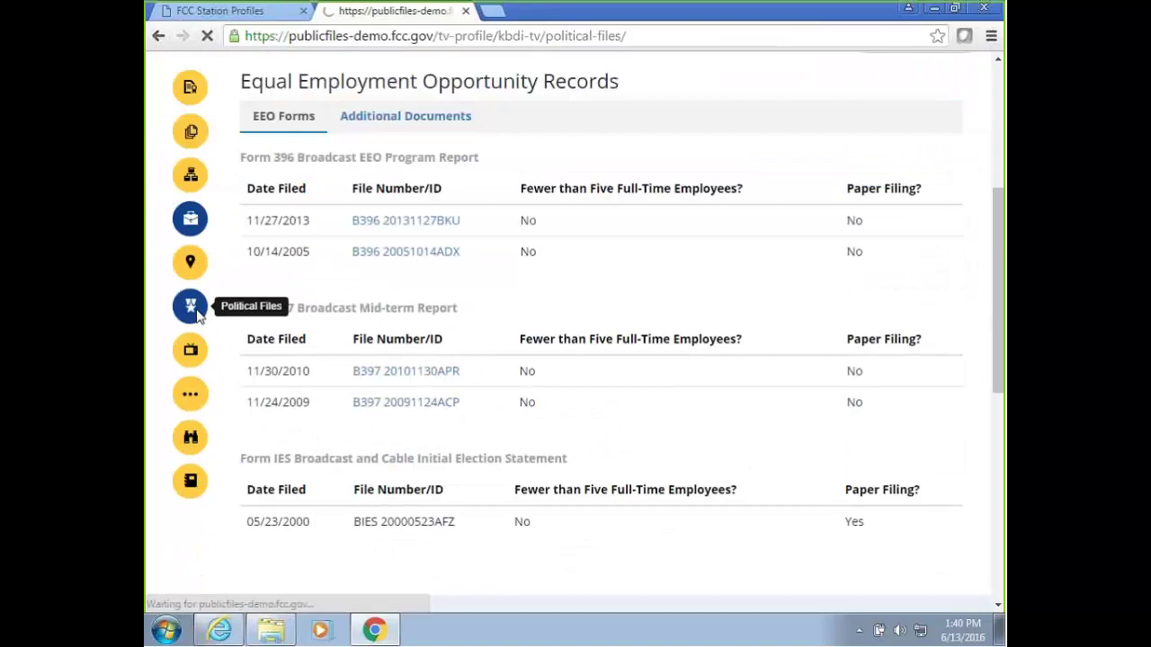
scroll(405, 307, "down", 4)
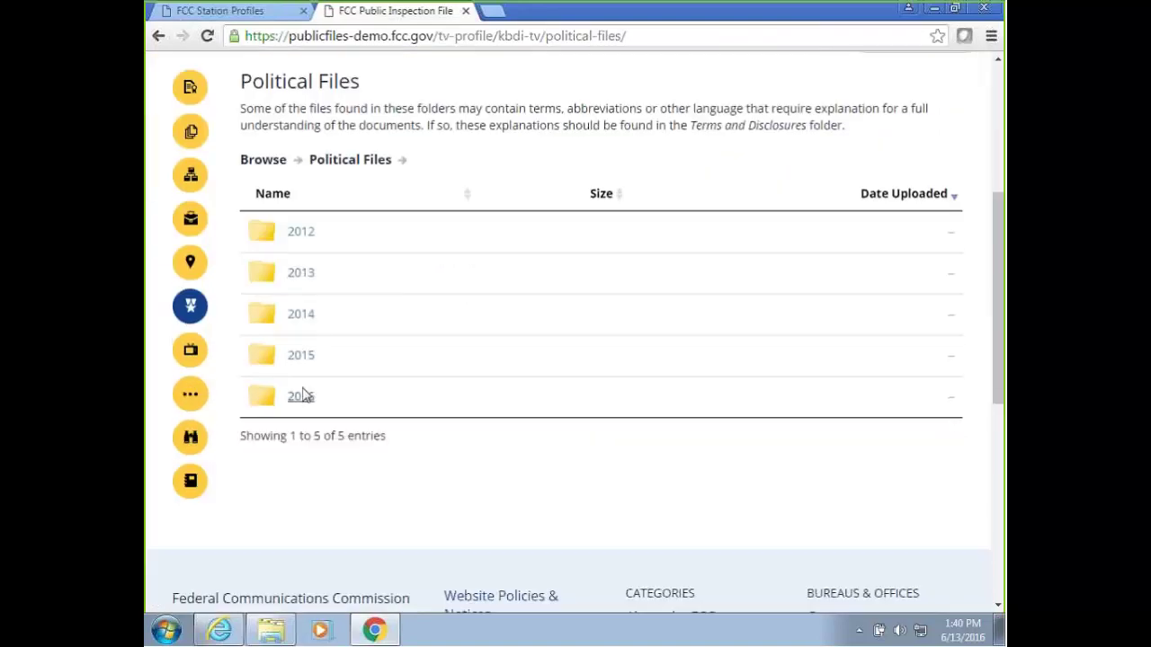
left_click(302, 398)
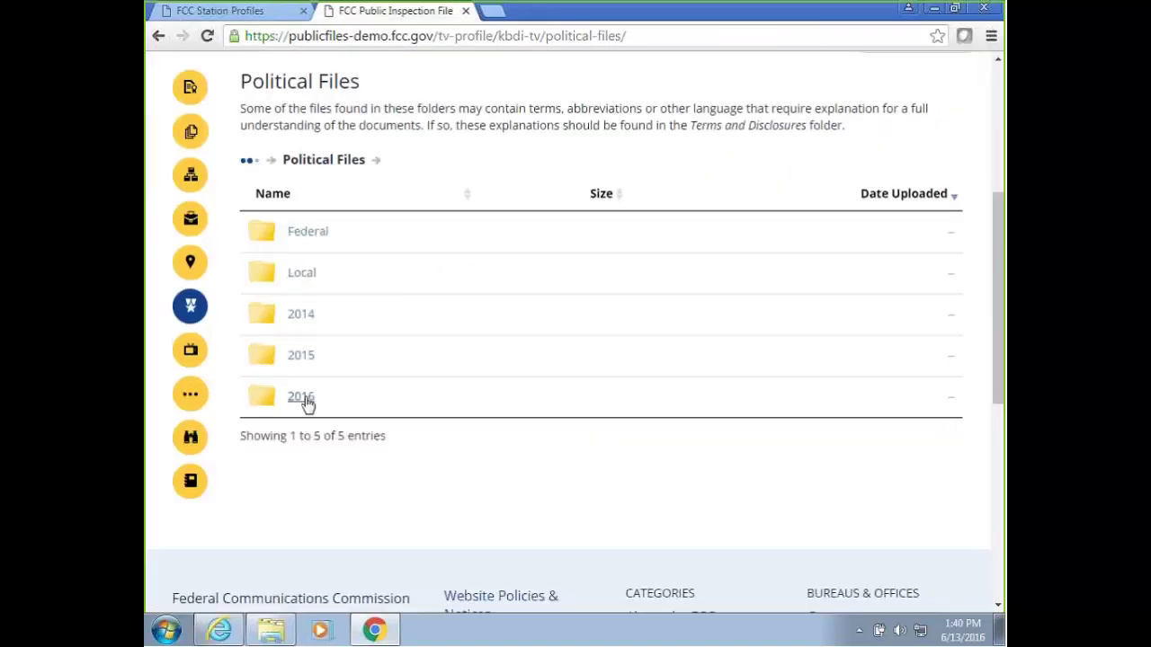
left_click(314, 235)
left_click(314, 233)
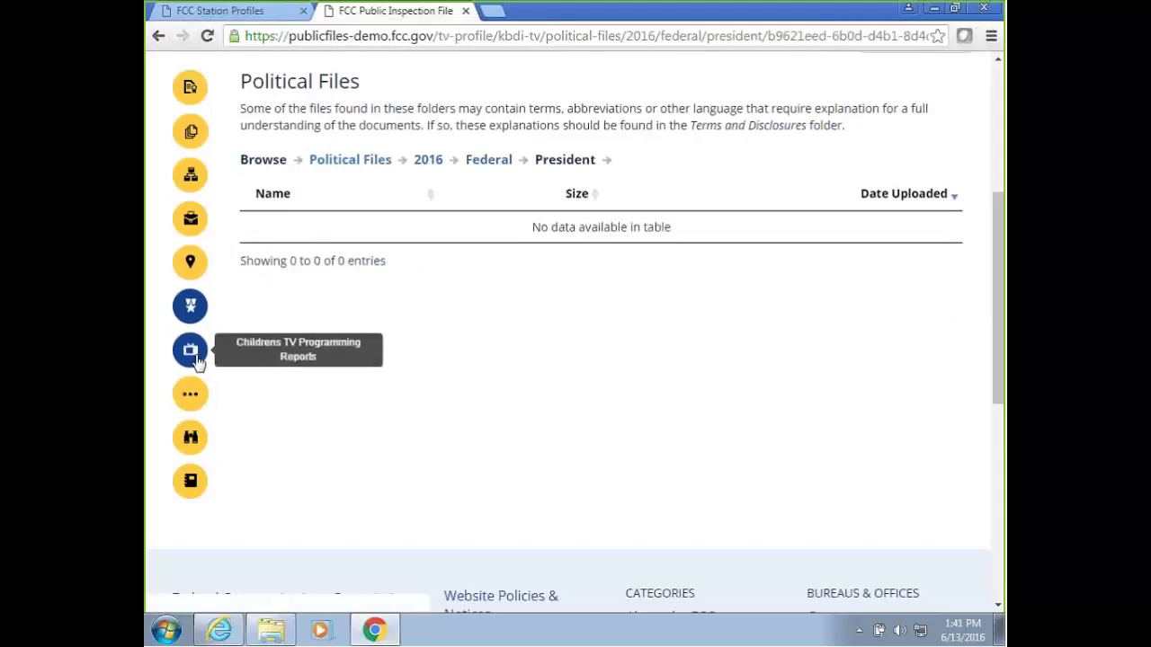
Go through More Public Files and Issues and Programs Lists to the Quick View showing 25 Older uploads.
left_click(189, 395)
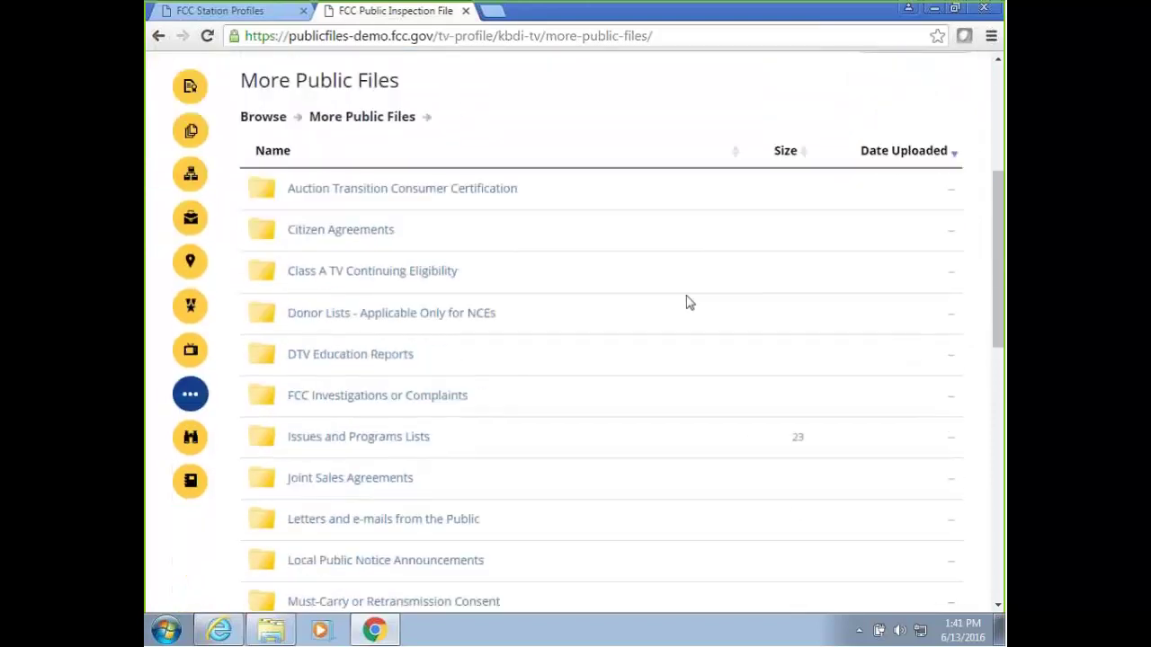
scroll(685, 303, "down", 2)
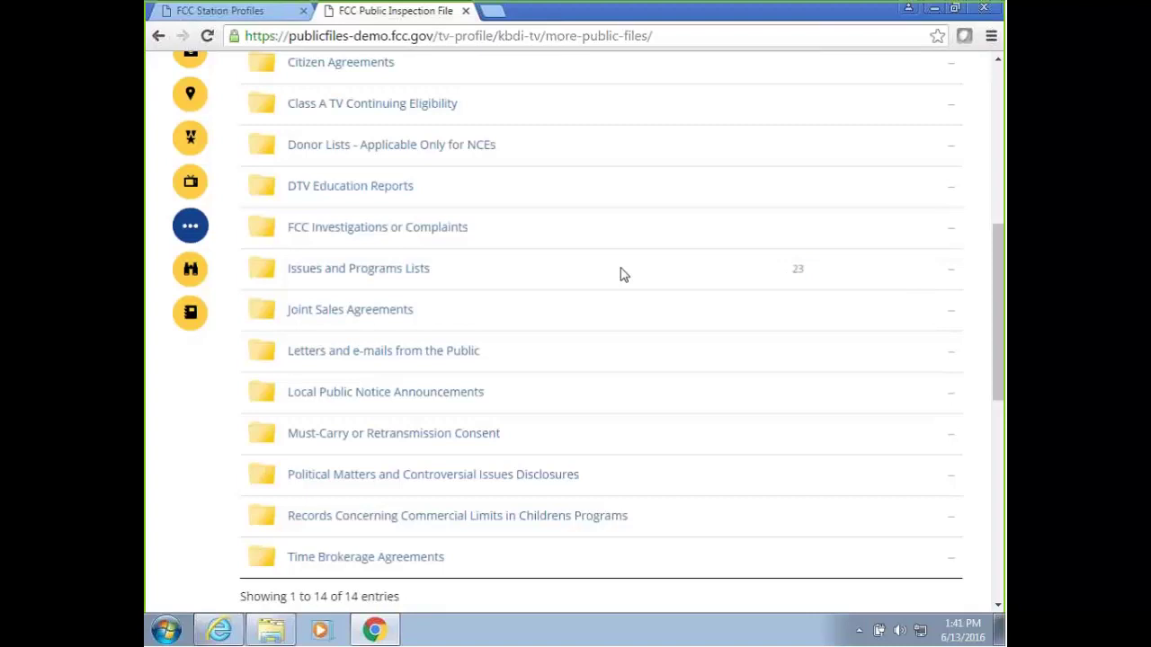
left_click(358, 275)
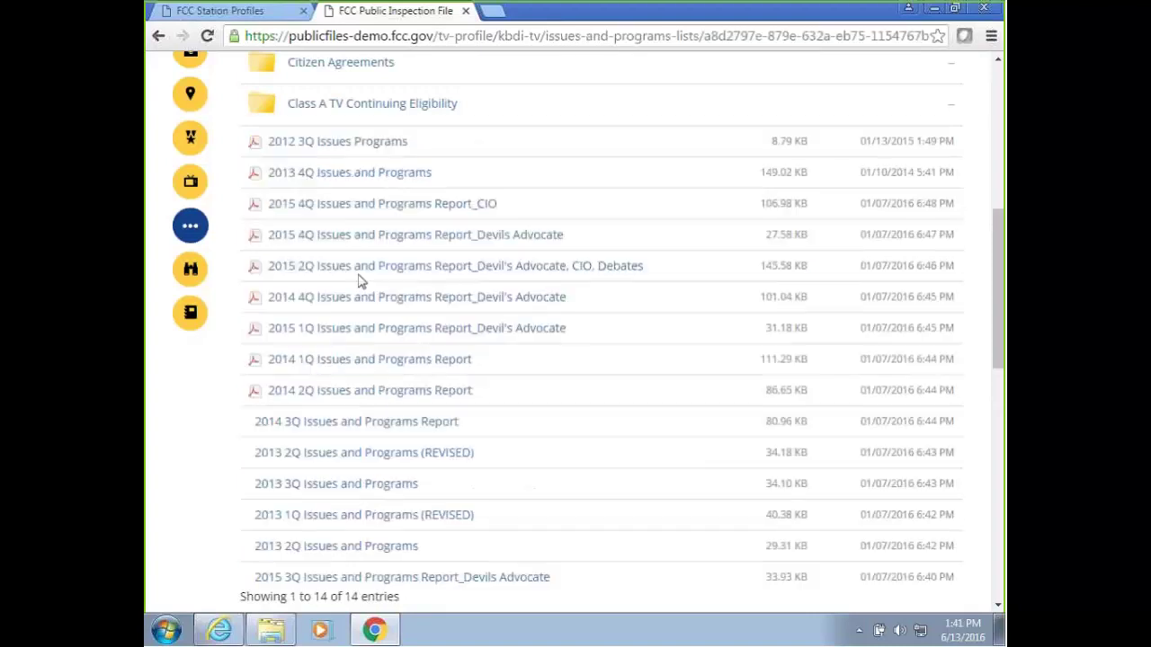
scroll(559, 275, "up", 3)
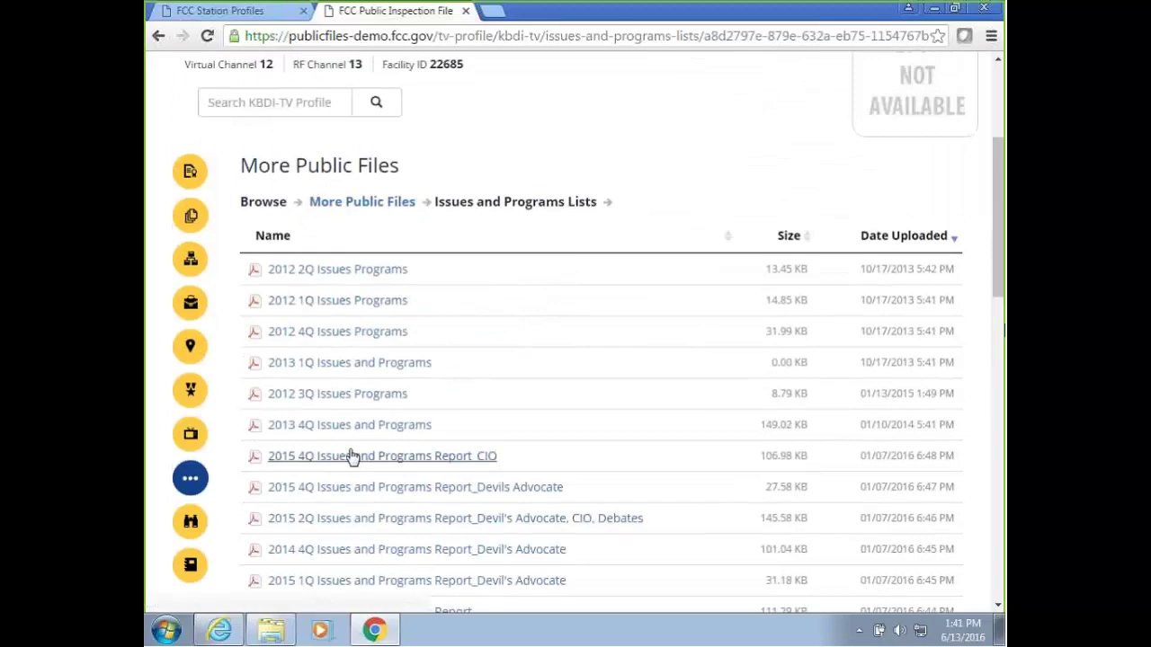
left_click(190, 526)
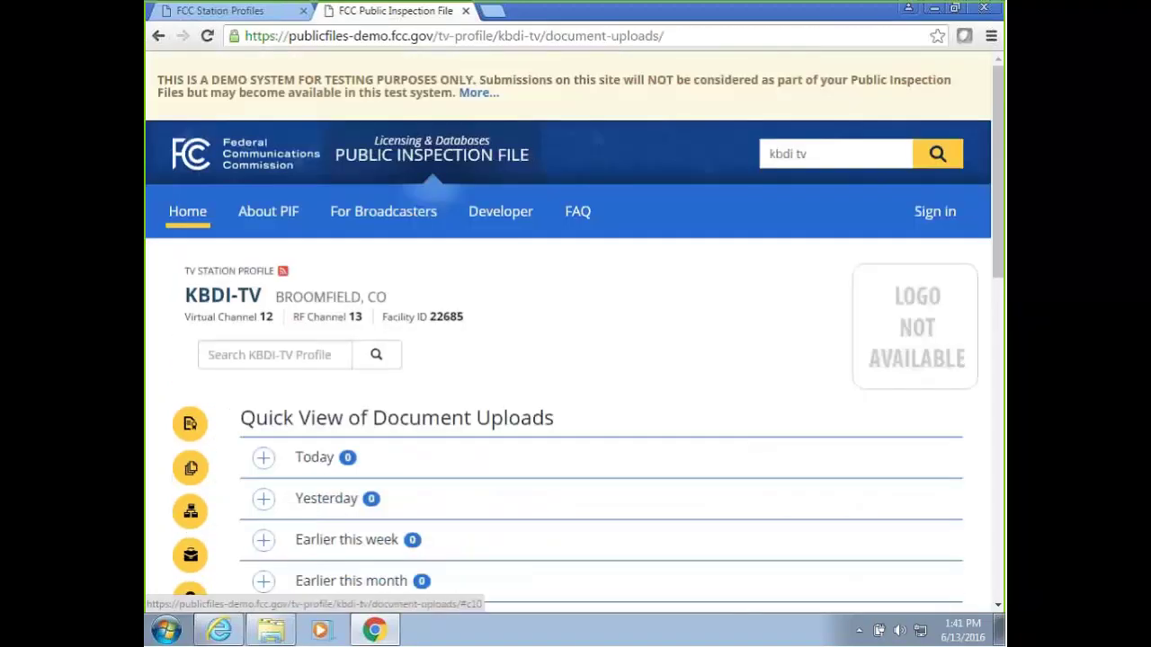
scroll(570, 362, "down", 2)
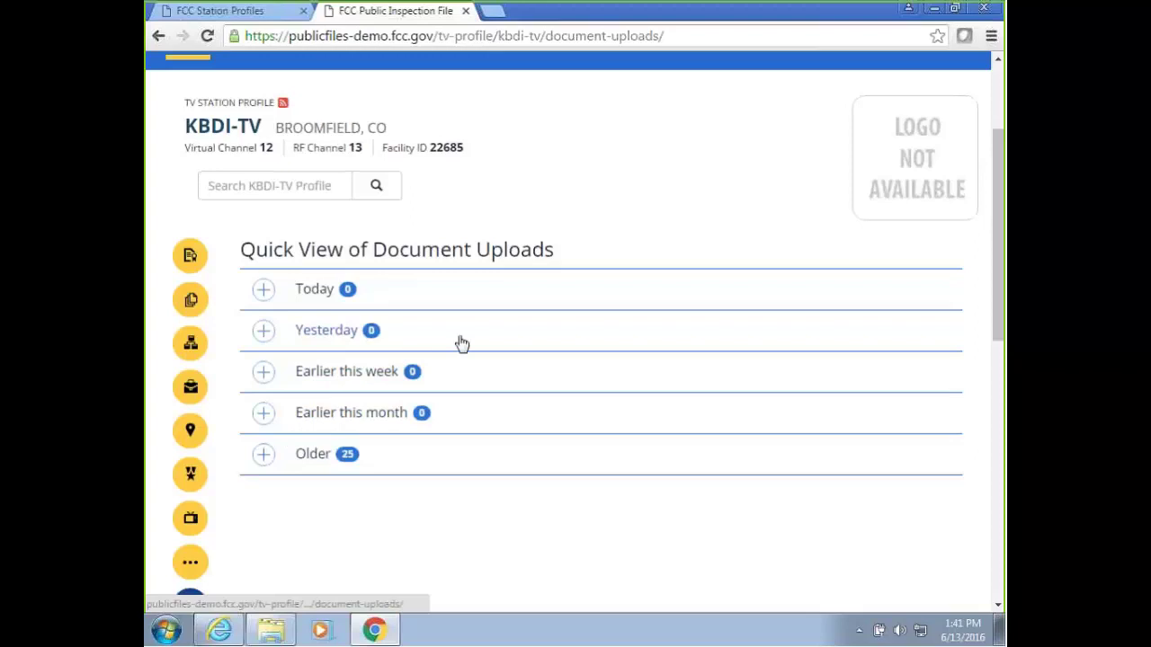
scroll(461, 344, "down", 1)
Scroll through KBDI-TV's Station History upload activity, then return to TV Station Information.
left_click(190, 568)
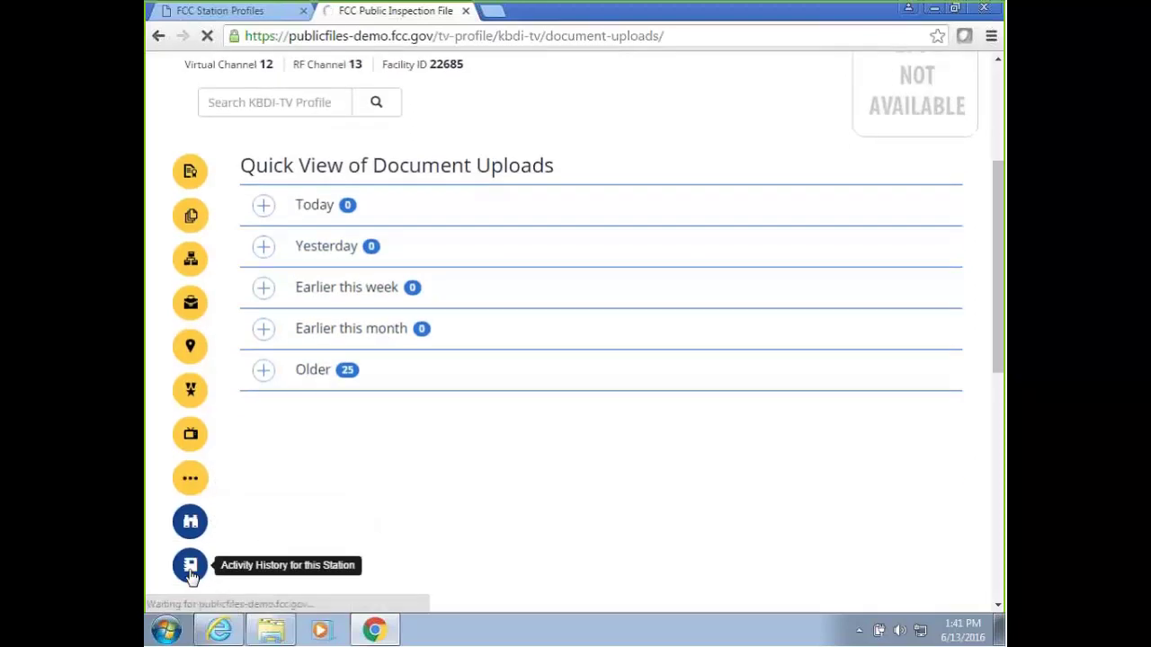
scroll(417, 523, "down", 2)
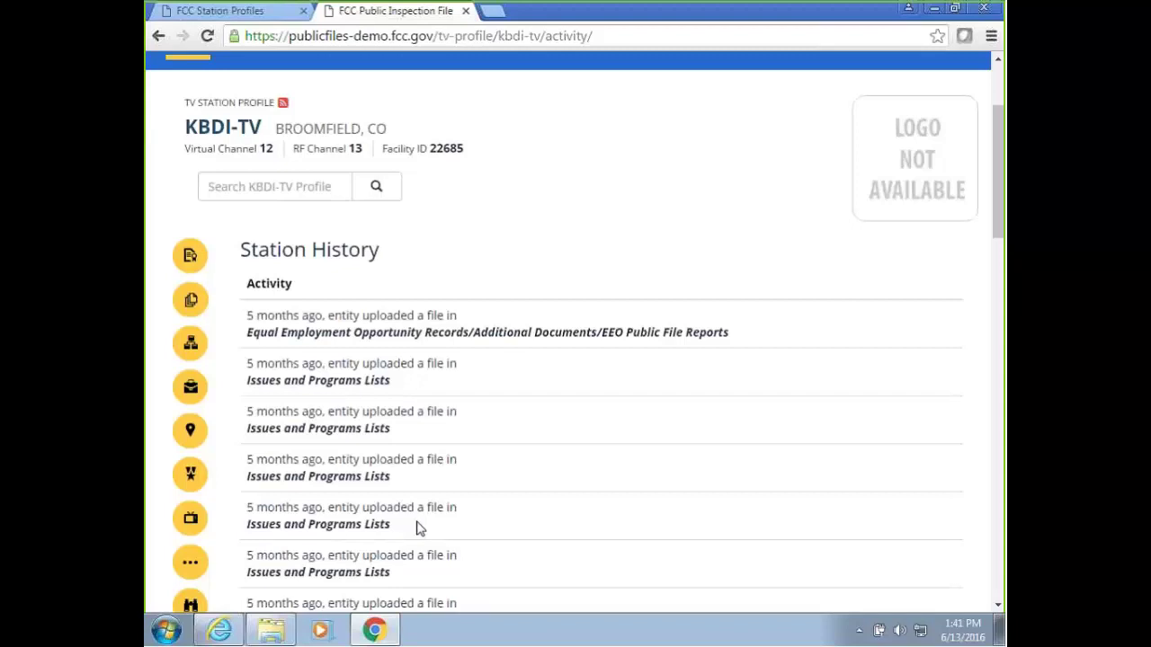
scroll(414, 488, "down", 2)
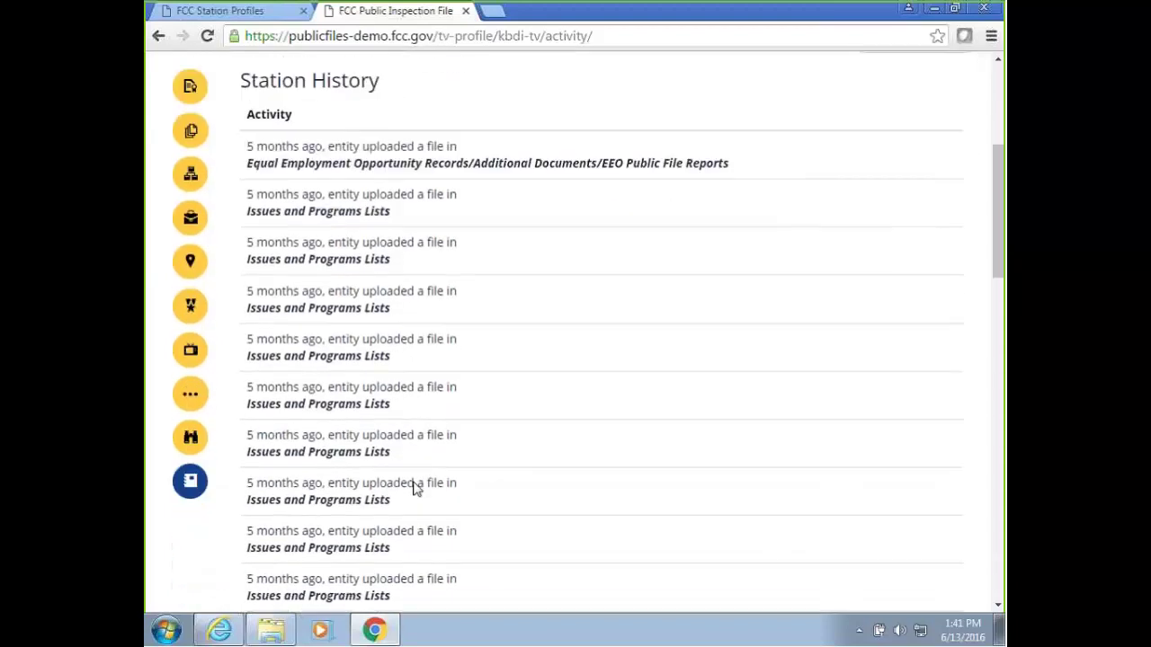
scroll(414, 487, "down", 1)
scroll(414, 487, "up", 2)
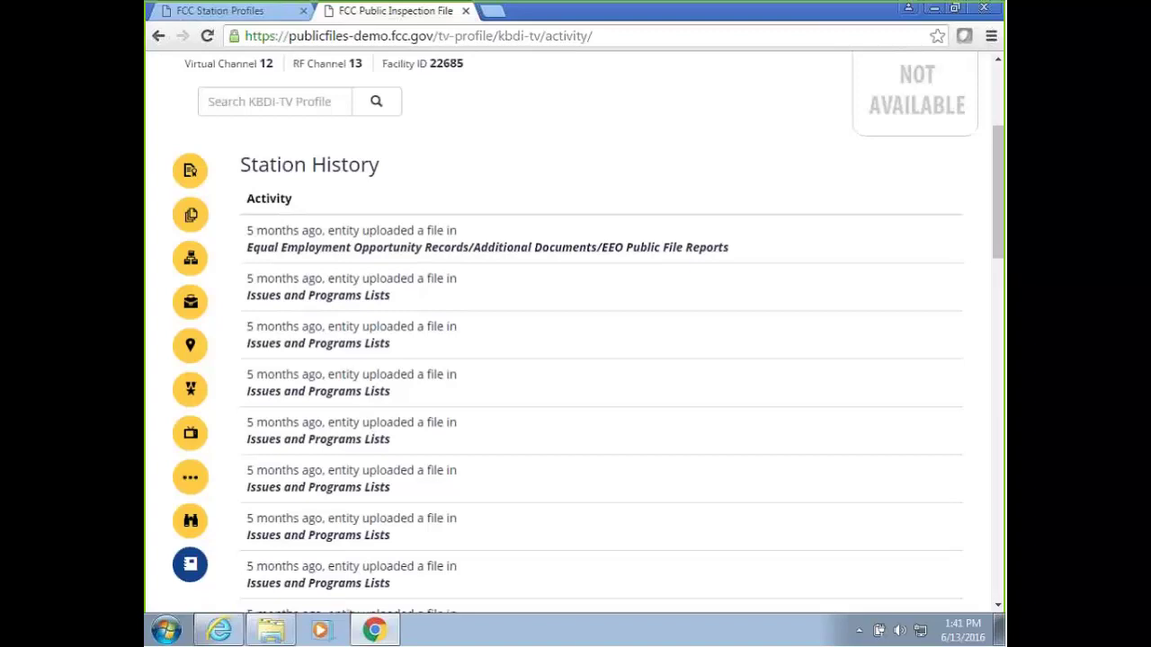
left_click_drag(996, 231, 832, 191)
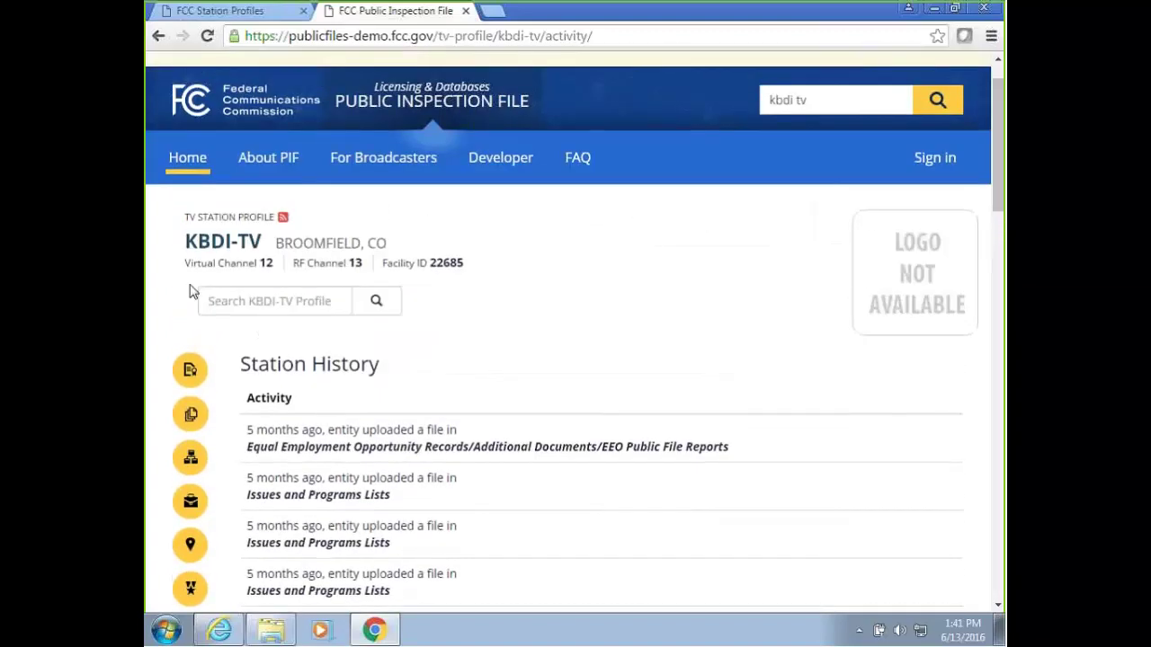
left_click(190, 372)
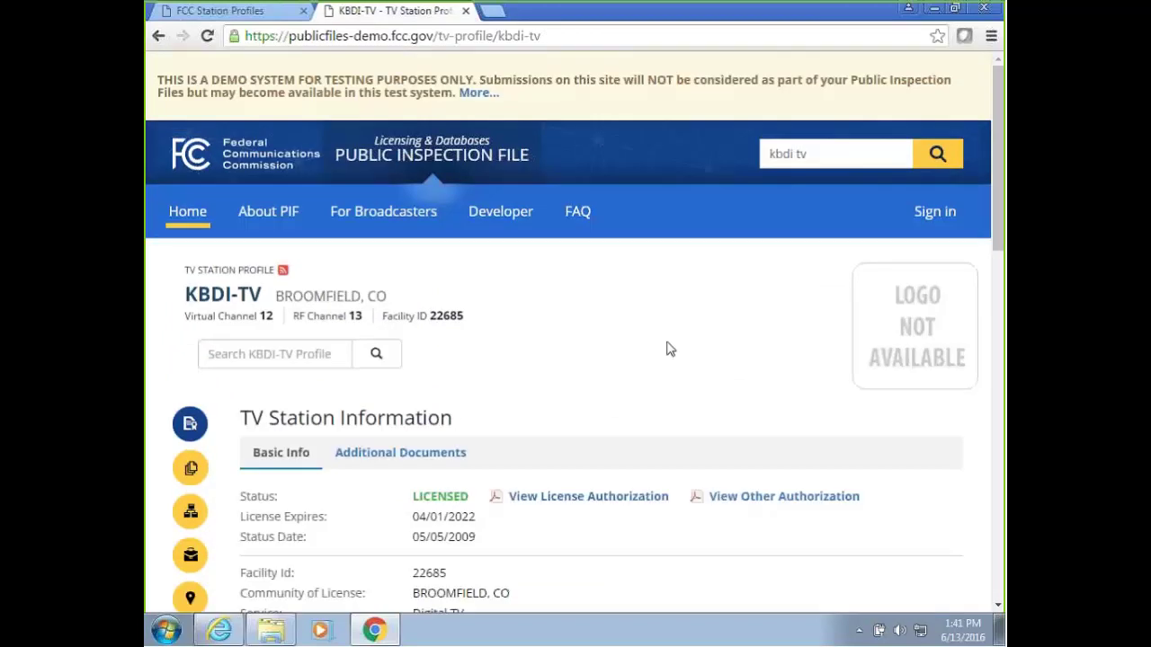
scroll(668, 347, "down", 1)
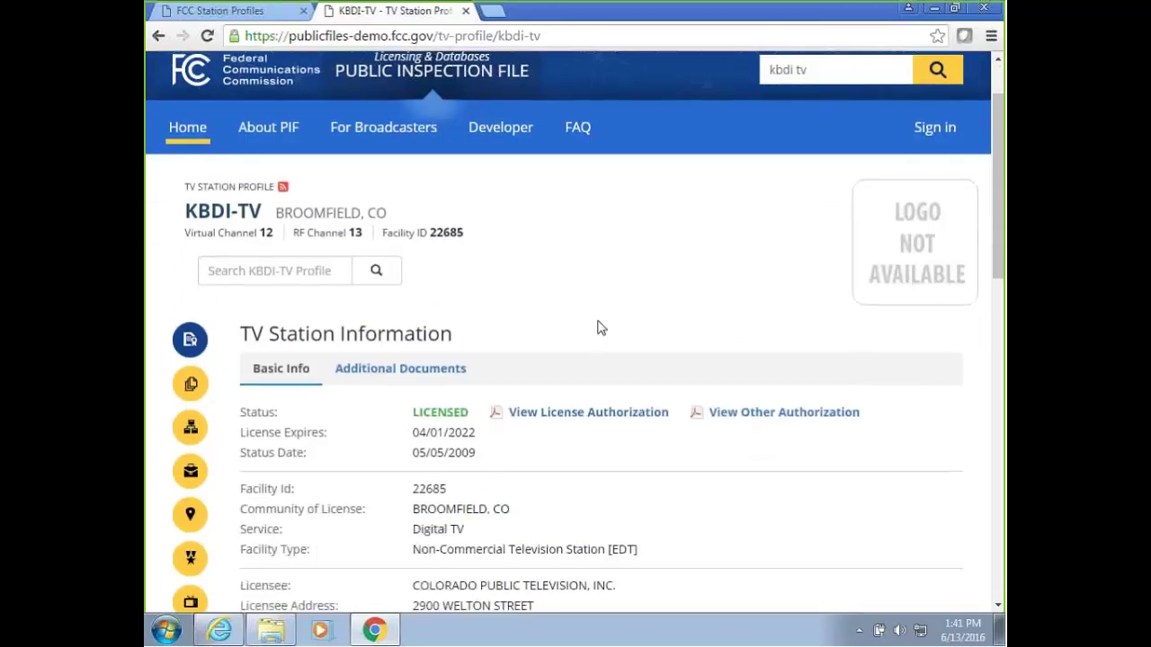
Open the Developer API documentation and expand the GET /facility/search operation.
left_click(504, 141)
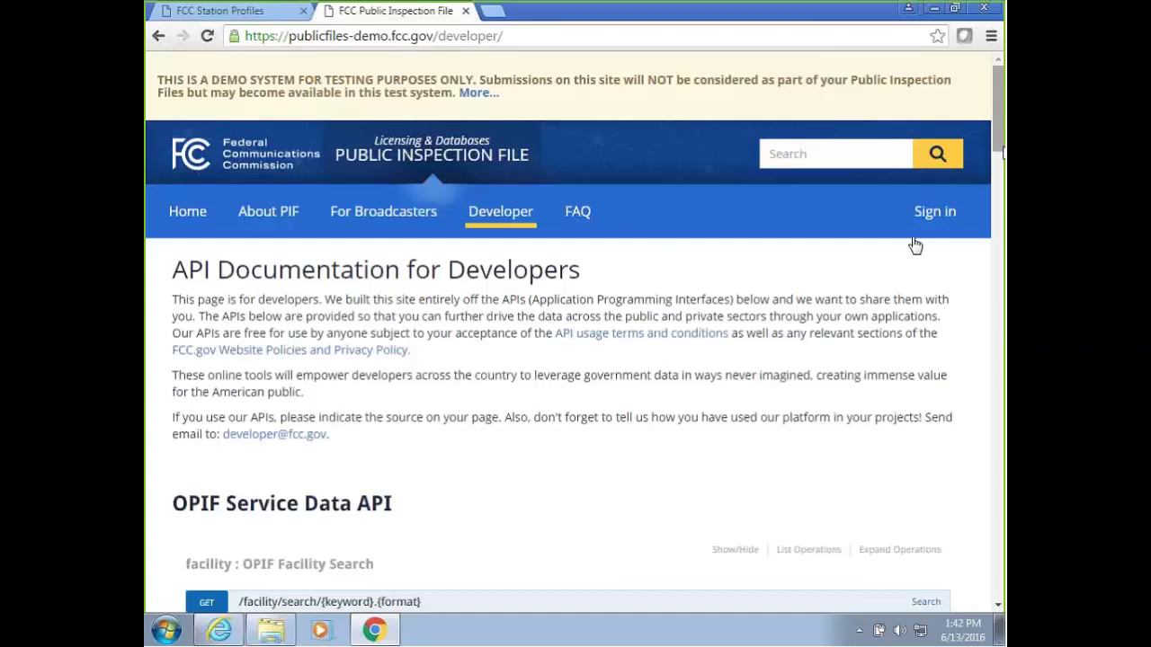
left_click_drag(1000, 148, 998, 207)
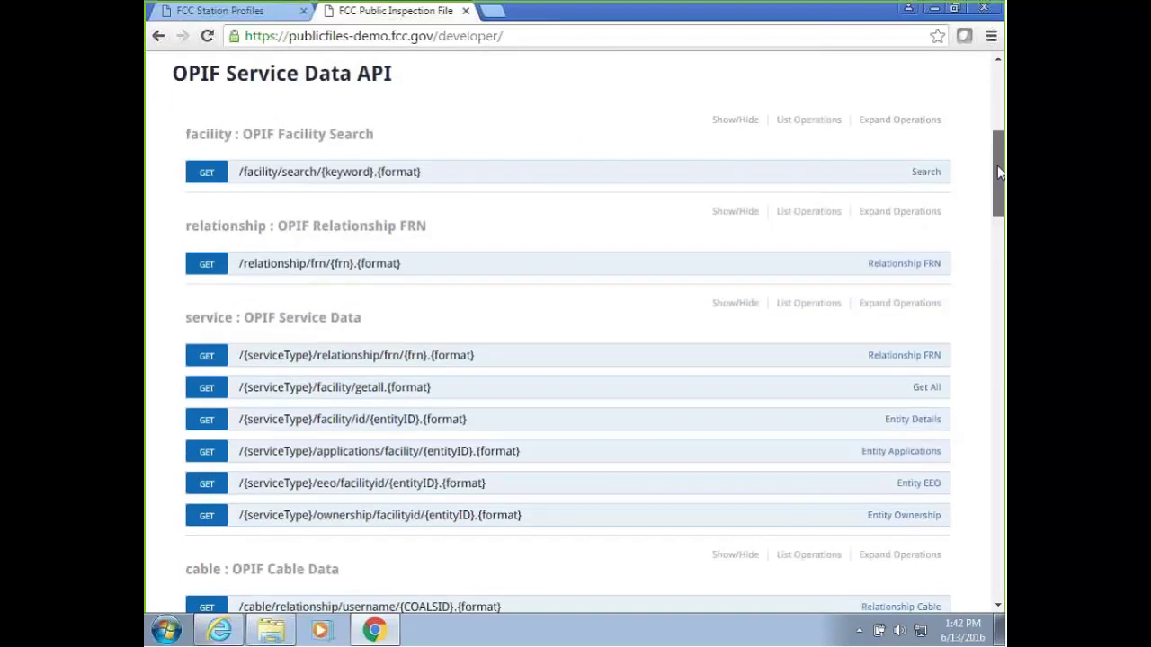
left_click_drag(998, 178, 1000, 194)
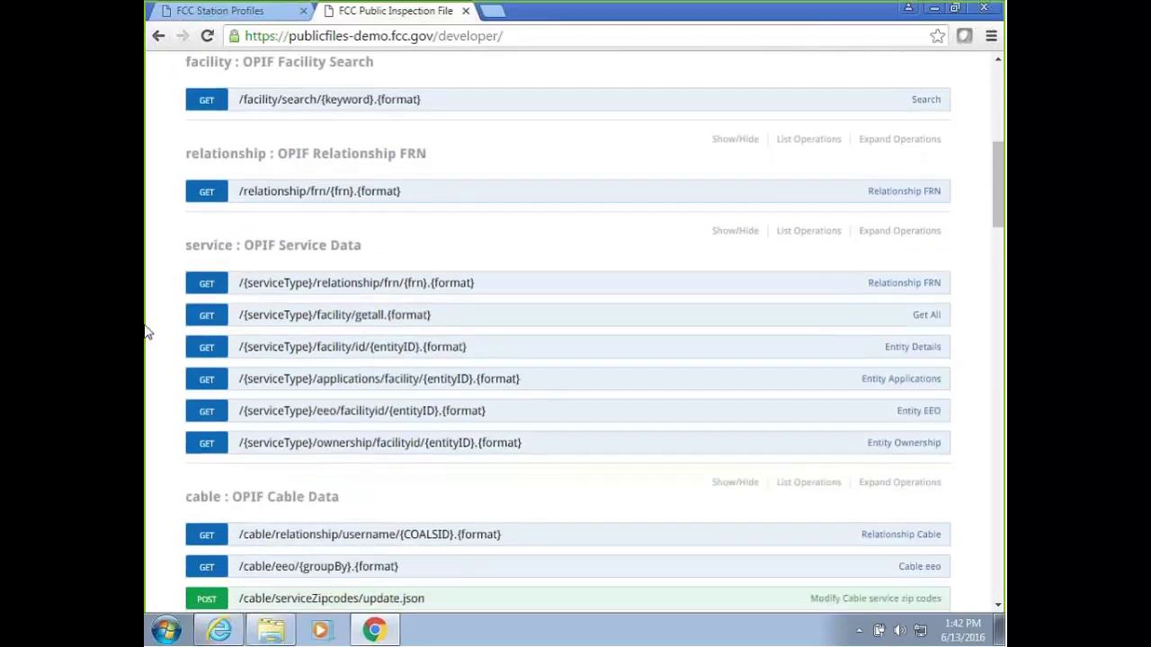
left_click(206, 97)
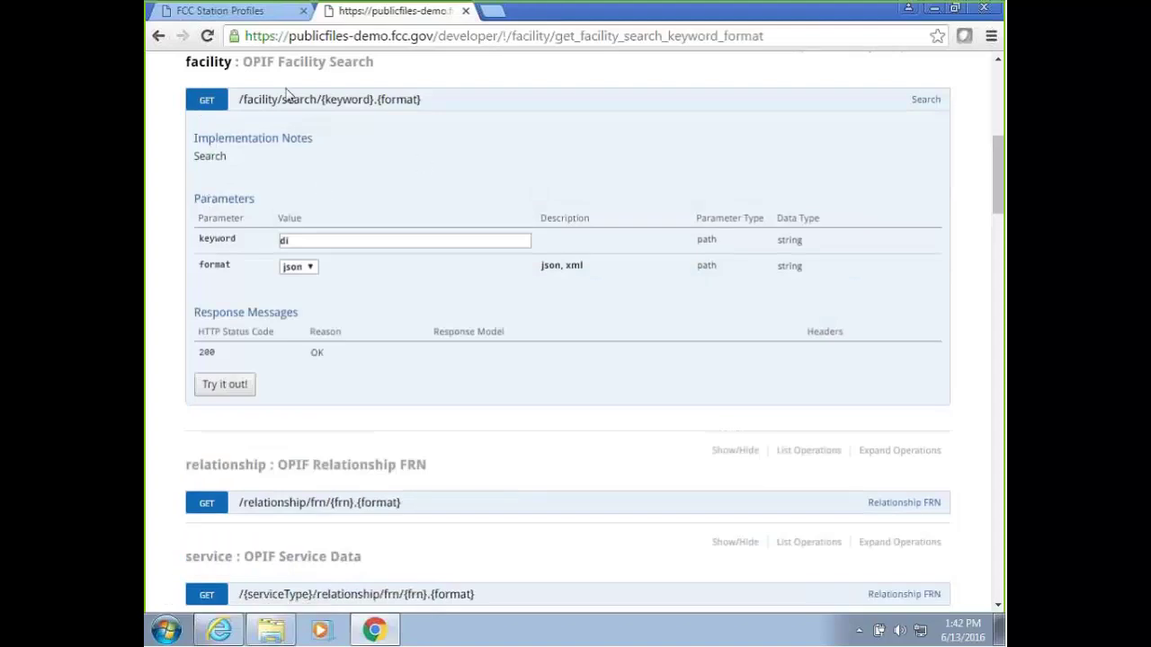
left_click_drag(994, 149, 993, 144)
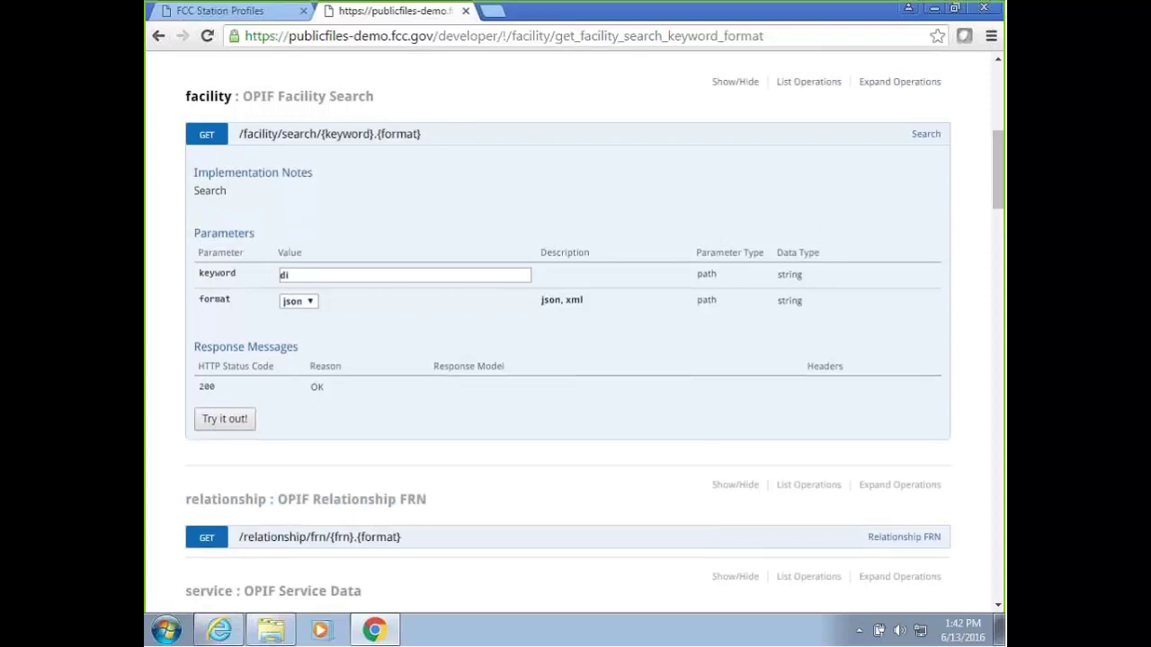
Run the facility search with keyword di in json, returning 1437 facilities, KBDI-TV first.
left_click(299, 274)
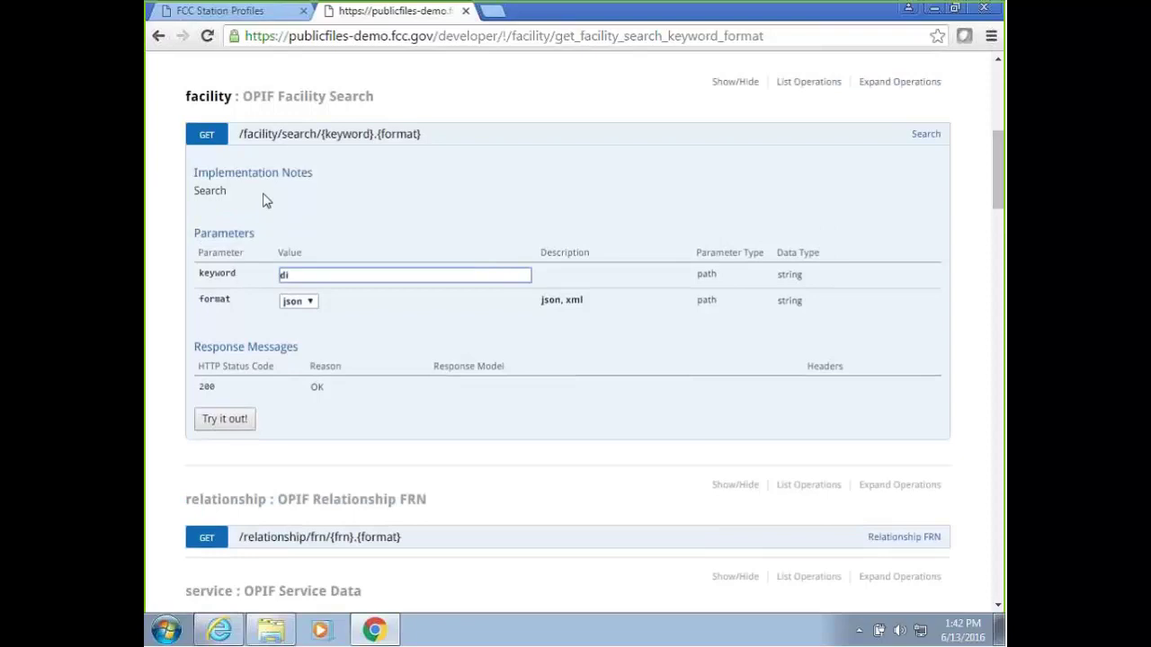
left_click(226, 425)
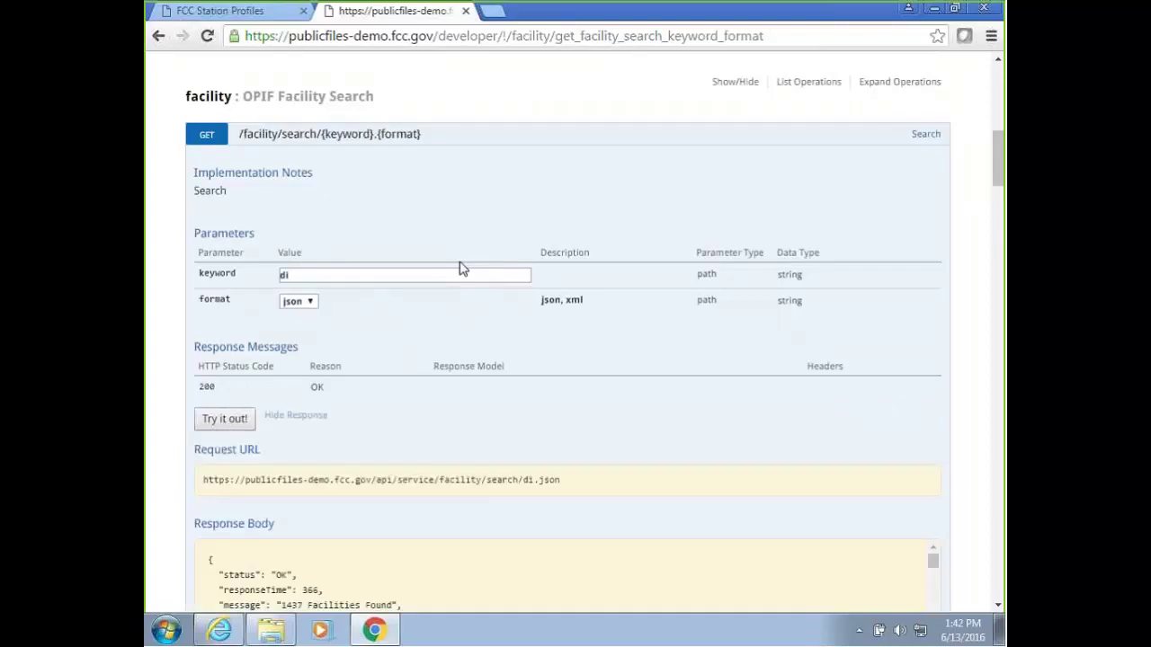
scroll(459, 268, "down", 3)
scroll(460, 269, "down", 2)
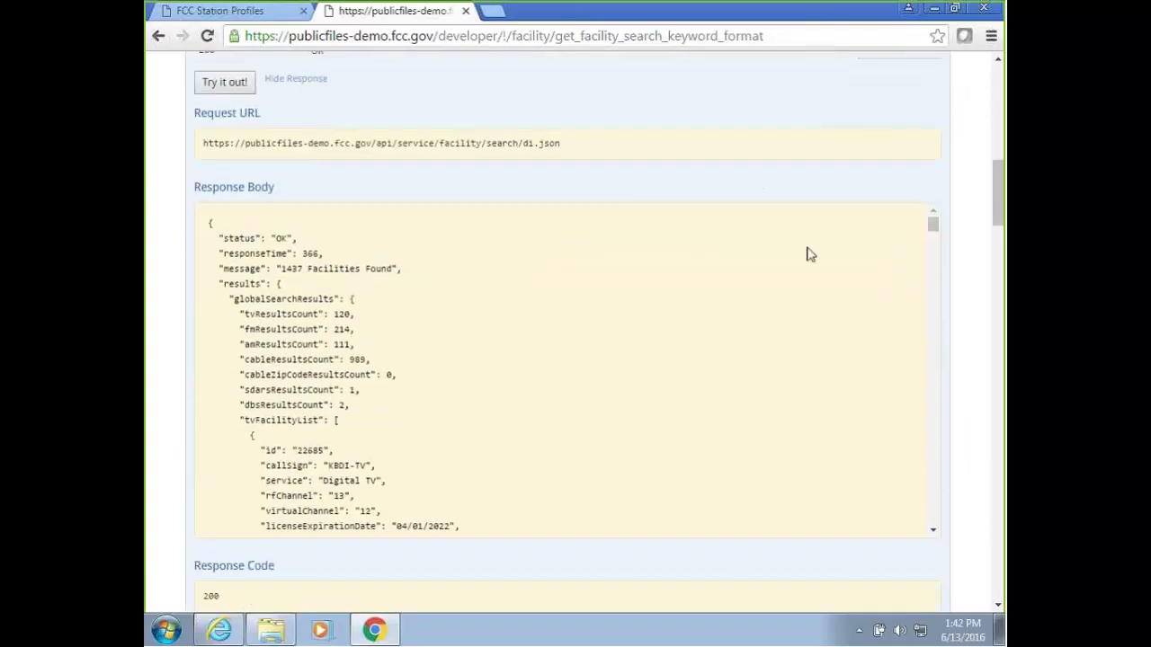
left_click_drag(940, 226, 971, 224)
scroll(984, 224, "up", 4)
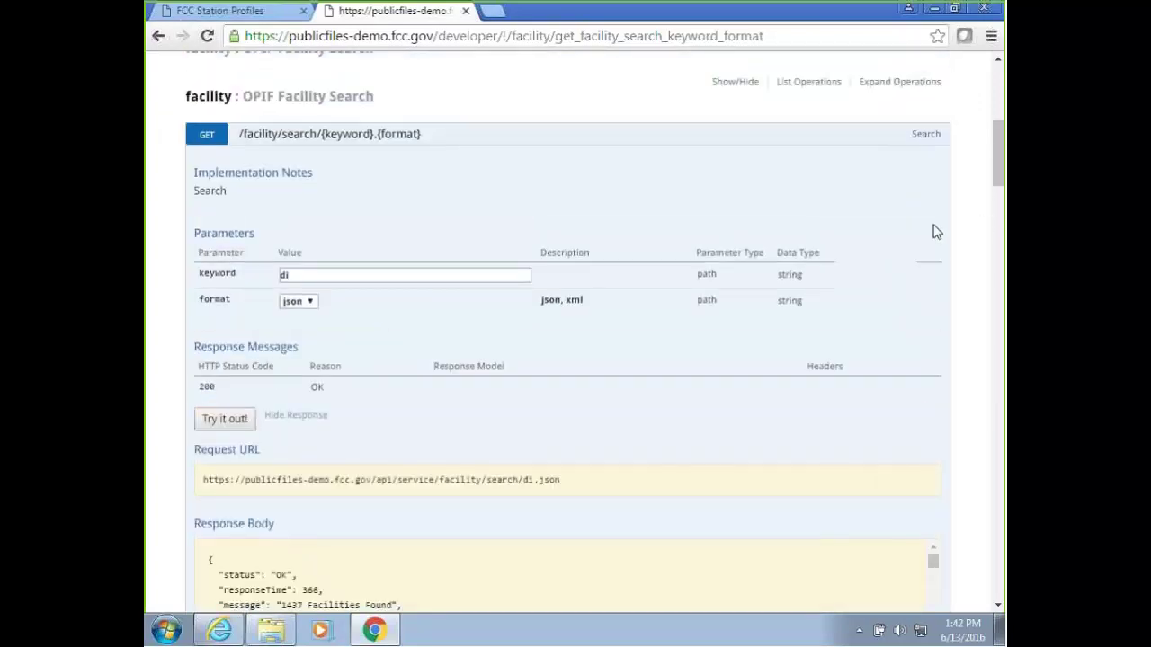
left_click(302, 302)
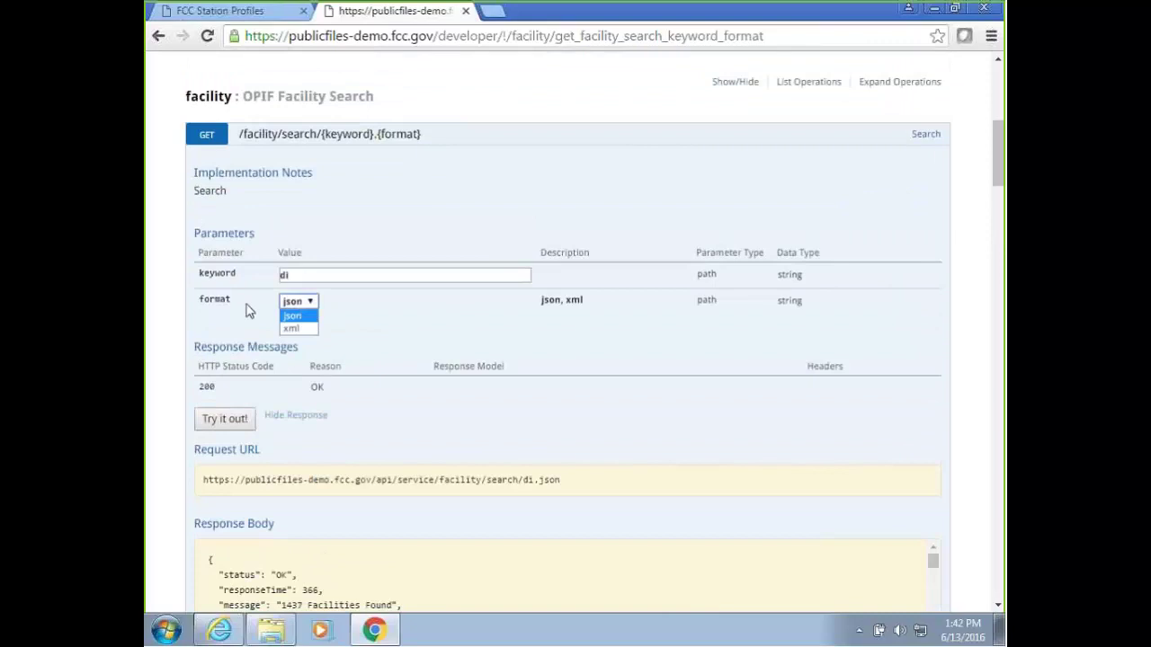
left_click(346, 328)
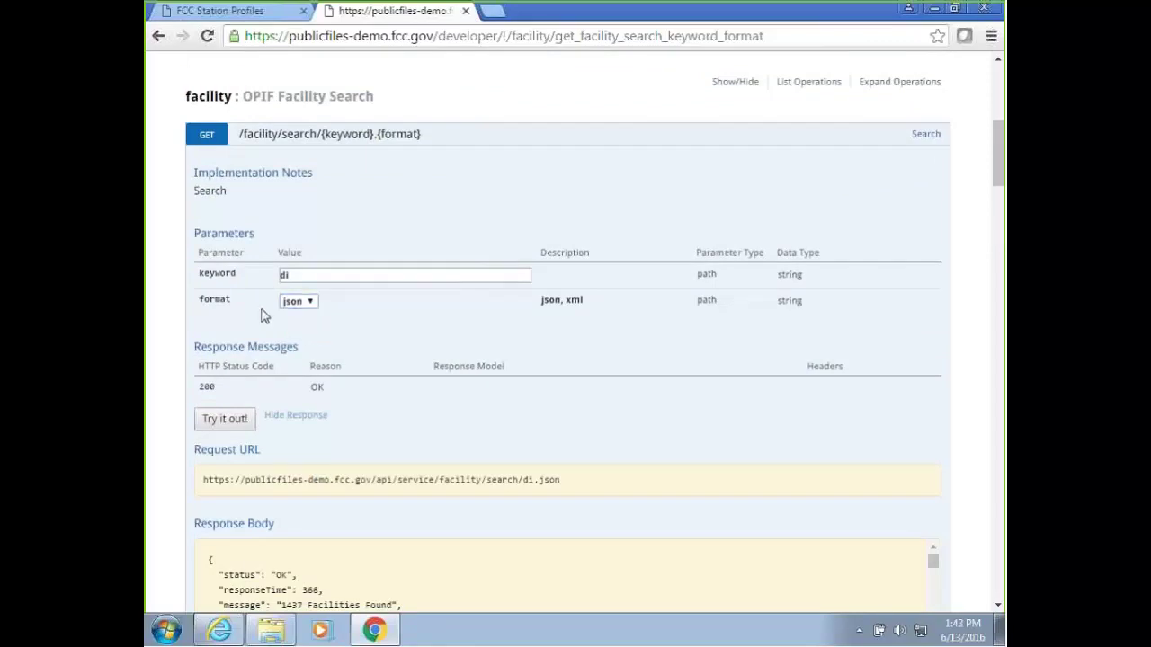
Collapse facility search, expand the cable zip codes update, and reach the File Manager operations.
left_click(206, 134)
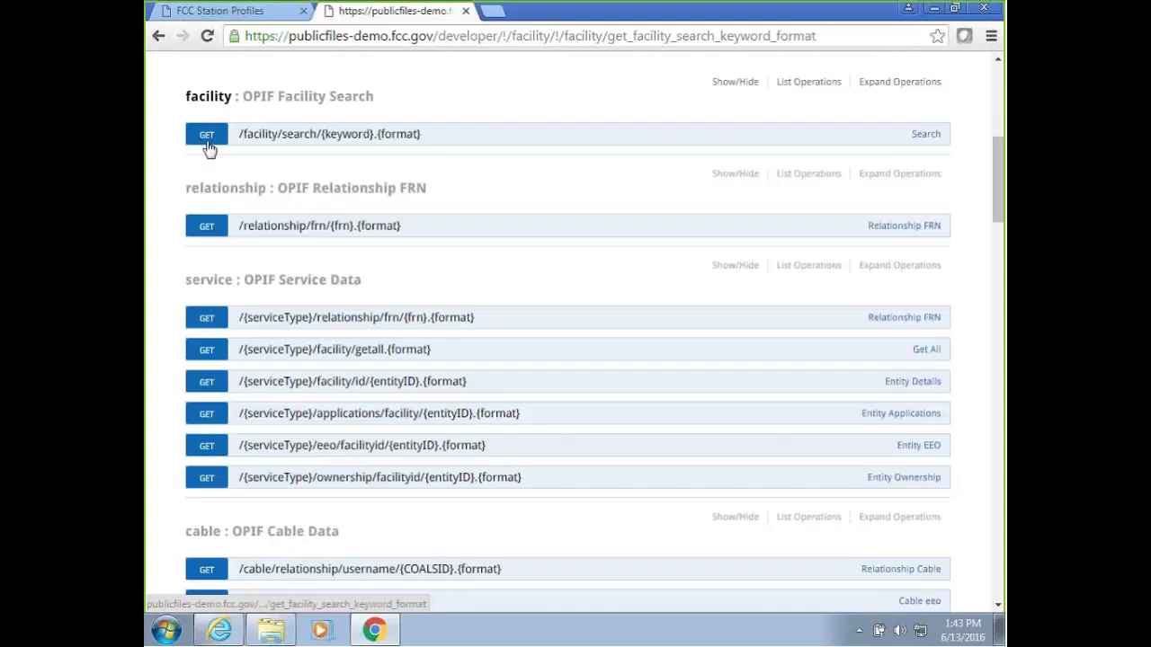
left_click_drag(1000, 209, 1001, 281)
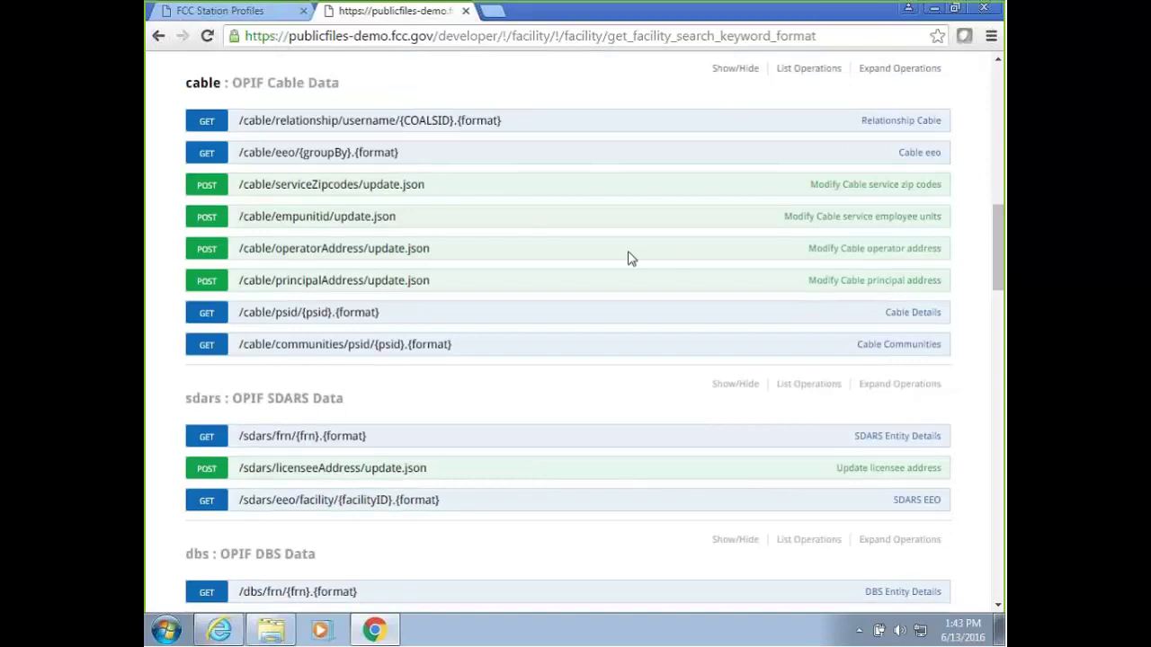
left_click(207, 191)
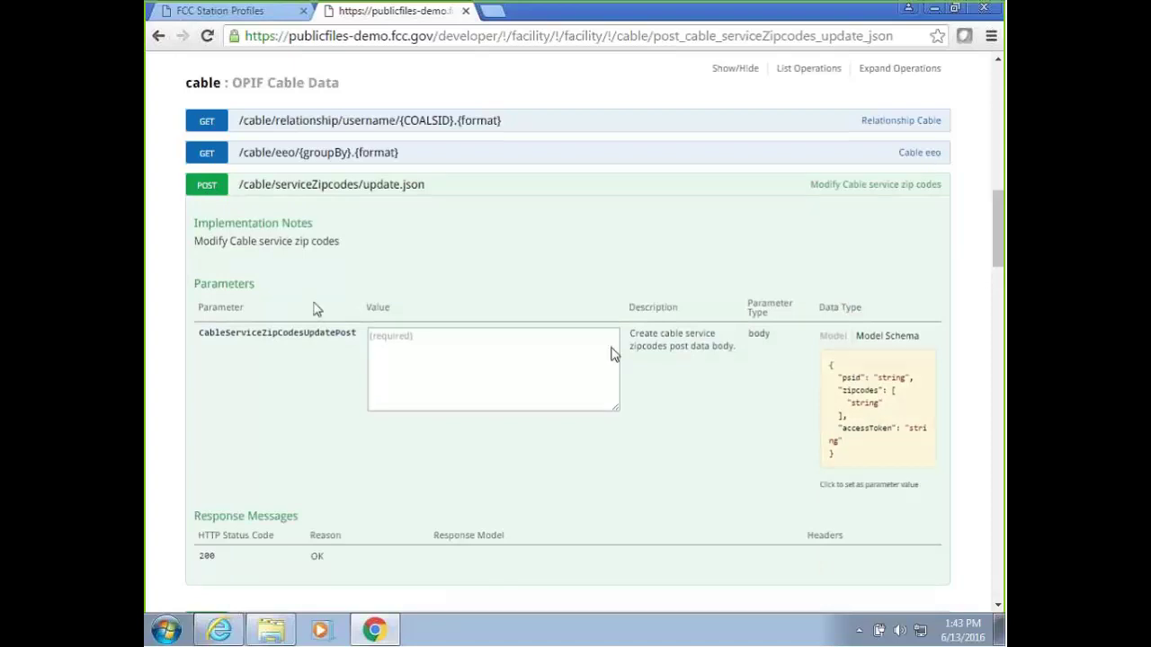
scroll(262, 300, "down", 3)
scroll(261, 321, "down", 10)
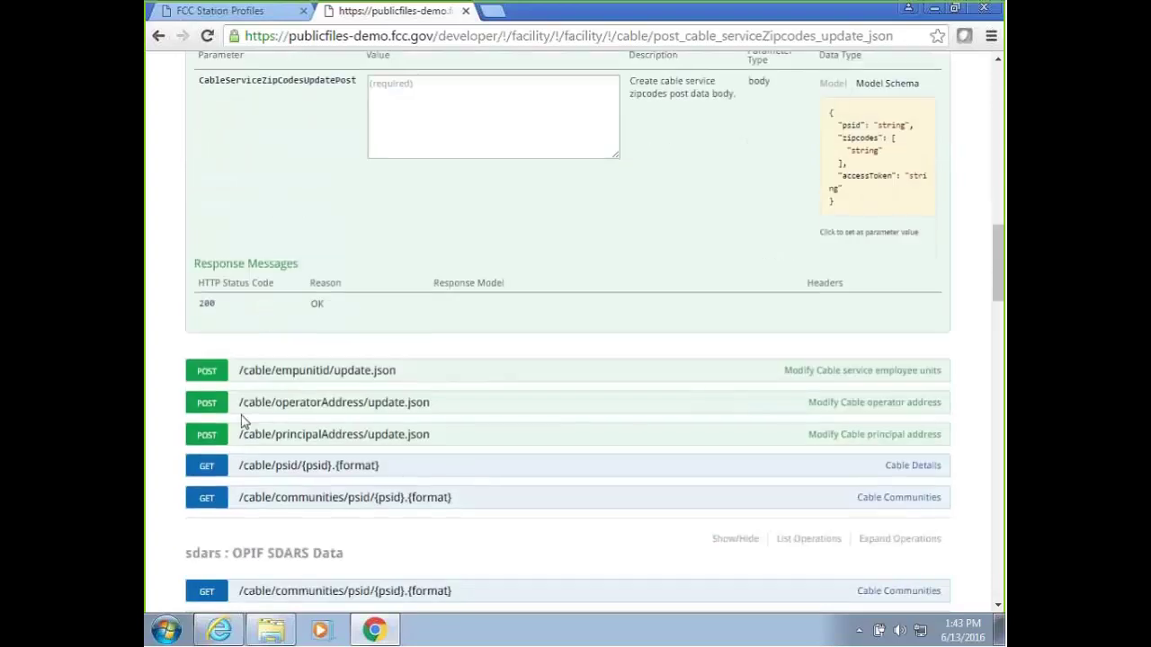
scroll(255, 407, "down", 6)
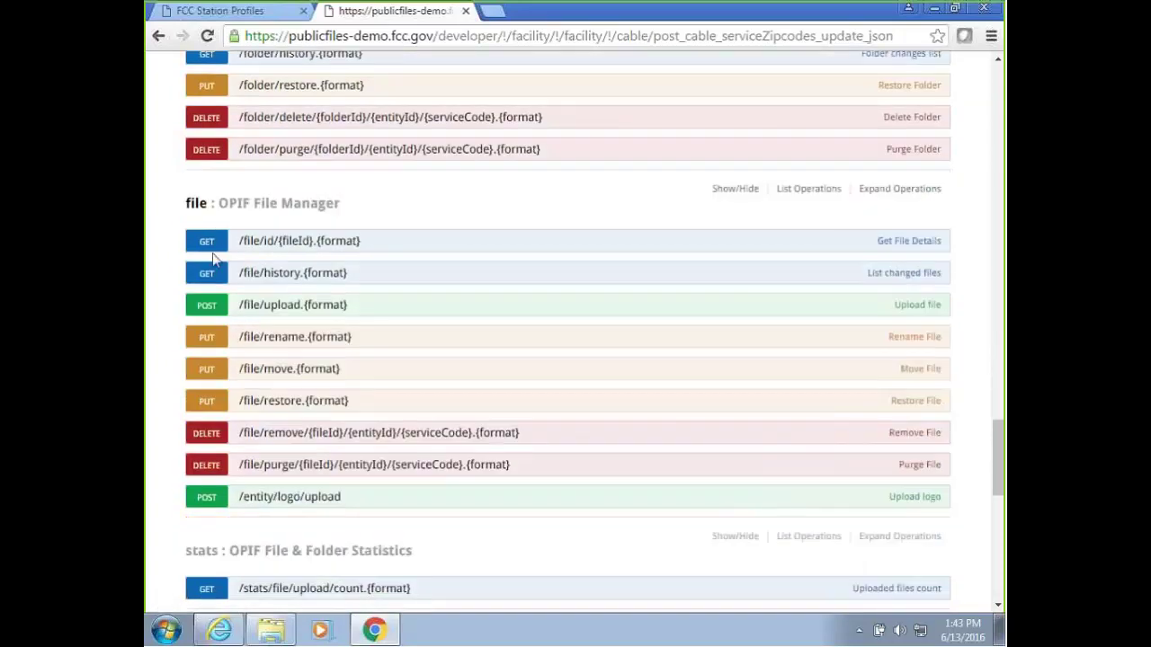
Expand POST /file/upload.{format} and review its parameters.
left_click(212, 308)
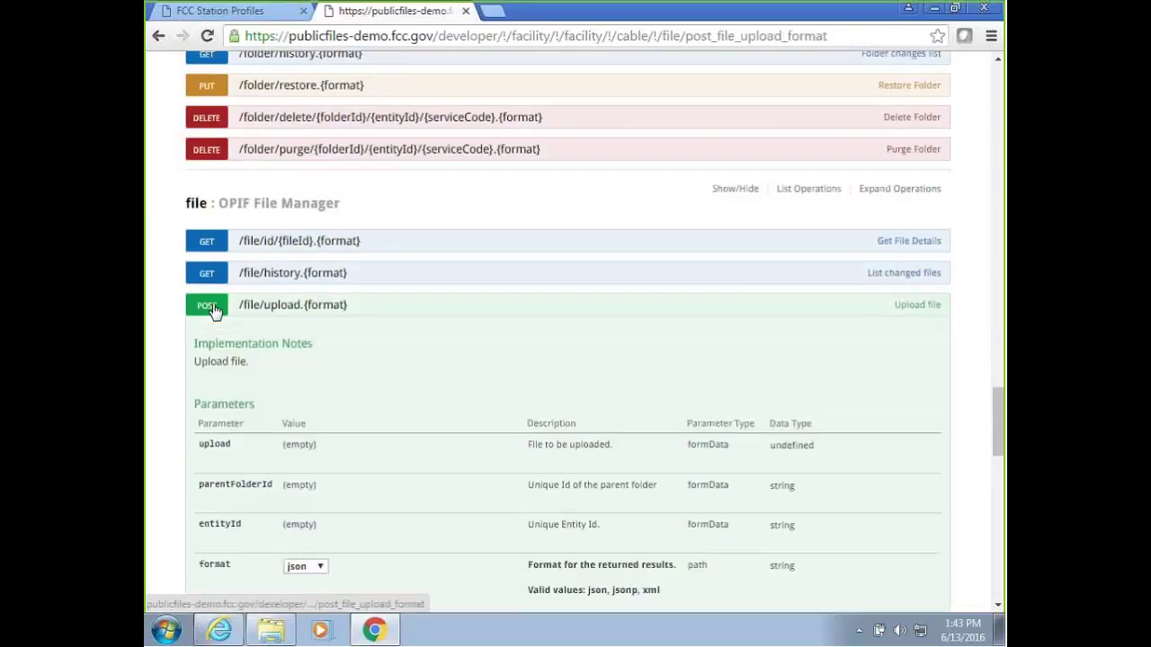
scroll(493, 300, "down", 3)
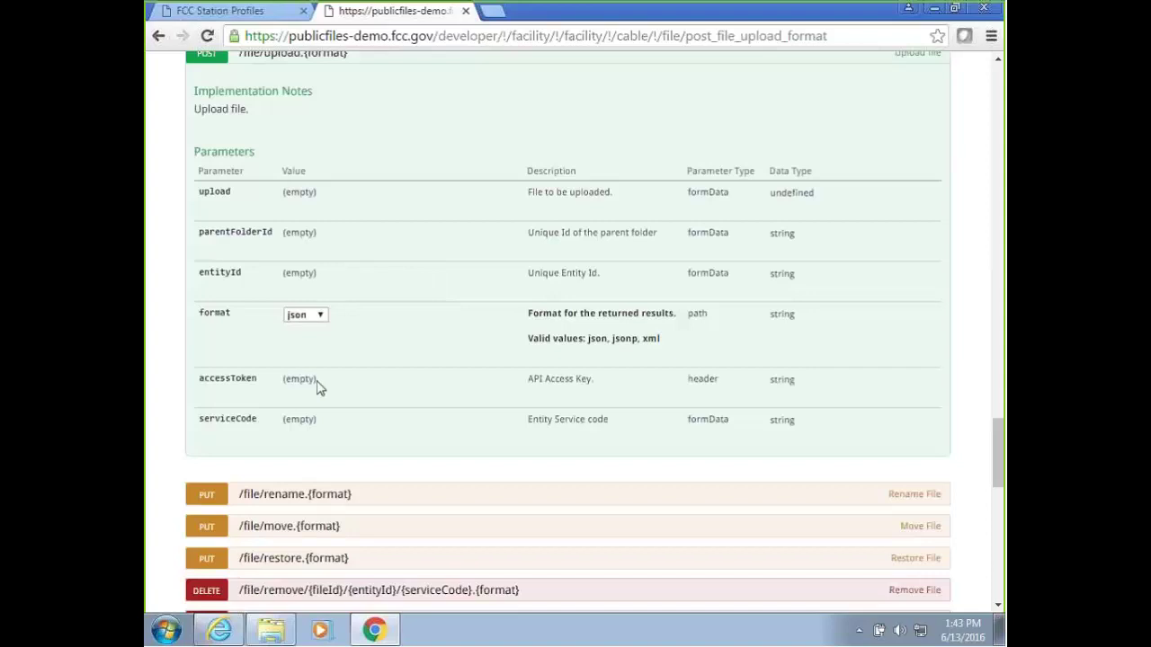
scroll(422, 321, "down", 2)
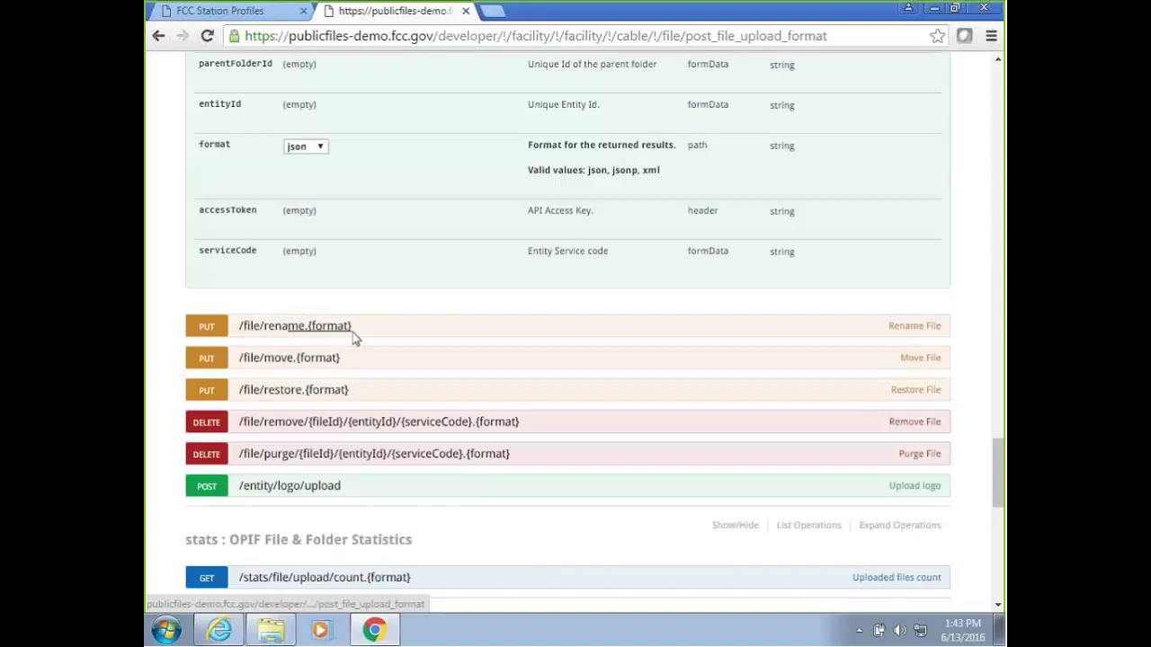
scroll(367, 329, "down", 1)
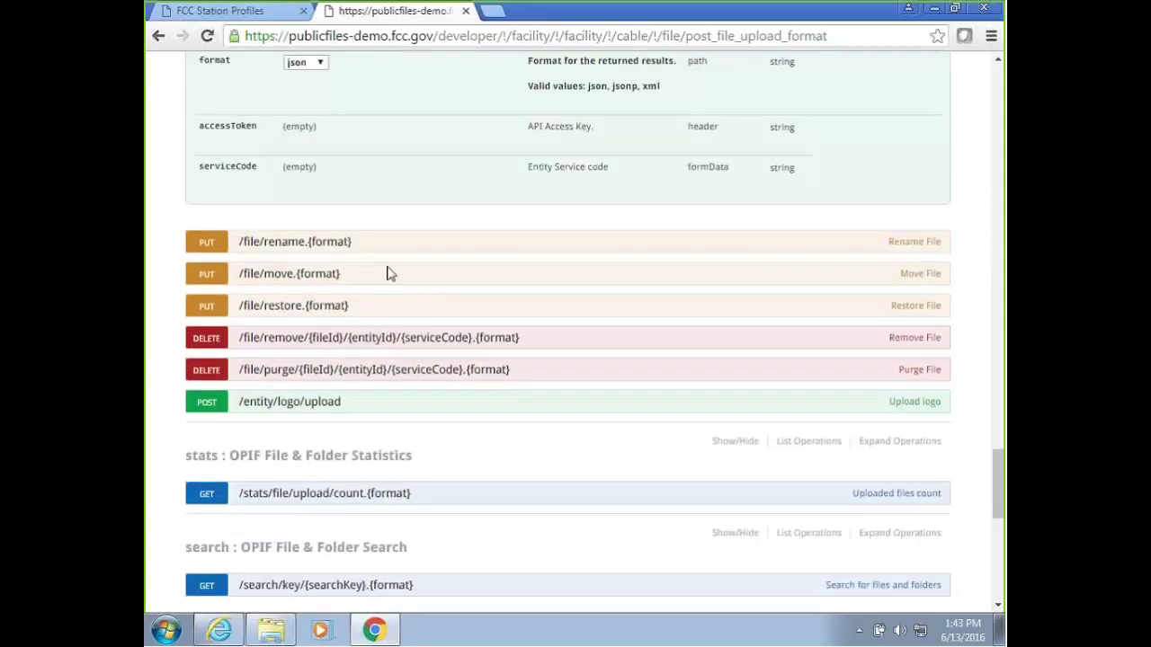
scroll(388, 273, "up", 1)
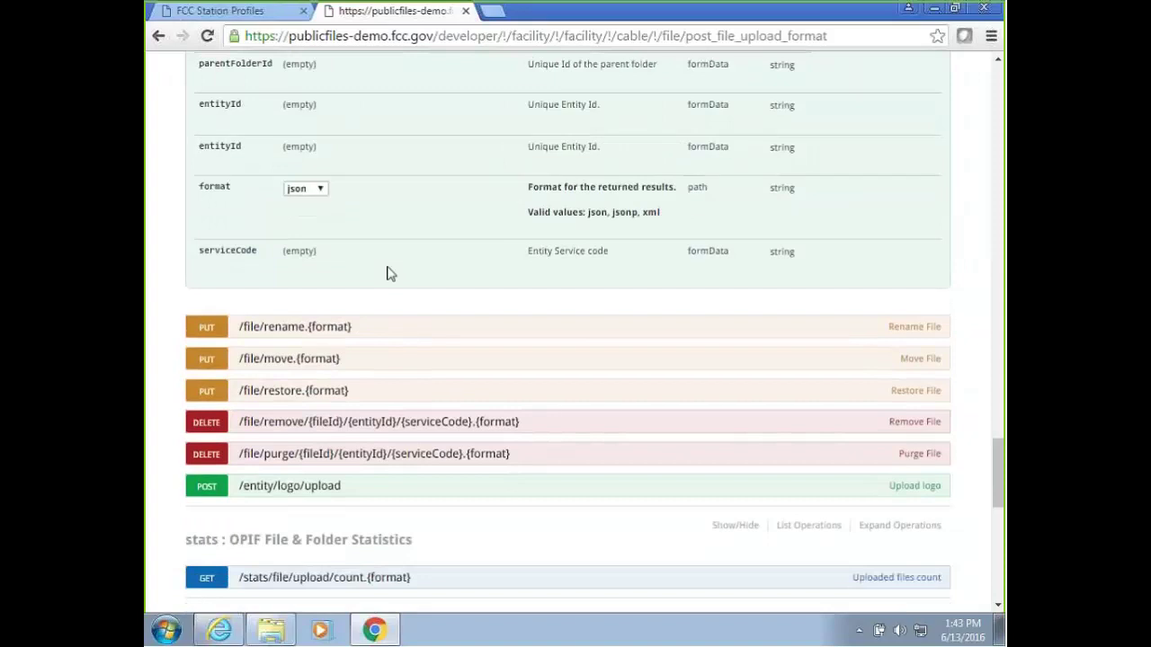
scroll(389, 272, "up", 2)
scroll(412, 274, "down", 5)
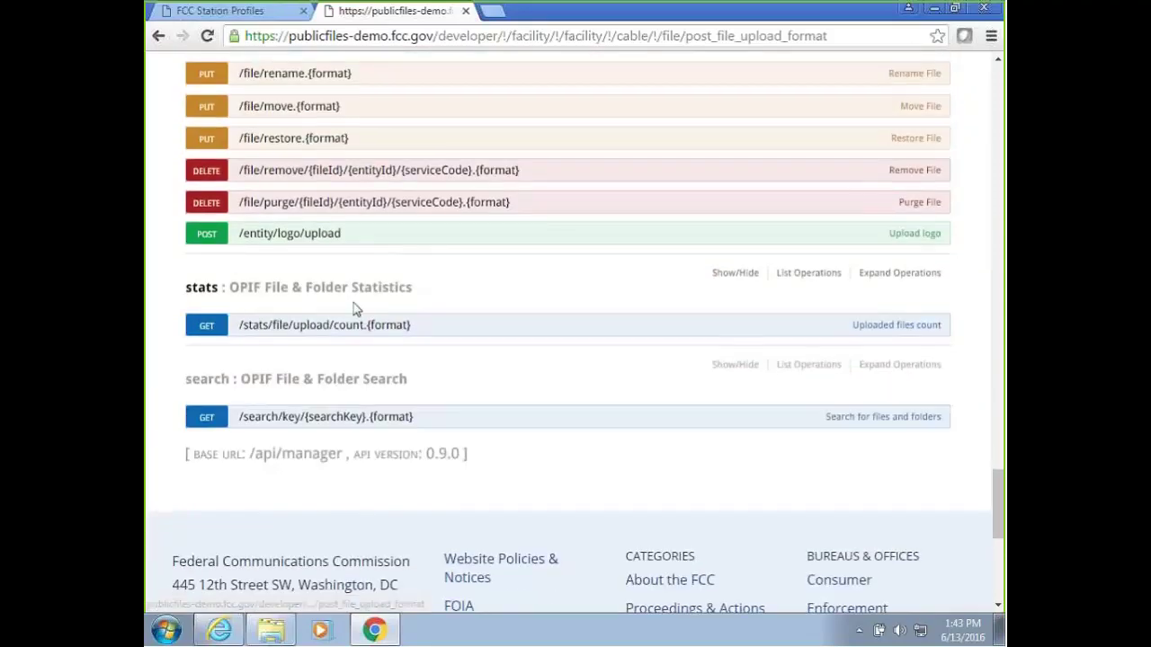
scroll(411, 309, "up", 10)
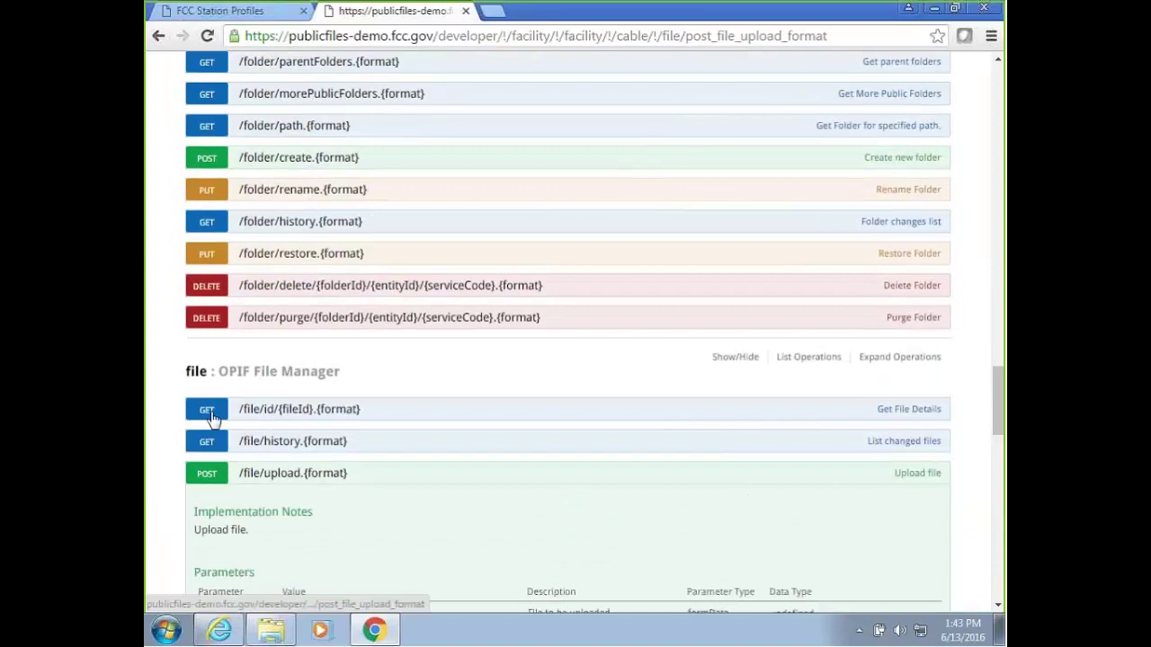
Expand GET /file/id/{fileId}.{format} for file details, then go back to the page top.
left_click(212, 410)
left_click_drag(998, 350, 1003, 136)
scroll(437, 230, "up", 4)
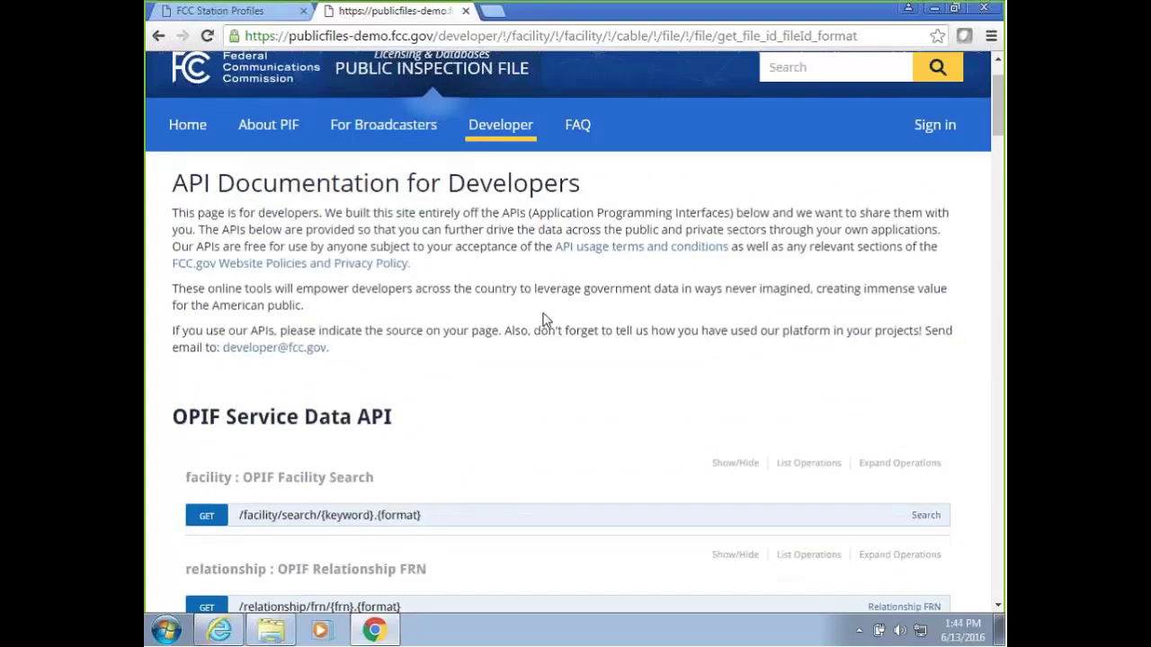
Return to the Entity Sign In page in the FCC Station Profiles tab.
scroll(540, 322, "up", 1)
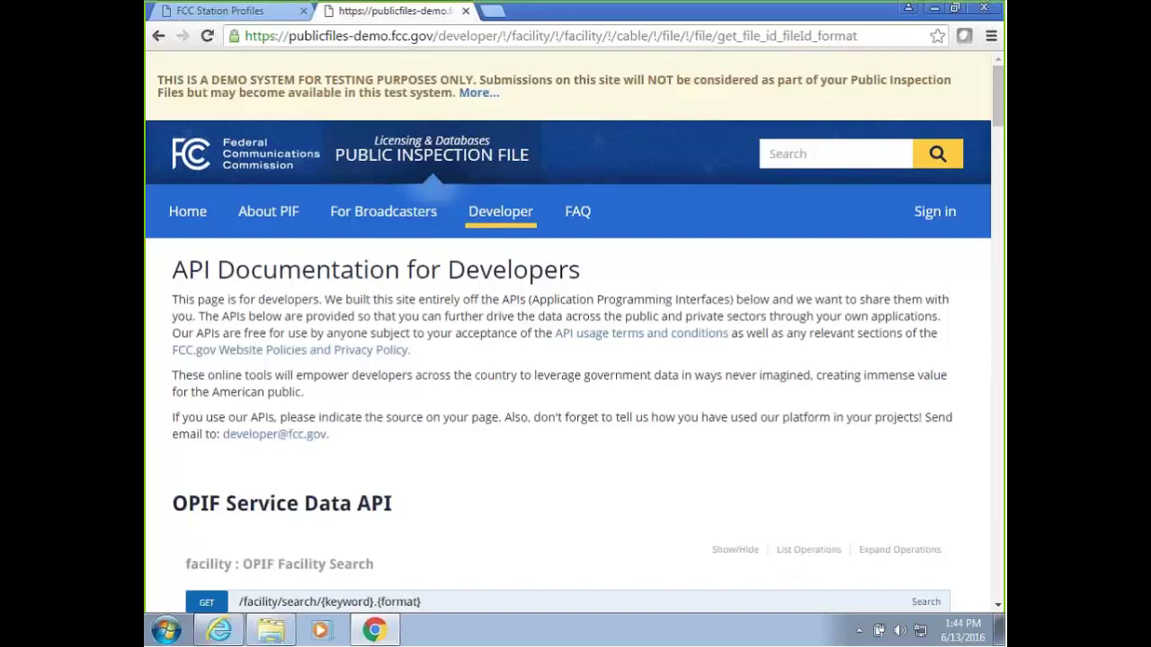
left_click(233, 11)
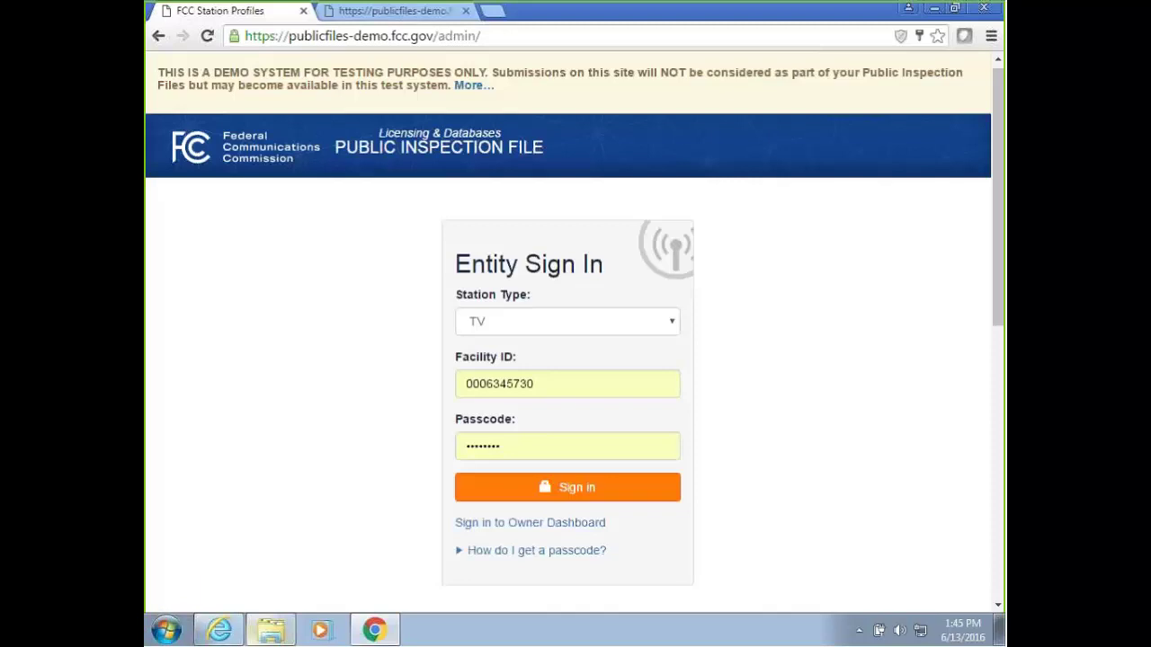
mouse_move(271, 629)
left_click(260, 36)
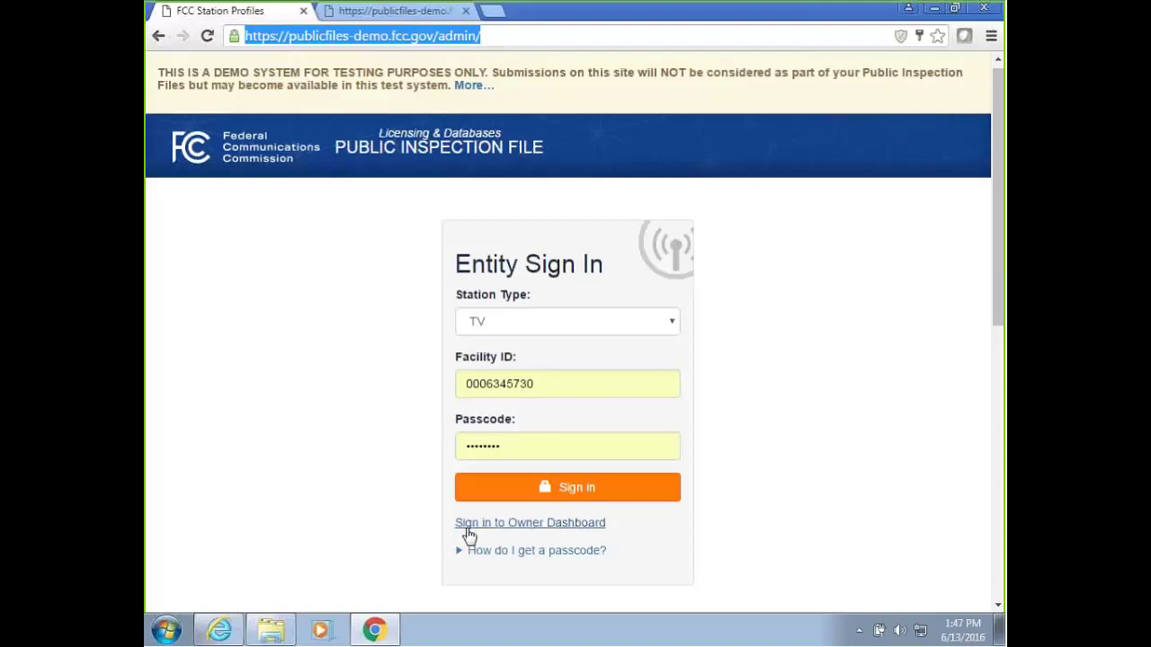
Switch to the Owner Sign In page and open the 'Which FRN should I use?' lookup.
left_click(515, 524)
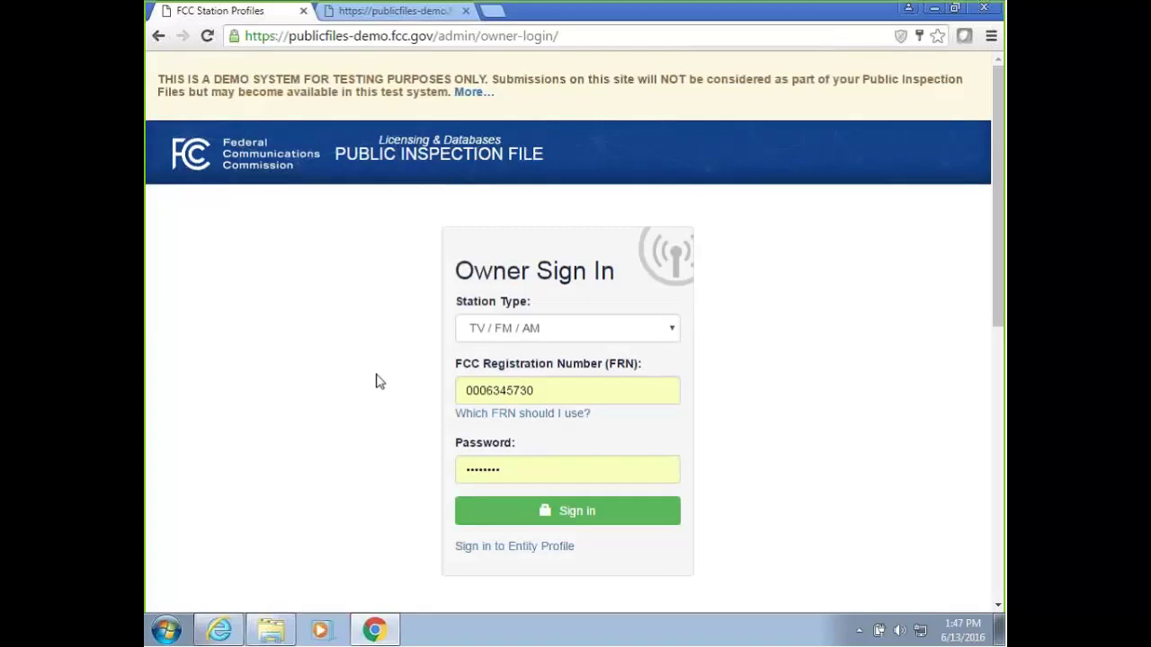
left_click(491, 416)
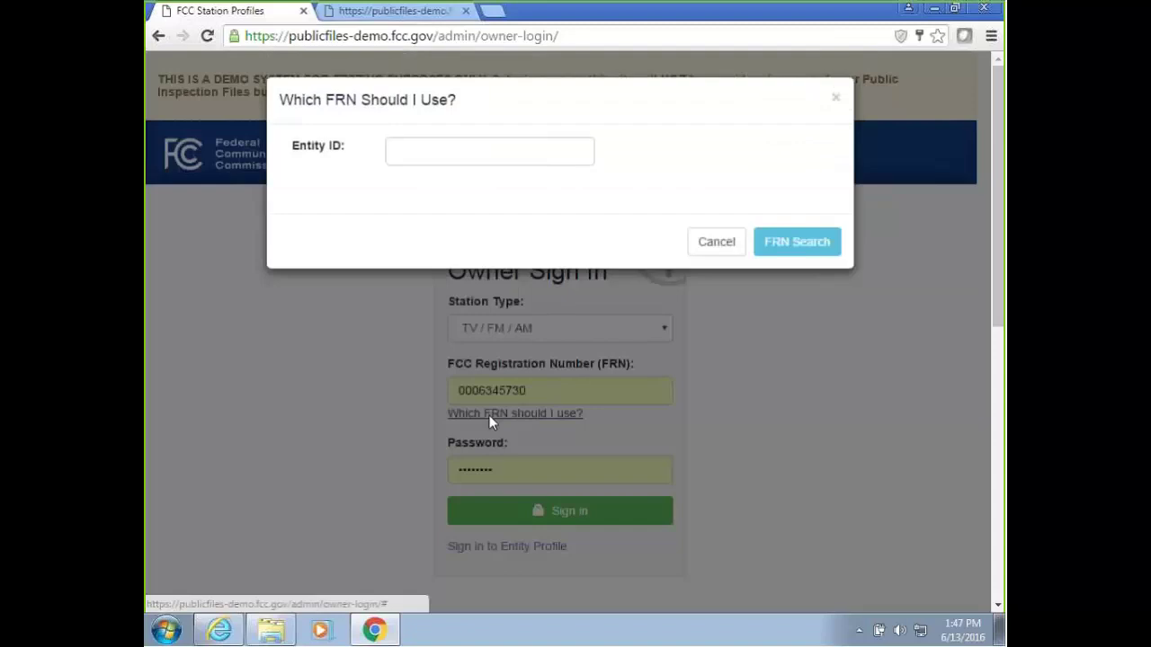
Enter the entity ID, run FRN Search, select the returned FRN, and close the lookup.
left_click(404, 154)
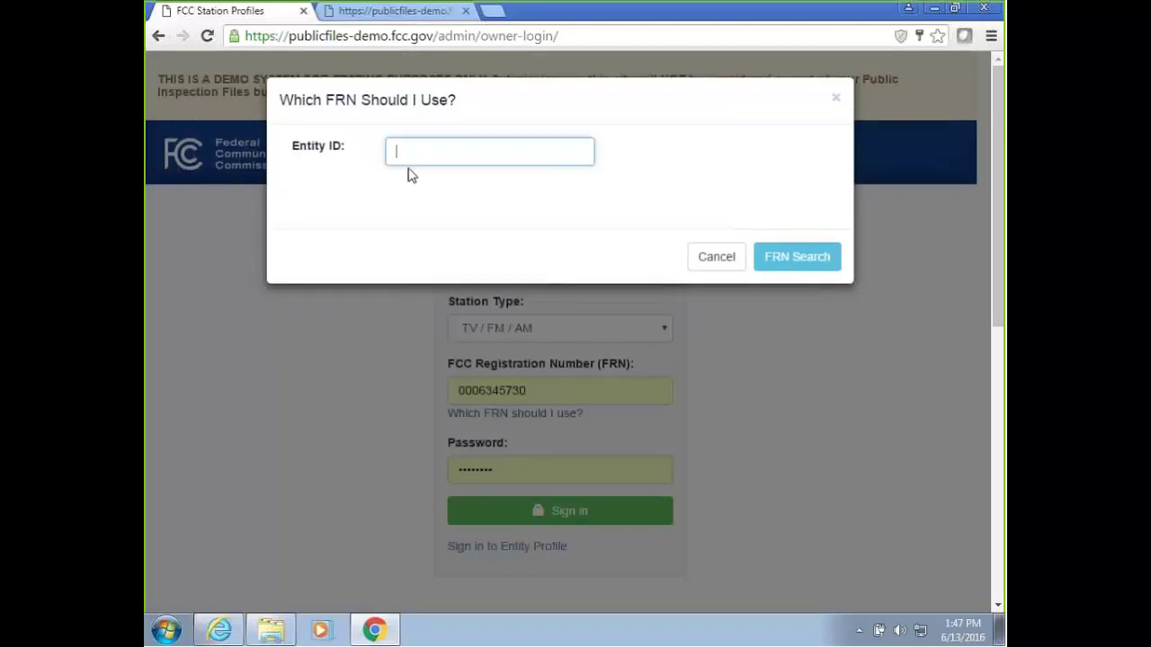
type("47904")
left_click(788, 257)
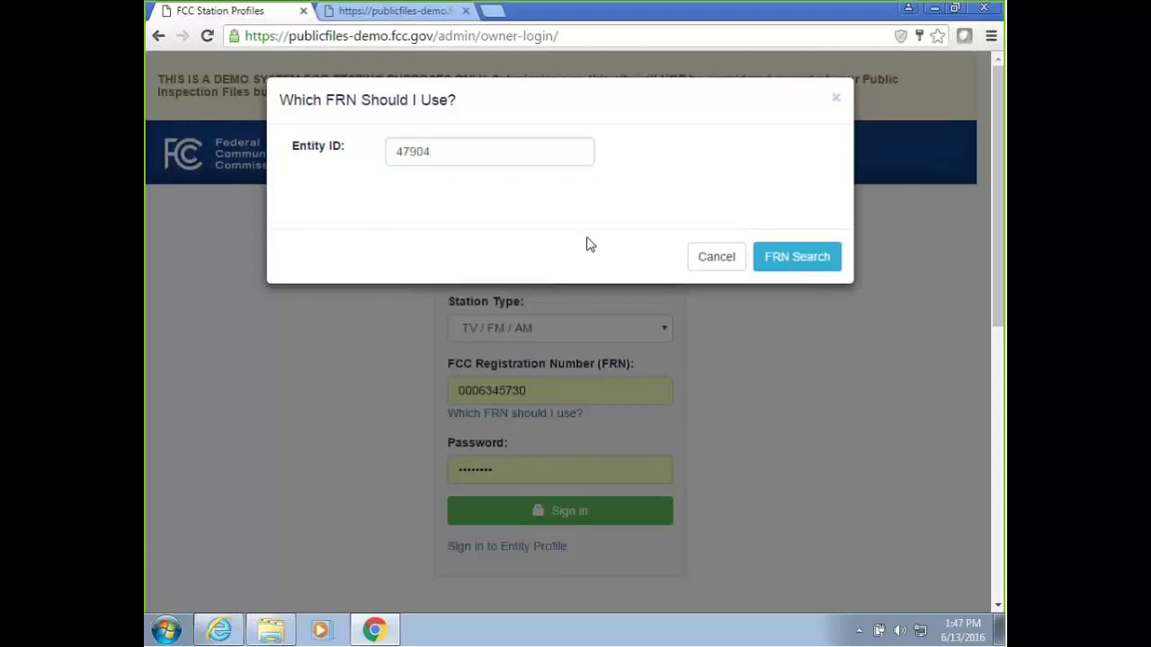
left_click_drag(399, 191, 466, 191)
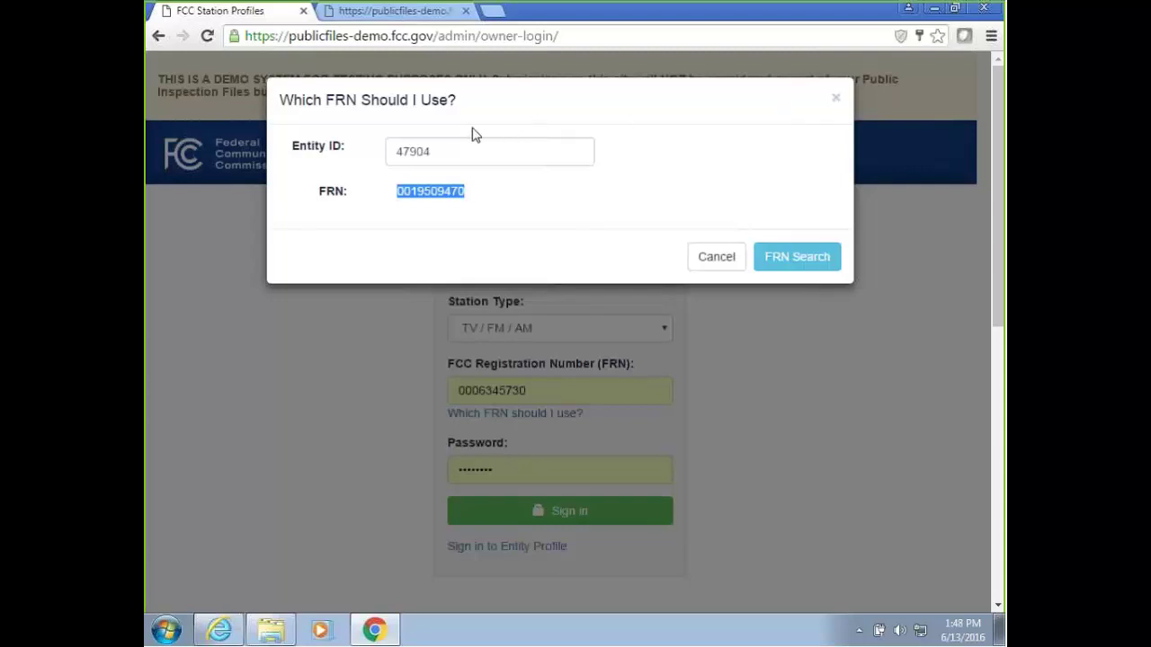
left_click(717, 263)
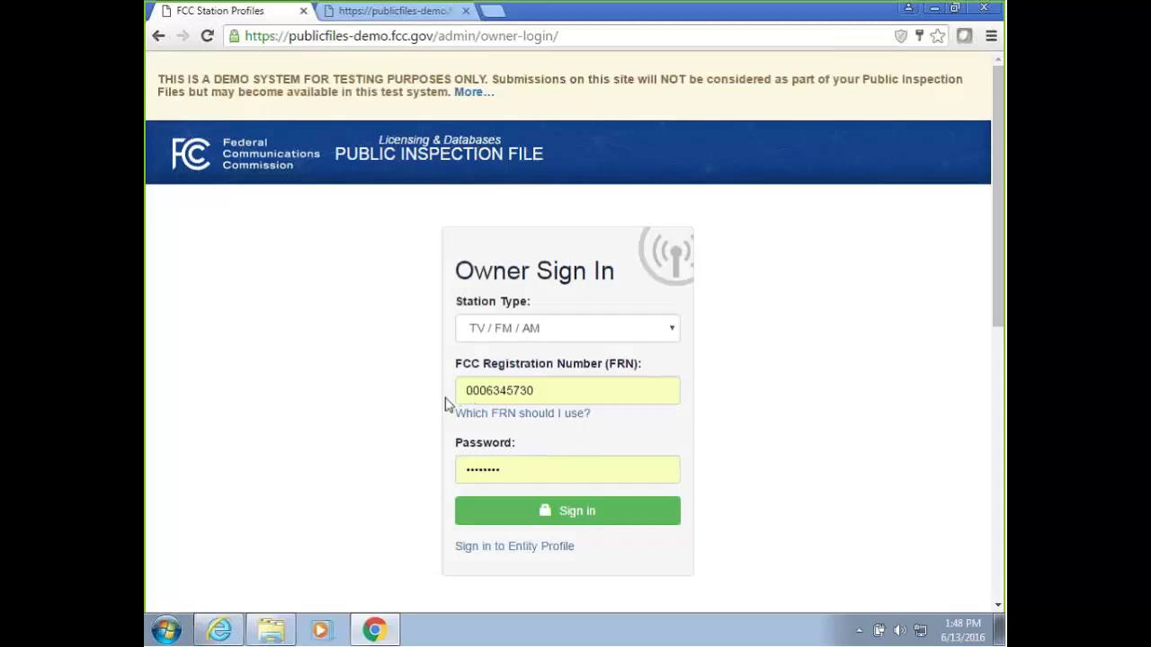
Reopen the 'Which FRN should I use?' lookup, then cancel back to Owner Sign In.
left_click(525, 416)
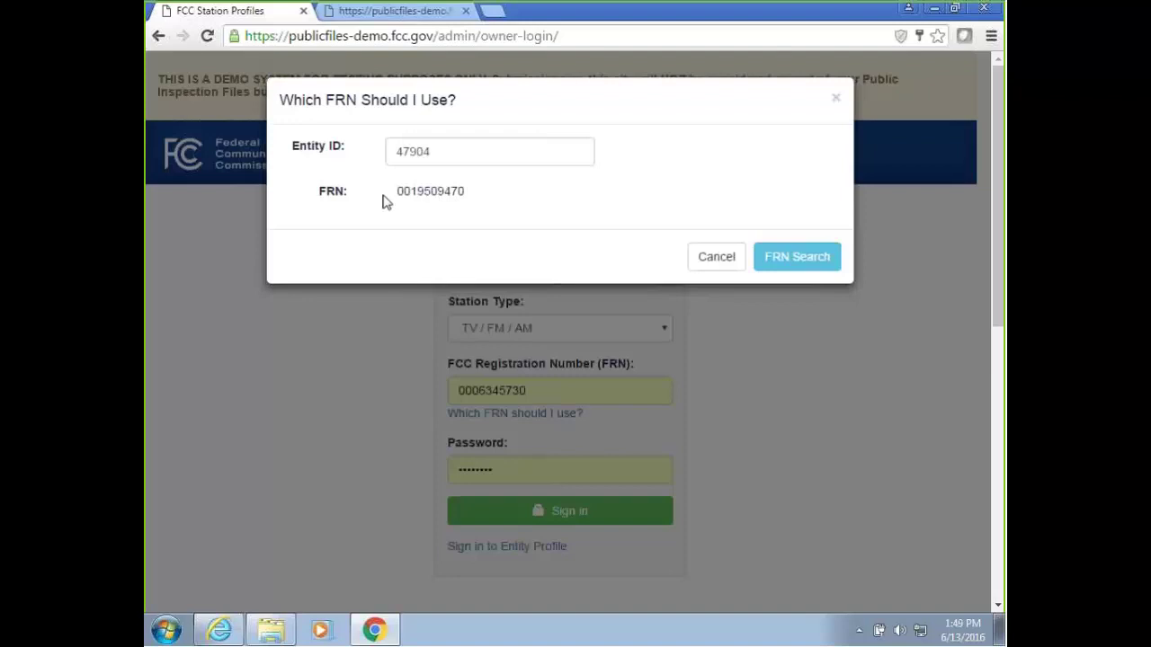
left_click(716, 257)
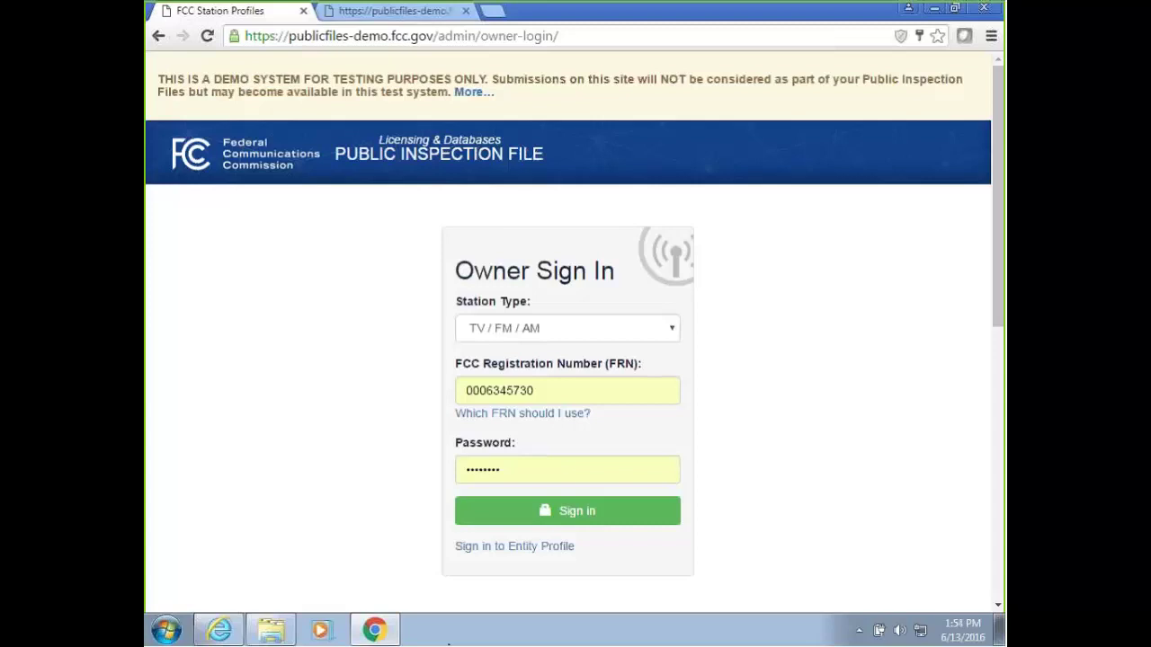
left_click(465, 94)
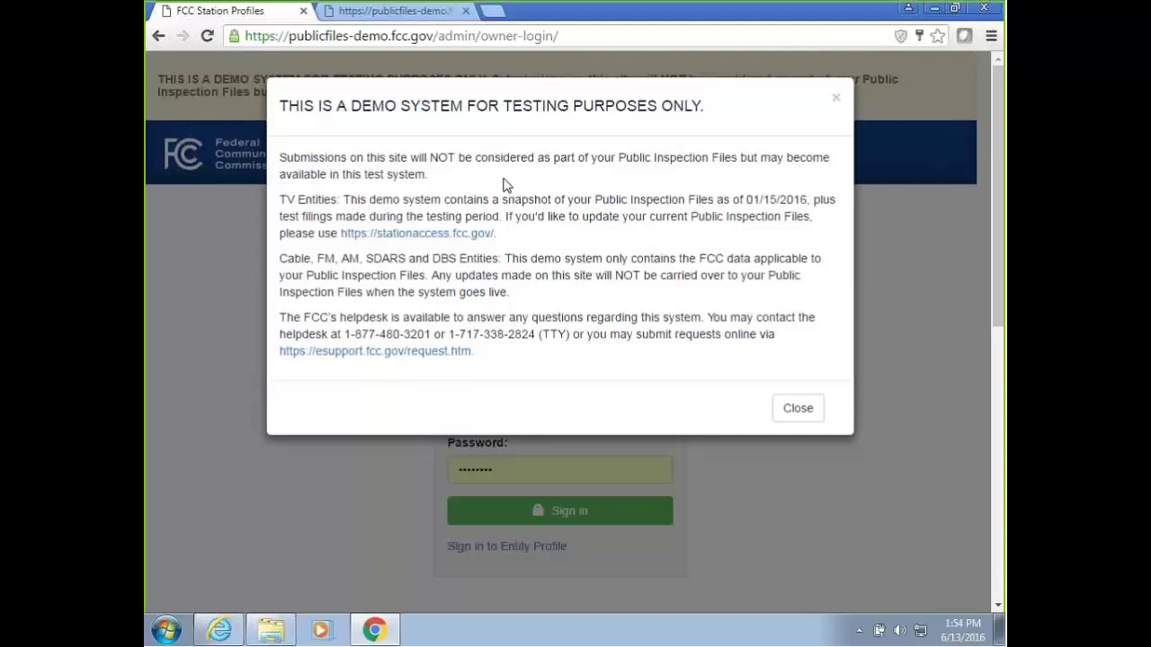
left_click(837, 100)
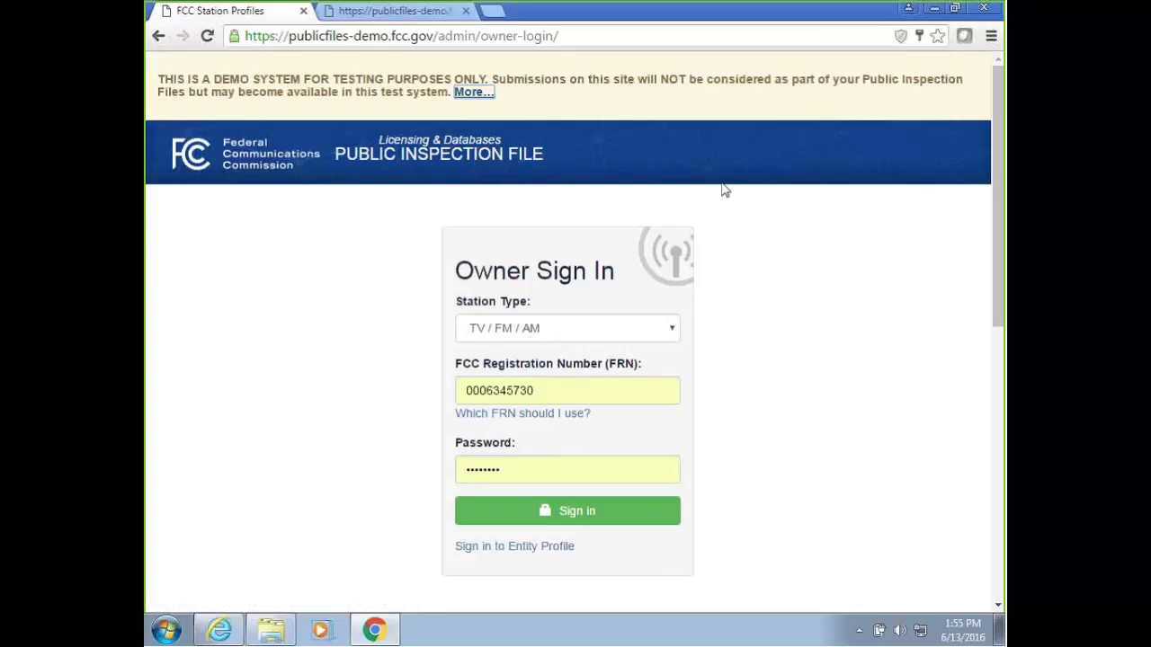
left_click(749, 204)
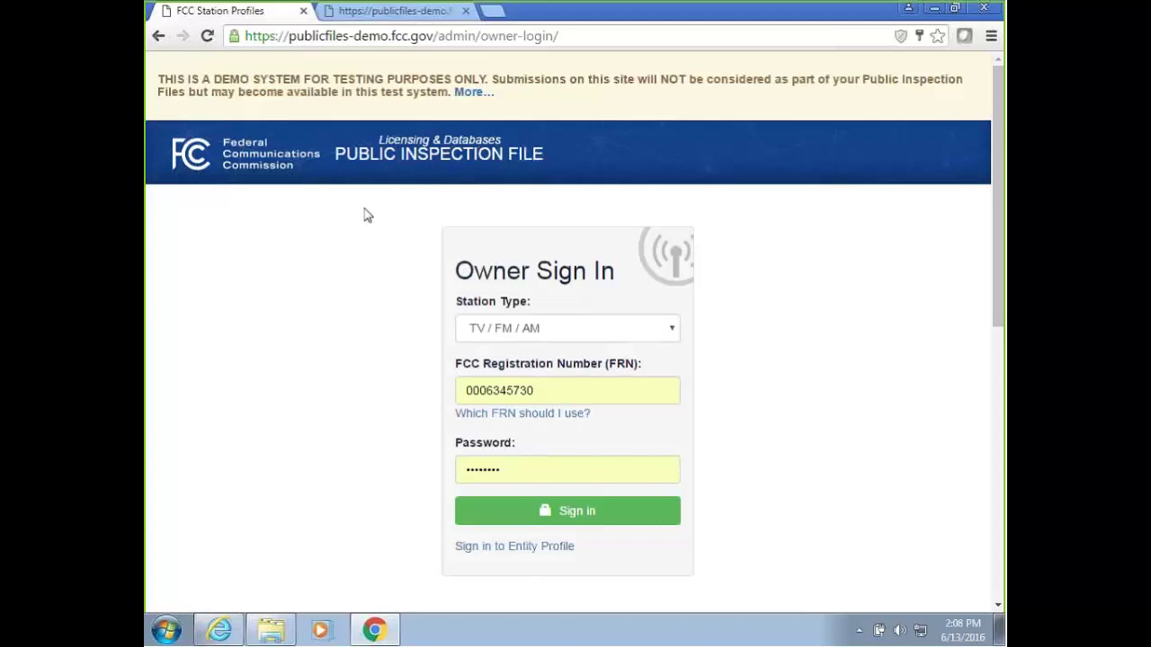
Return to the Public Inspection File home page using the FCC header logo.
left_click(315, 168)
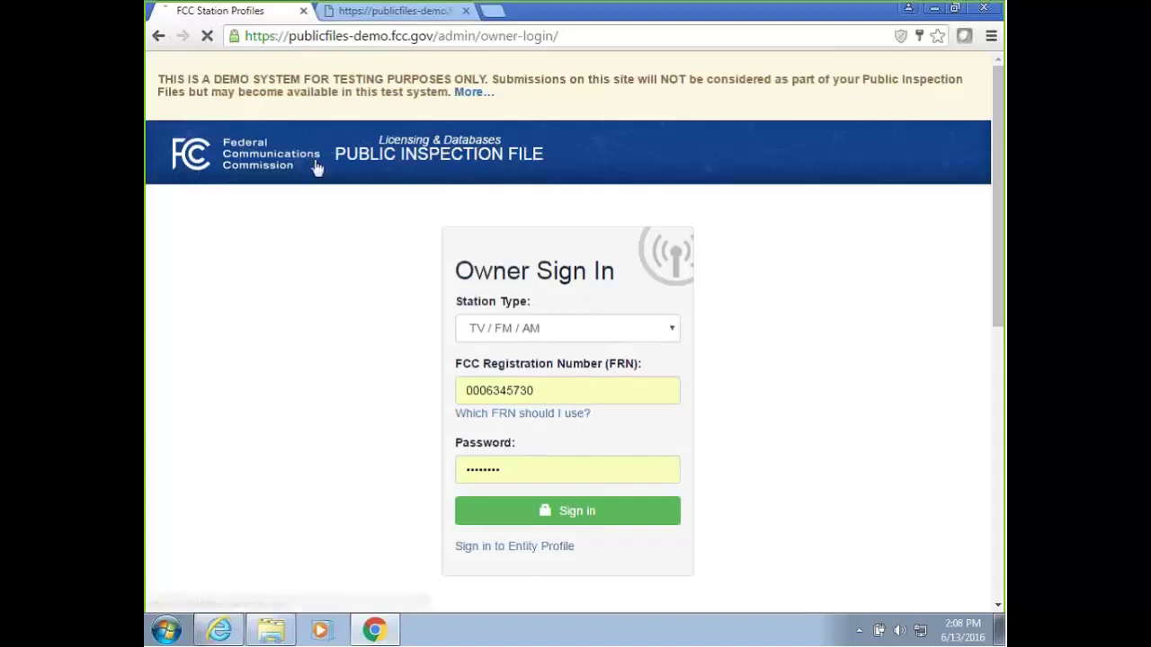
Search the Find a Station box for facility ID 47904 to bring up WRC-TV's profile.
scroll(294, 525, "down", 3)
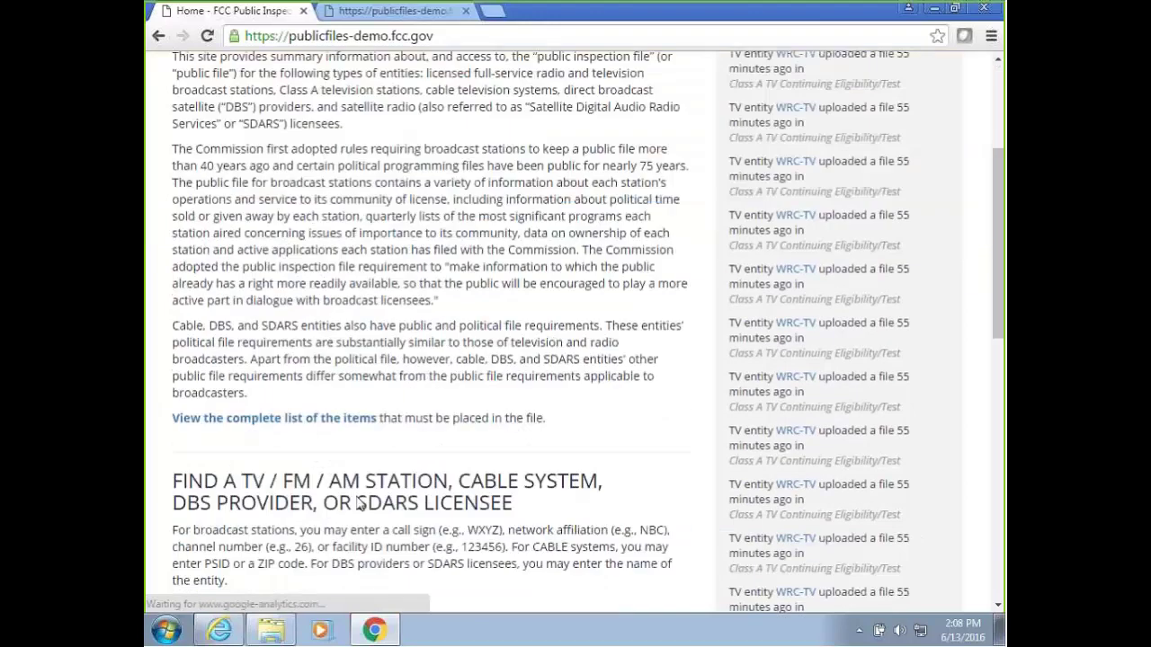
scroll(294, 525, "down", 2)
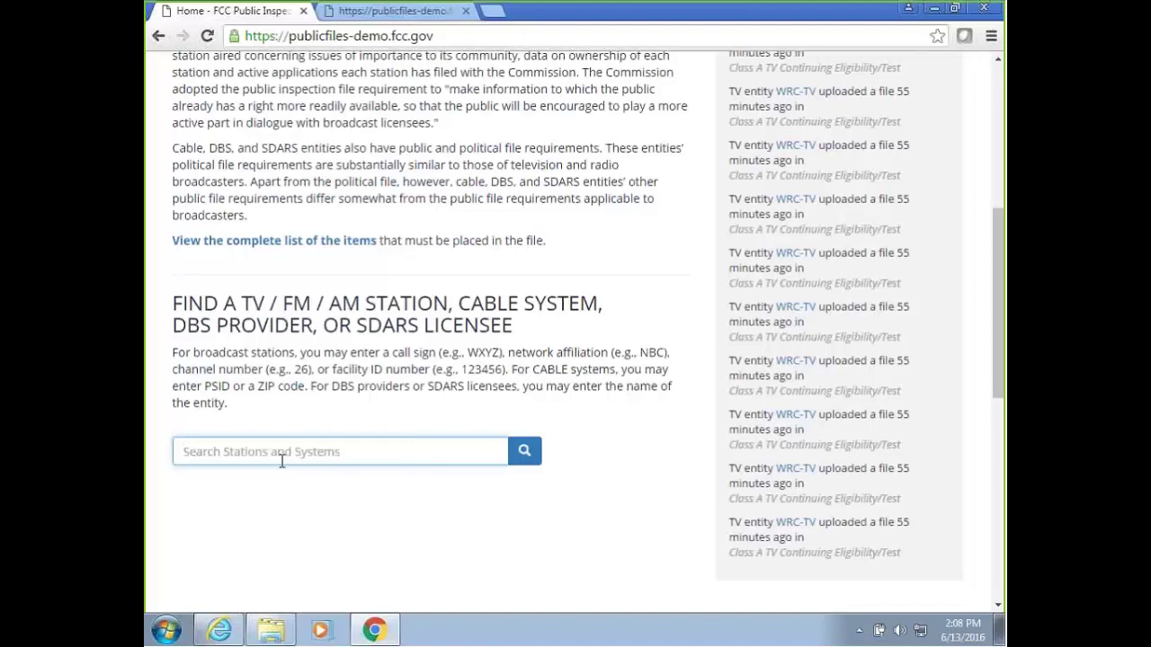
type("47904")
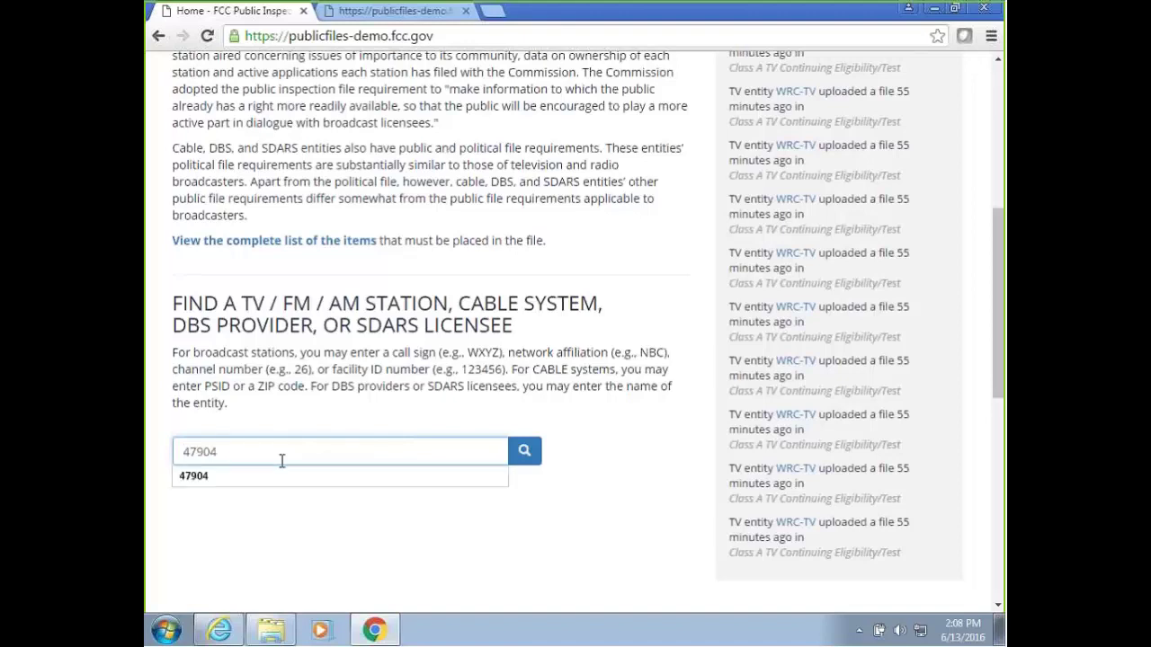
key("Return")
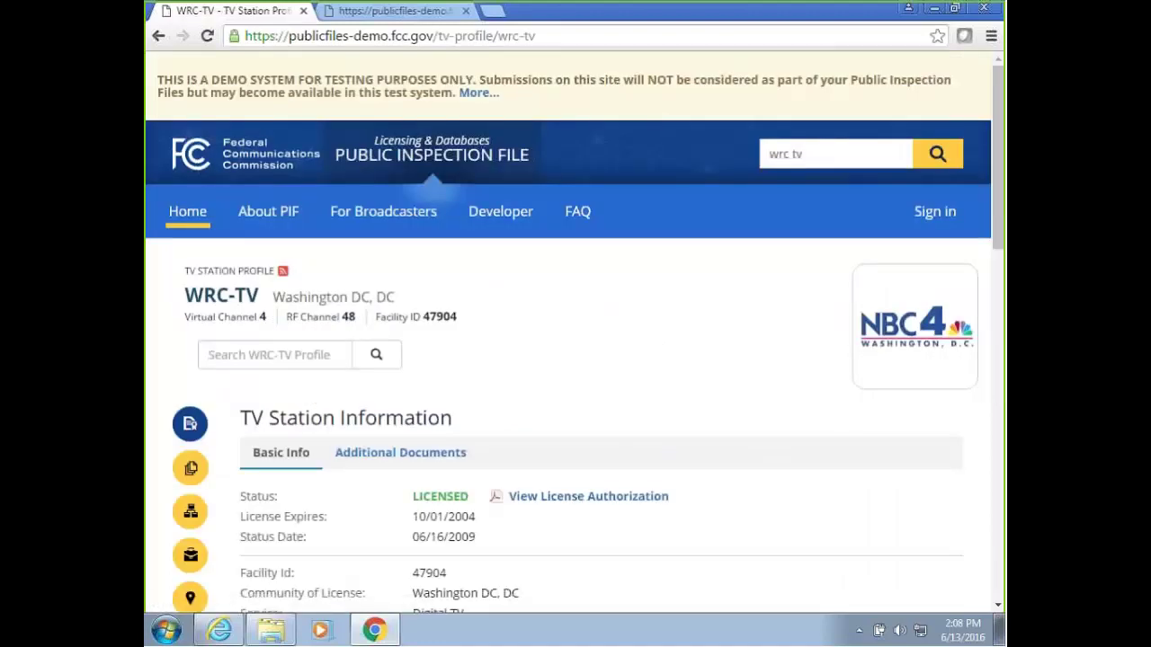
left_click(393, 37)
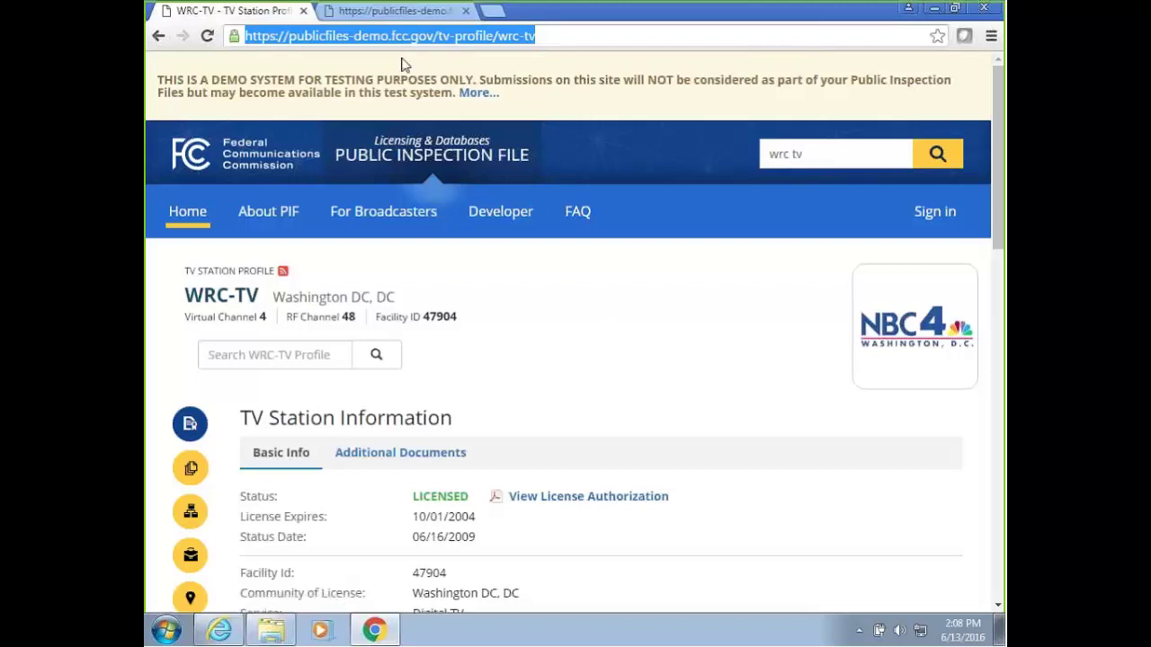
left_click(356, 36)
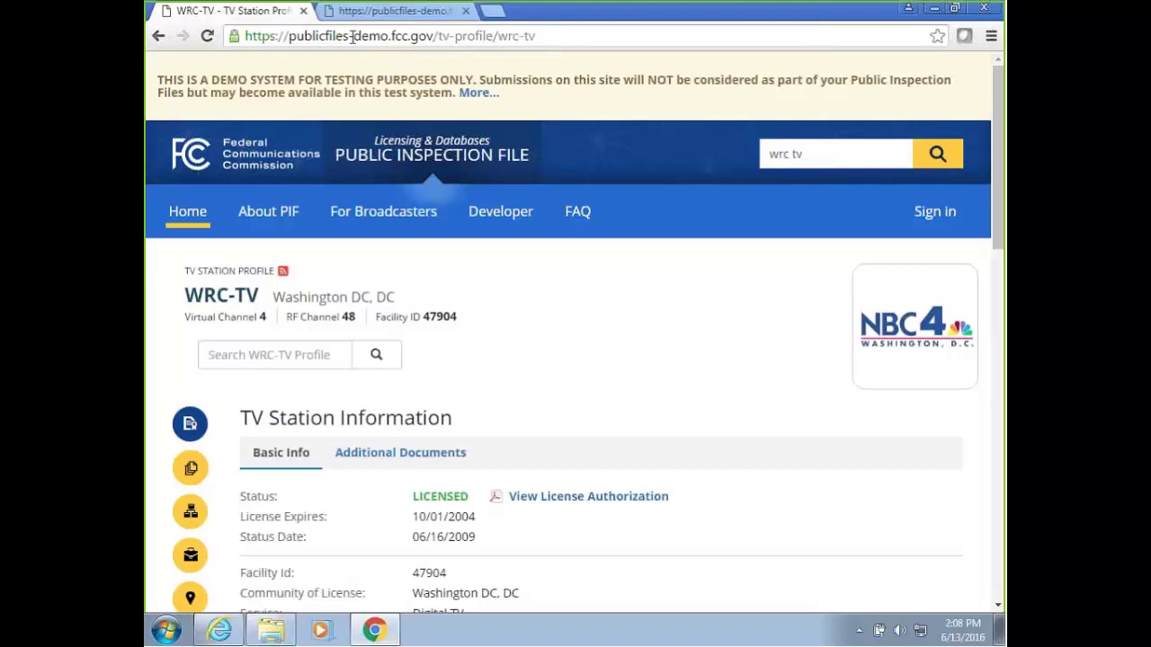
left_click_drag(349, 37, 386, 39)
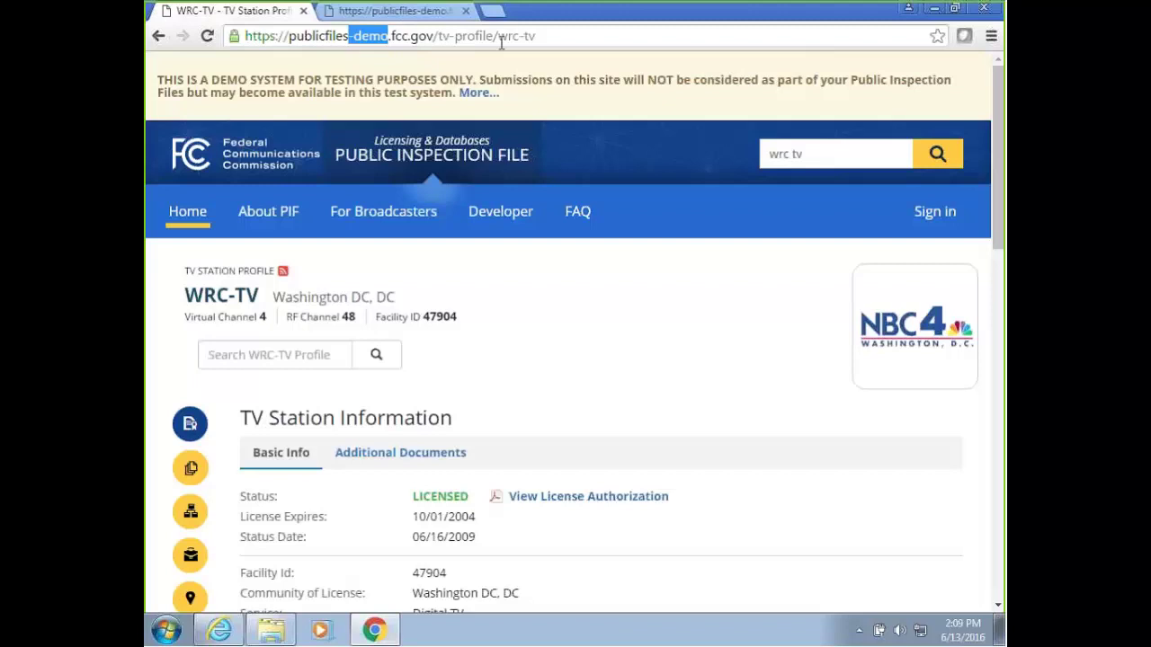
left_click(544, 41)
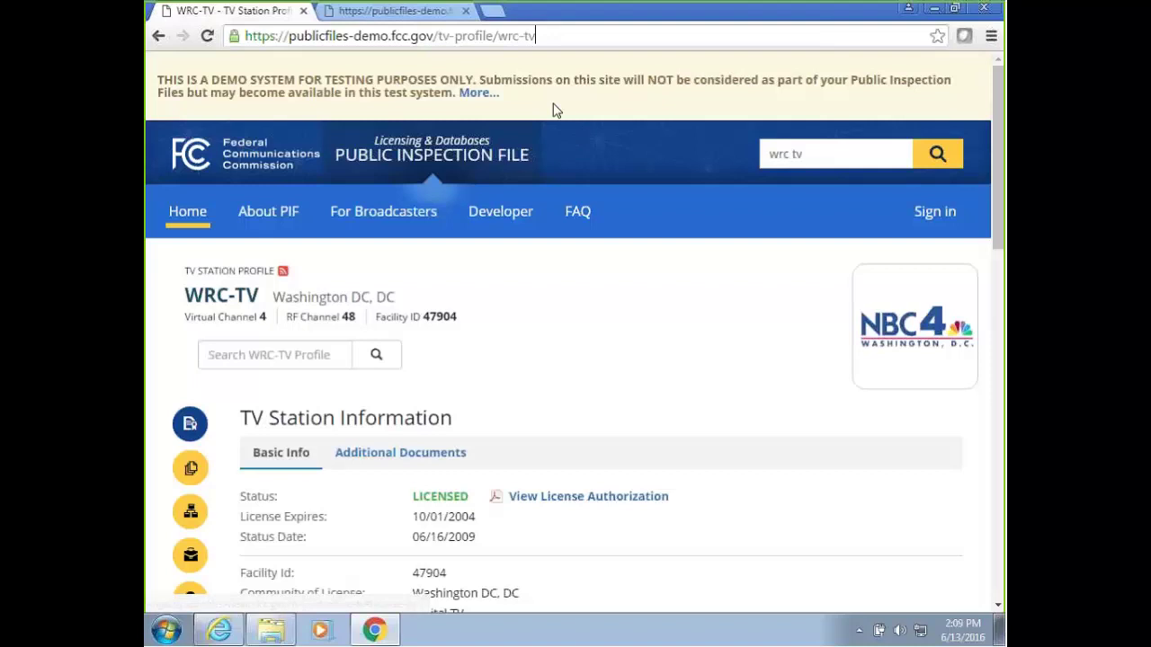
Replace 'wrc tv' with 002639 in the header search box, then select 'tv' in the URL.
left_click(821, 154)
left_click_drag(821, 155, 763, 156)
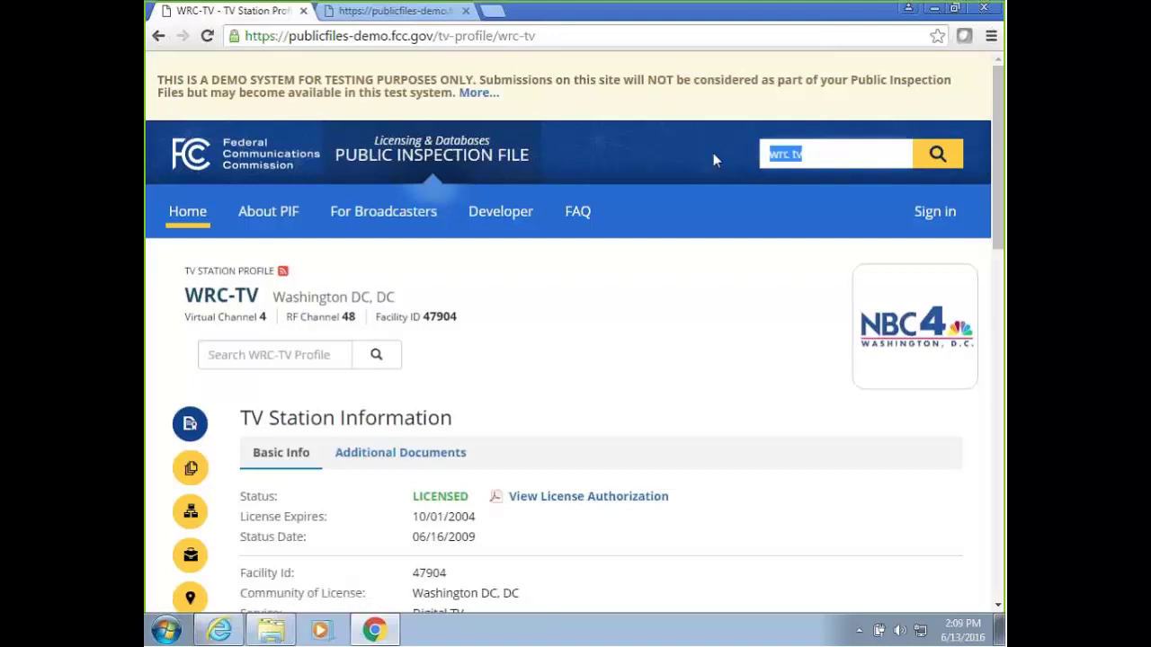
type("0026")
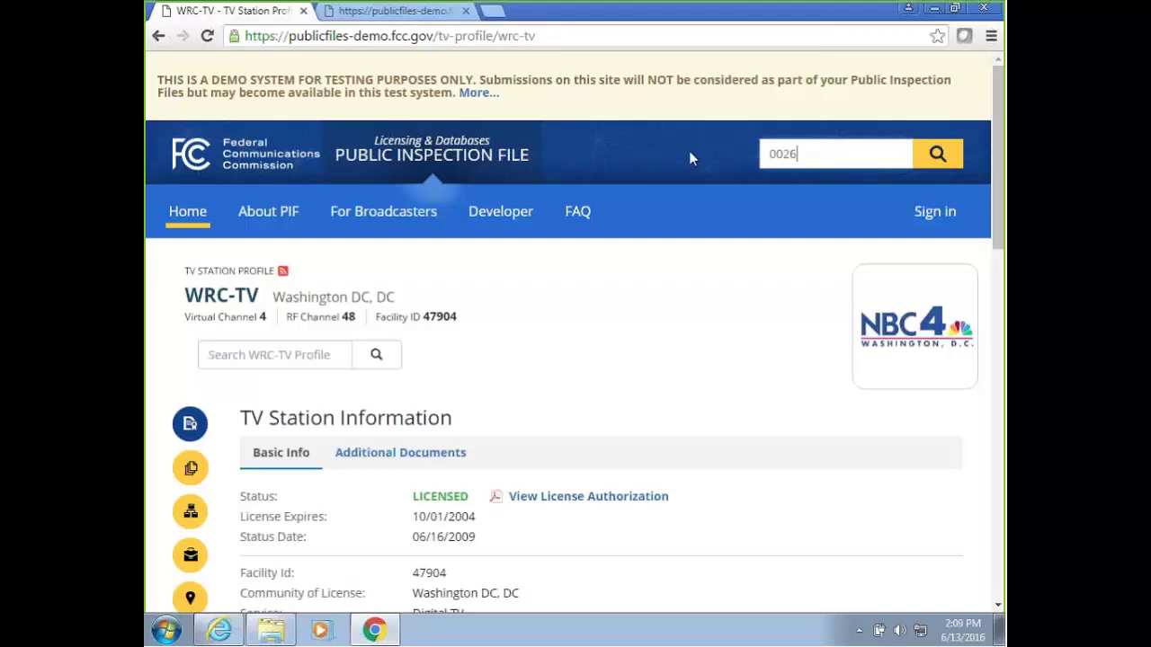
type("39")
double_click(442, 36)
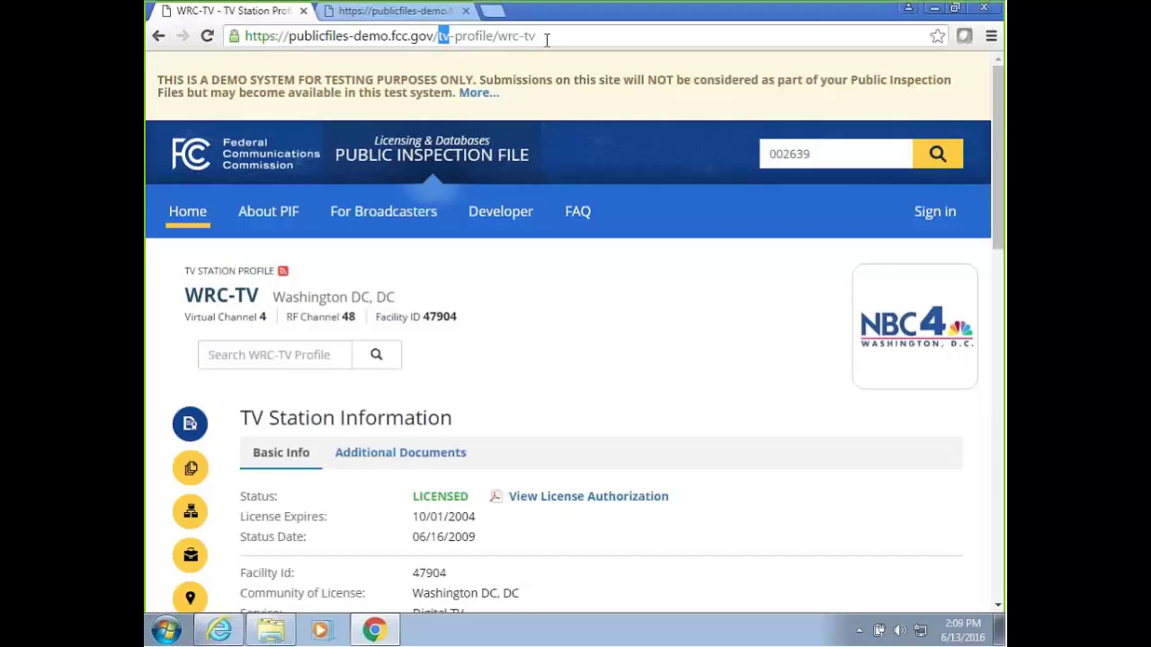